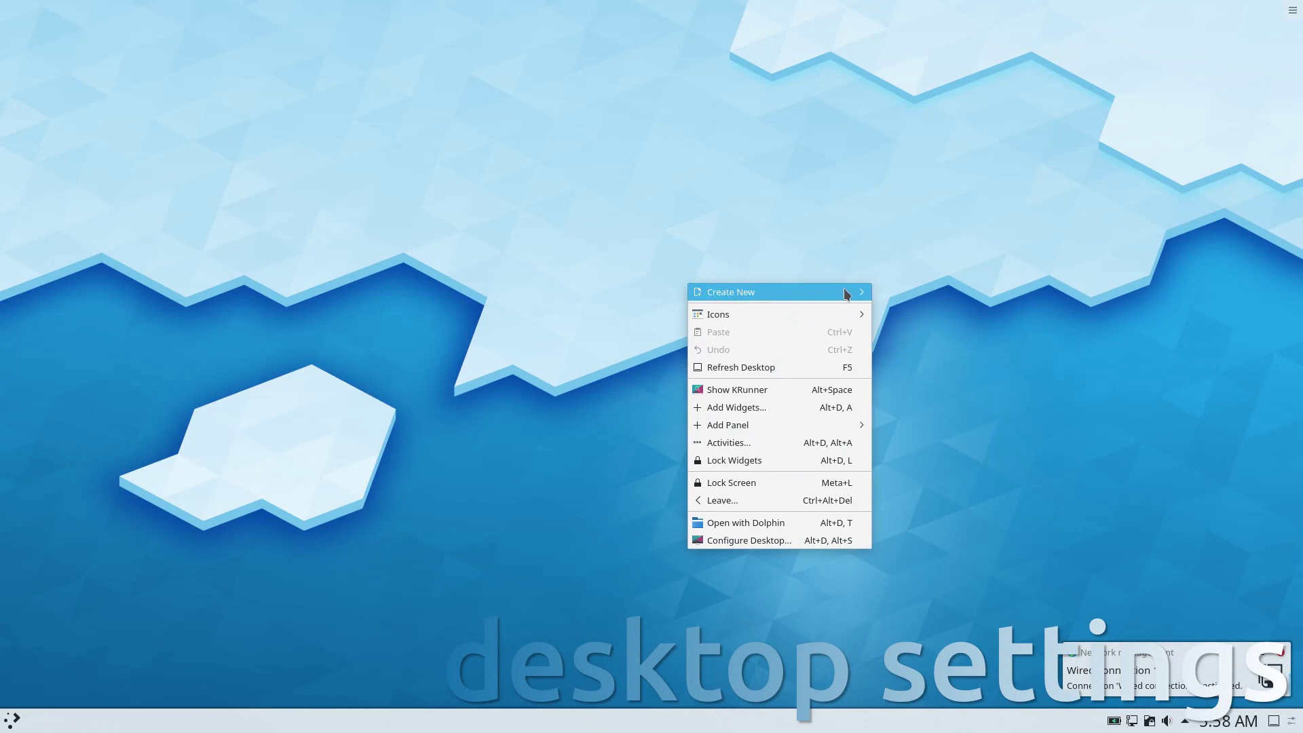
Create a New Folder on the desktop with its default name.
mouse_move(844, 292)
left_click(893, 300)
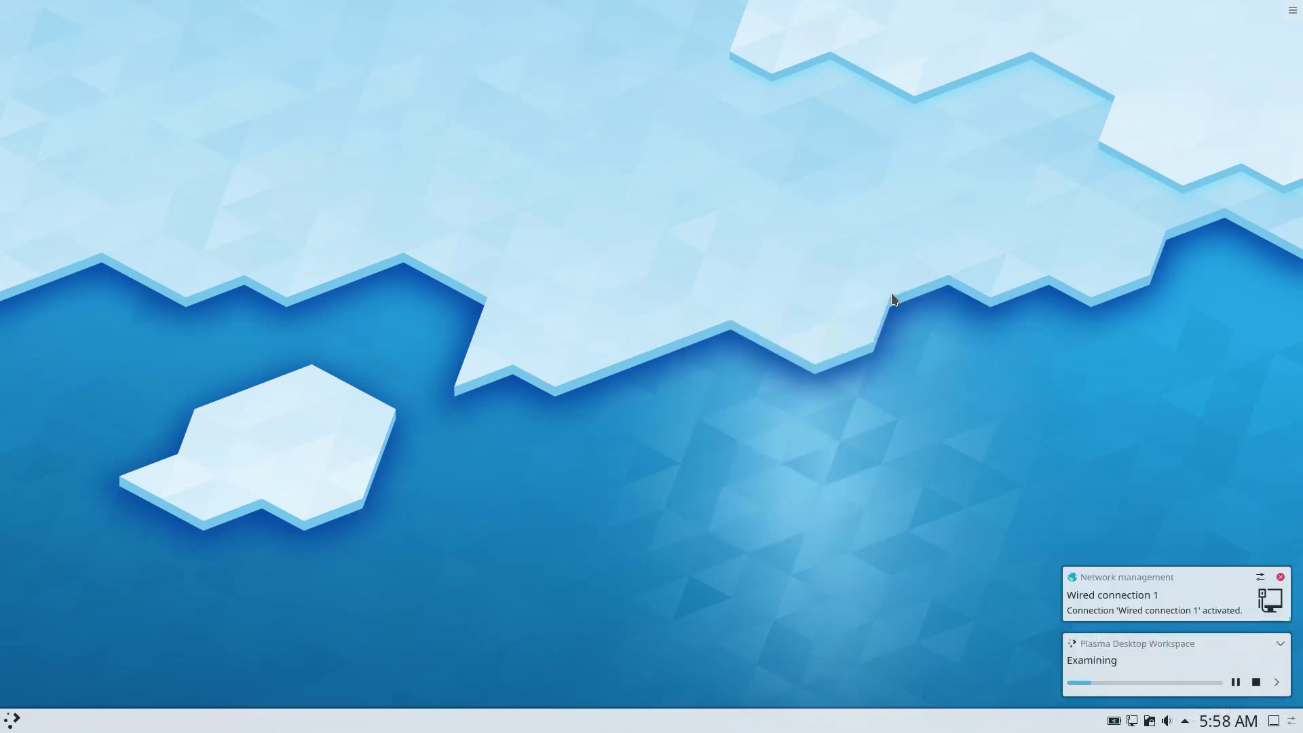
left_click(697, 348)
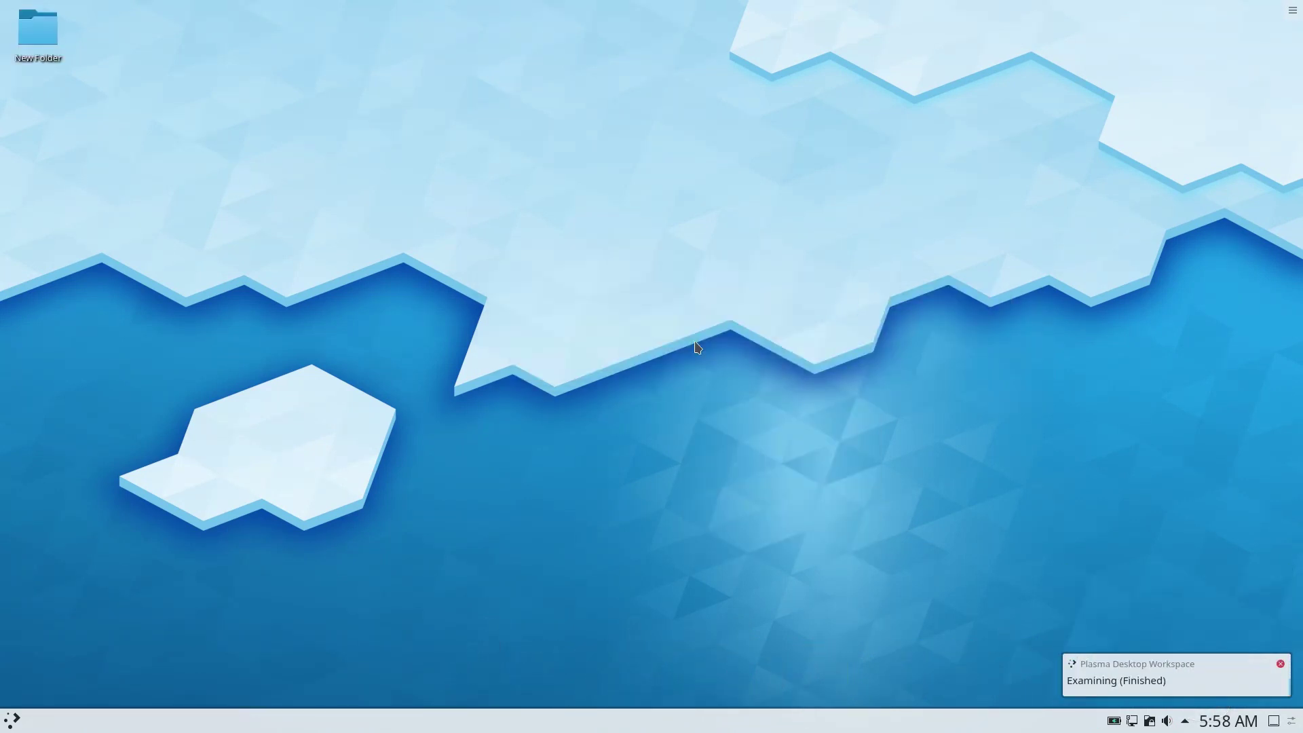
Add a Text File to the desktop, keeping its default name.
right_click(696, 343)
mouse_move(798, 352)
left_click(902, 370)
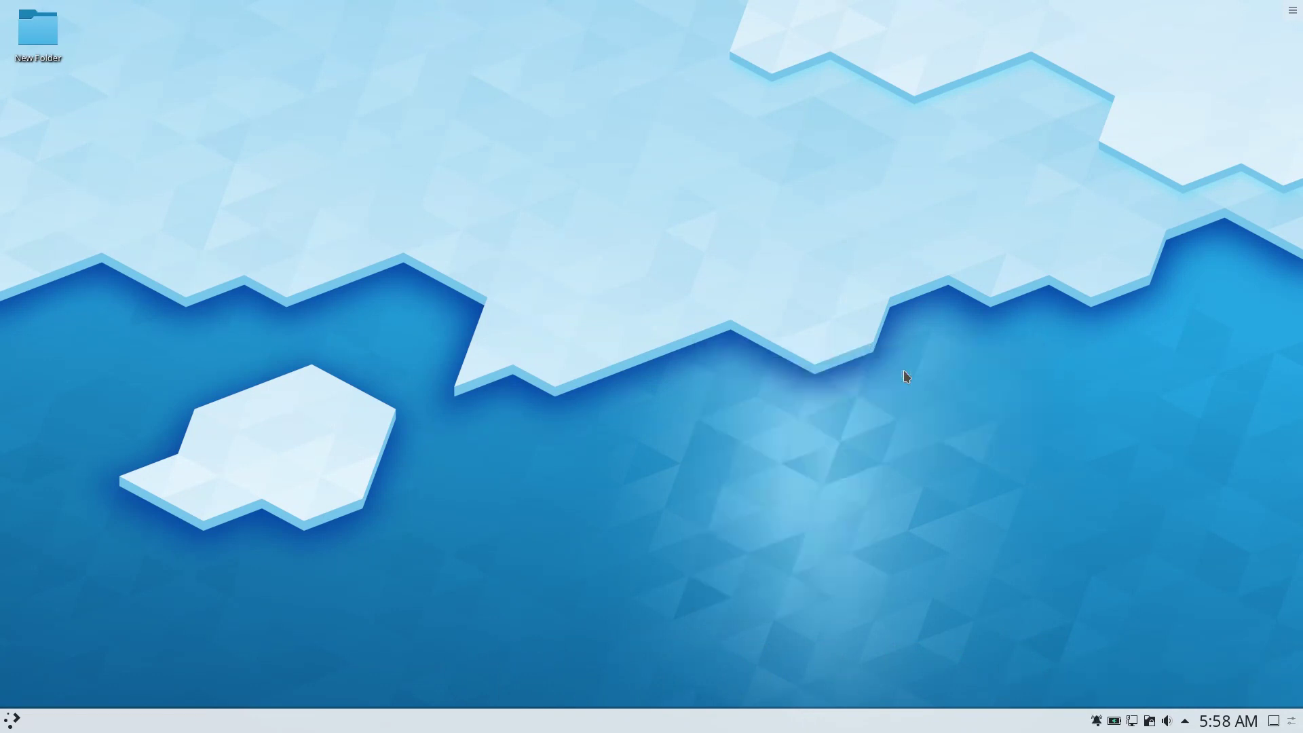
left_click(691, 350)
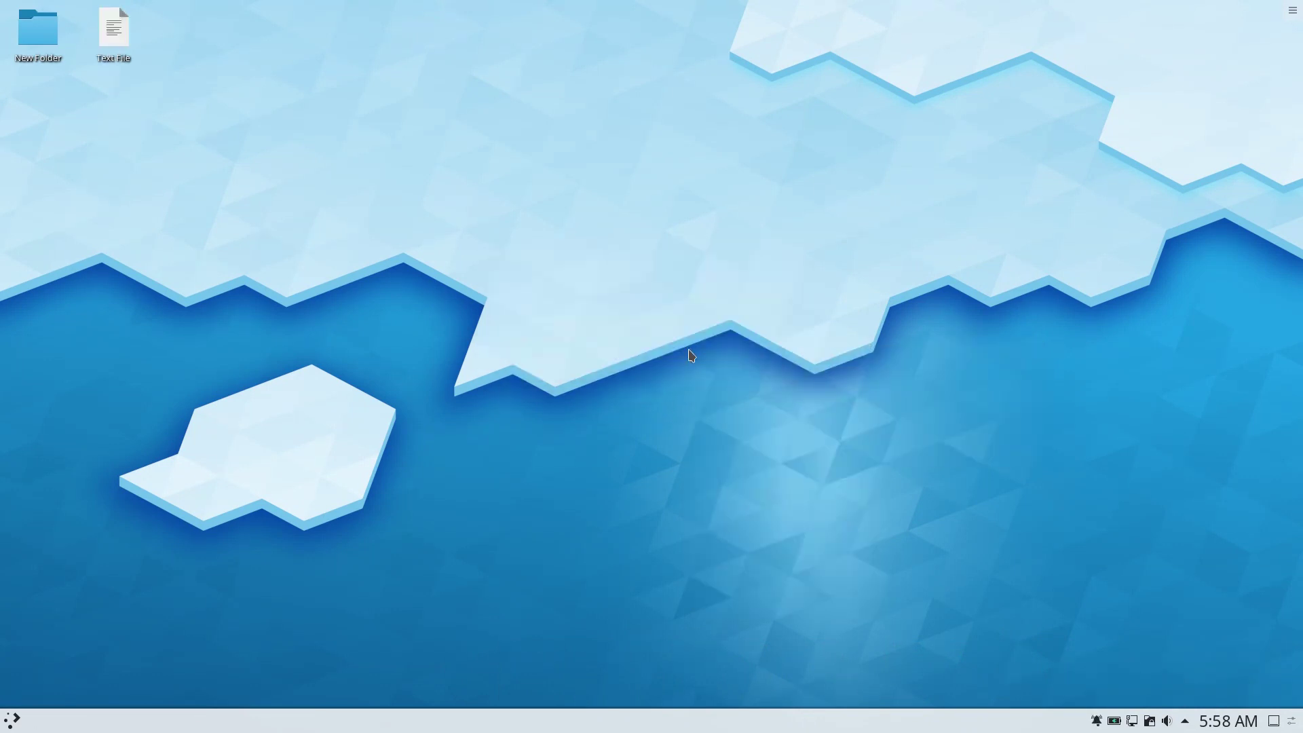
Set the desktop icon size to Medium.
right_click(690, 354)
mouse_move(764, 380)
mouse_move(903, 378)
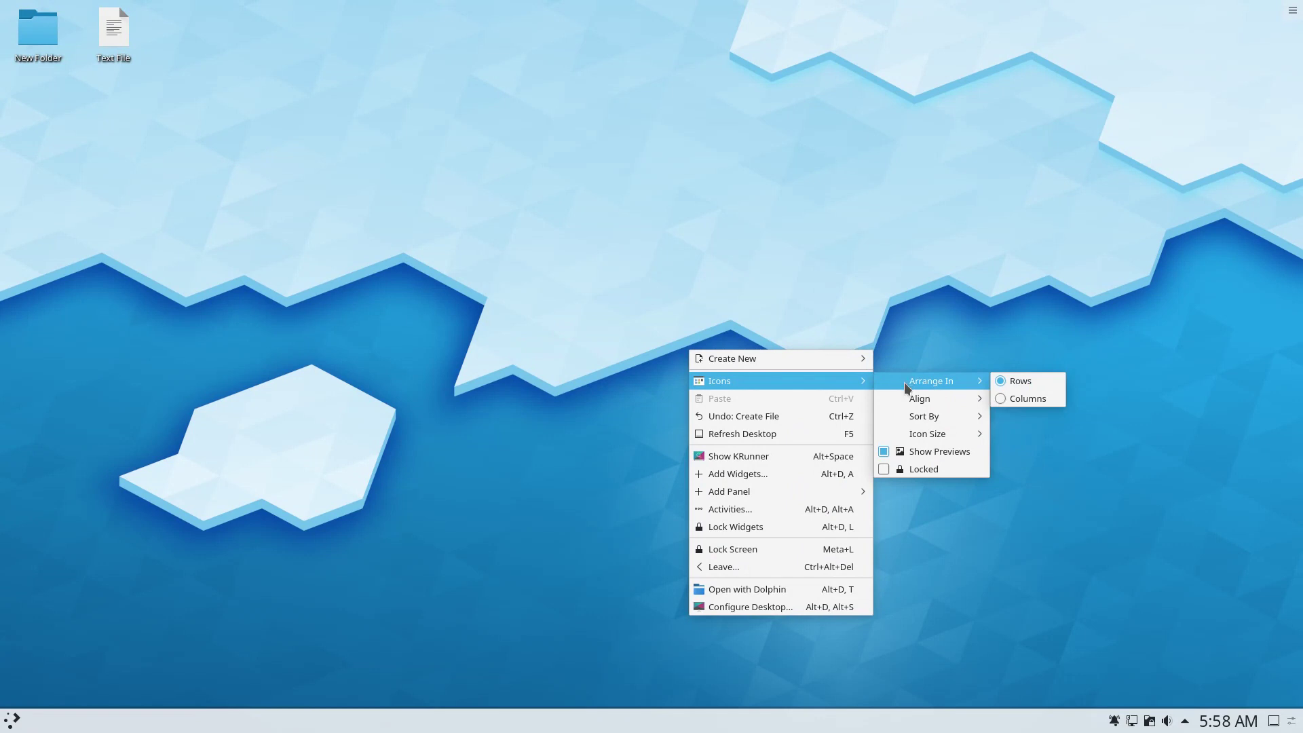
mouse_move(909, 434)
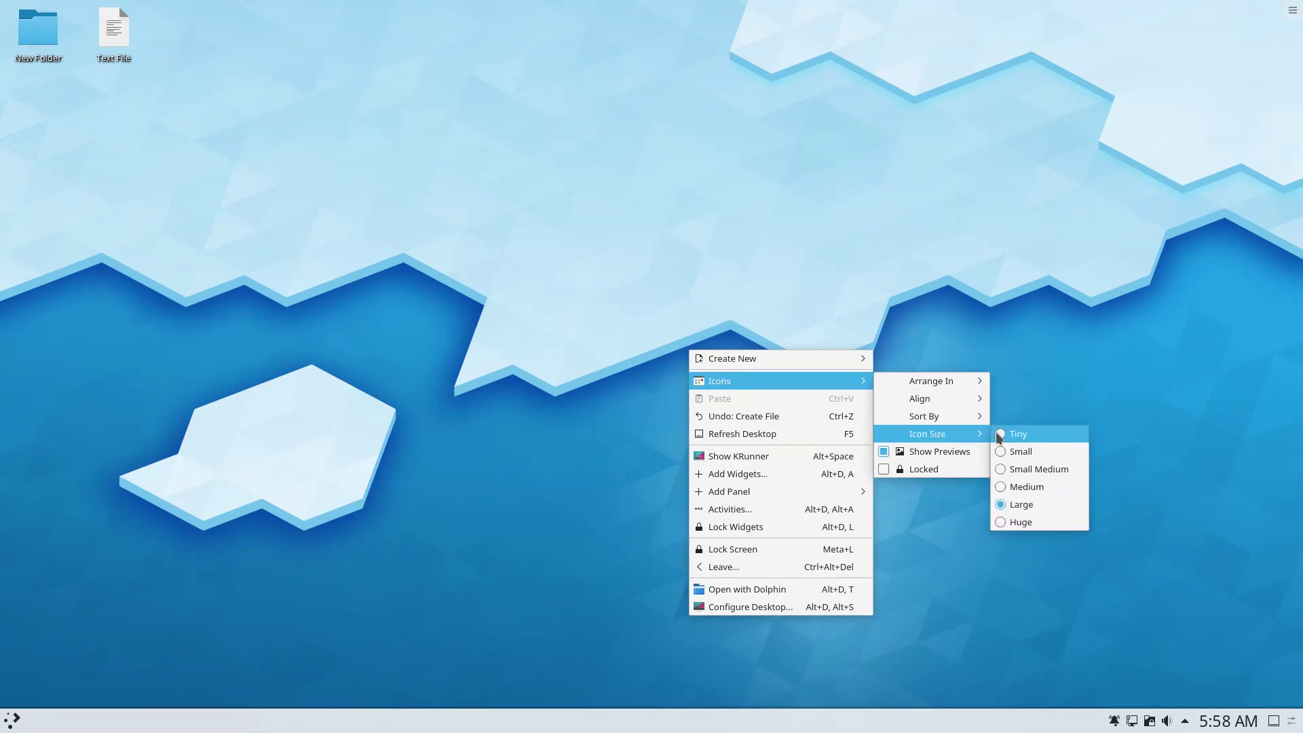
left_click(1011, 487)
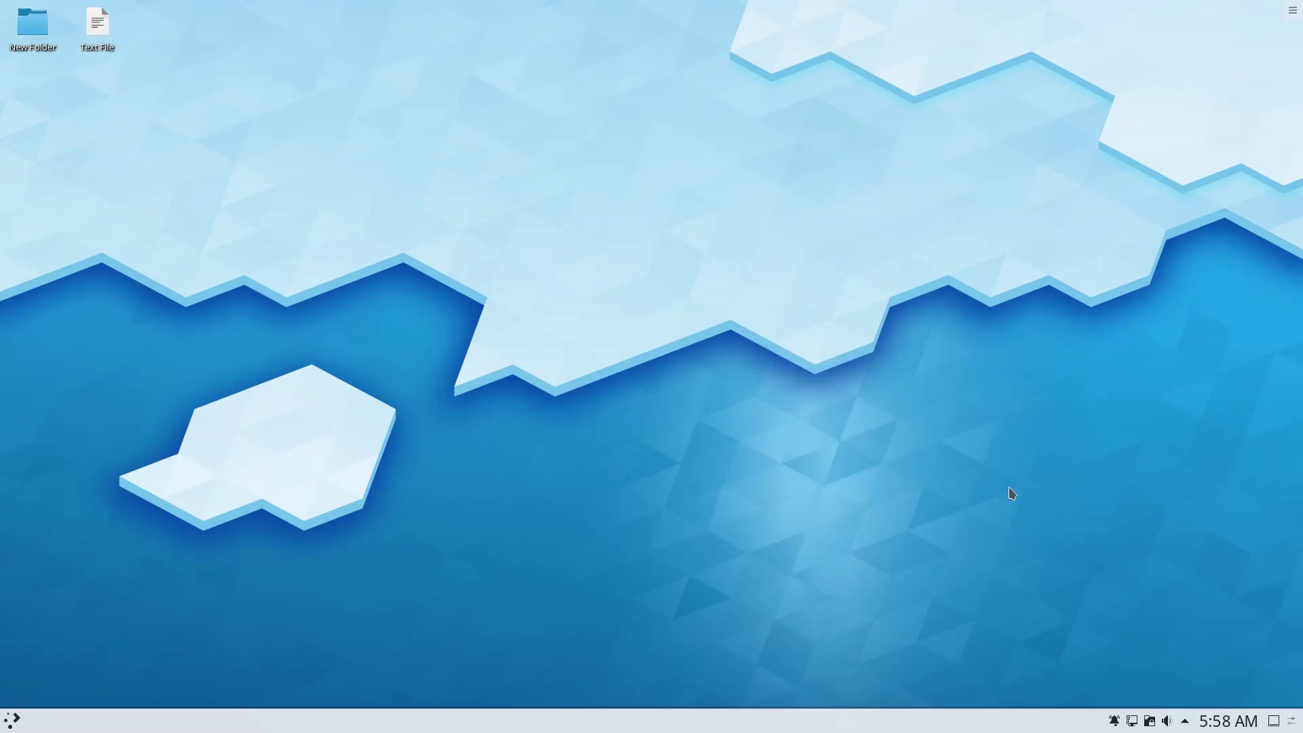
right_click(729, 275)
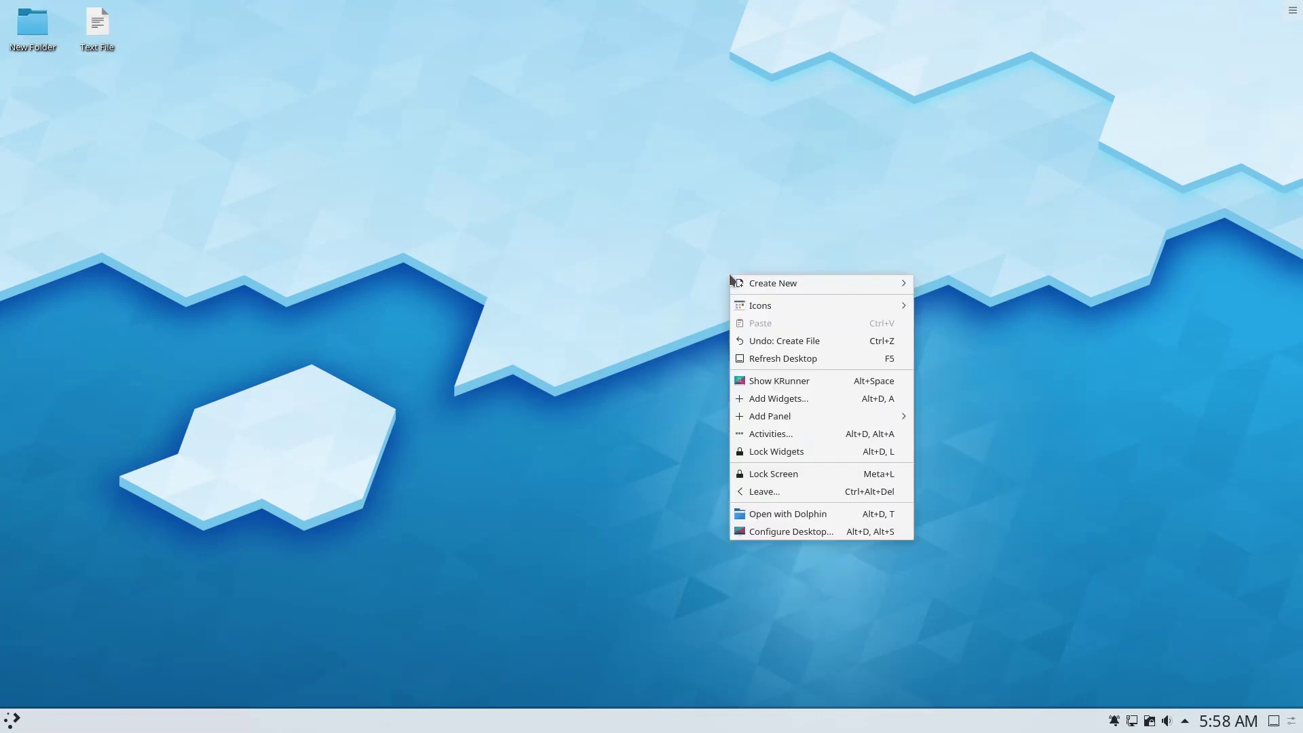
left_click(749, 382)
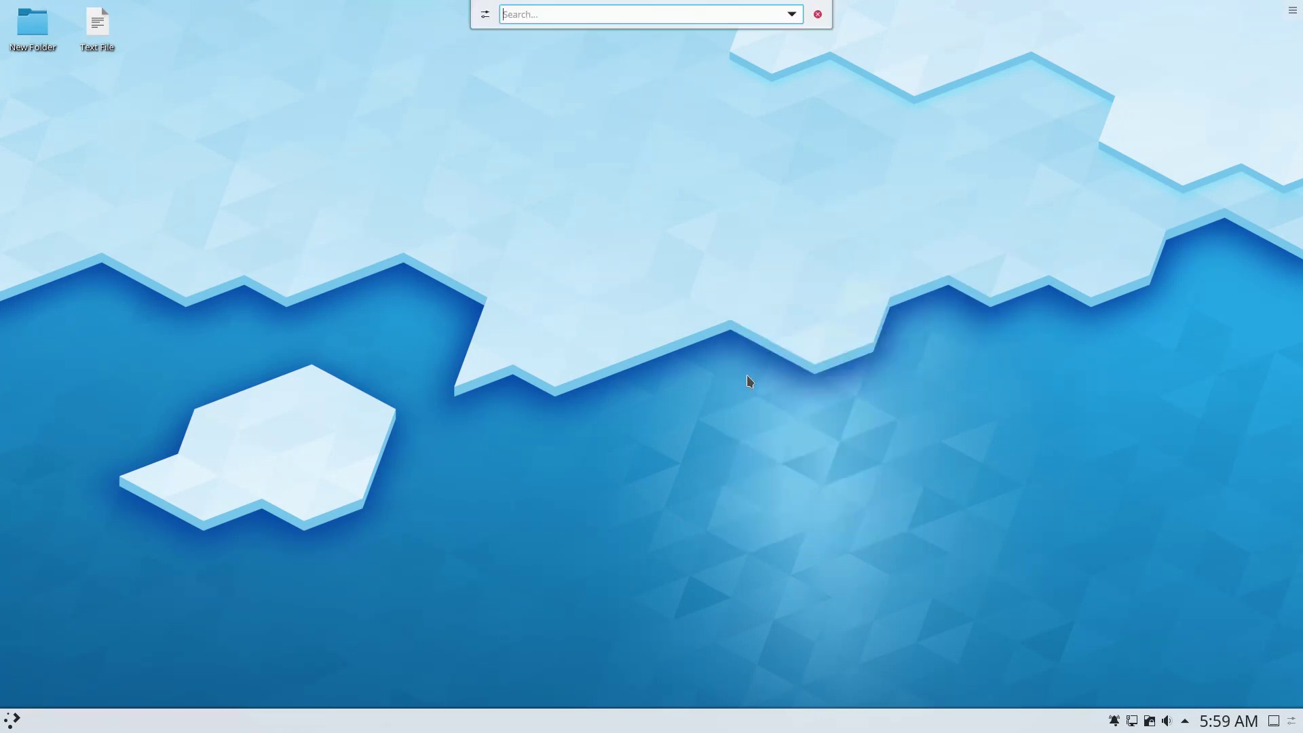
type("lib")
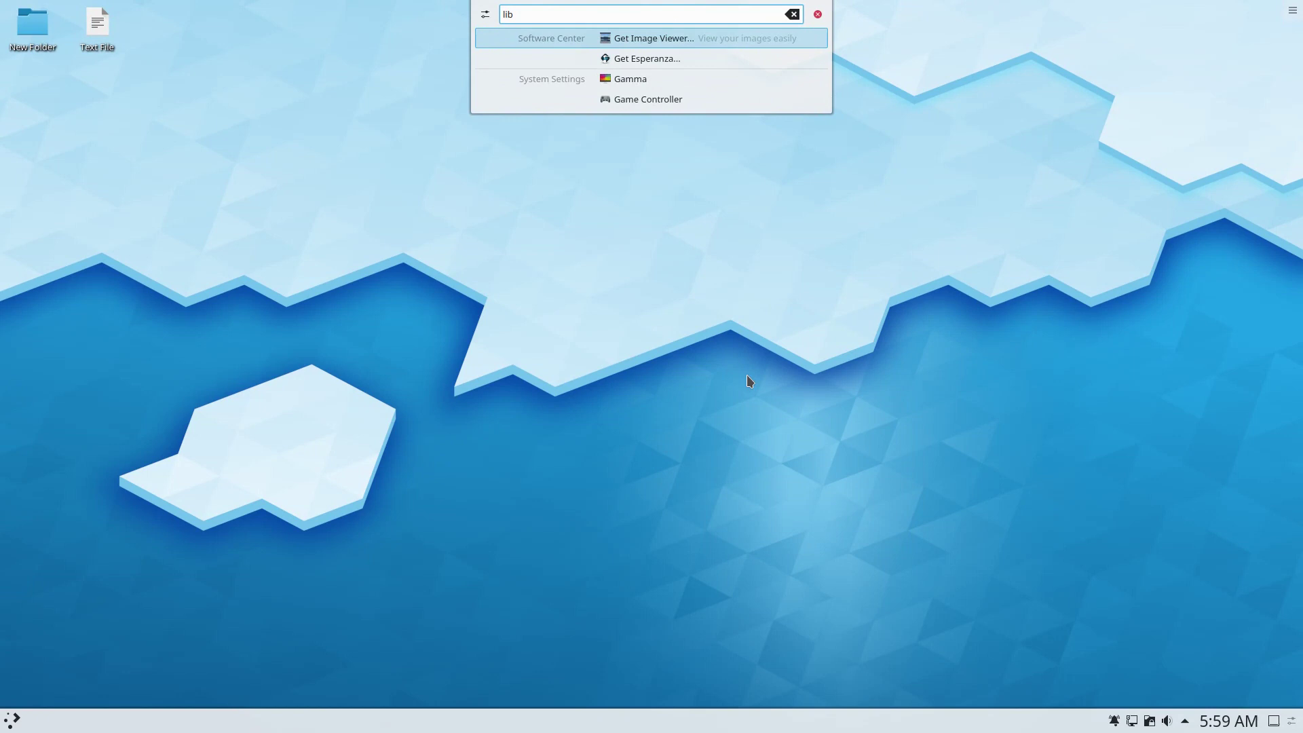
key("BackSpace")
key("BackSpace")
key("BackSpace")
type("fi")
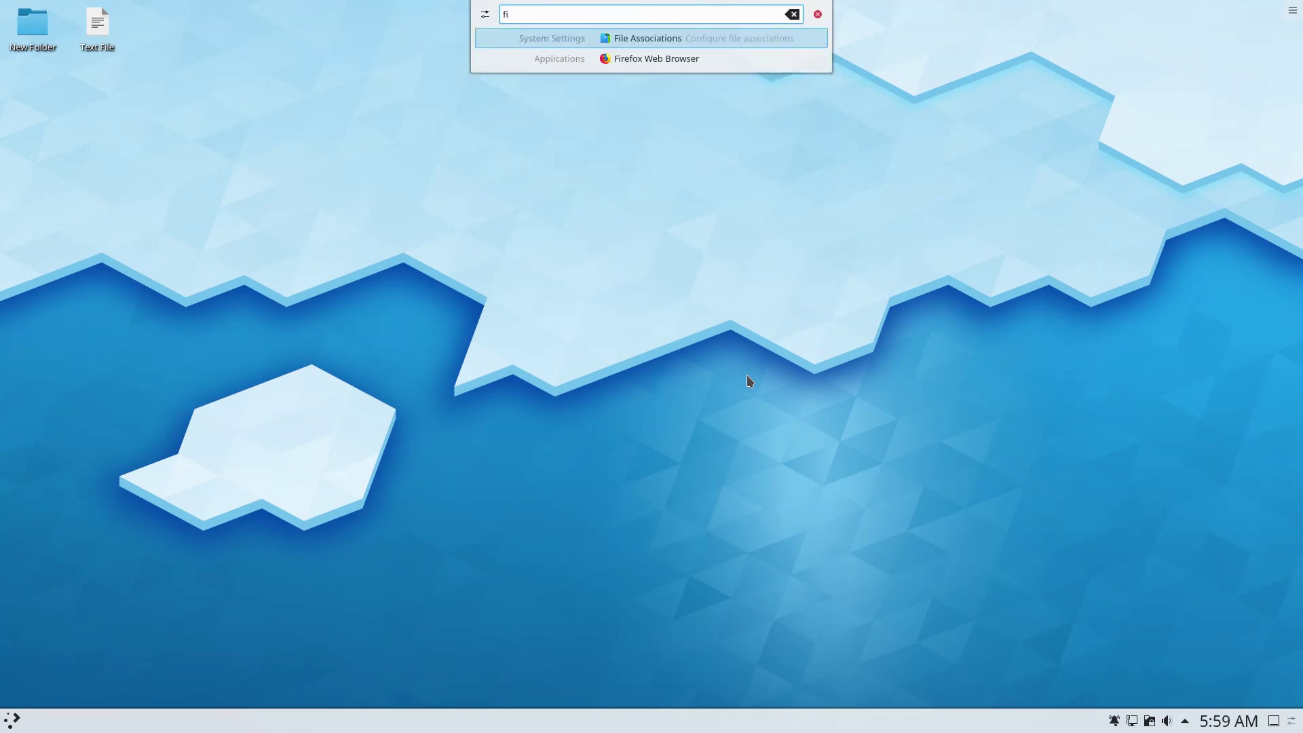
key("Return")
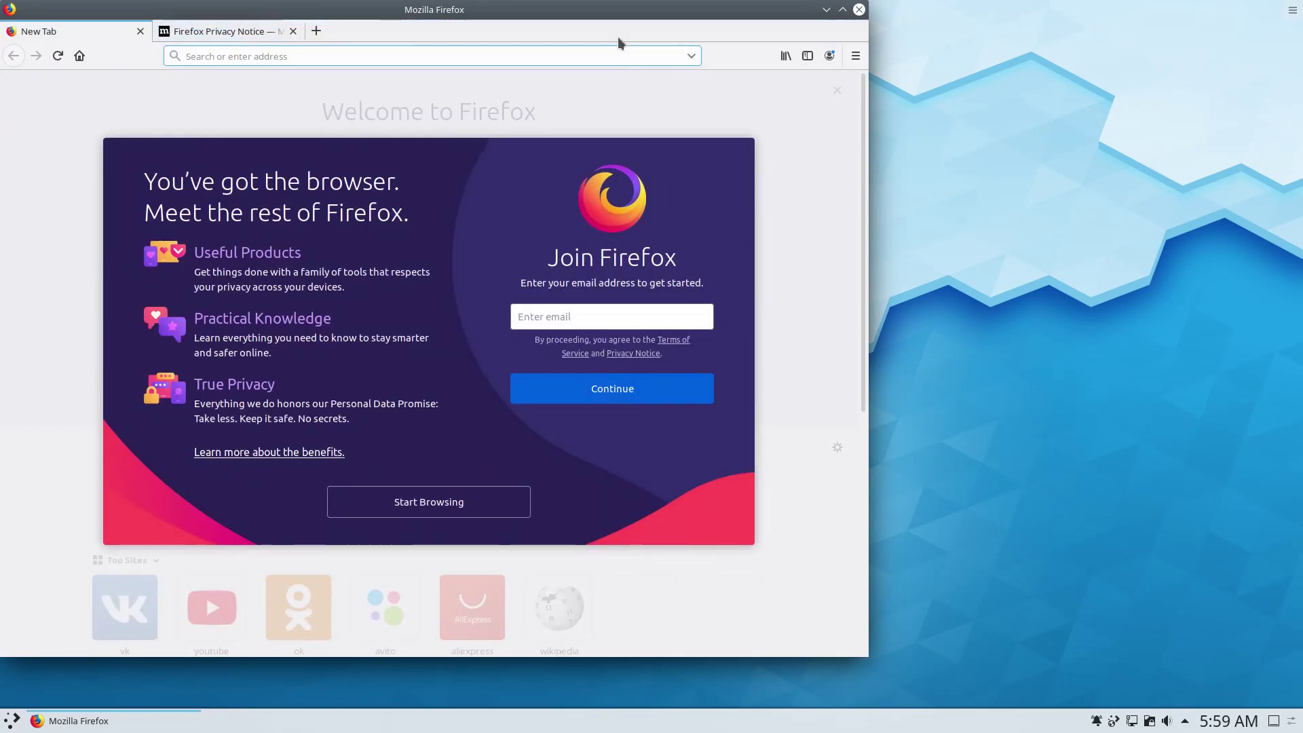
left_click_drag(604, 12, 2, 612)
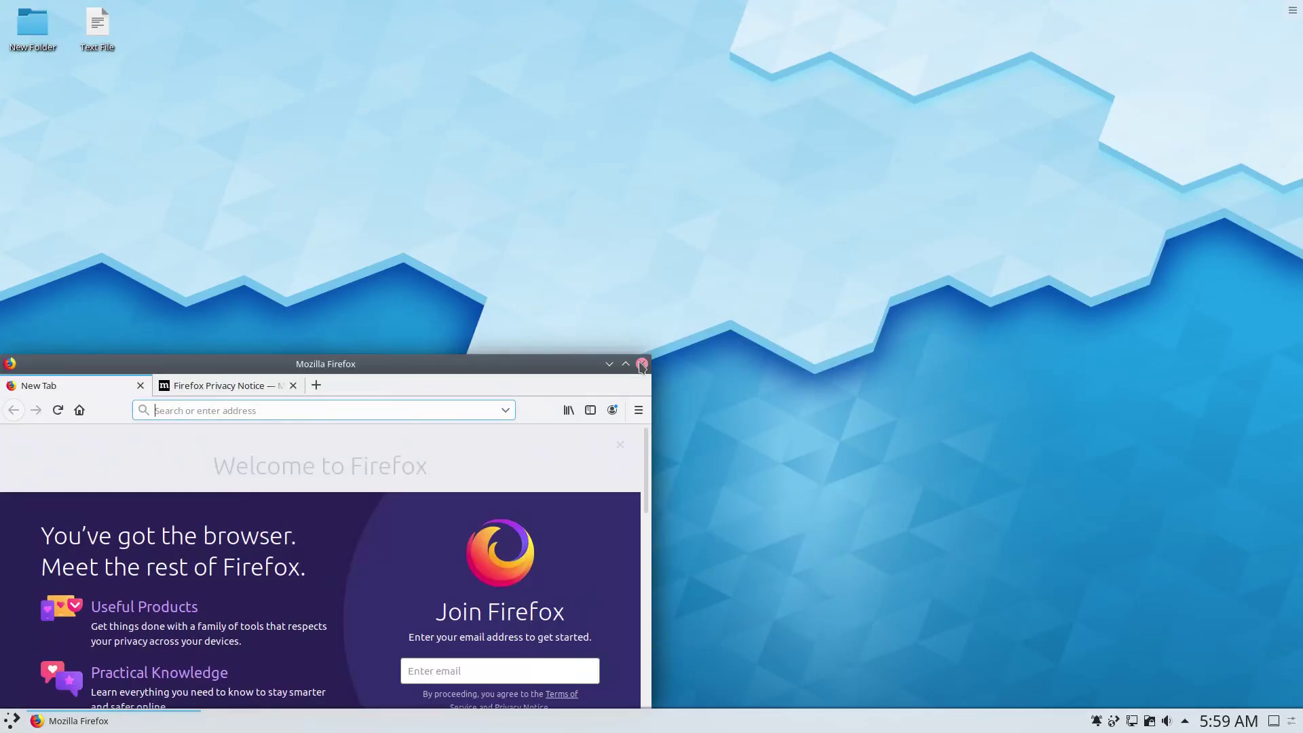
left_click(641, 364)
left_click(450, 572)
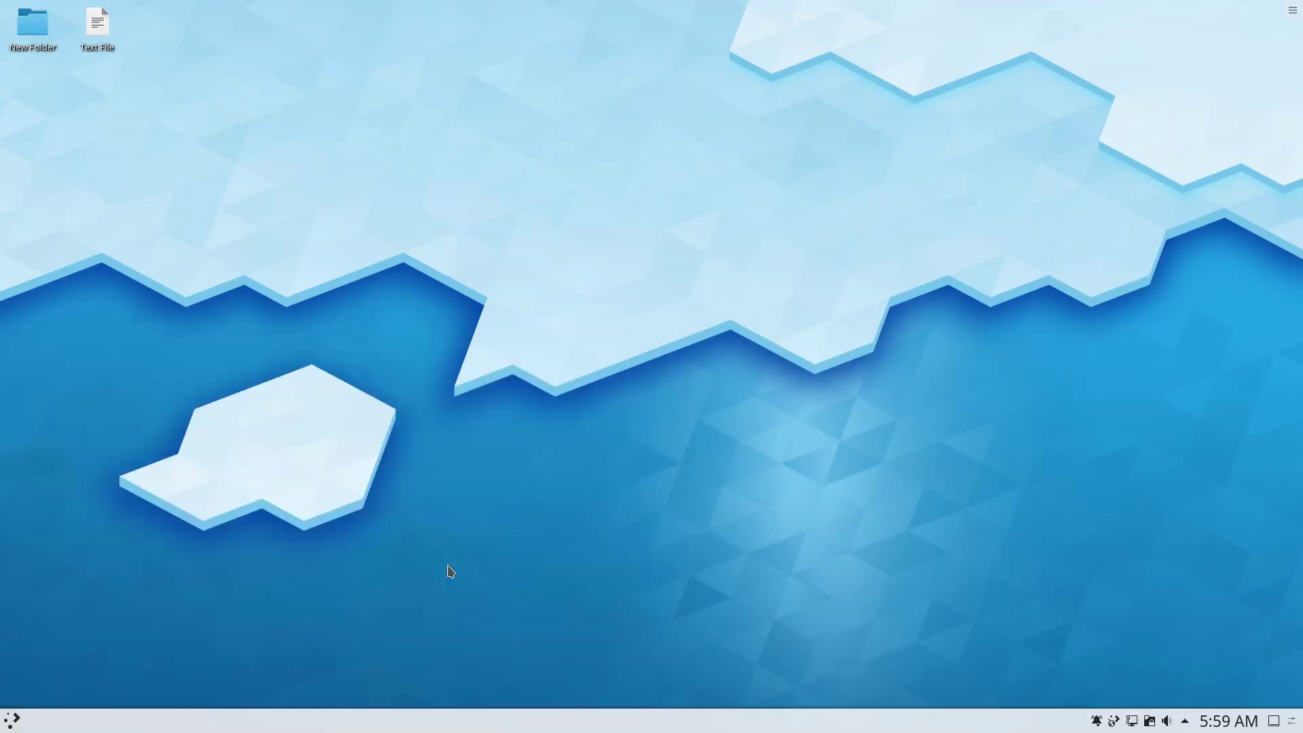
Search widgets for 'moni' and place CPU Load Monitor and Memory Status on the upper-right desktop.
right_click(638, 294)
left_click(653, 418)
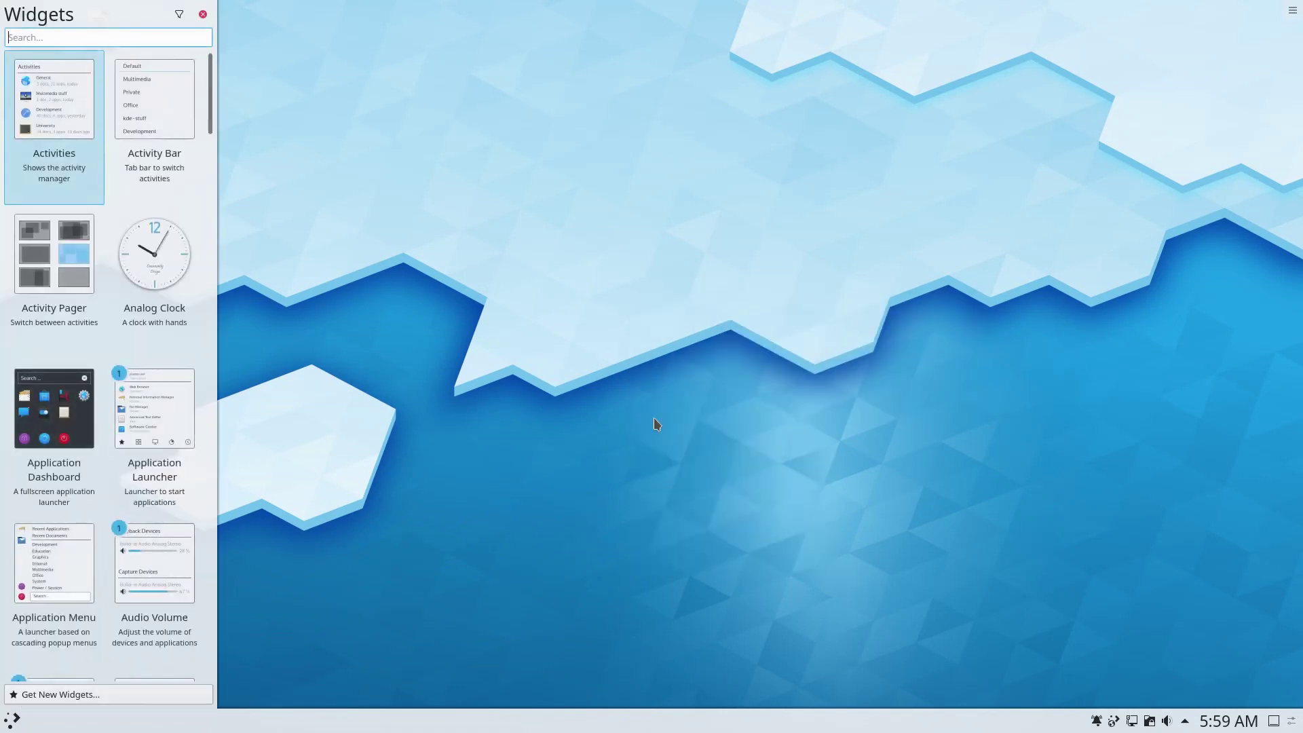
type("moni")
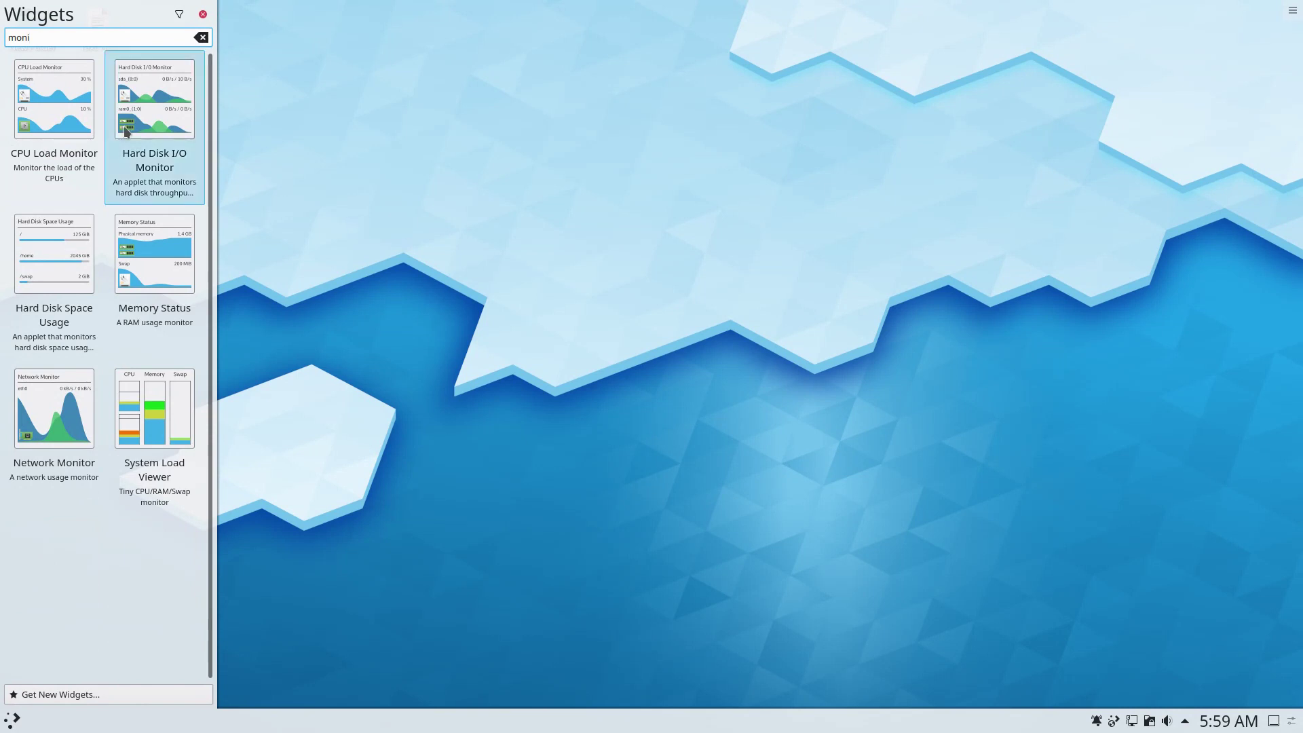
left_click_drag(49, 95, 1232, 98)
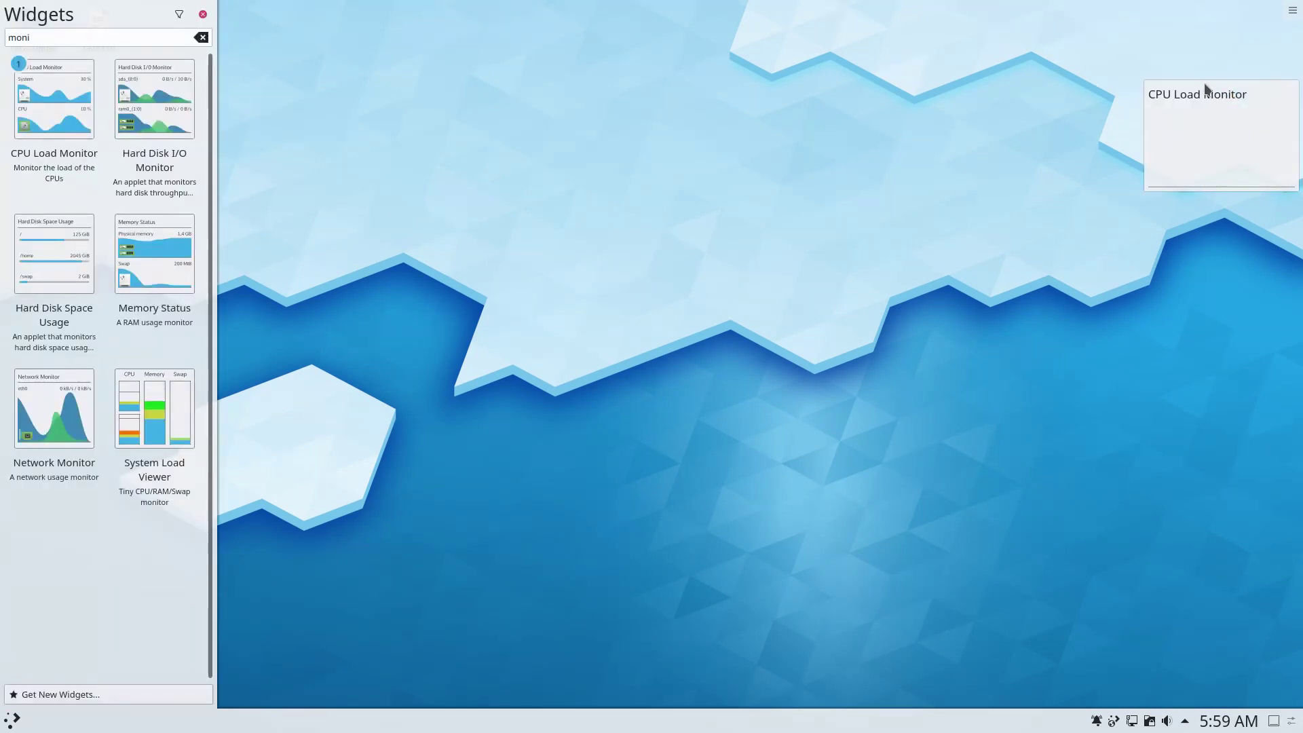
left_click_drag(155, 253, 950, 122)
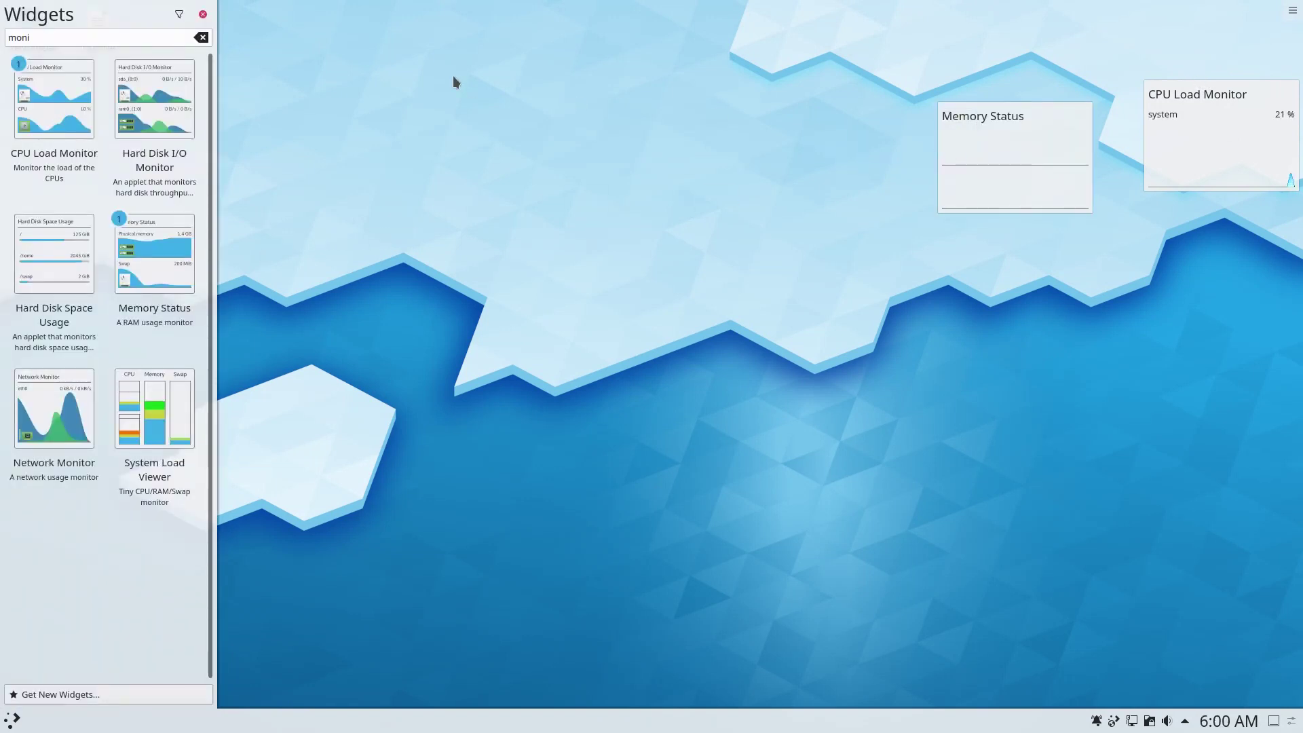
left_click(202, 14)
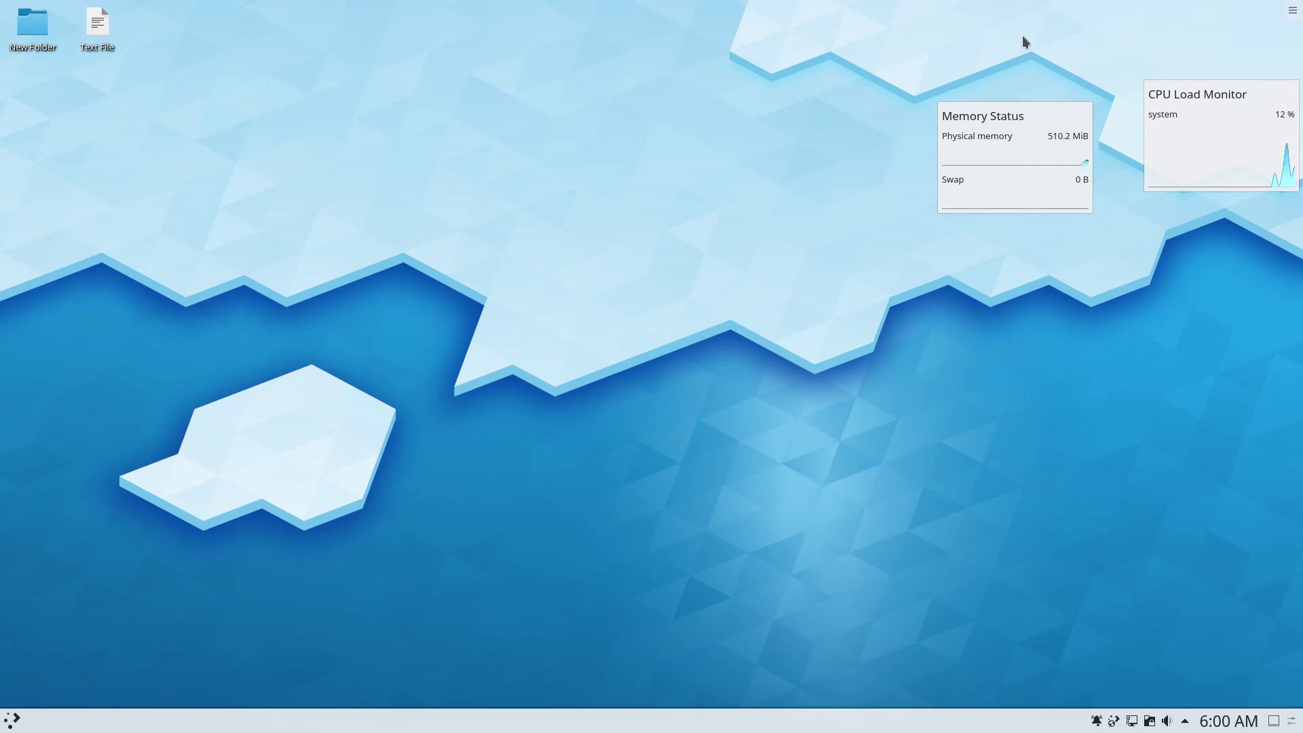
right_click(673, 303)
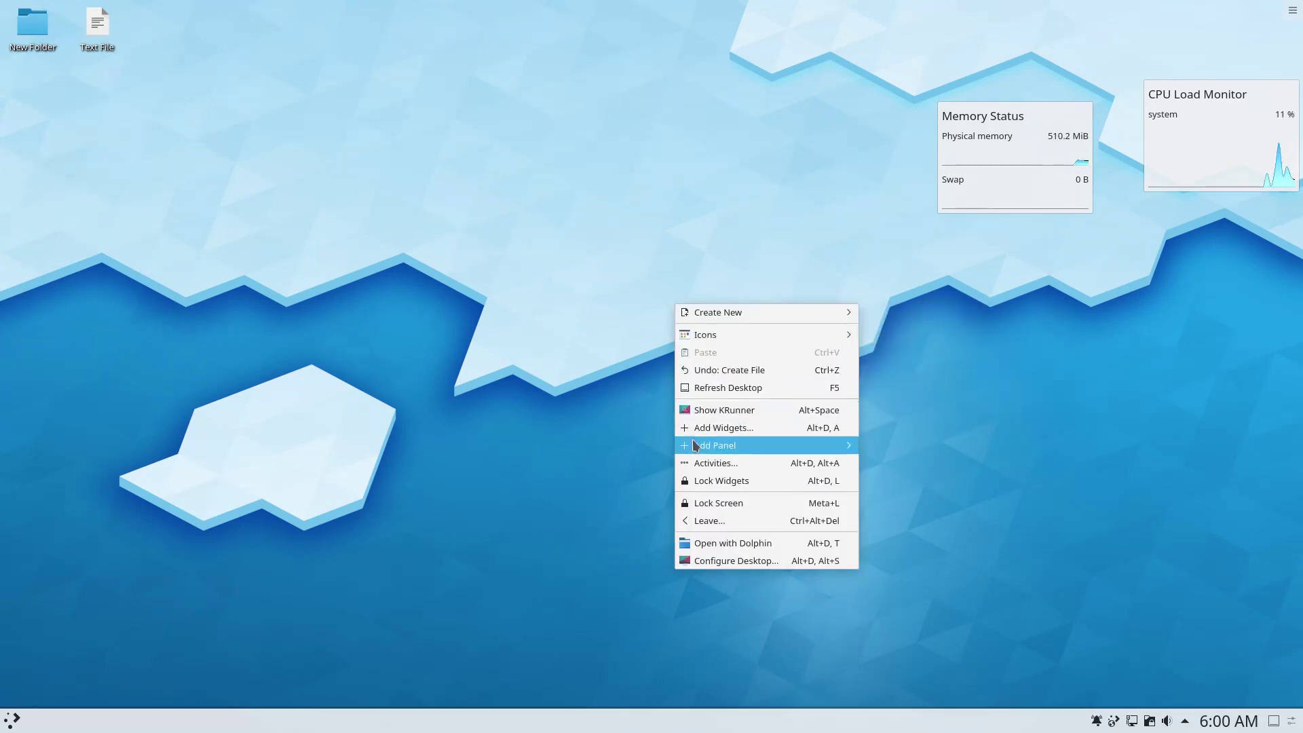
mouse_move(841, 445)
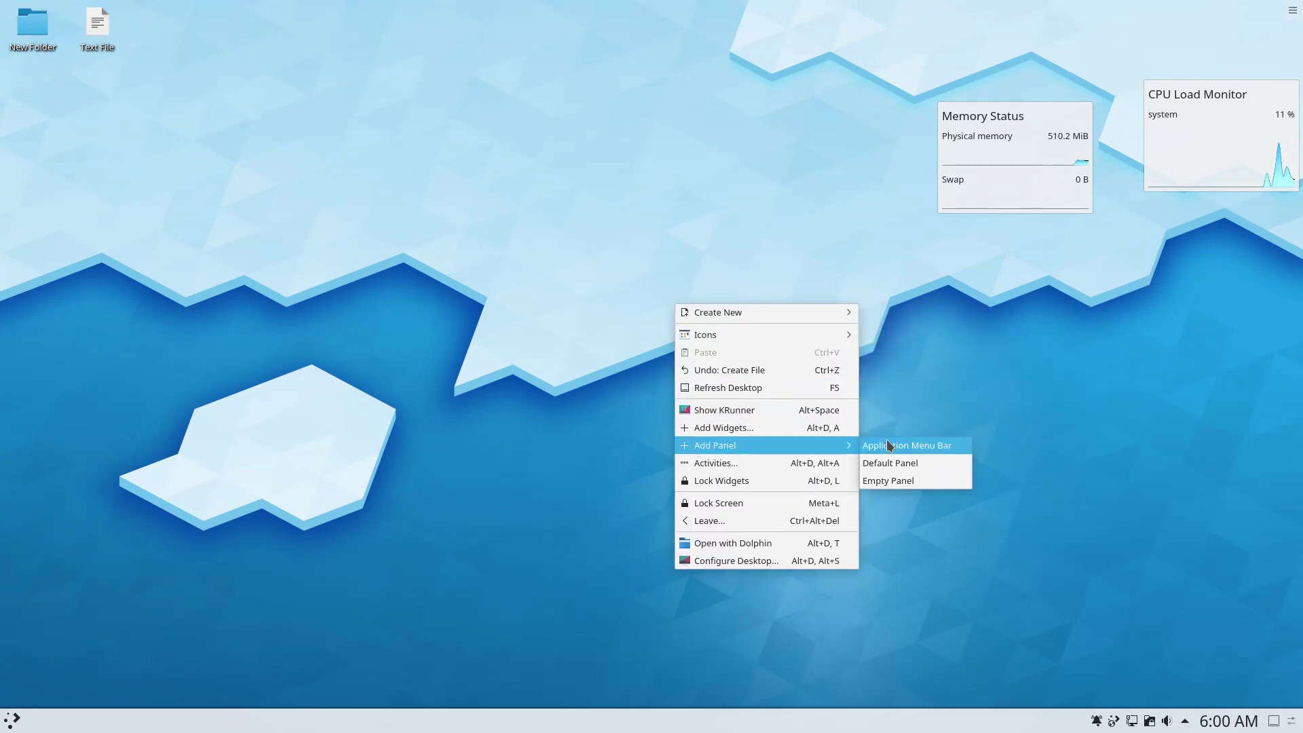
left_click(786, 462)
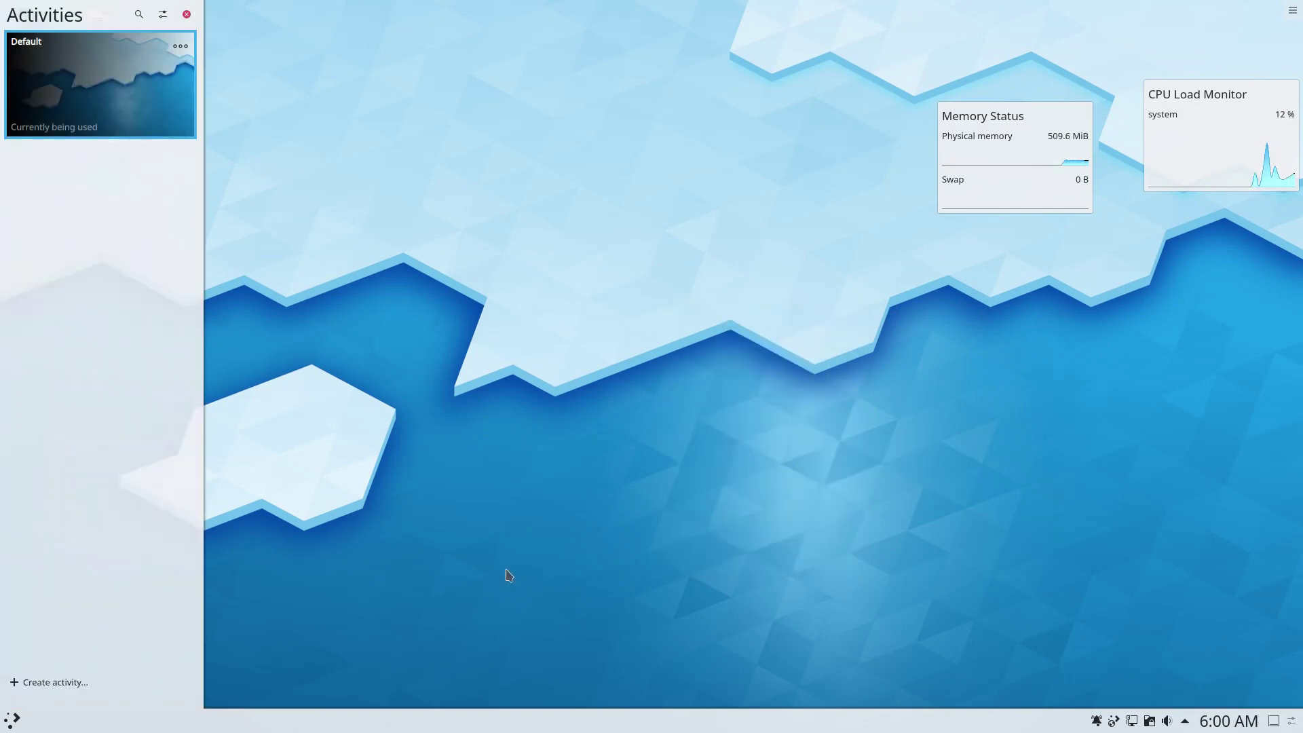
left_click(78, 678)
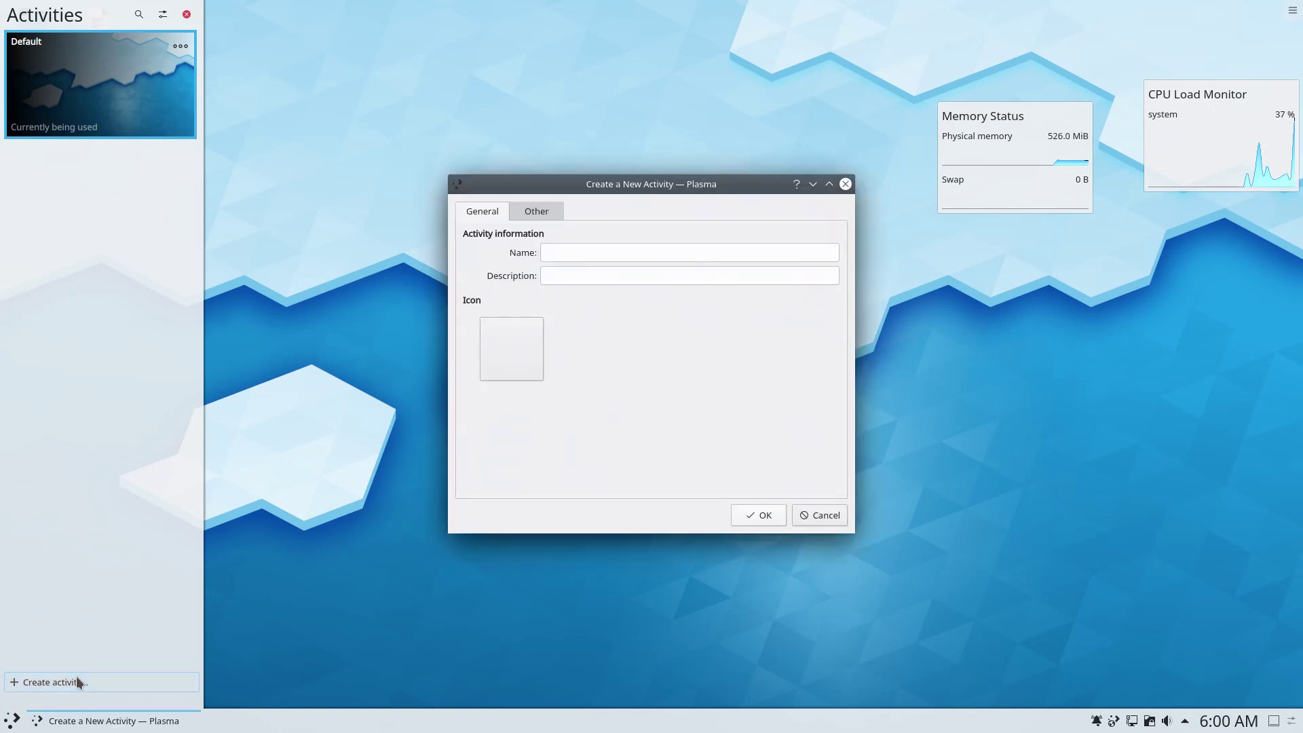
left_click(536, 214)
left_click(846, 184)
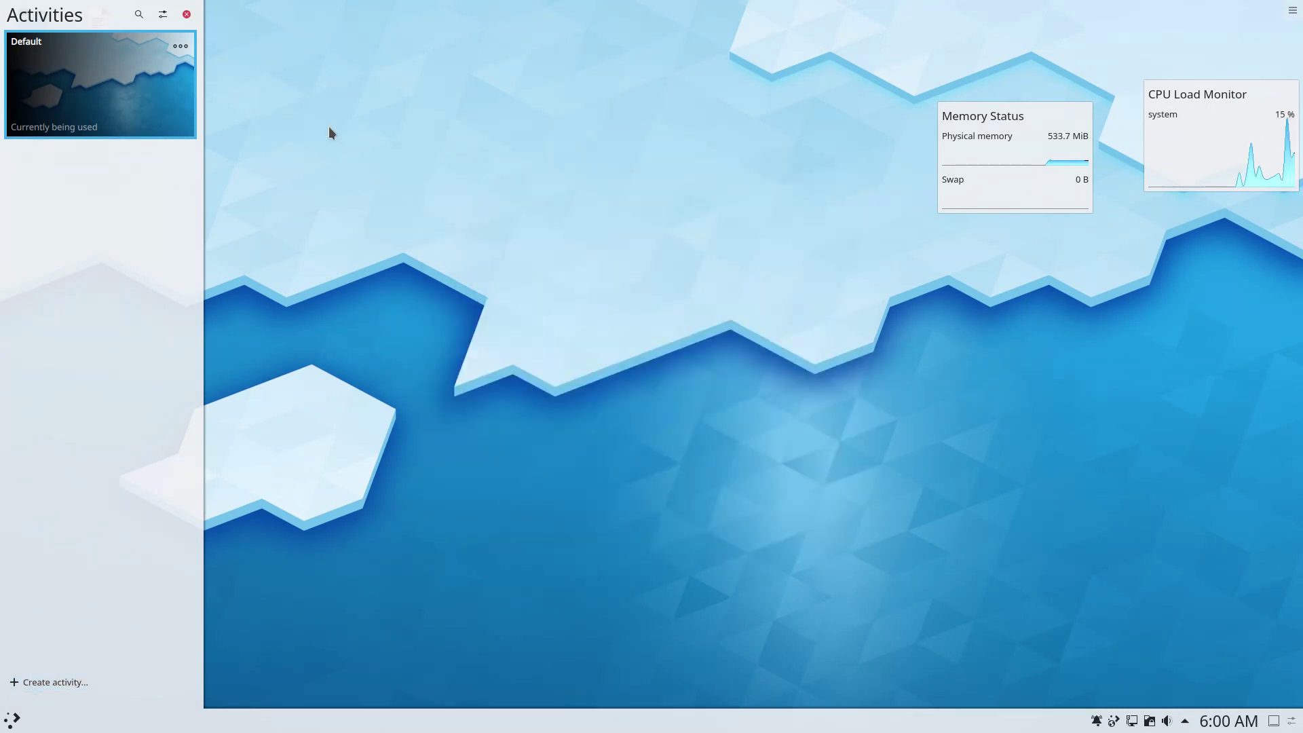
mouse_move(94, 100)
left_click(21, 124)
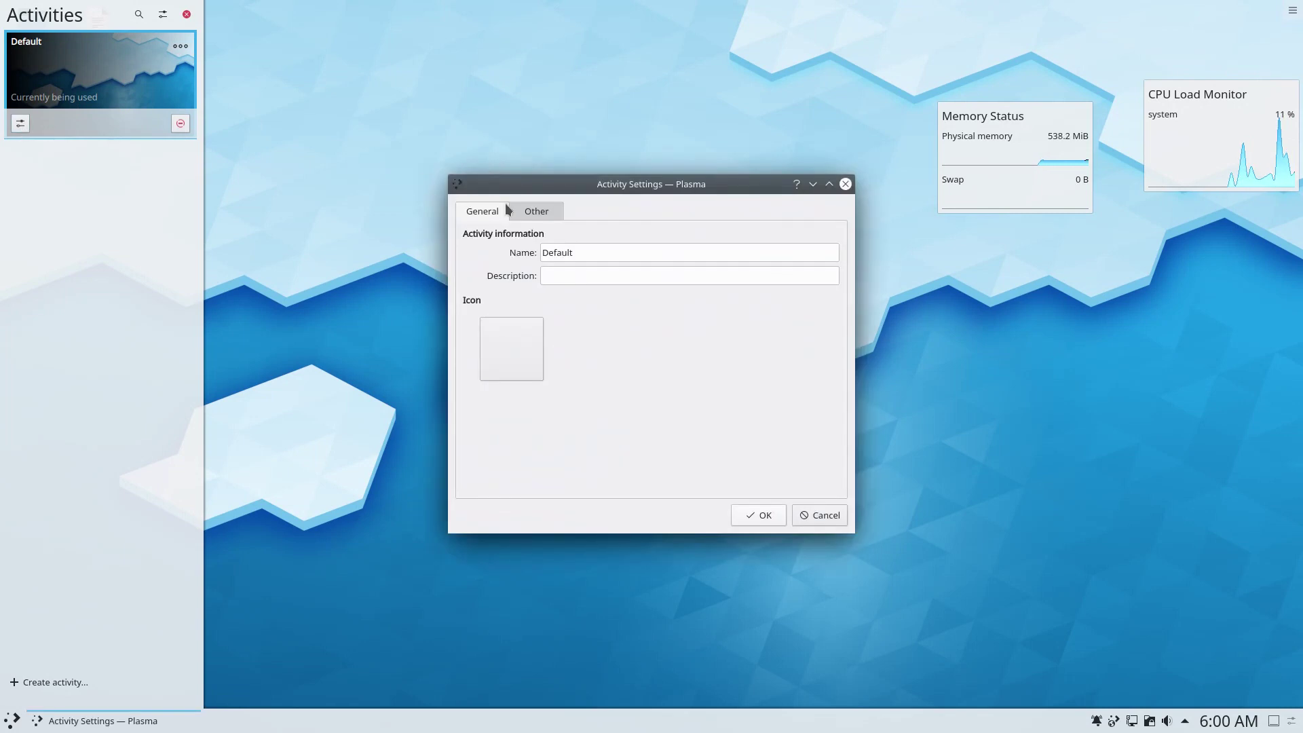
left_click(534, 213)
left_click(845, 184)
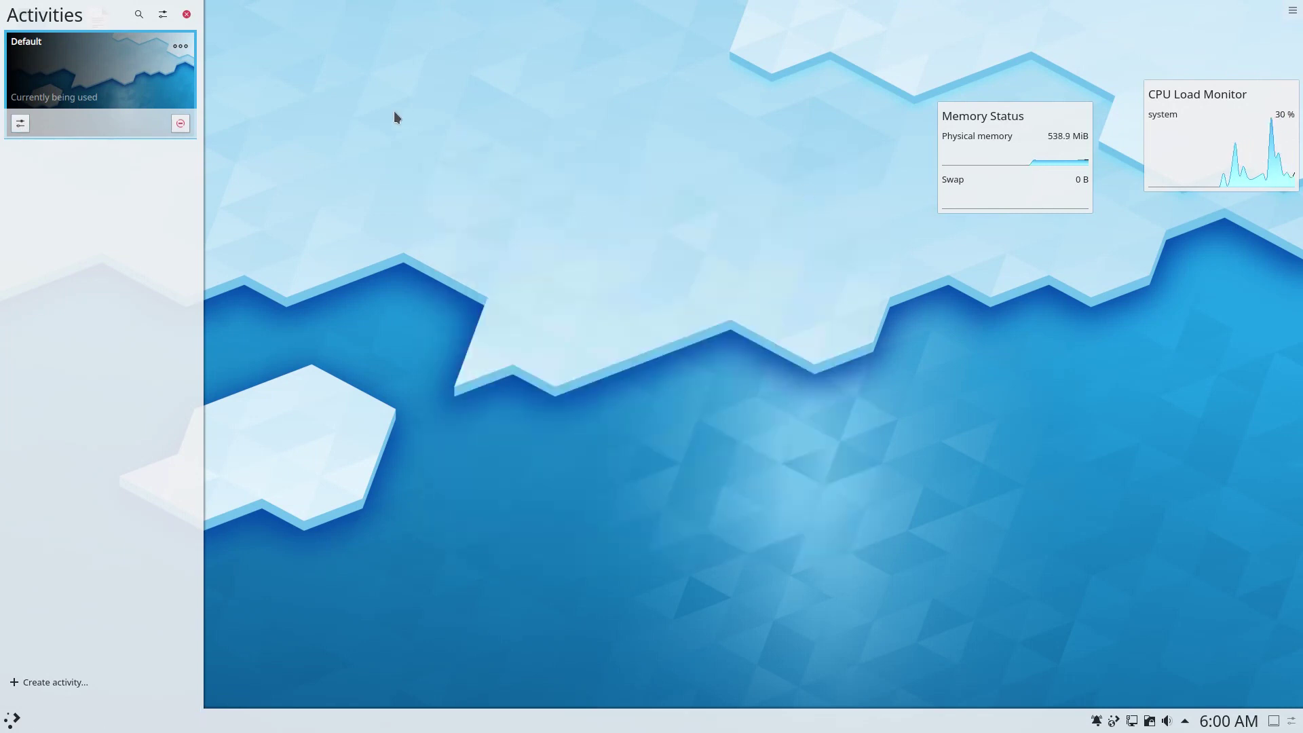
left_click(161, 16)
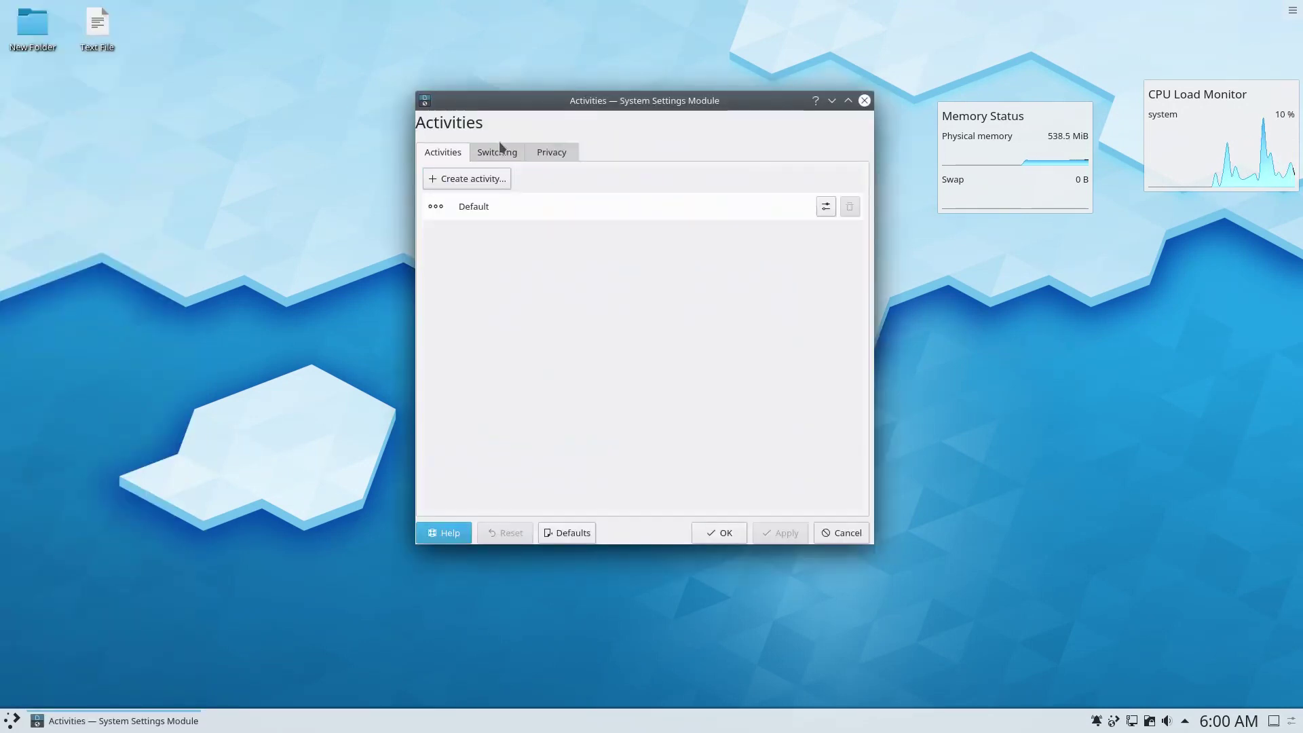
left_click(514, 153)
left_click(547, 152)
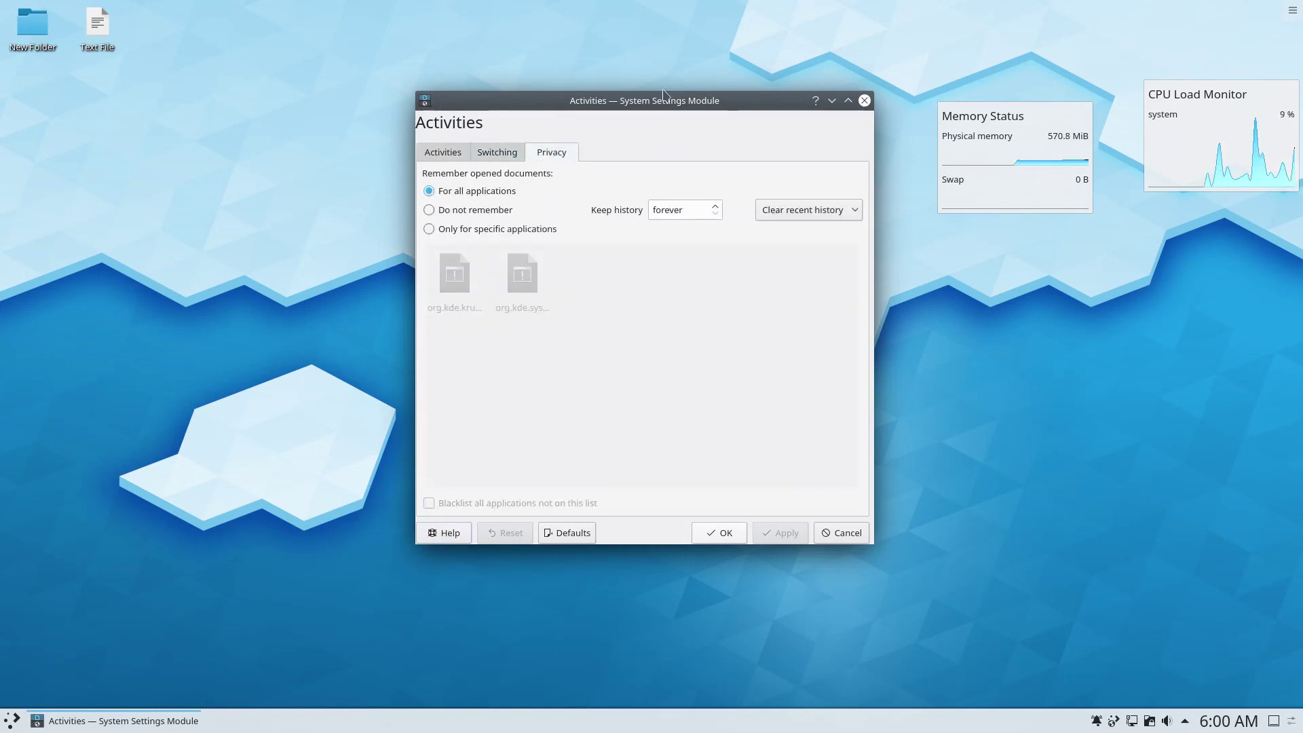
left_click(862, 101)
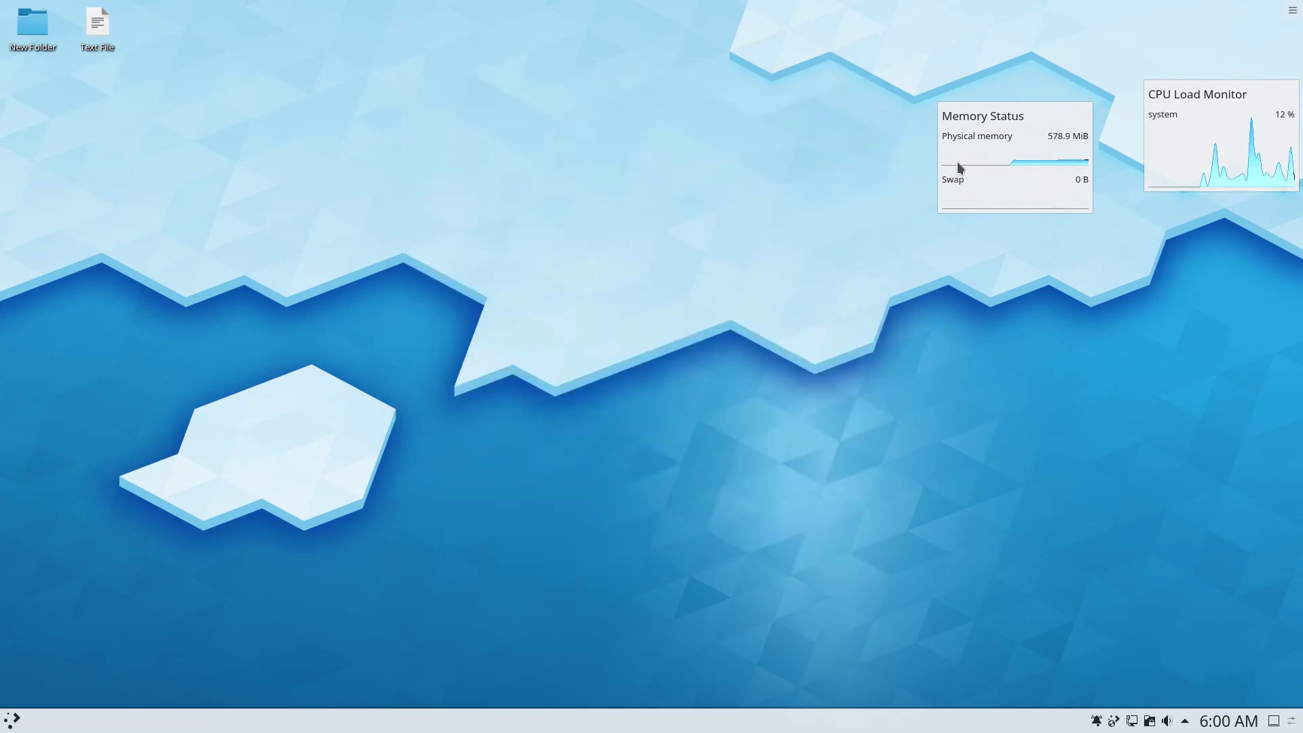
Lock the desktop widgets, then unlock them again.
right_click(695, 236)
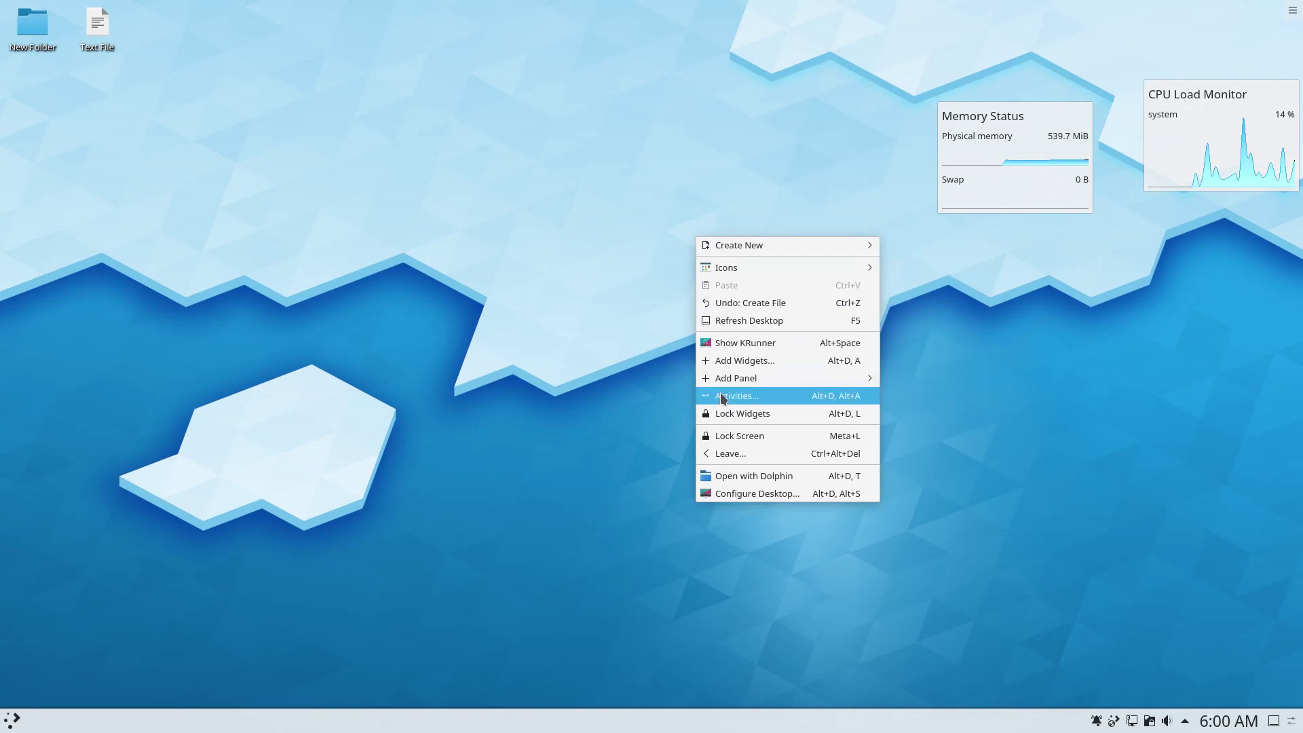
left_click(728, 416)
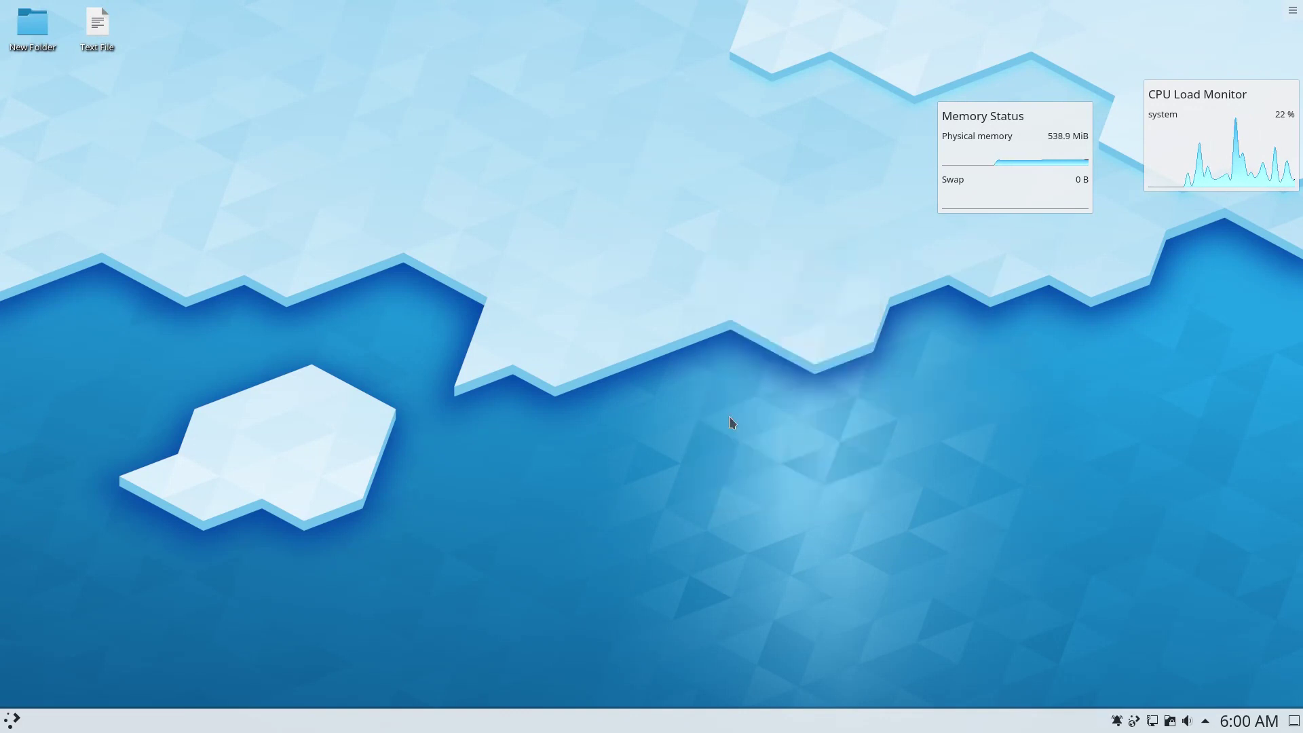
right_click(729, 410)
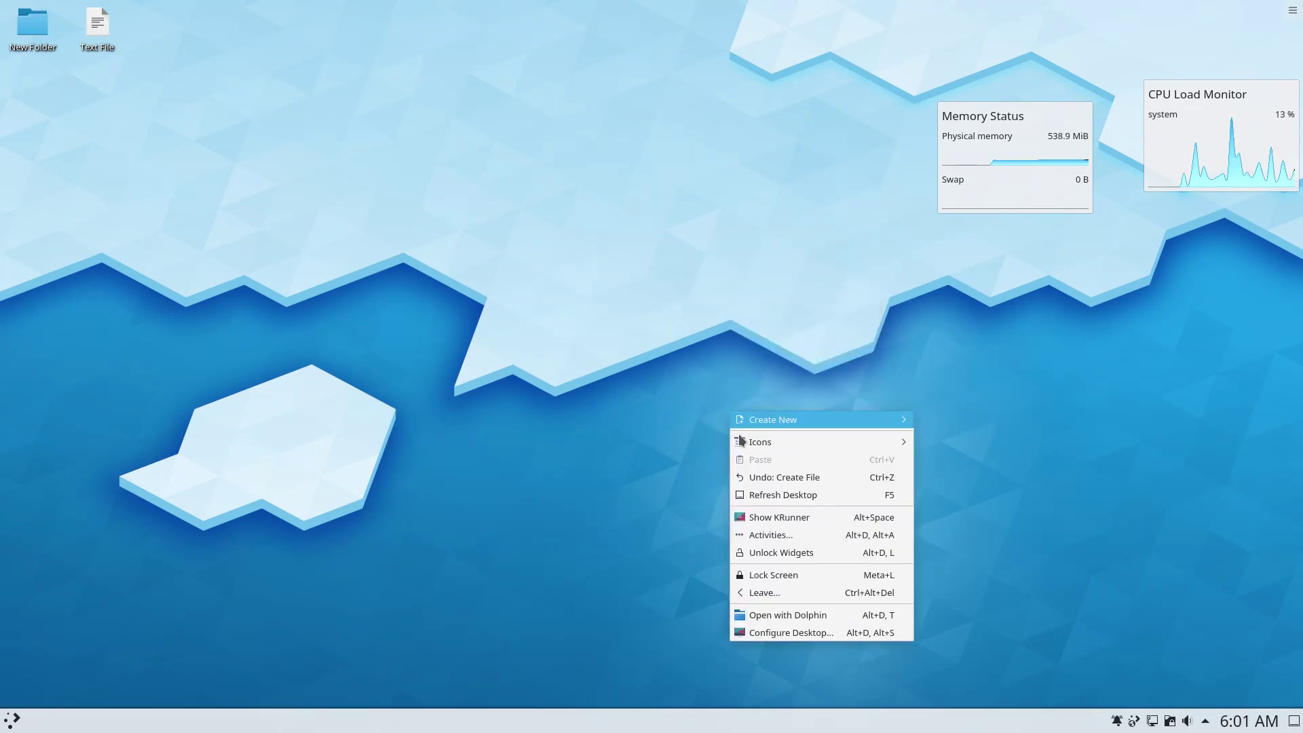
left_click(748, 549)
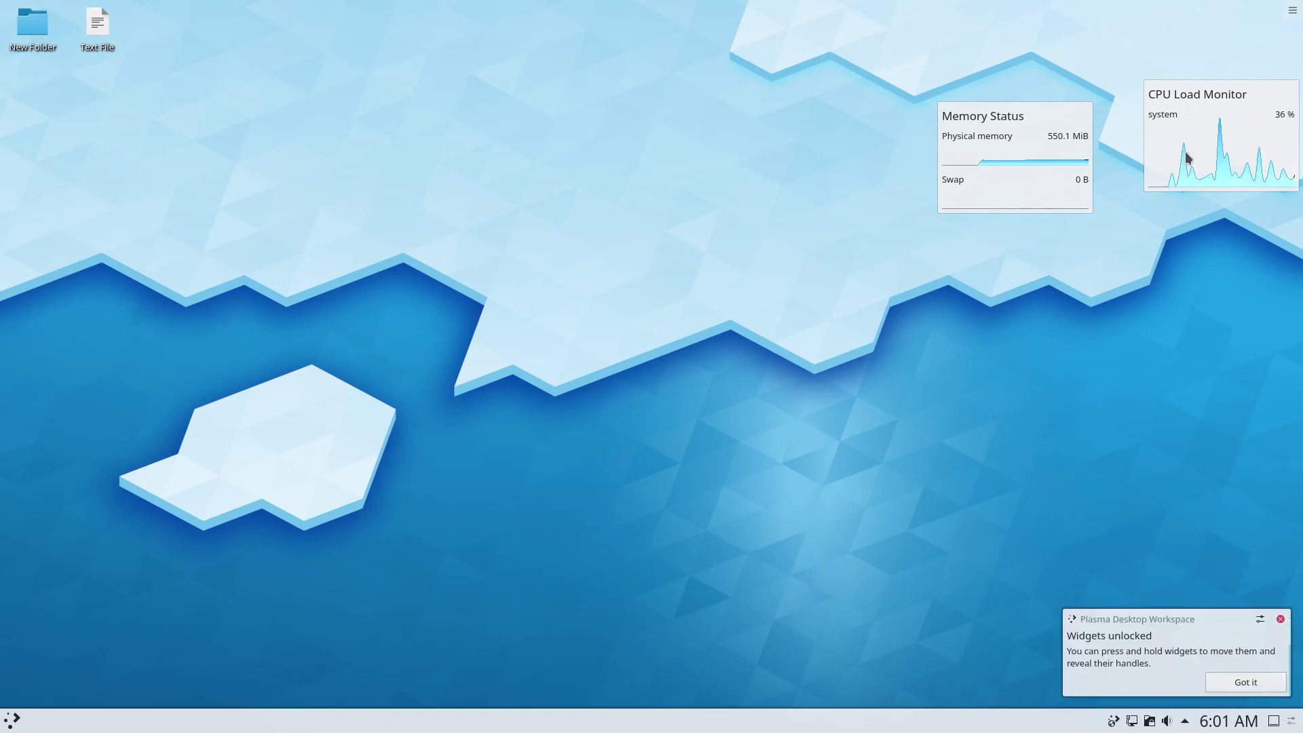
Bring up the Leave screen from the desktop menu and cancel the logout.
right_click(746, 233)
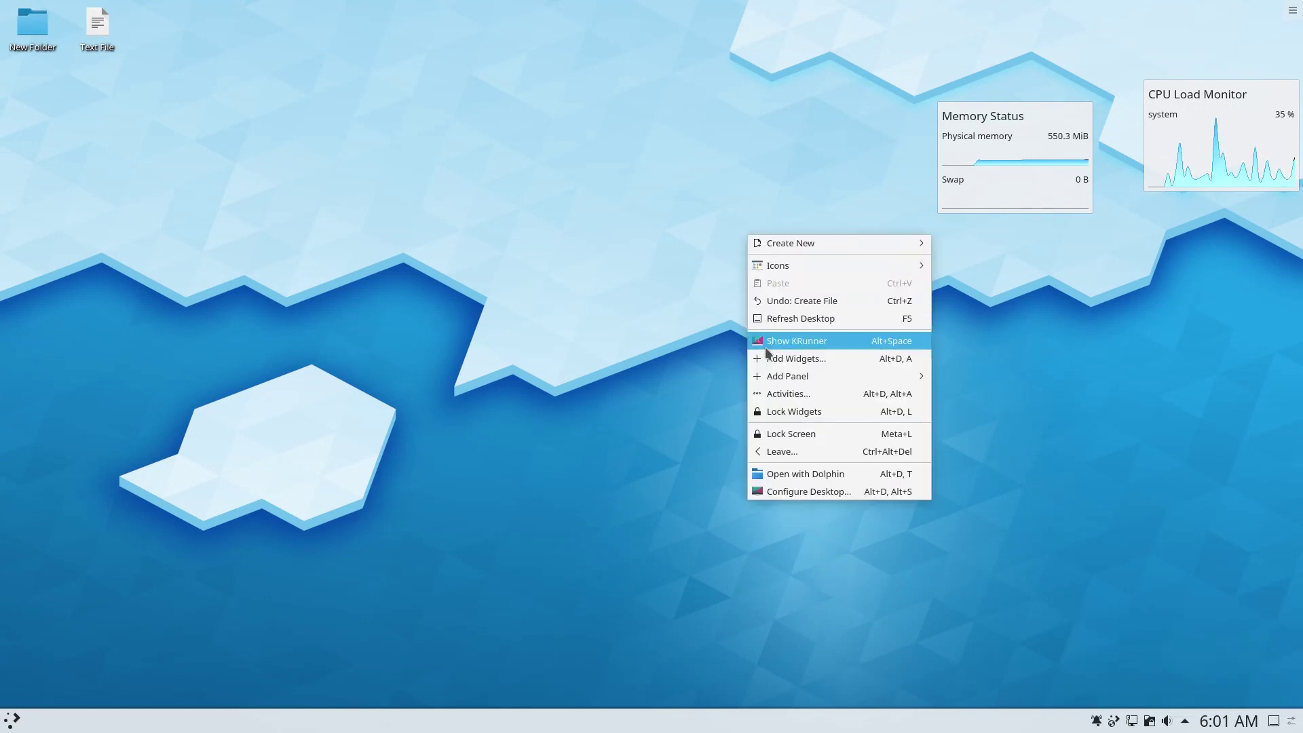
left_click(779, 452)
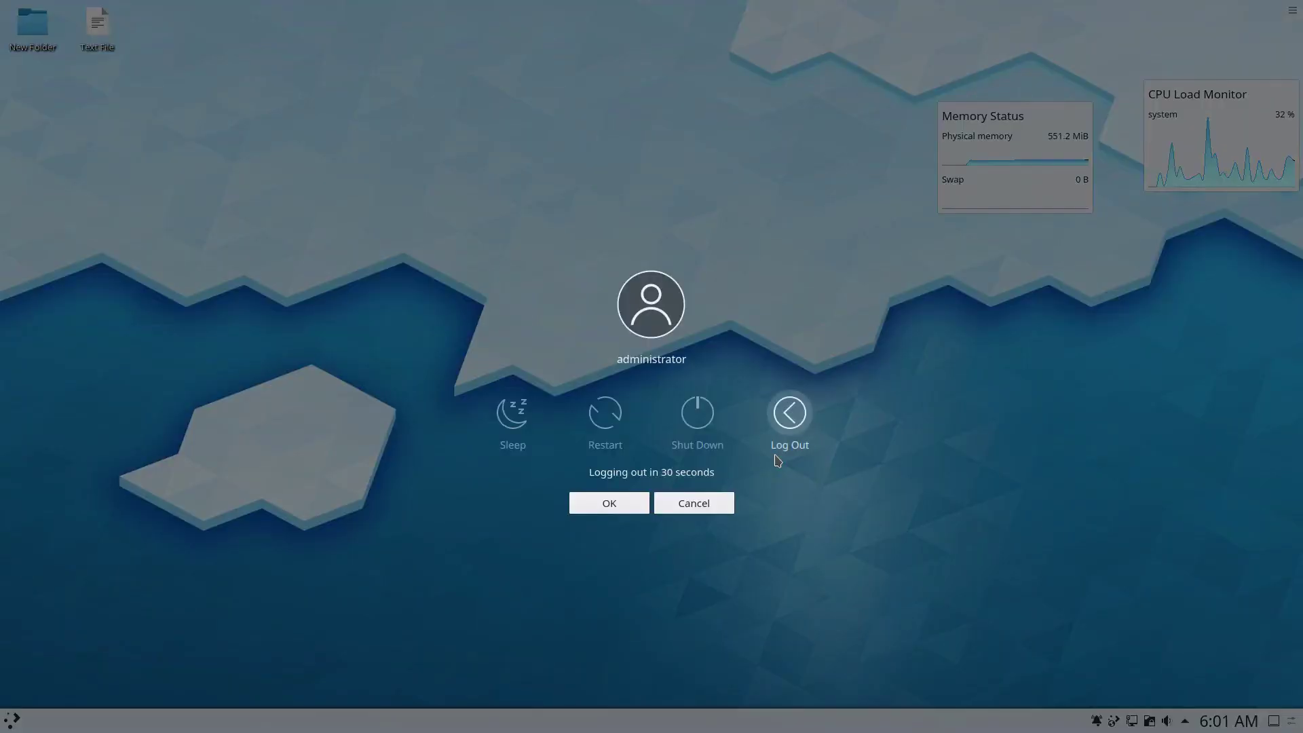
left_click(710, 506)
right_click(646, 289)
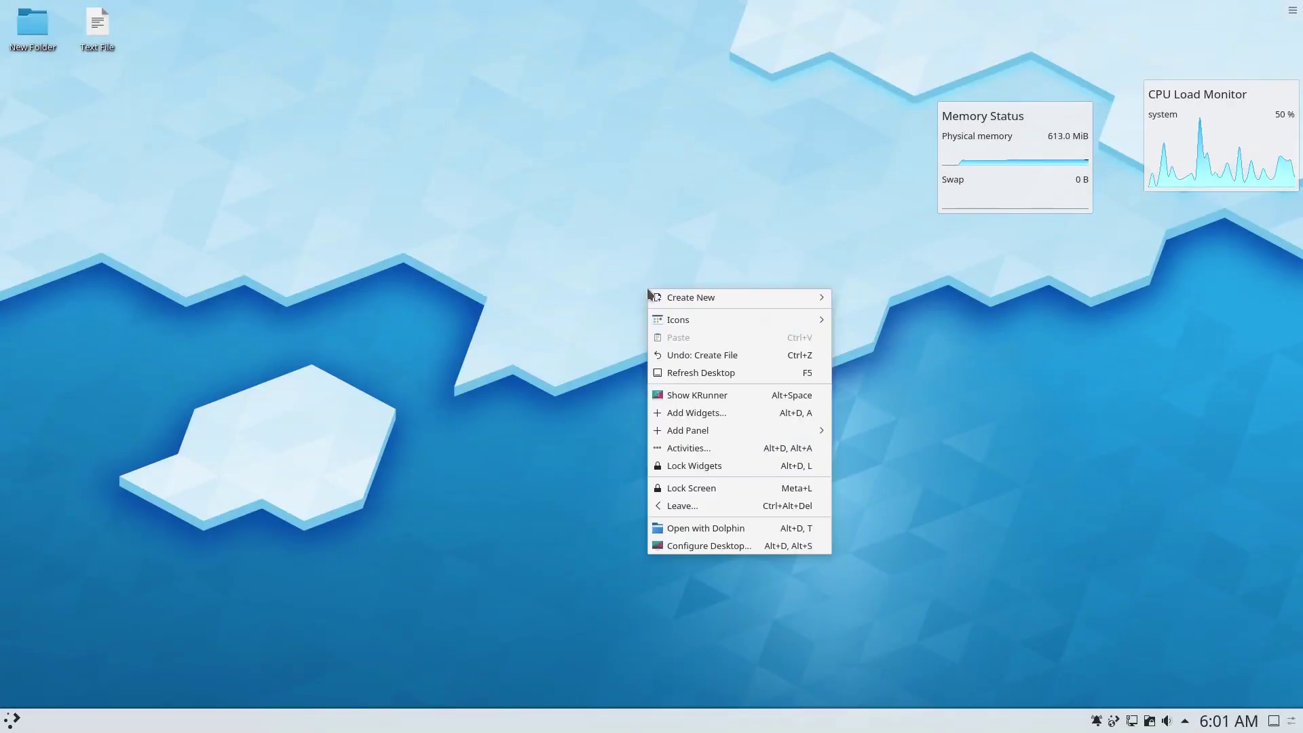
left_click(679, 534)
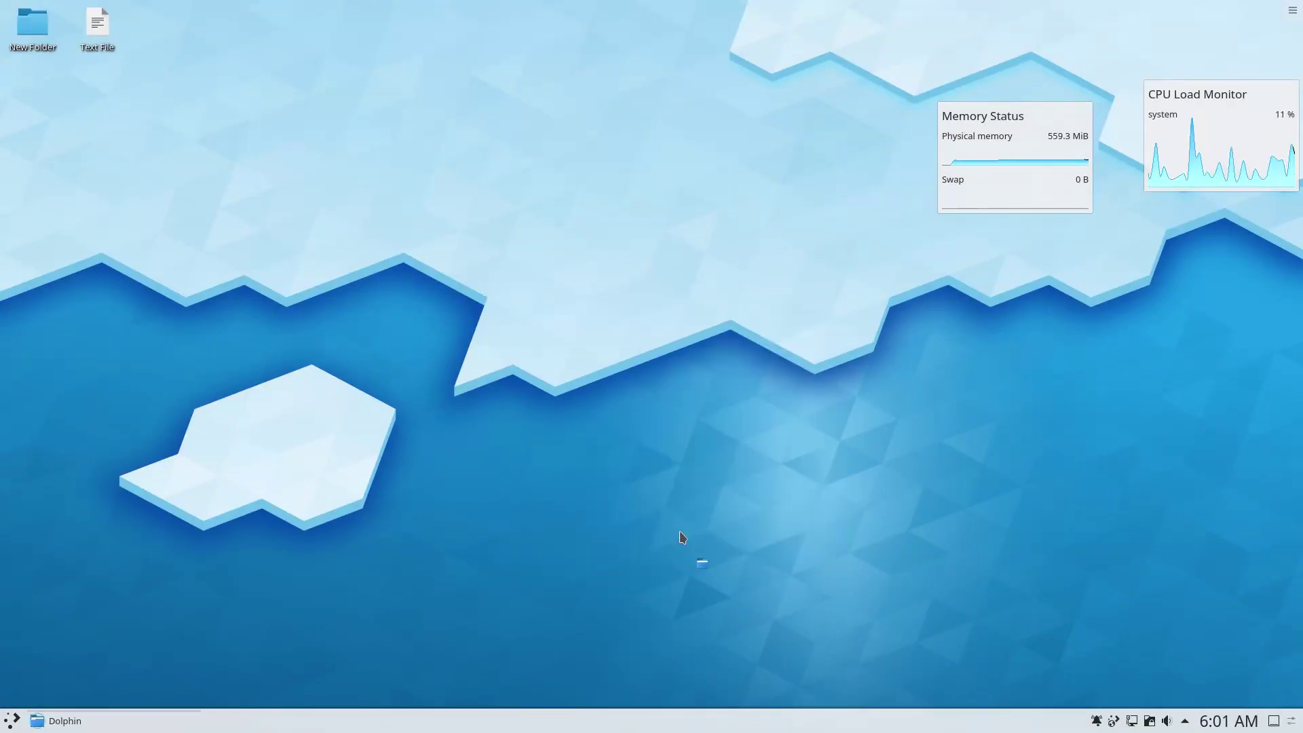
double_click(395, 15)
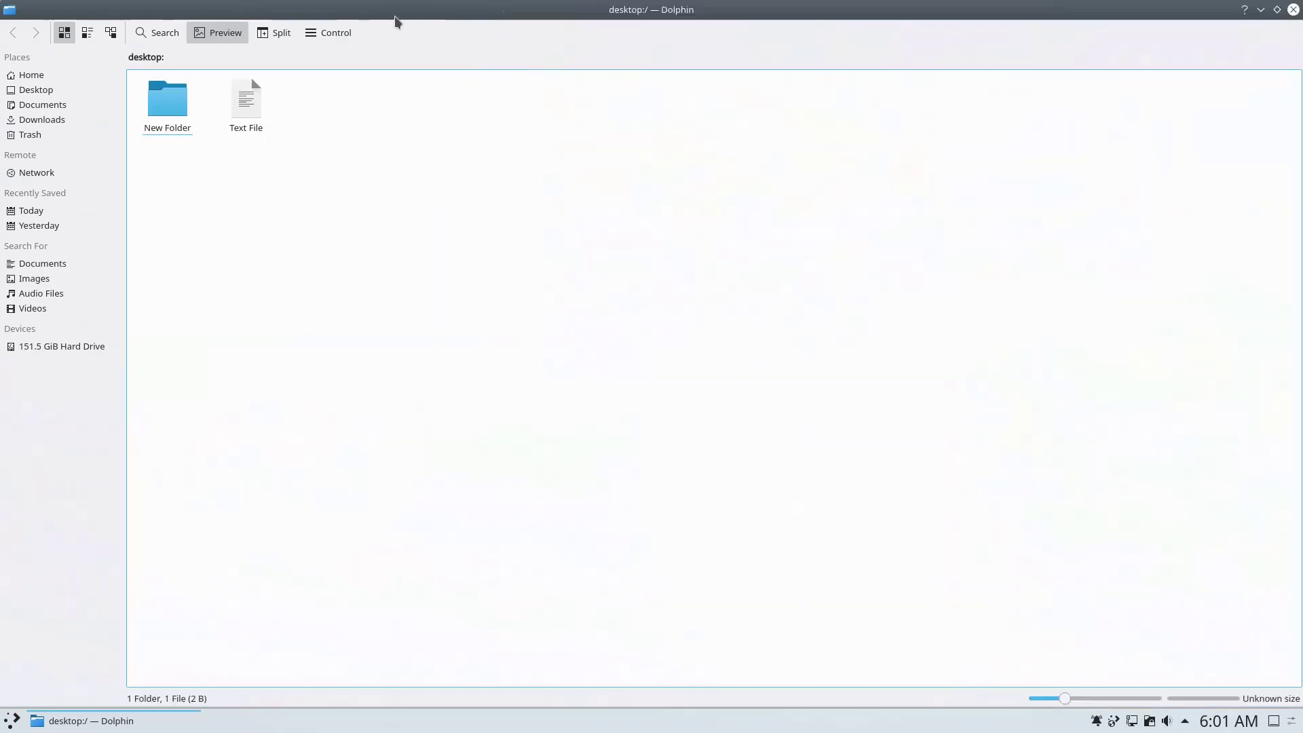
left_click(60, 73)
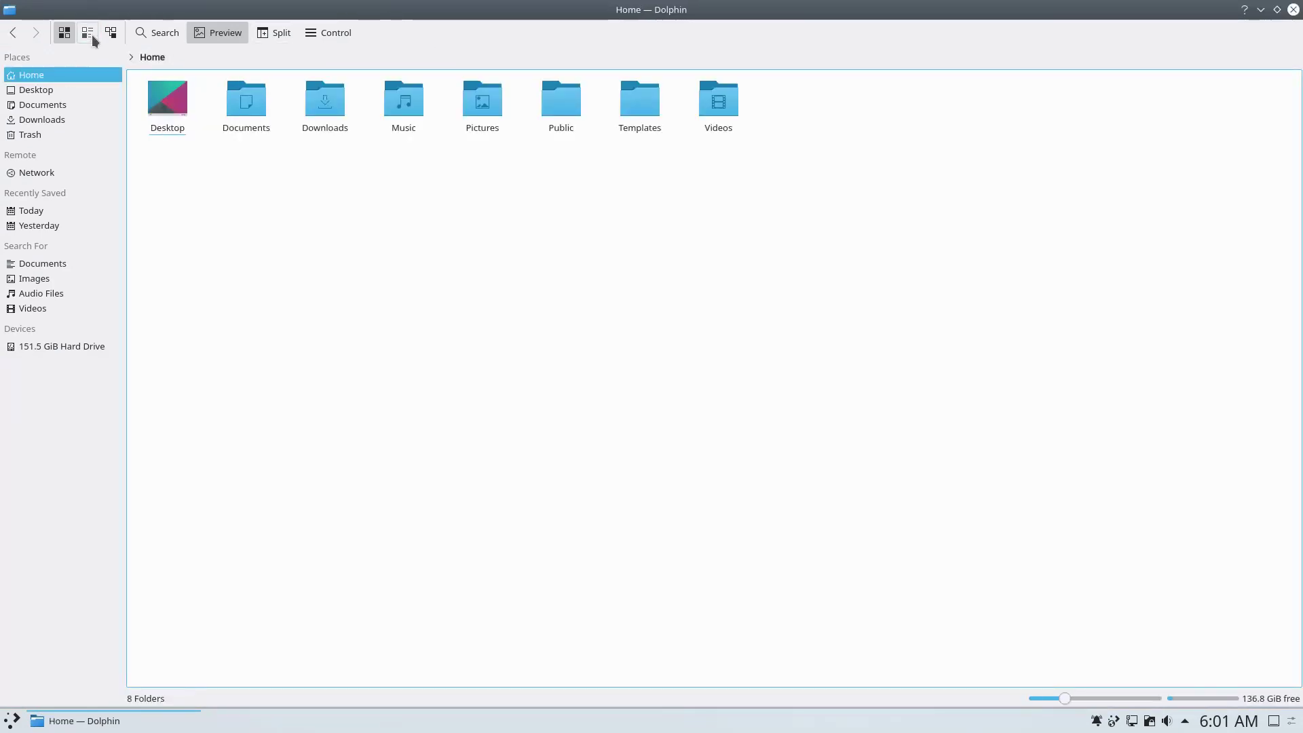
left_click(88, 34)
left_click(110, 33)
left_click(63, 33)
mouse_move(1064, 698)
left_mouse_down()
mouse_move(1170, 703)
mouse_move(1079, 703)
left_mouse_up()
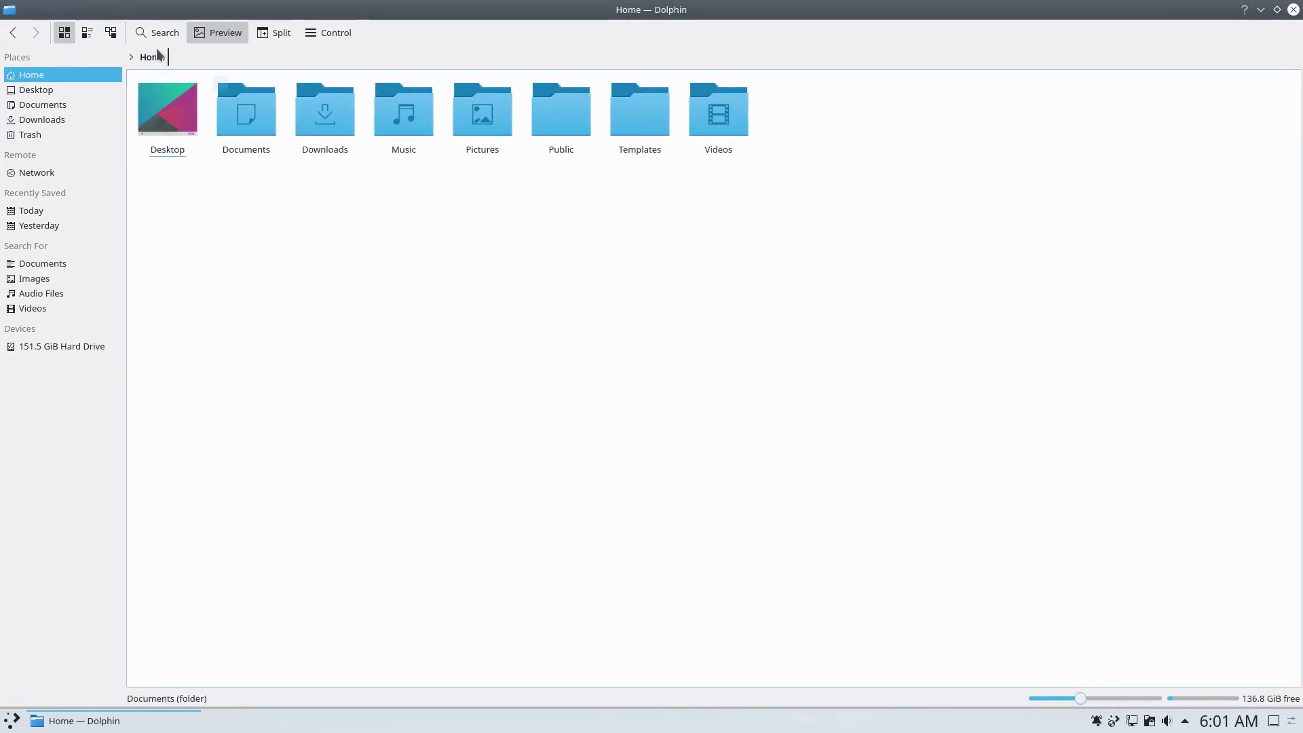
left_click(153, 31)
left_click(139, 56)
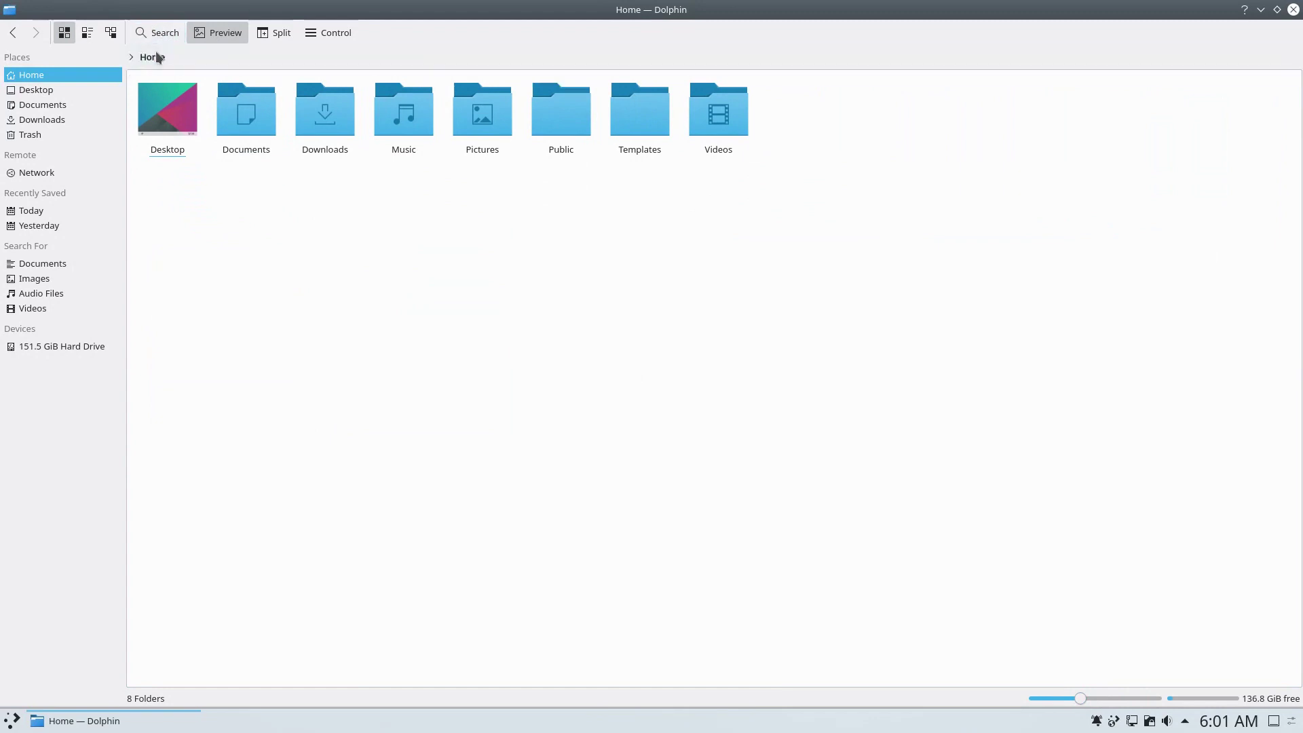
left_click(271, 34)
left_click(271, 34)
left_click(327, 34)
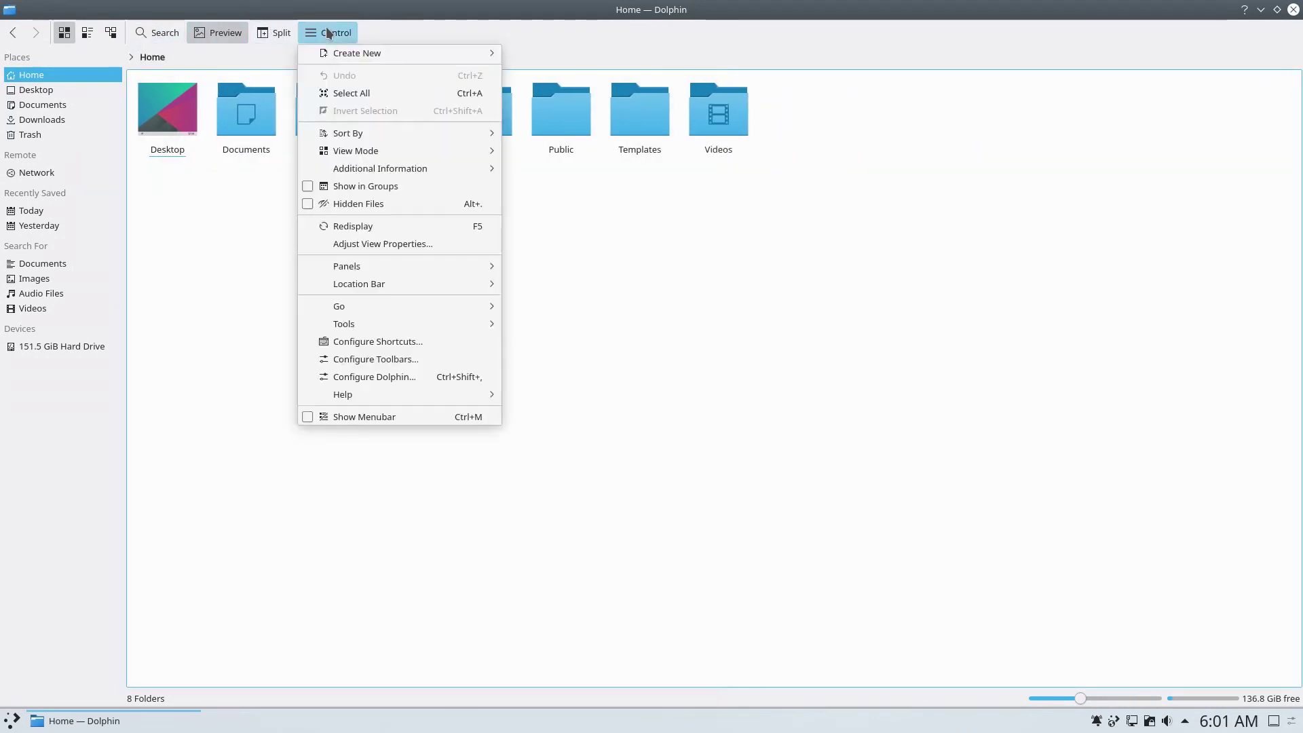
mouse_move(498, 393)
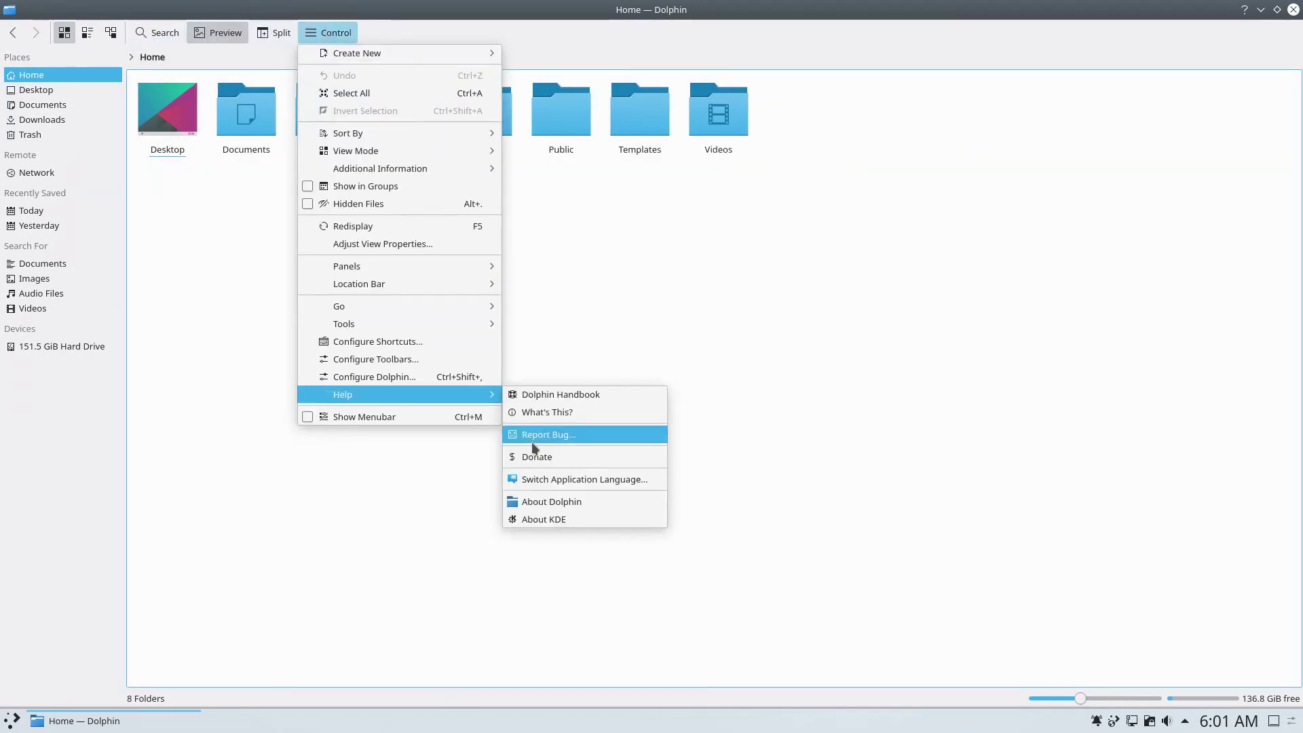
left_click(533, 503)
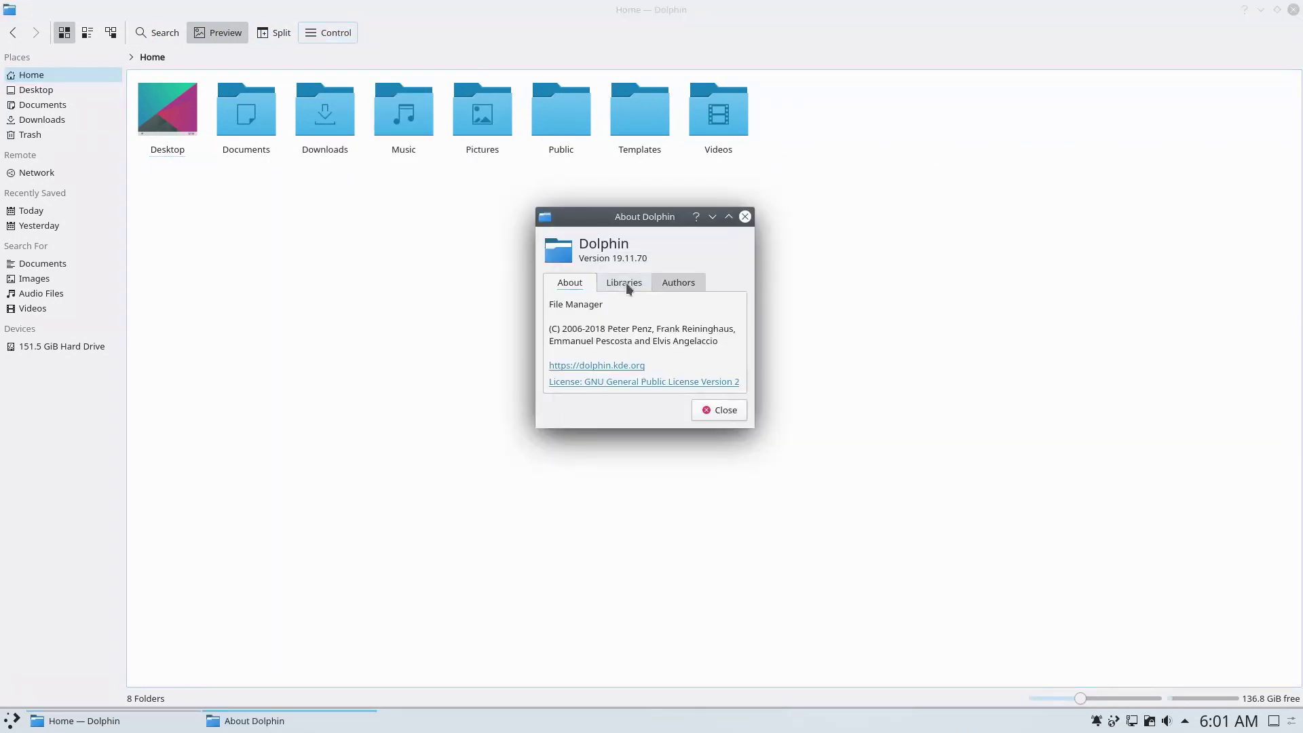
left_click(745, 217)
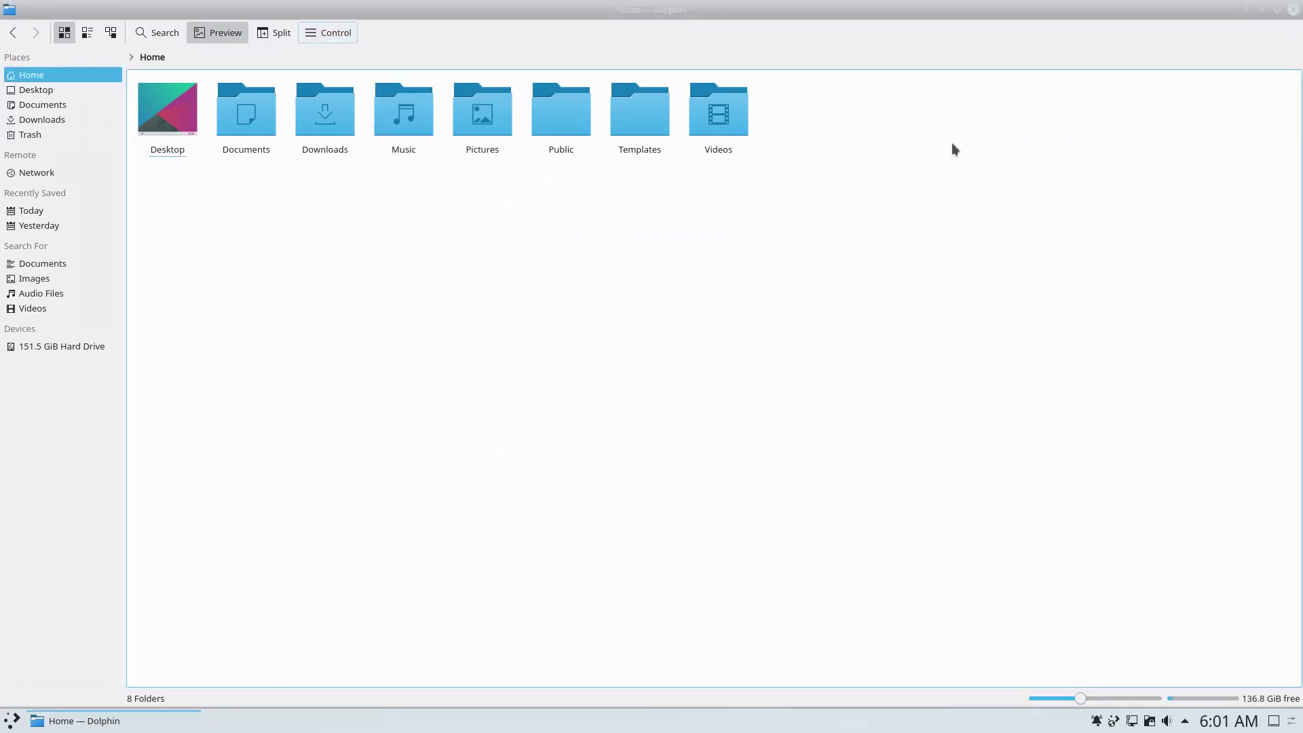
left_click(1293, 10)
Install the KDE Plasma Scenery 50 wallpaper from the online wallpaper catalogue.
right_click(705, 239)
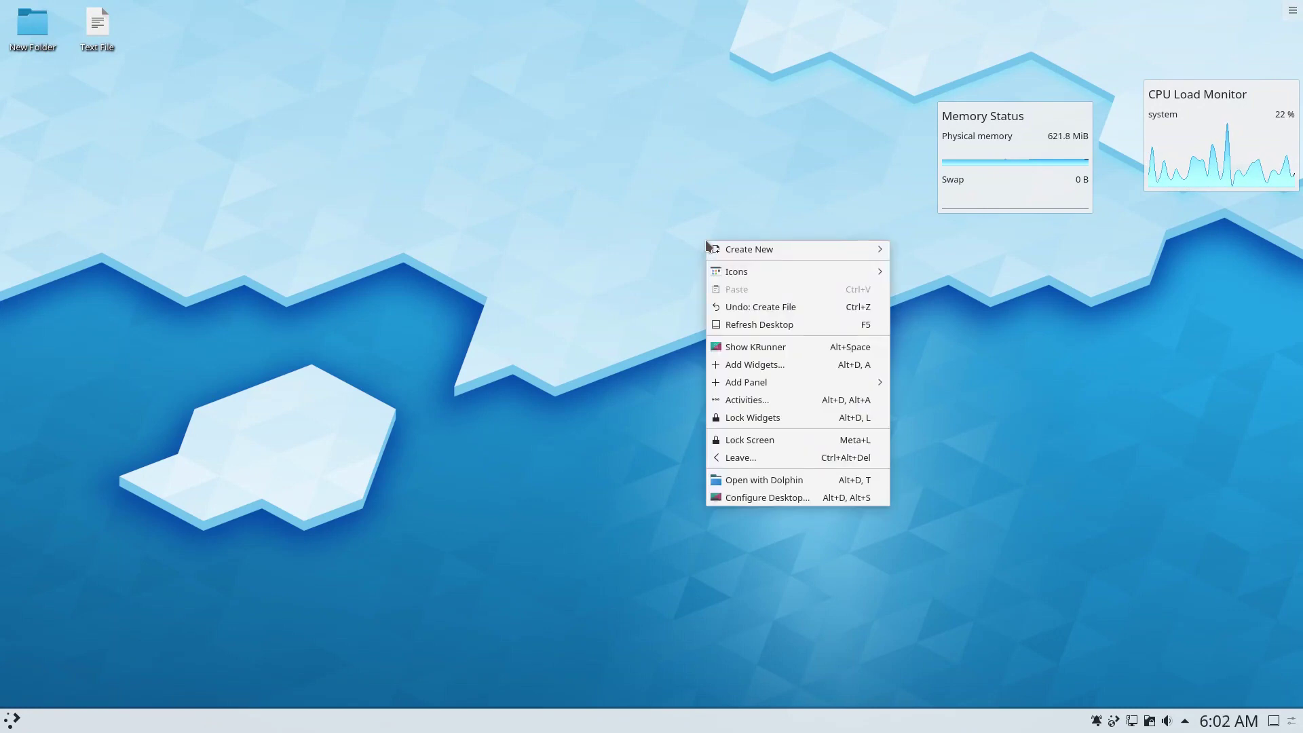
left_click(739, 498)
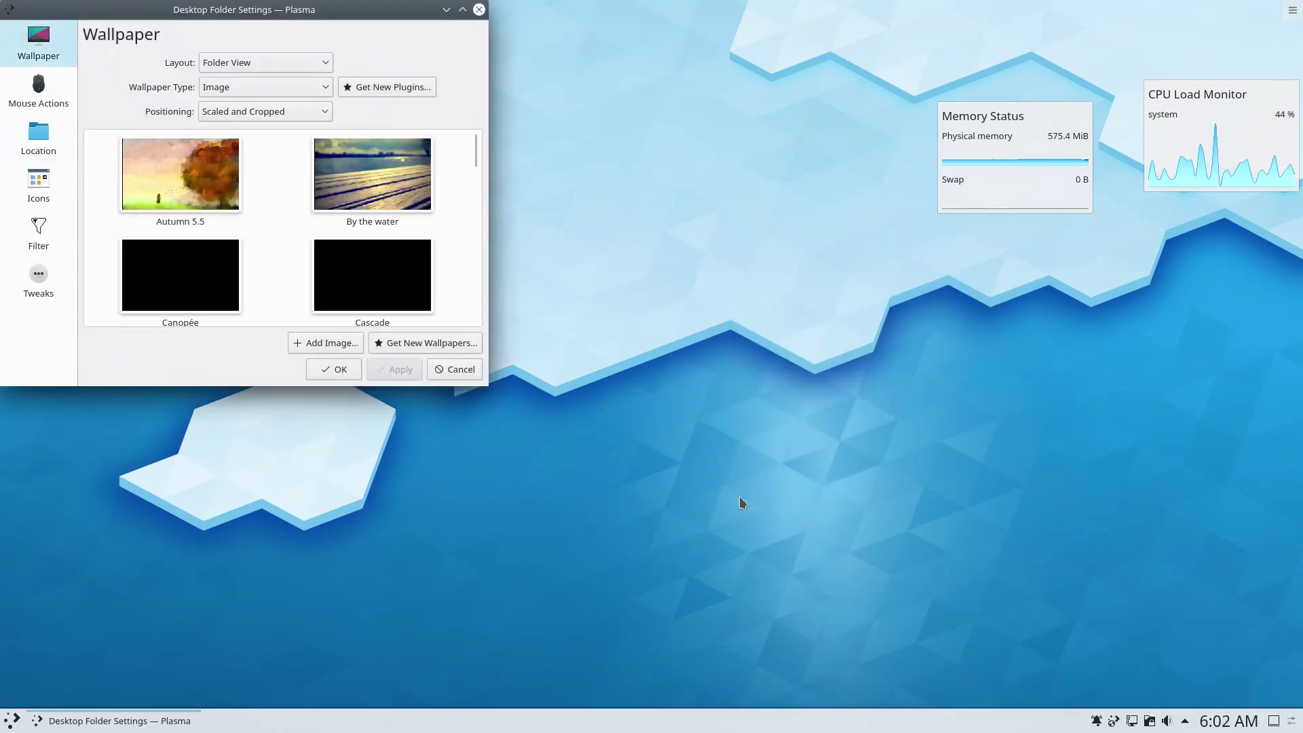
double_click(398, 14)
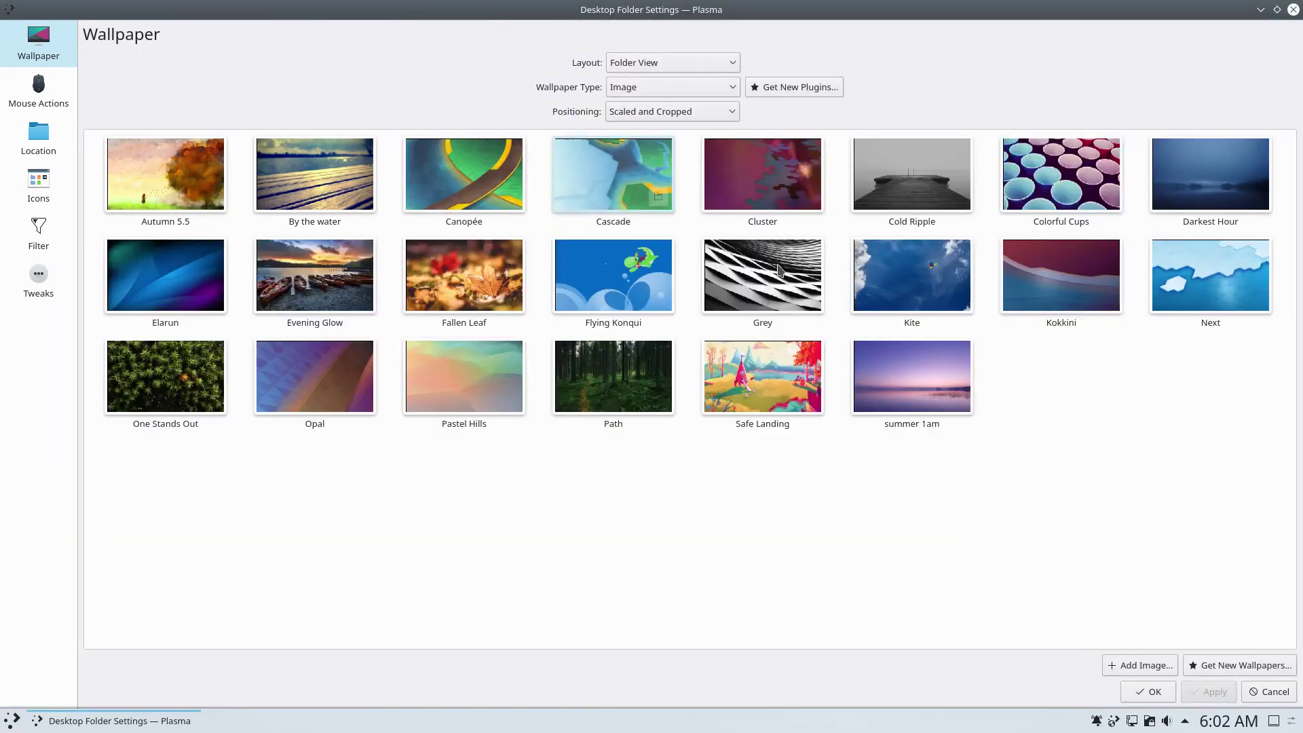
left_click(1226, 665)
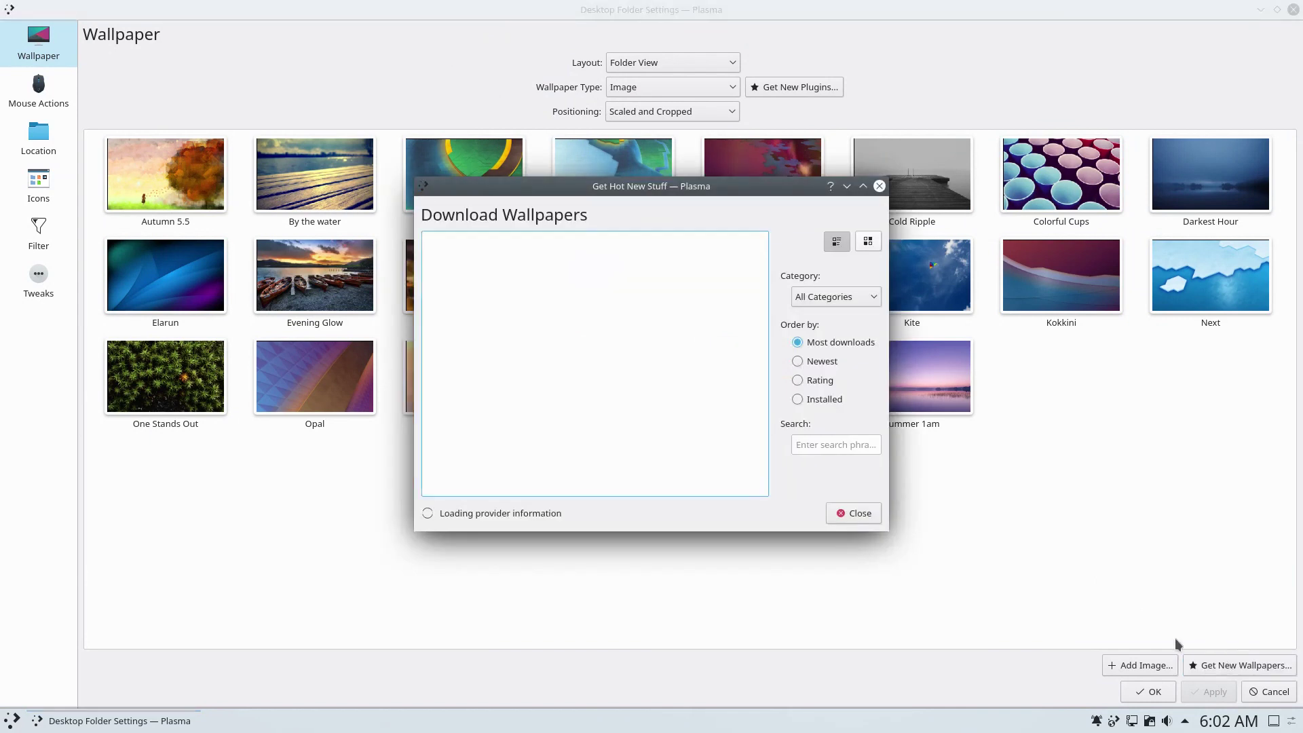
scroll(772, 298, "down", 10)
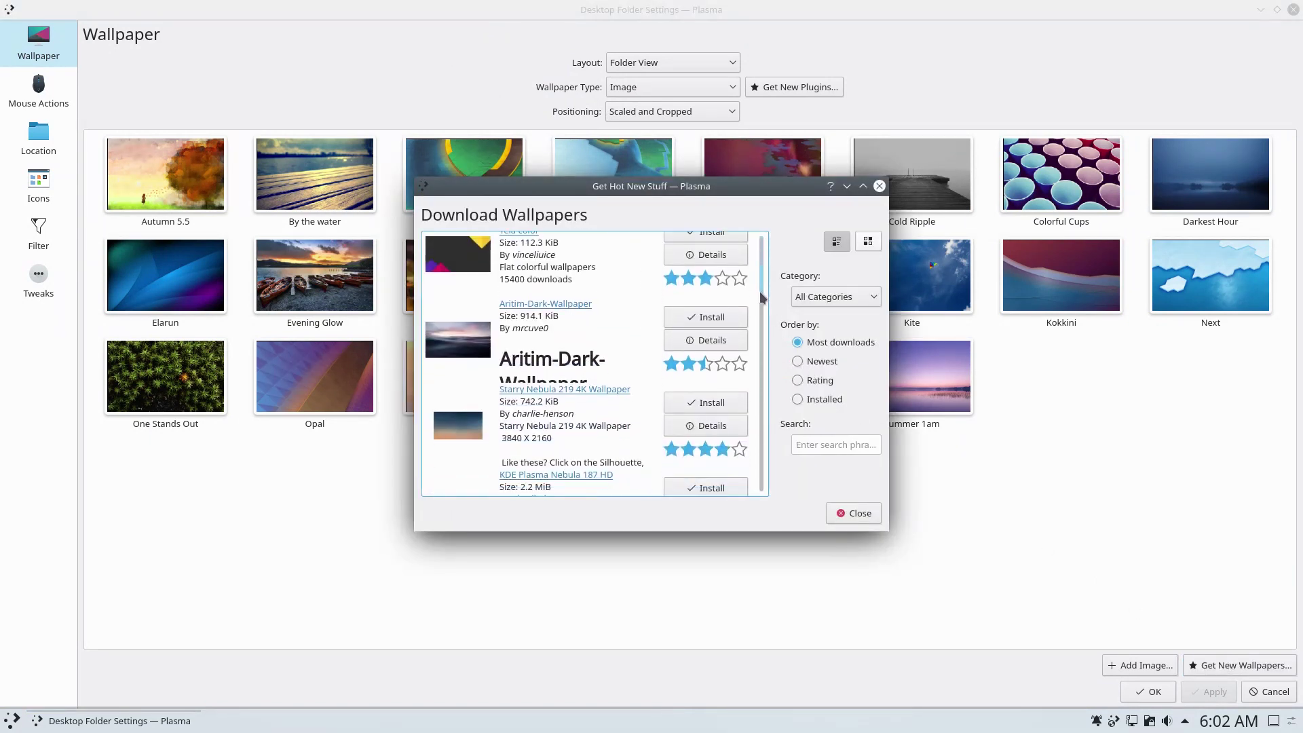
scroll(778, 384, "down", 10)
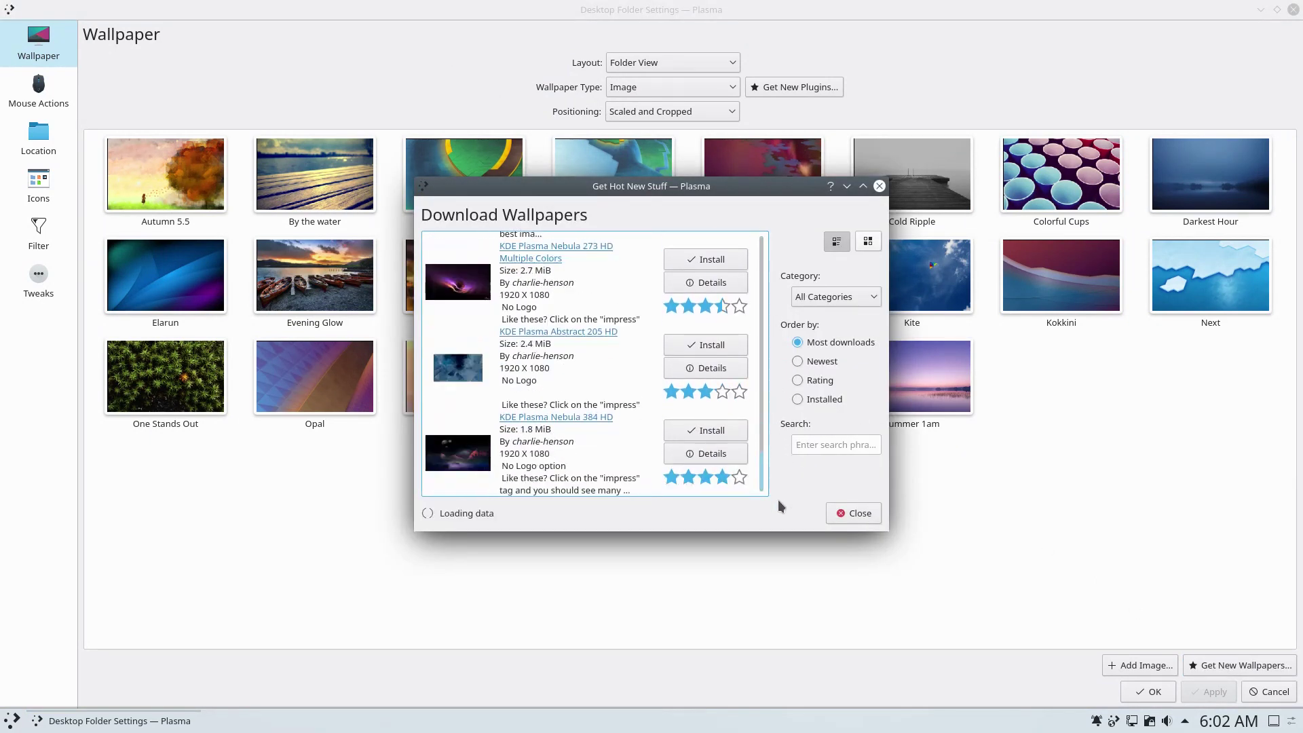
scroll(774, 472, "up", 3)
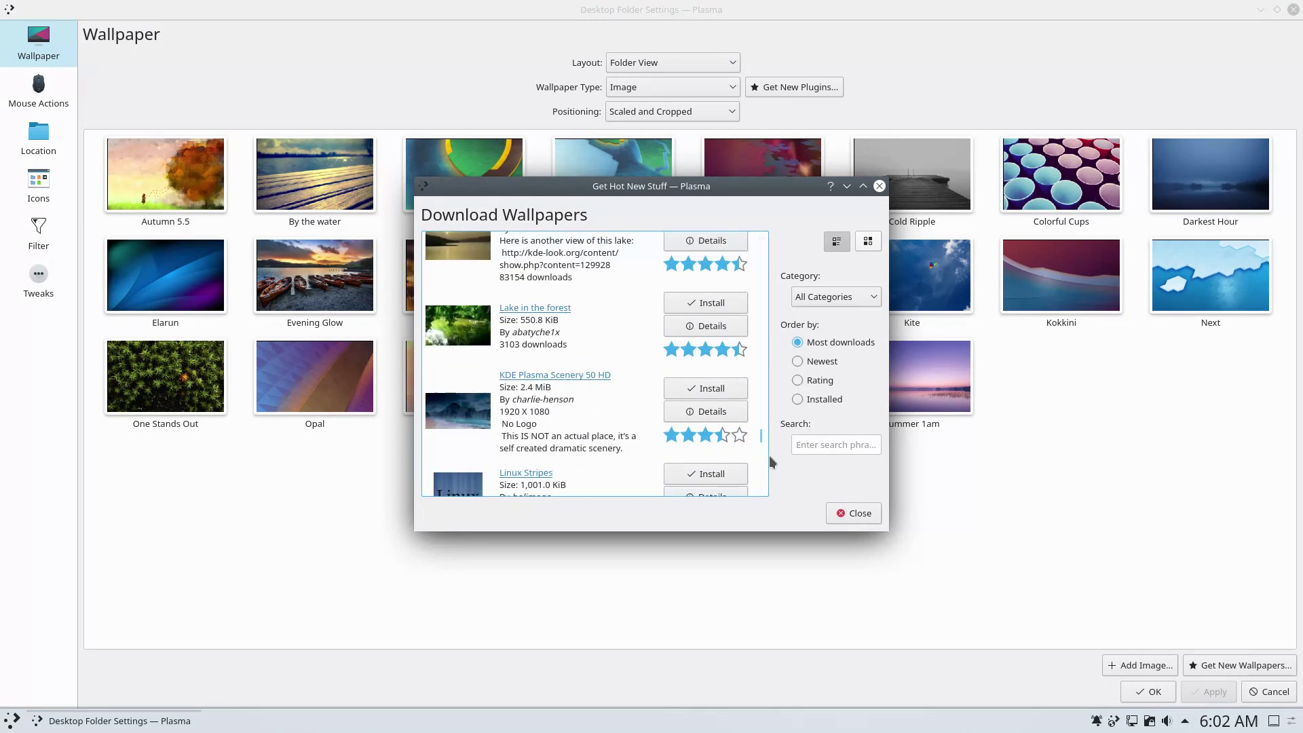
left_click(687, 390)
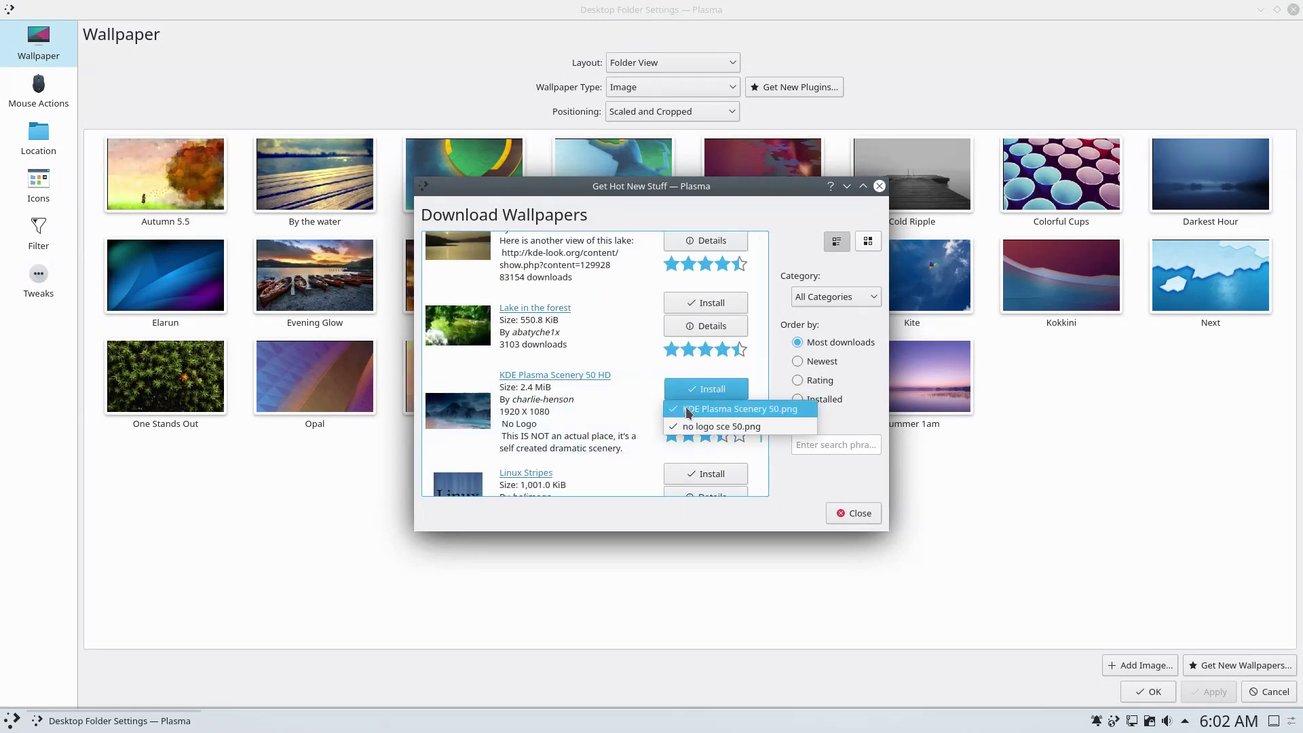
left_click(689, 410)
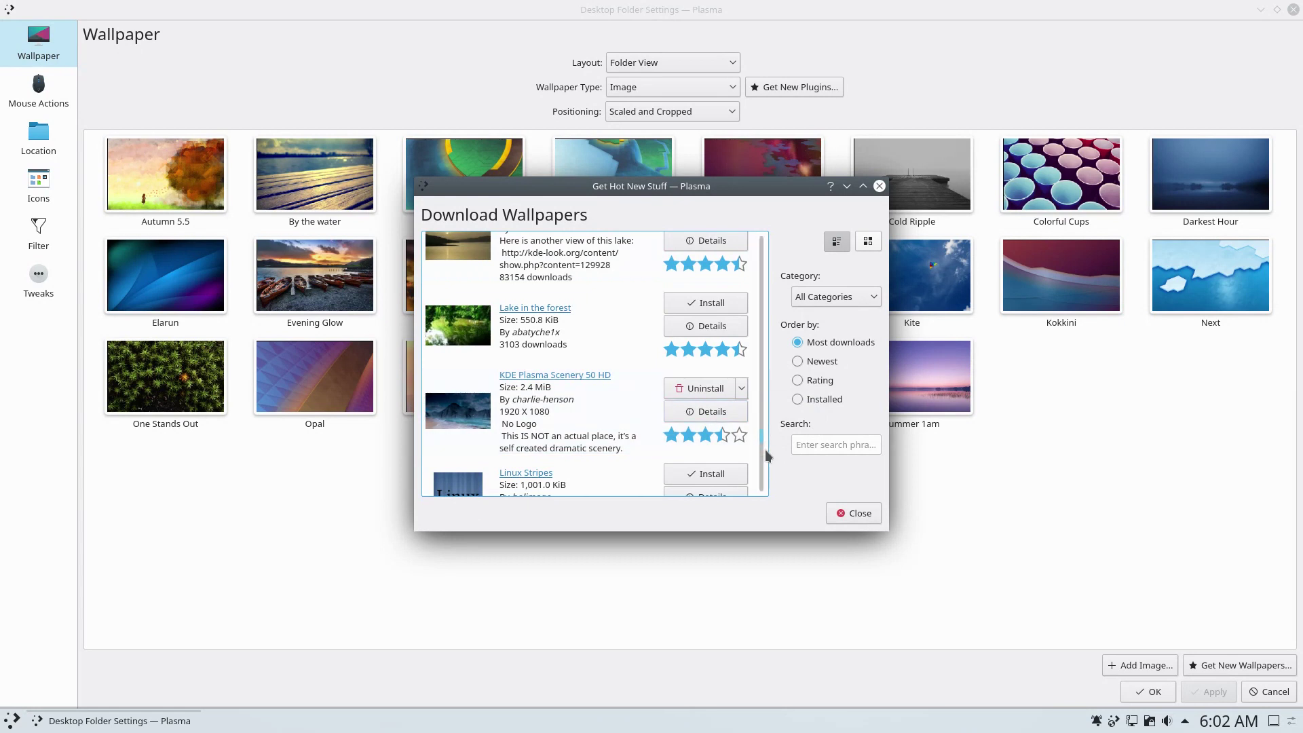
Select KDE Plasma Scenery 50 as the wallpaper, apply it and close settings.
left_click(851, 513)
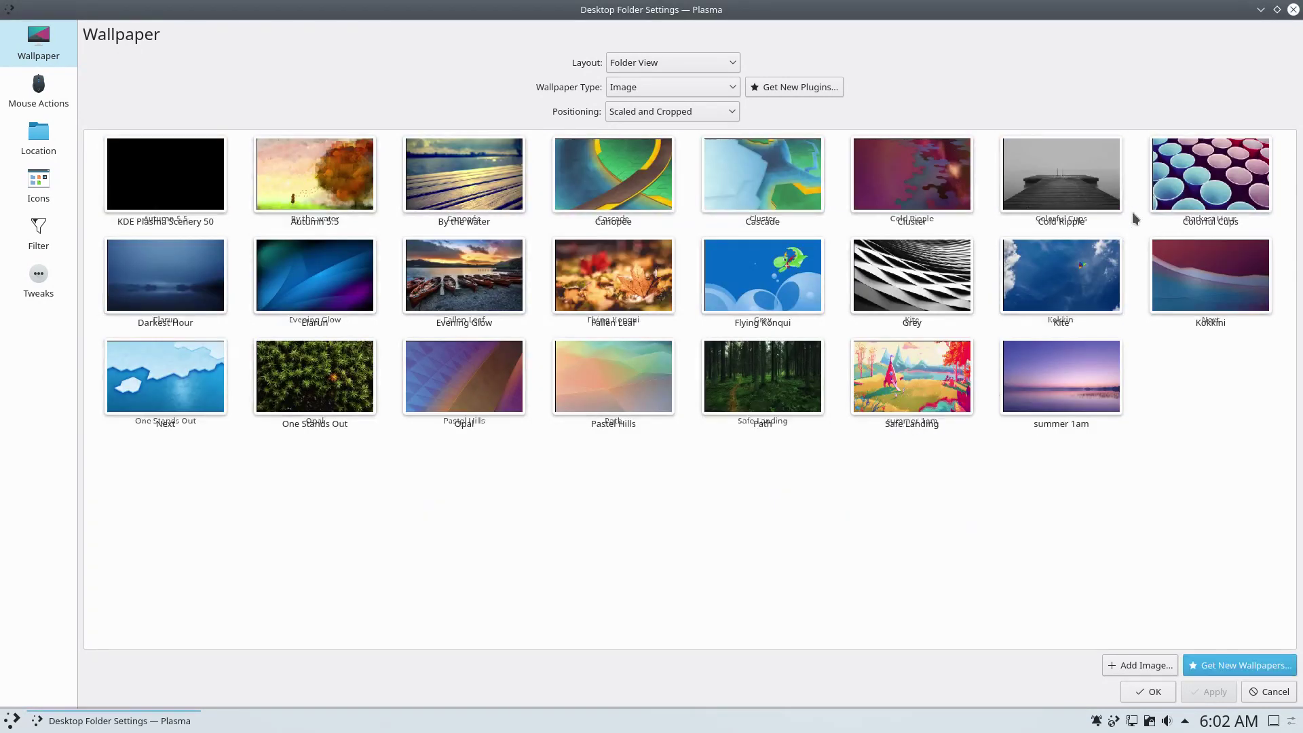
left_click(194, 197)
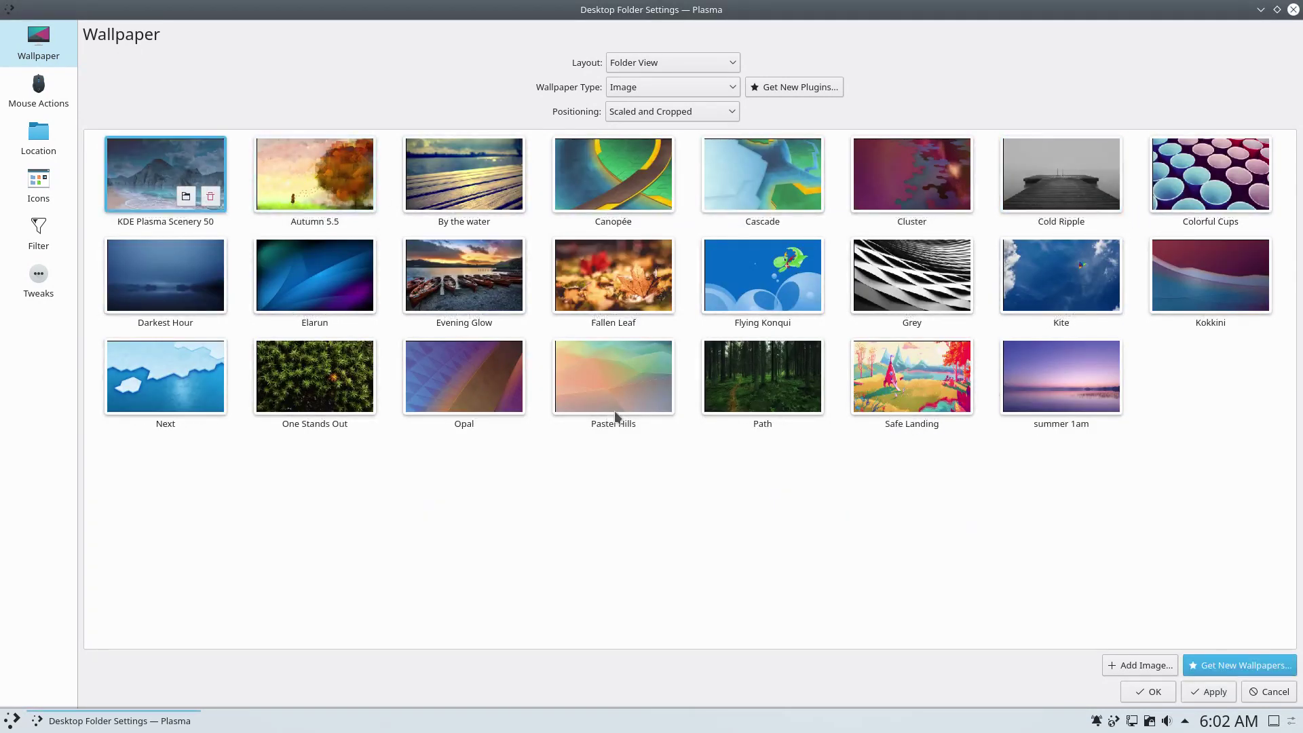
left_click(1208, 691)
left_click(1147, 691)
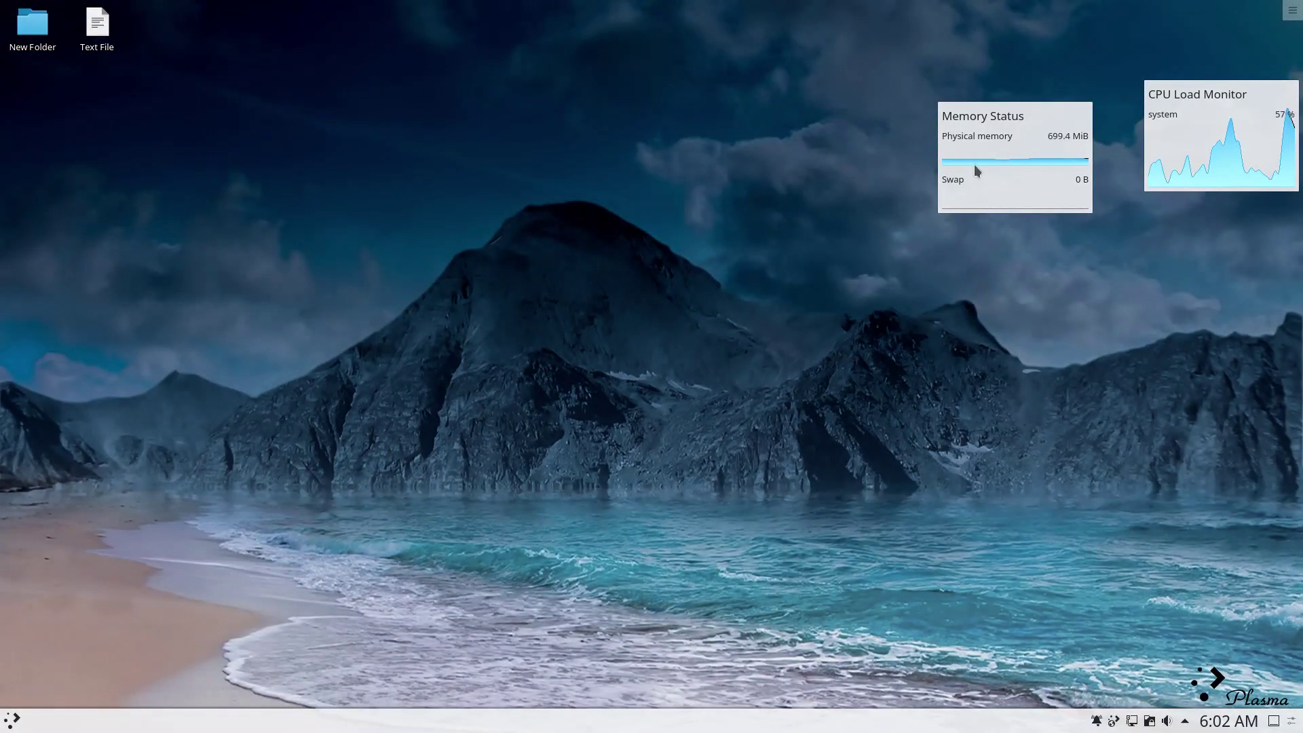
Shorten the Memory Status widget, then trash both Memory Status and CPU Load Monitor.
mouse_move(974, 164)
left_click_drag(934, 217, 823, 388)
left_click(1122, 380)
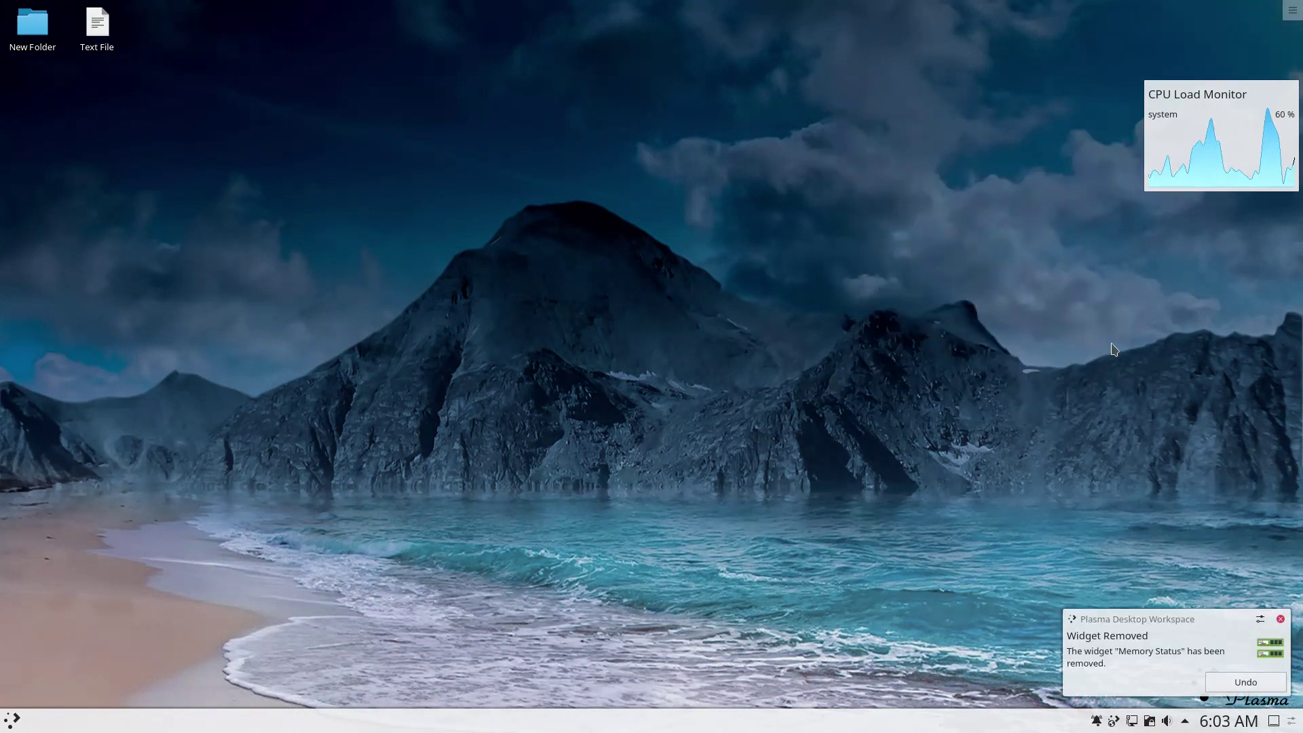
mouse_move(1201, 159)
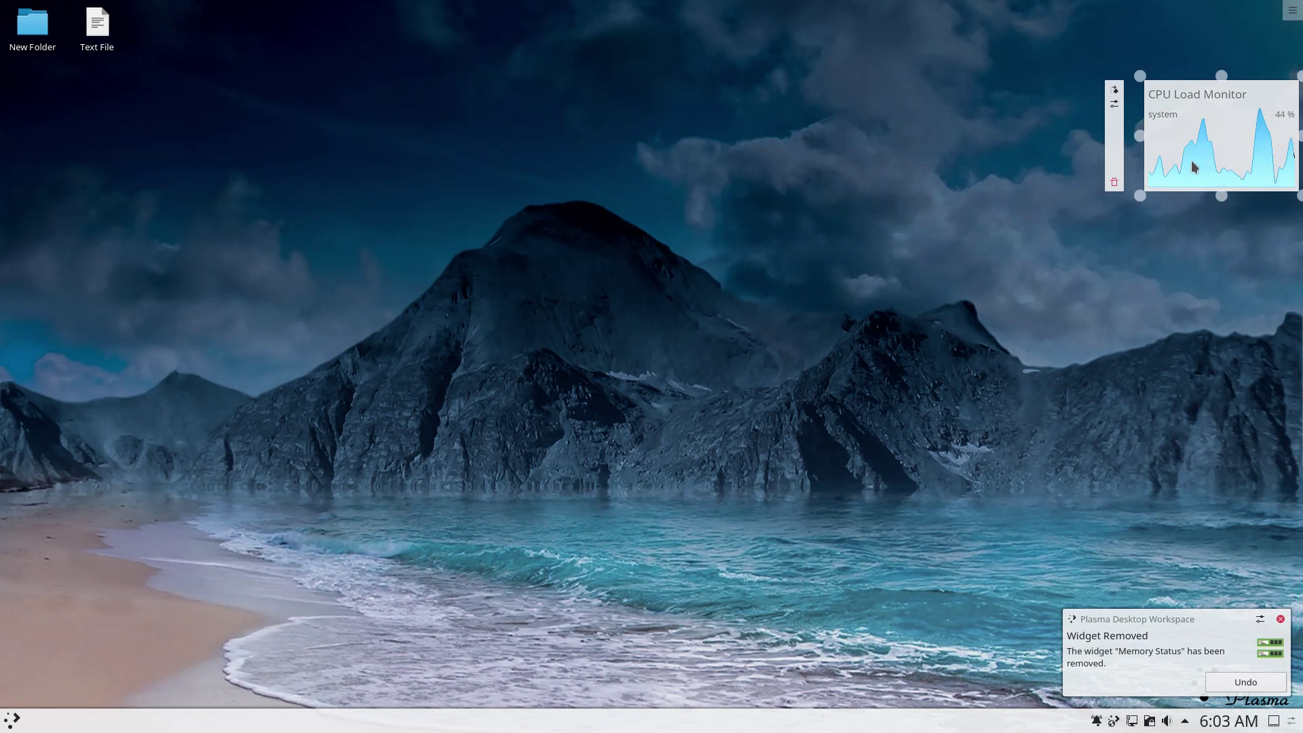
left_click(1113, 183)
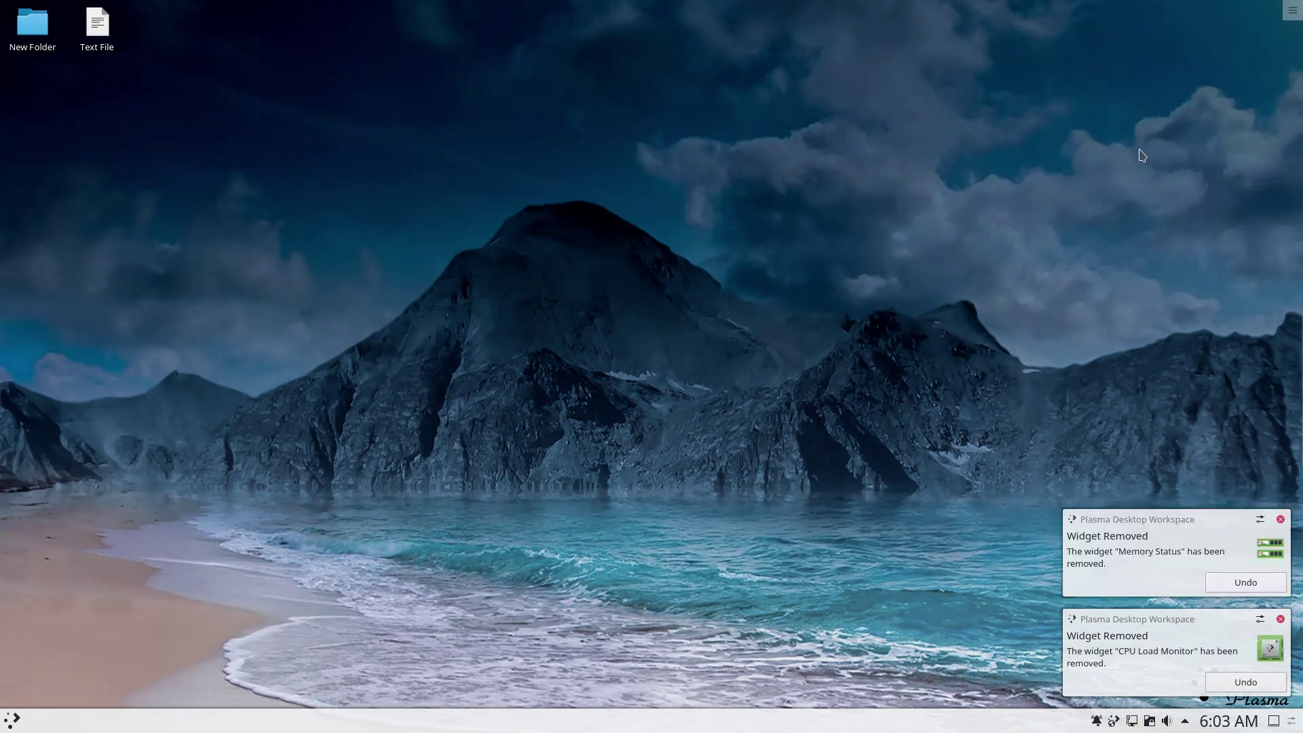
left_click(1292, 10)
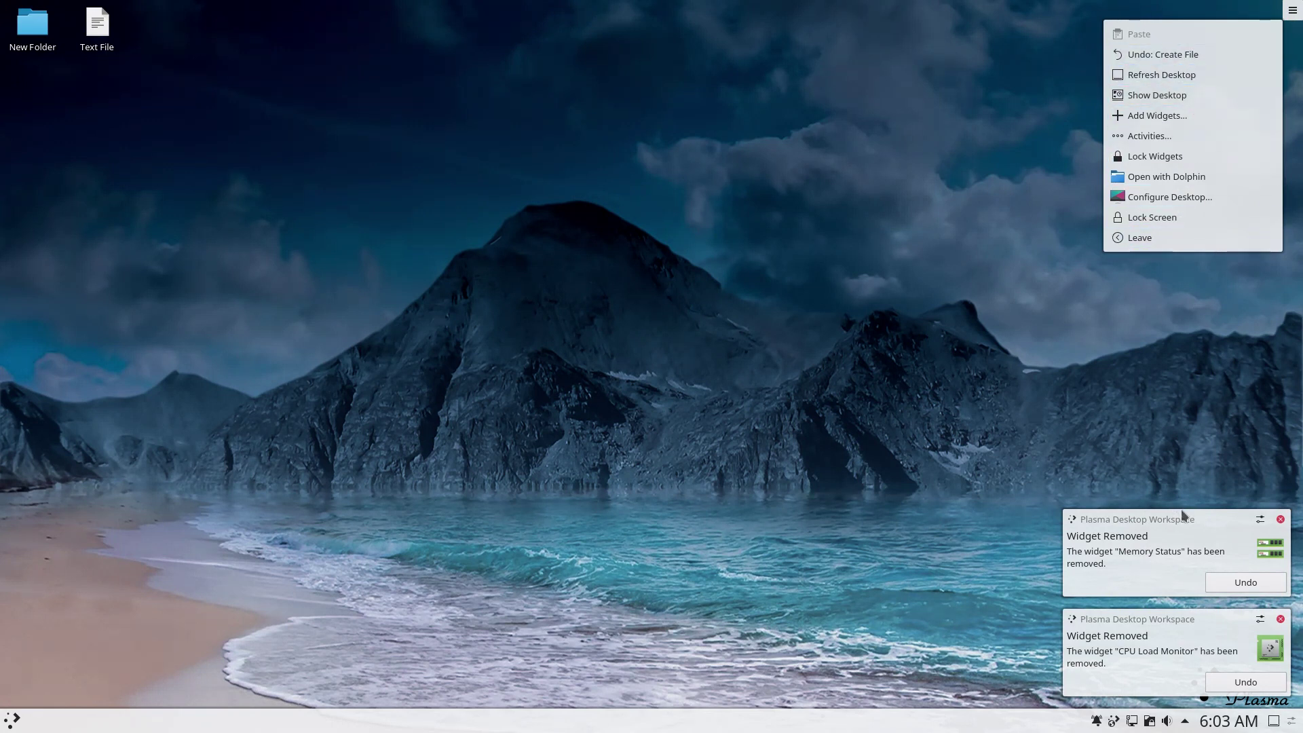
Enter edit mode for the bottom panel and dismiss the two widget-removal notices.
left_click(1294, 721)
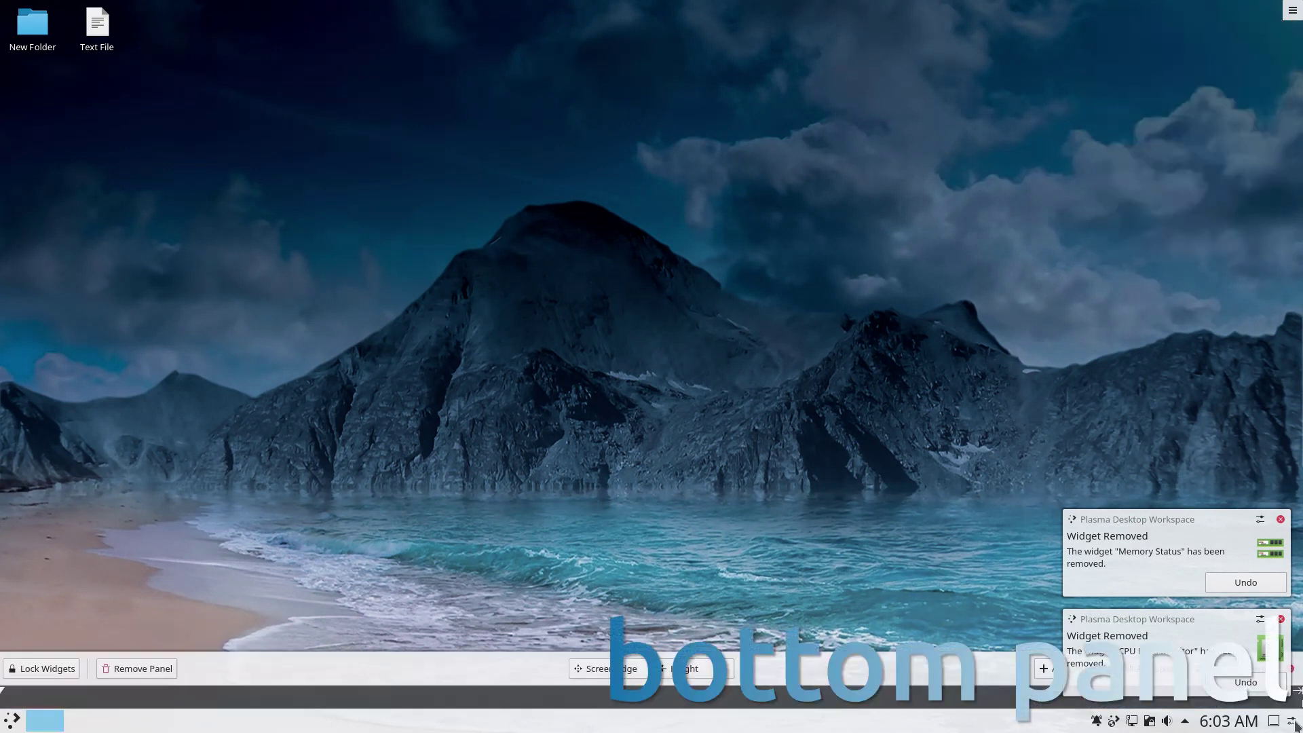
left_click(1279, 619)
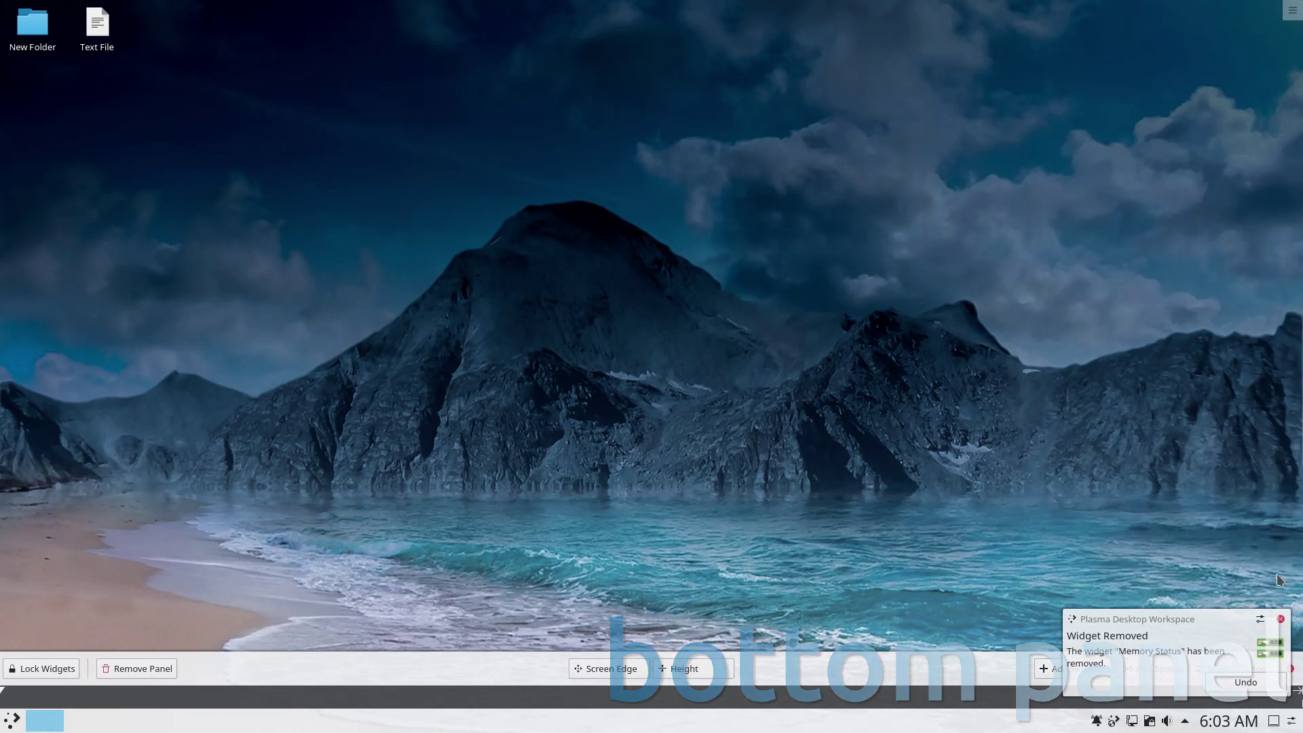
left_click(1280, 620)
left_click(1248, 669)
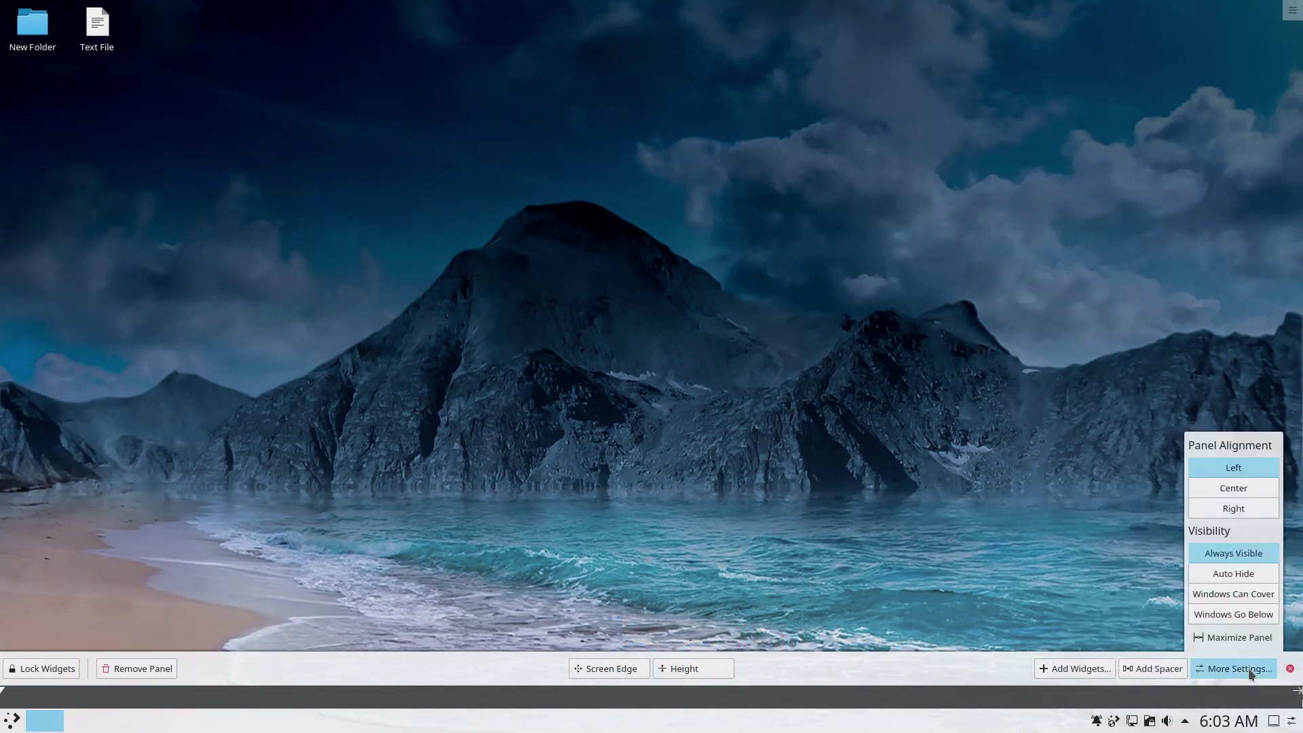
left_click(1238, 668)
Add and remove a Panel Spacer, make the panel slightly taller, and keep it at the bottom.
left_click(1153, 669)
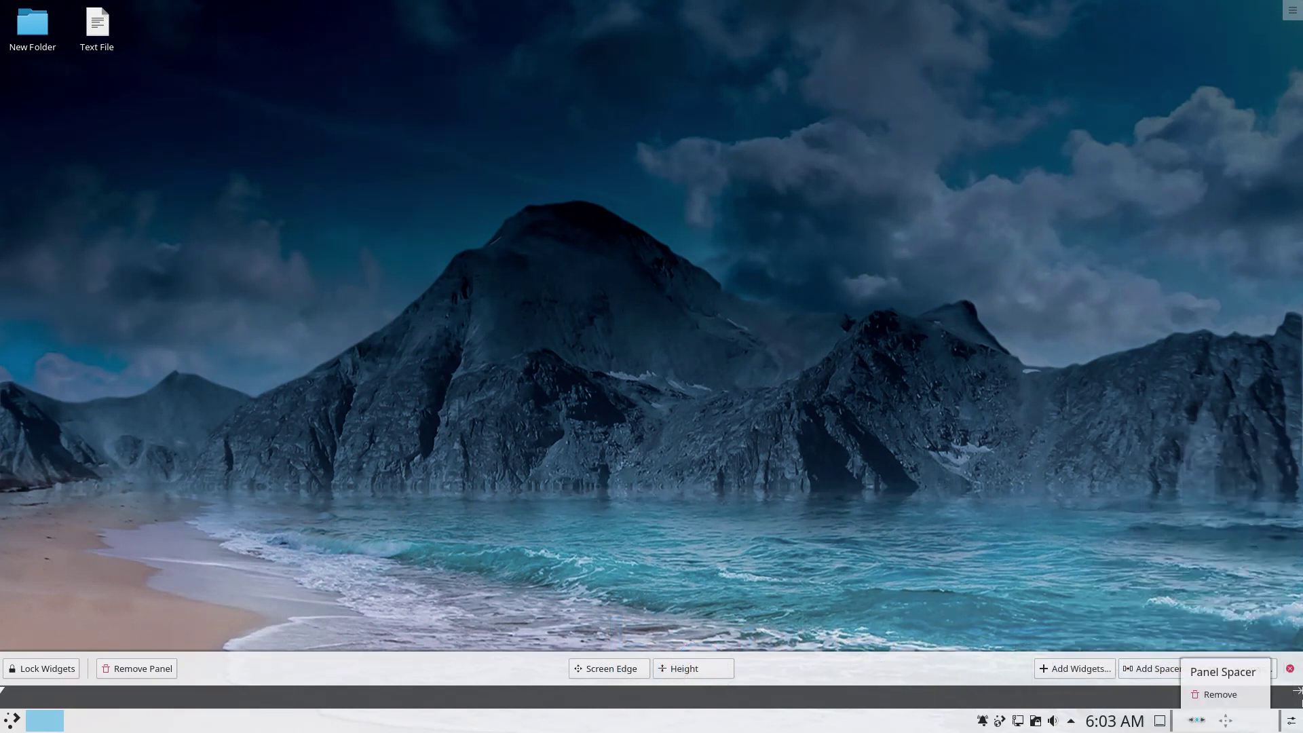
left_click(1206, 692)
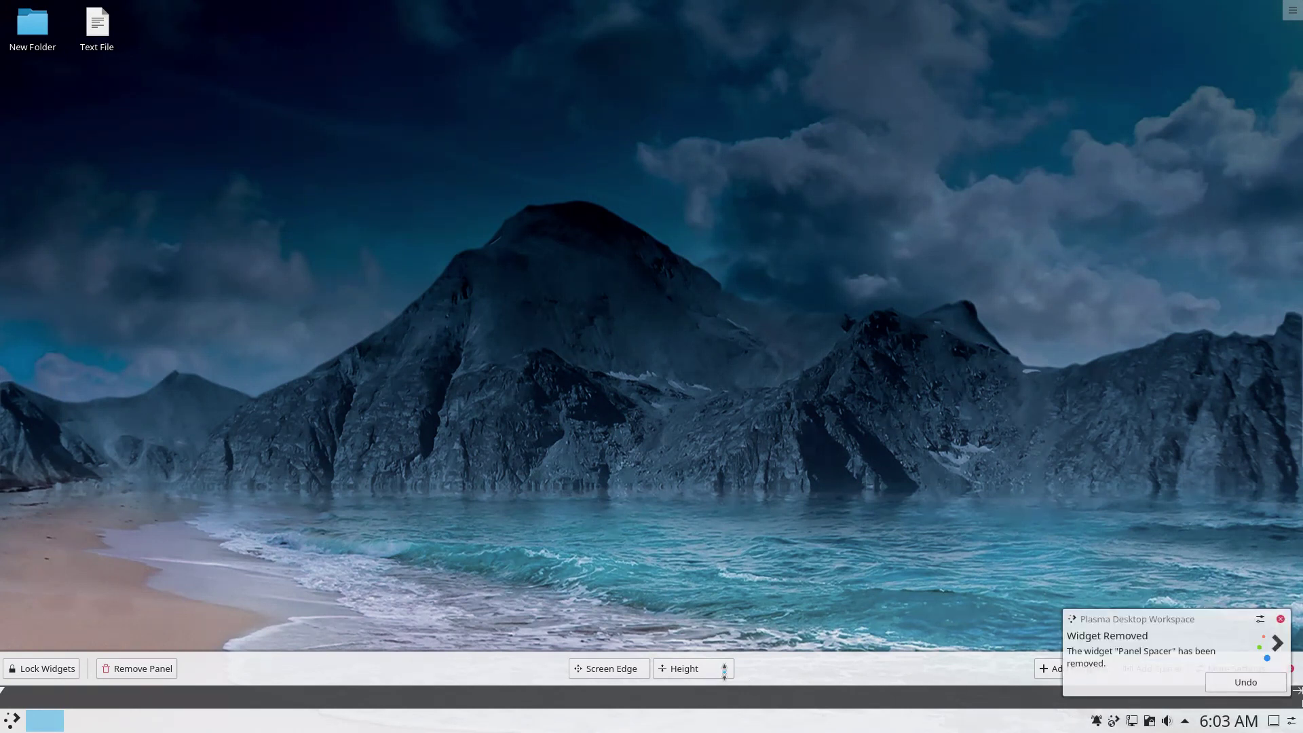
mouse_move(706, 667)
left_mouse_down()
mouse_move(712, 631)
mouse_move(708, 660)
left_mouse_up()
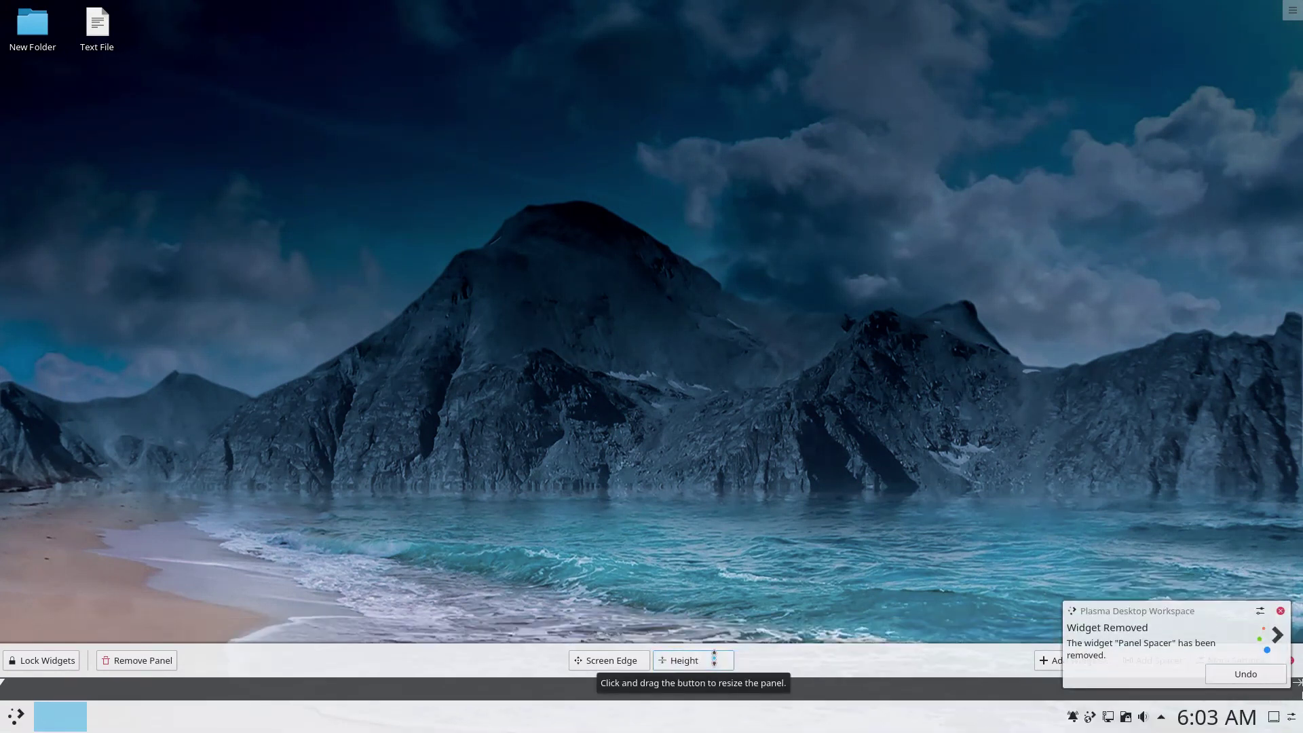
left_click_drag(609, 662, 651, 719)
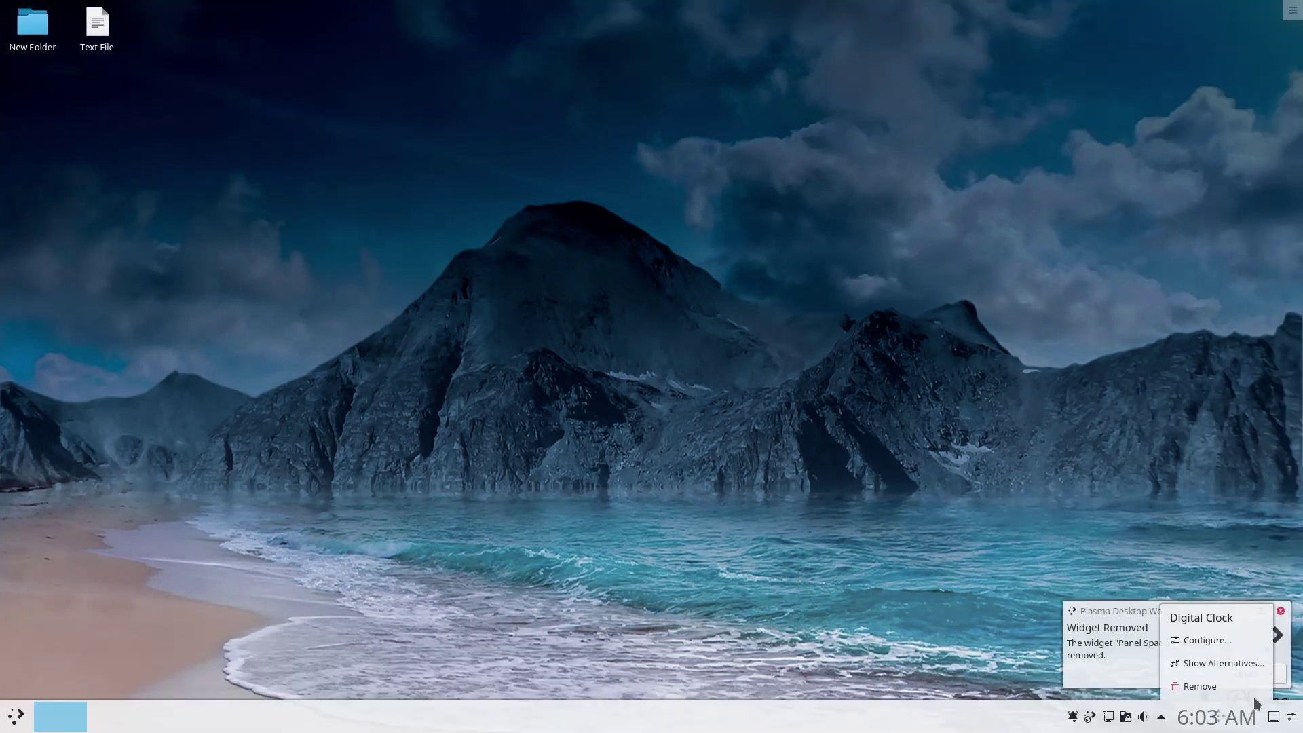
left_click(1280, 611)
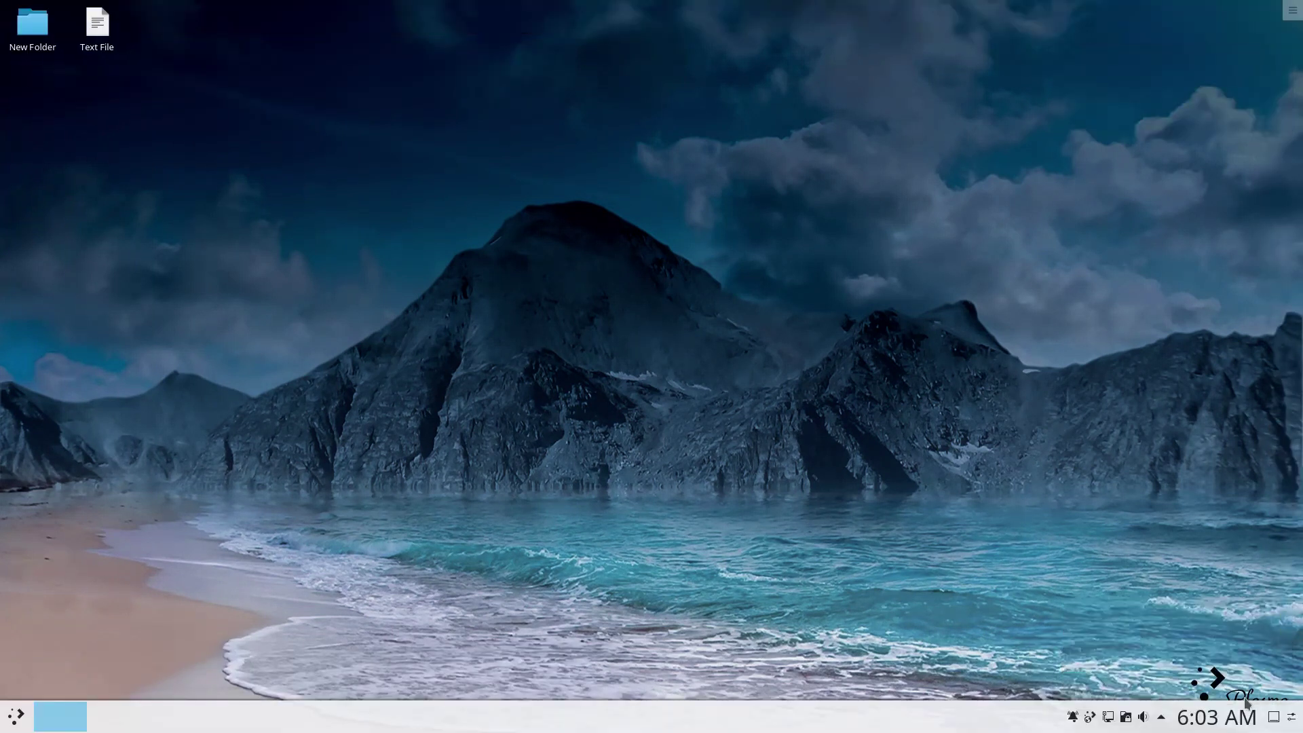
Check the clock's options and calendar, closing both without changes.
right_click(1233, 717)
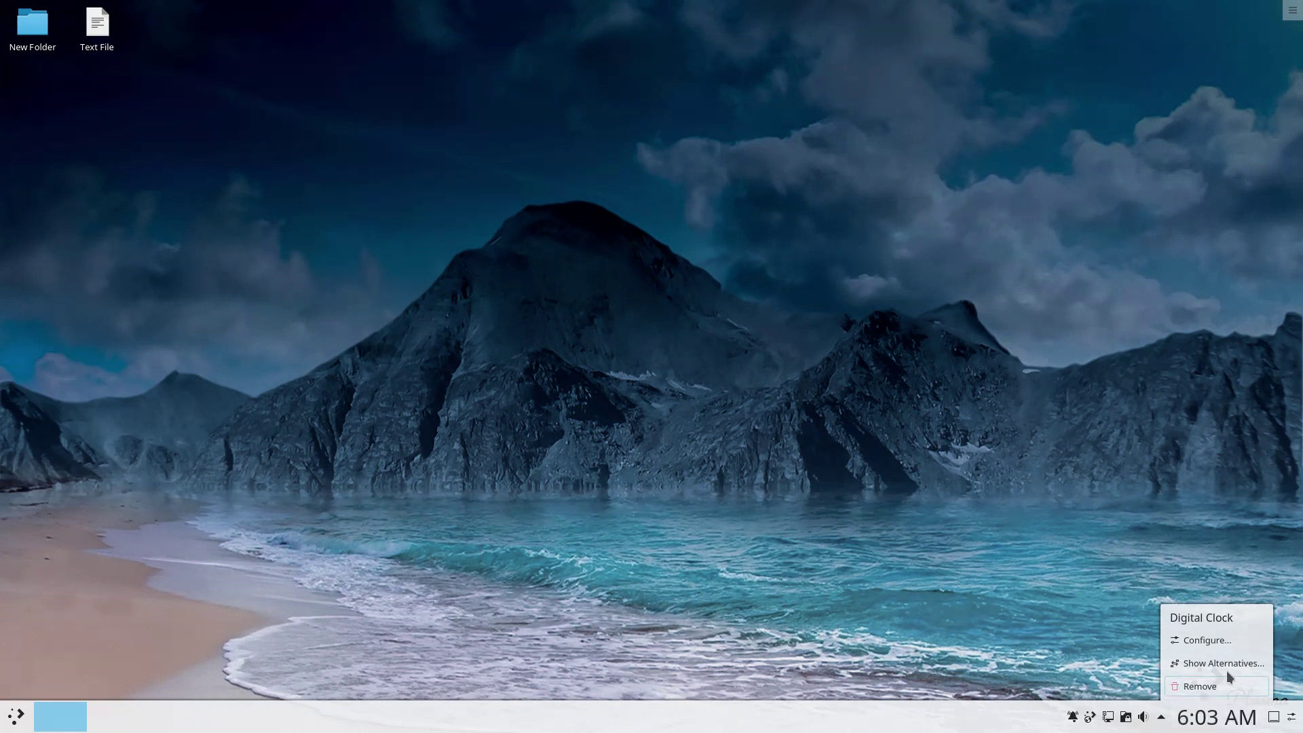
left_click(1184, 707)
left_click(1195, 722)
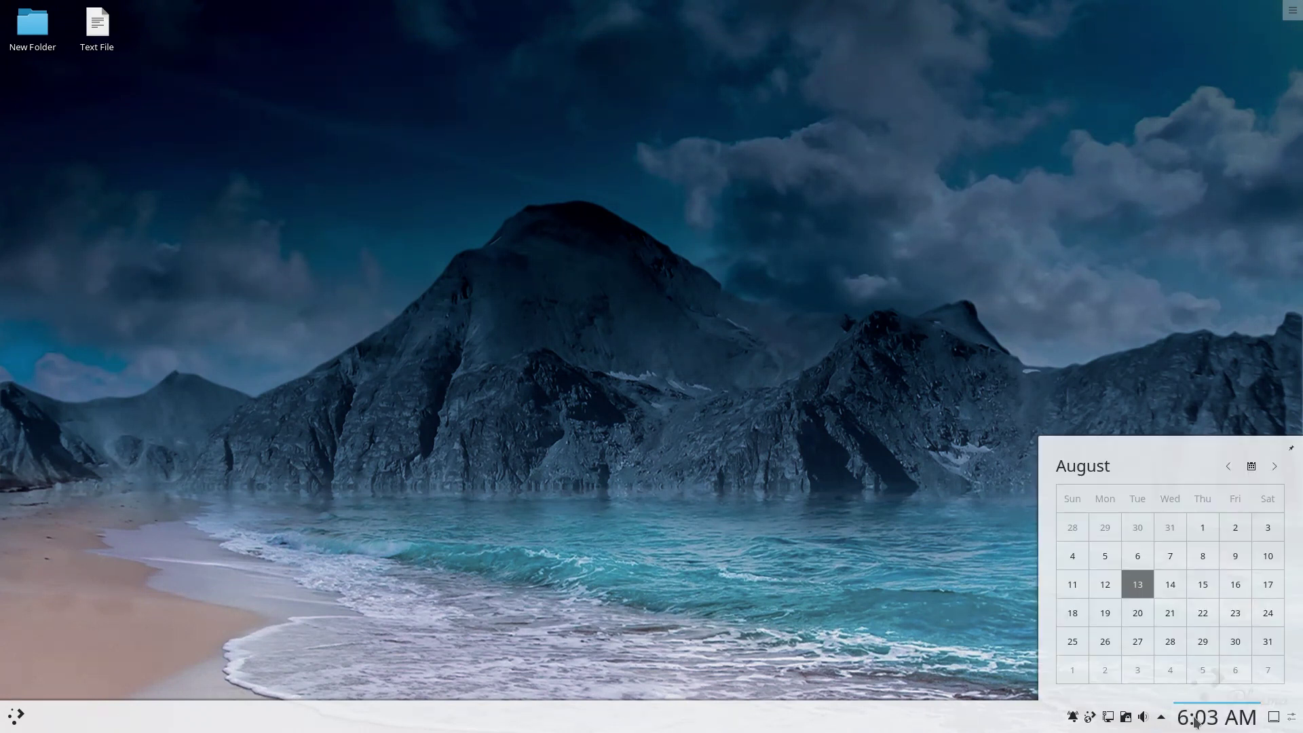
left_click(1165, 721)
Browse the tray pages: battery, keyboard, KDE Connect, devices, clipboard, audio, ending on Vaults.
left_click(1162, 719)
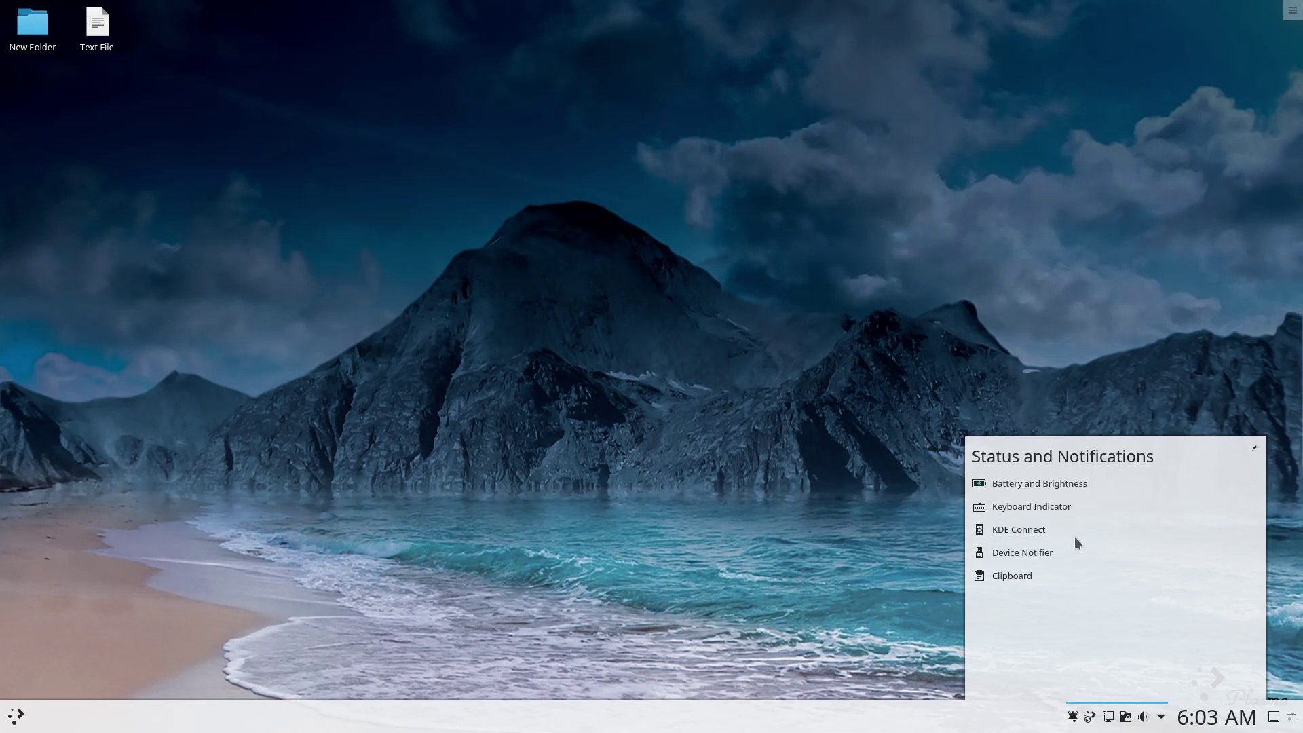
left_click(1036, 487)
left_click(980, 509)
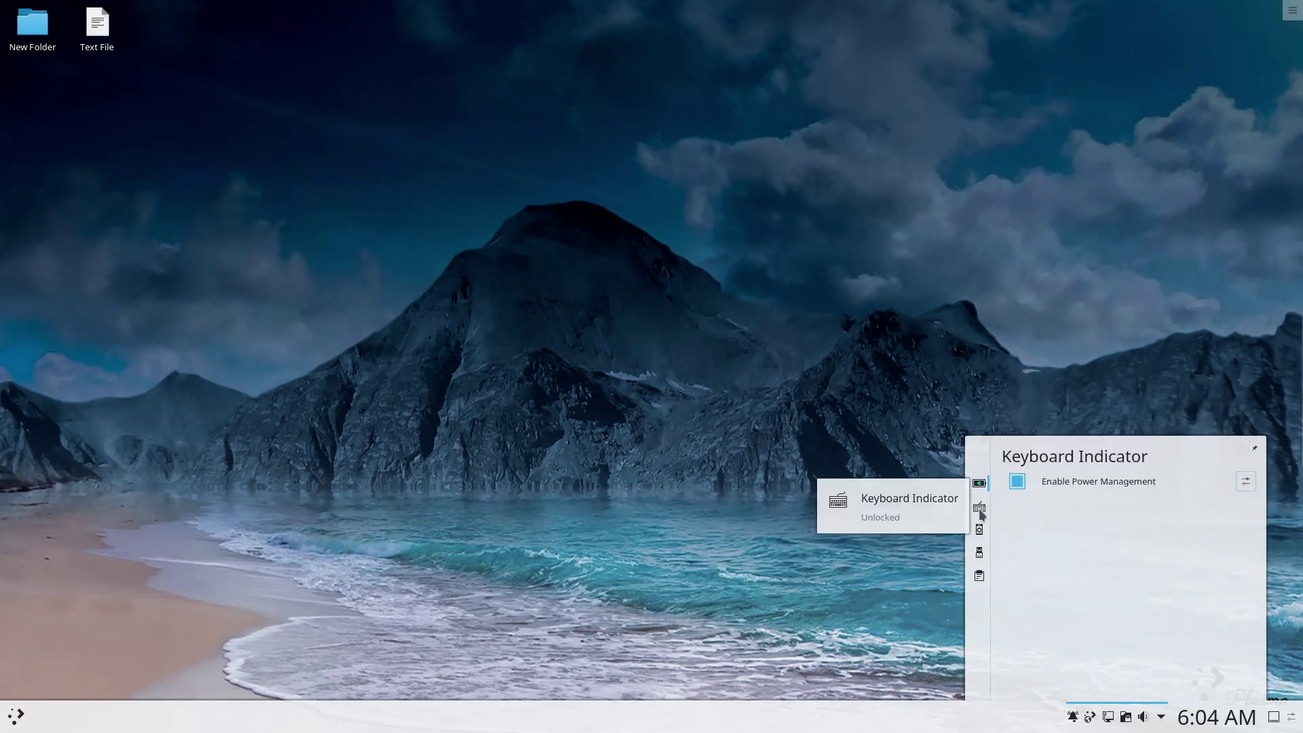
left_click(979, 530)
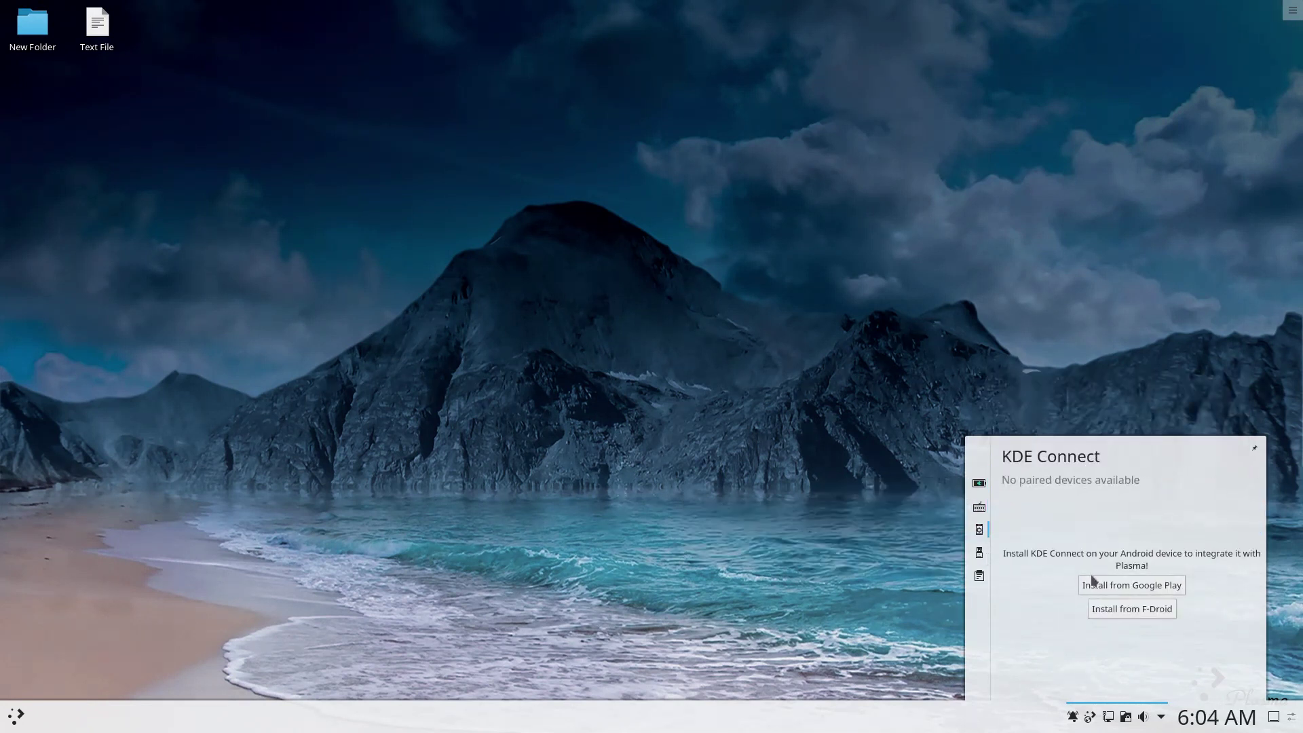
left_click(976, 553)
left_click(975, 575)
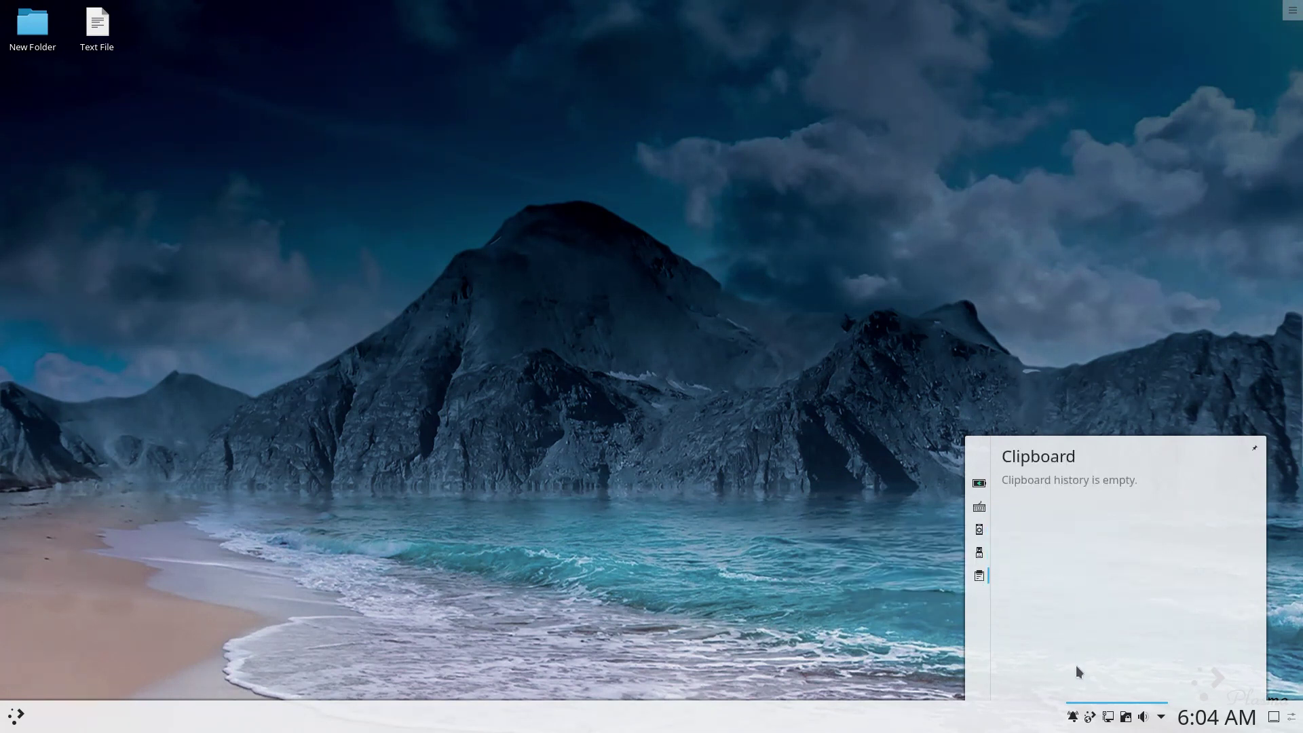
left_click(1143, 717)
left_click(1158, 480)
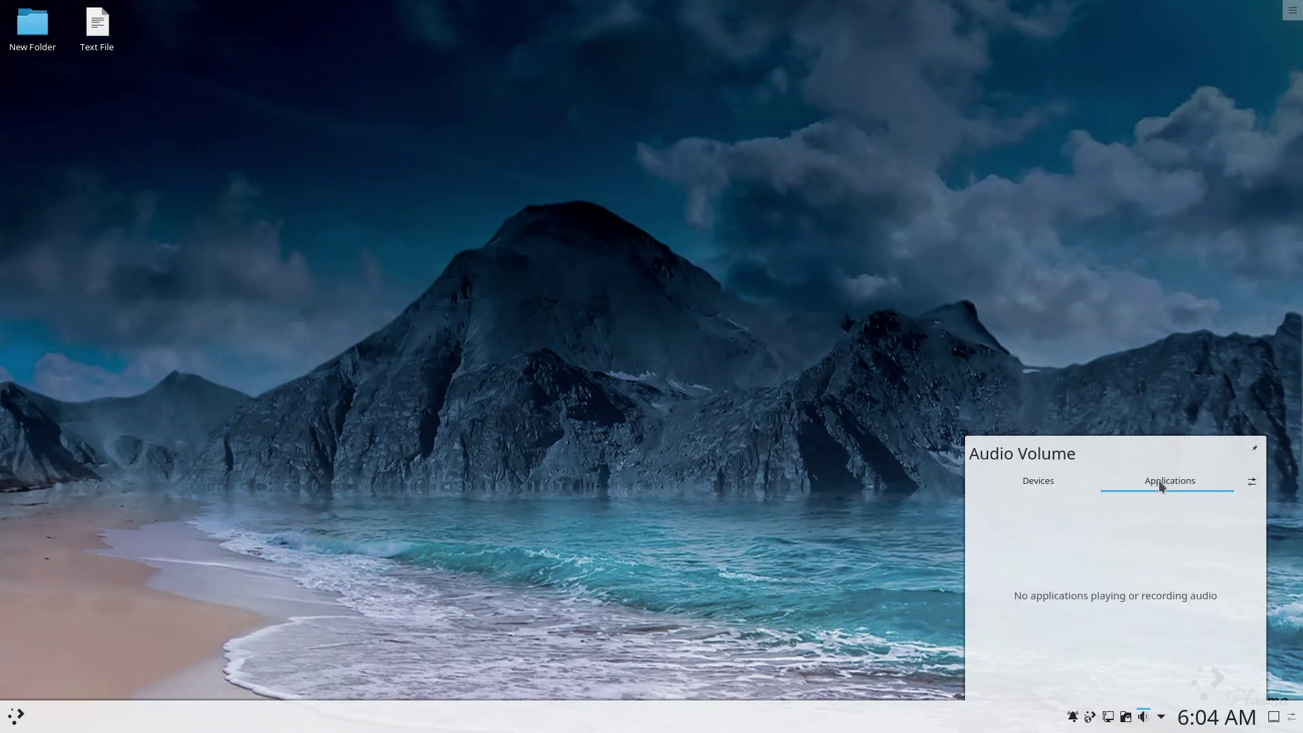
left_click(1126, 717)
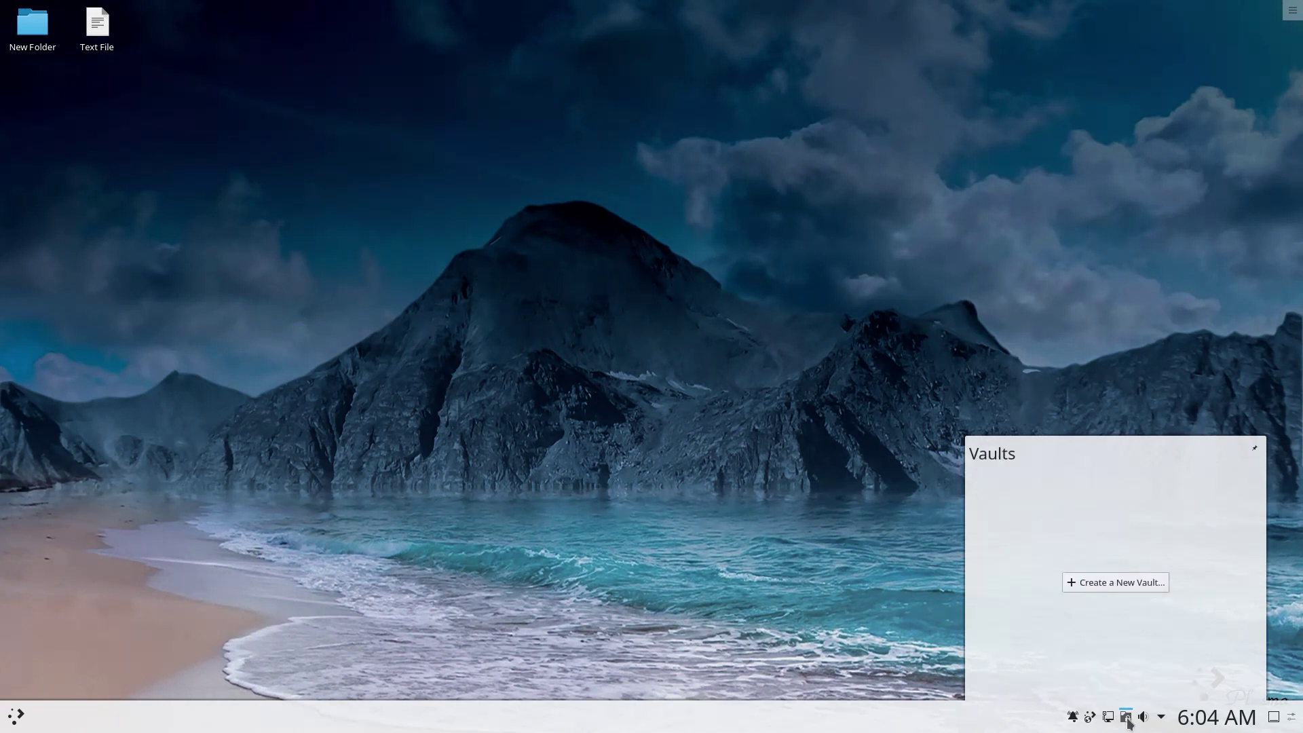
Start a new vault and give it the name text.
left_click(1112, 582)
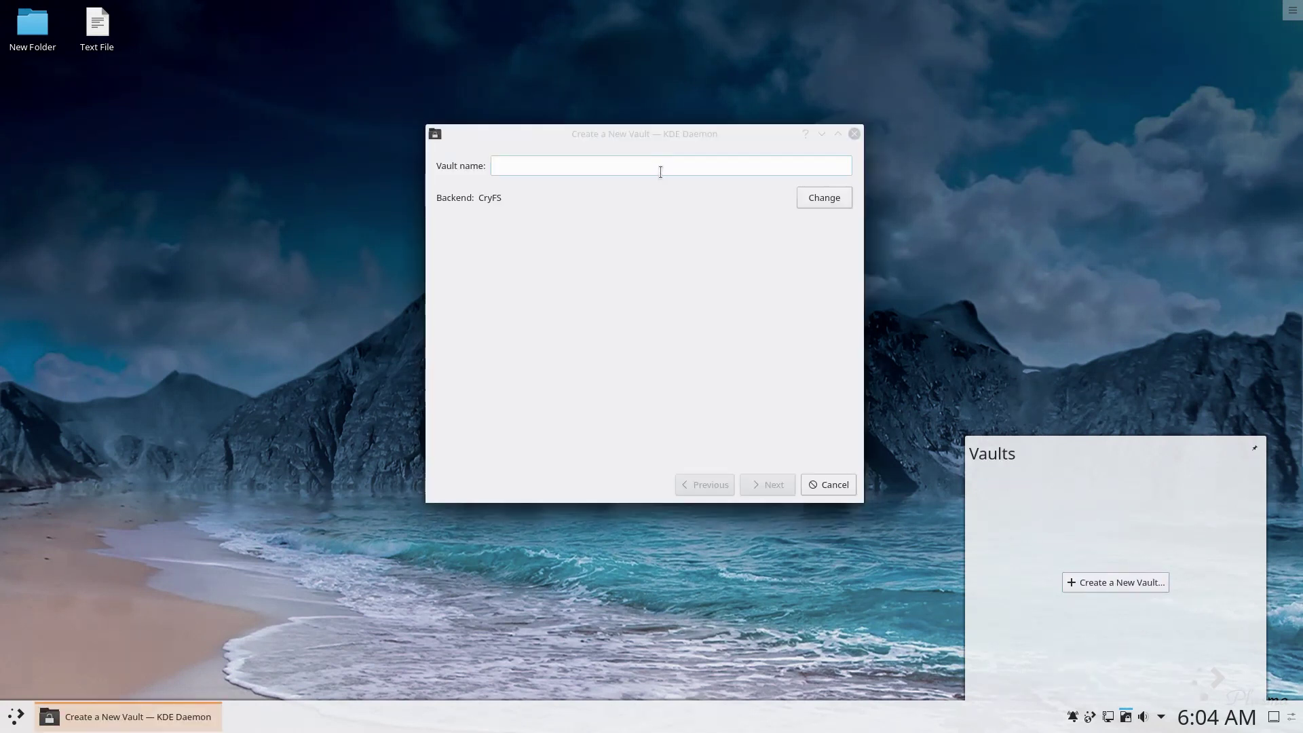
left_click(660, 172)
type("text")
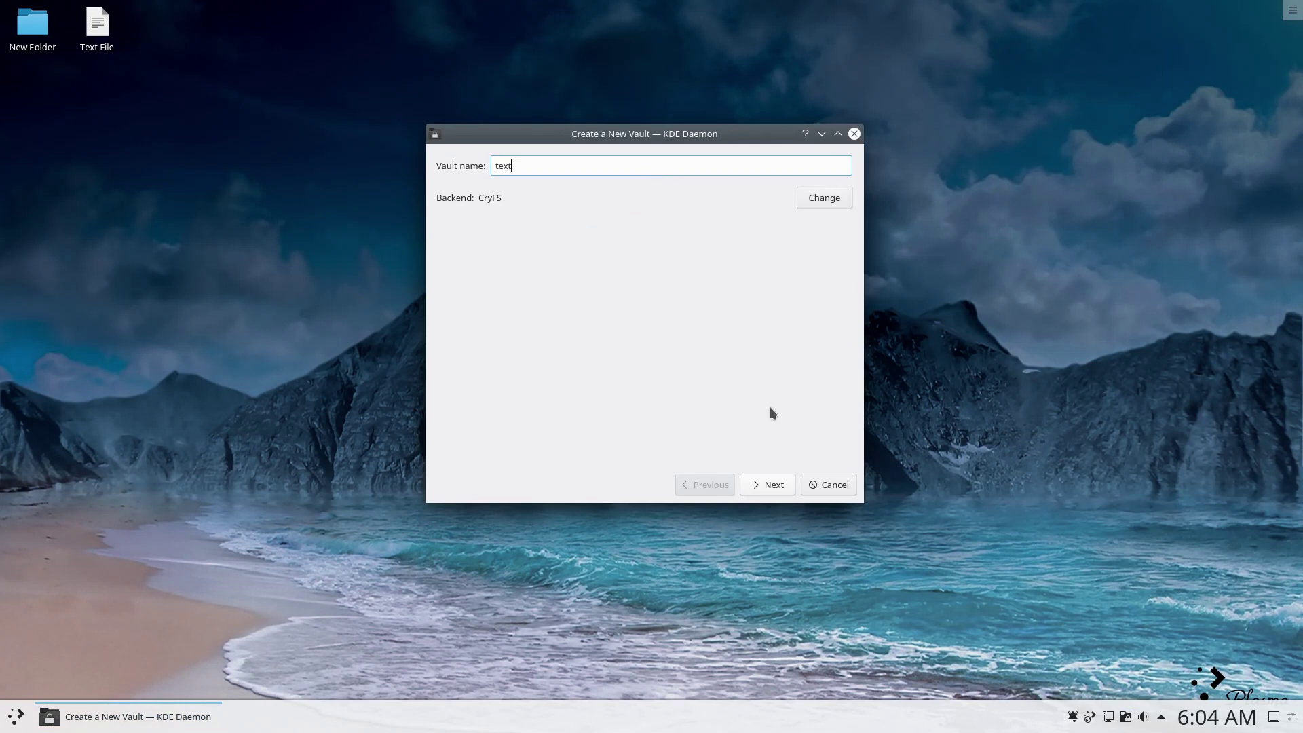
left_click(770, 482)
left_click(770, 483)
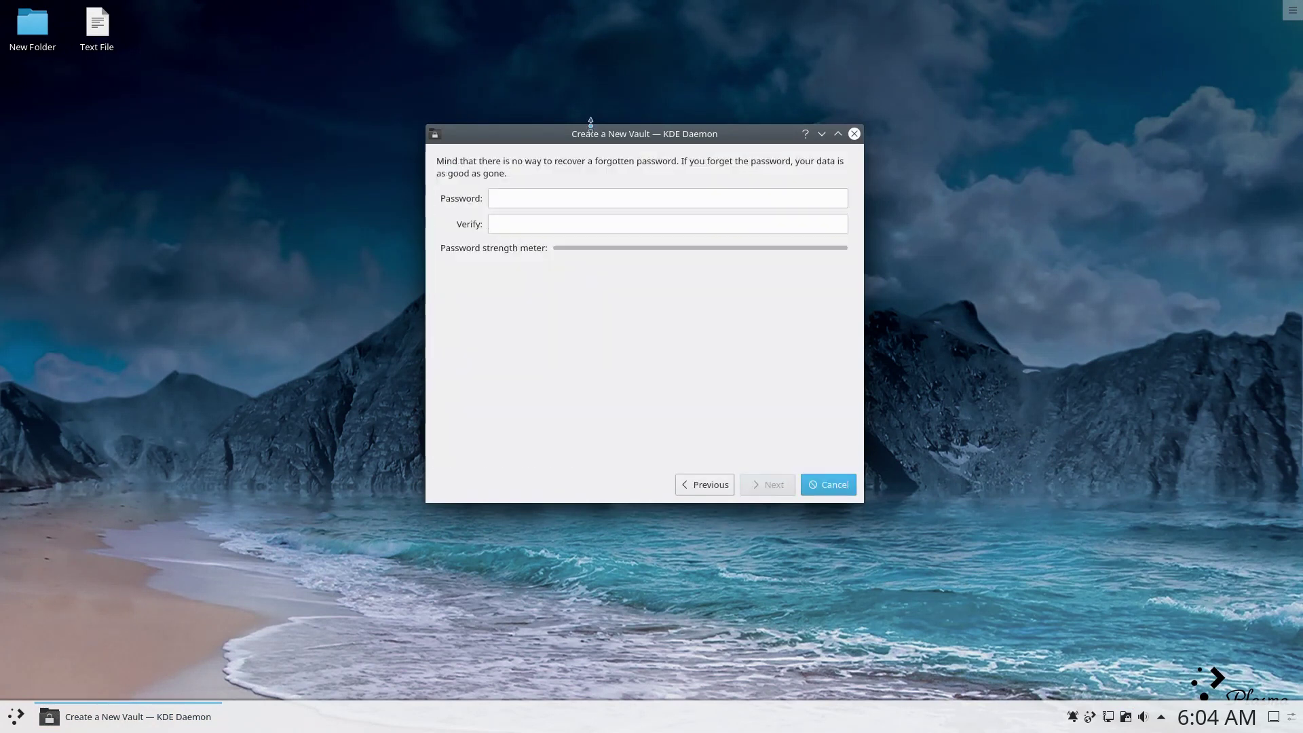
Set and verify the vault password, keep default locations, and create the vault.
left_click(596, 194)
type("123456")
key("Tab")
type("123456")
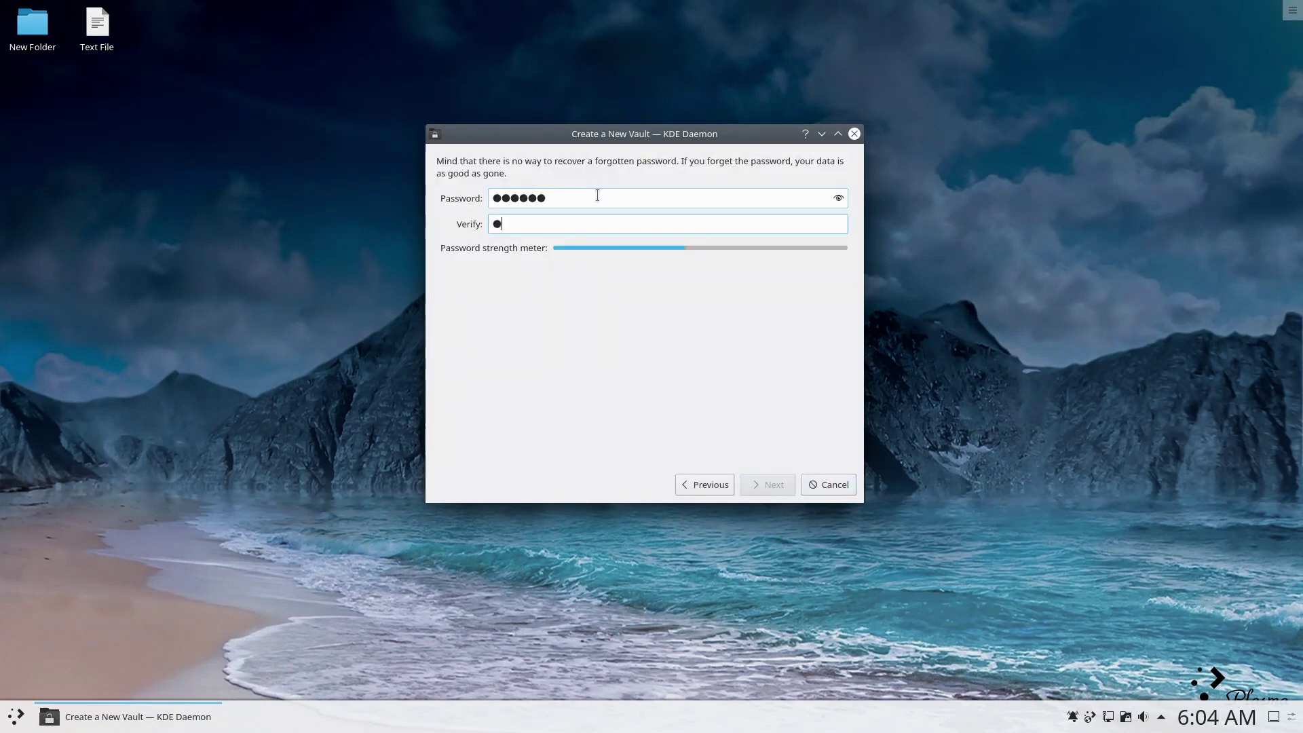
left_click(752, 488)
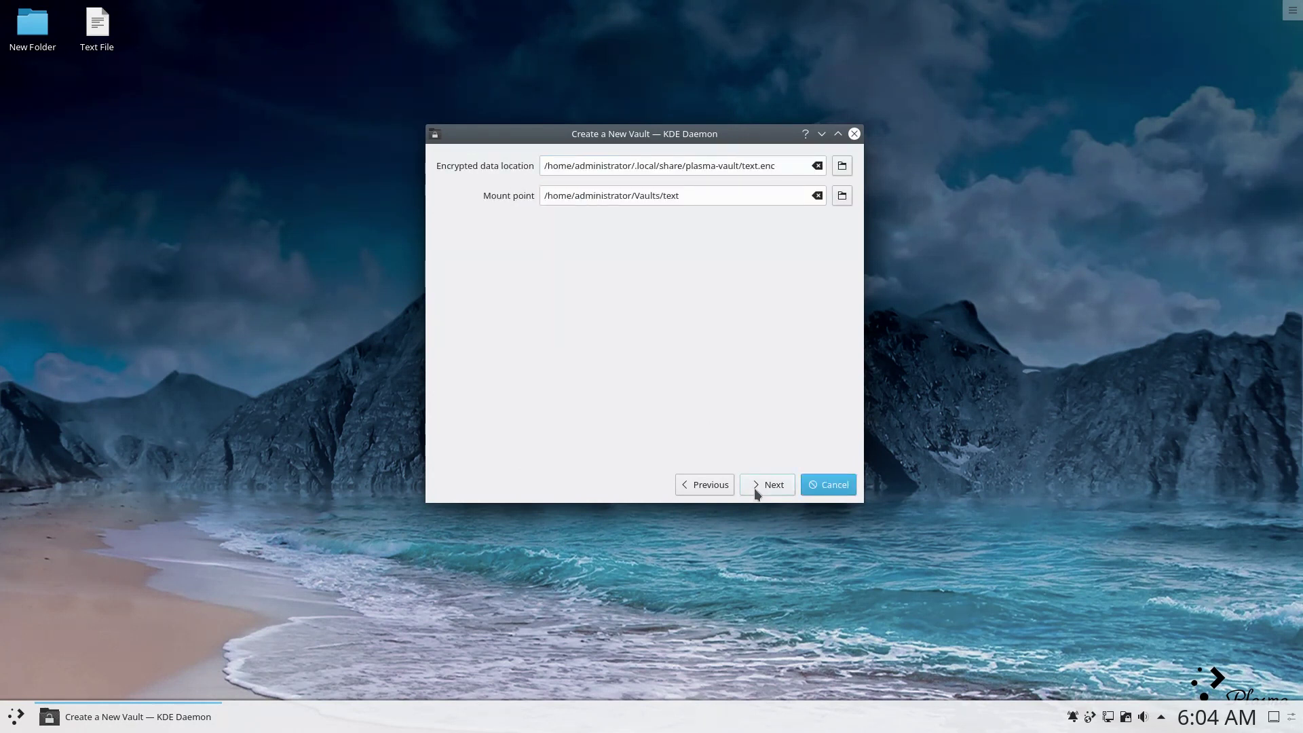
left_click(757, 493)
left_click(756, 493)
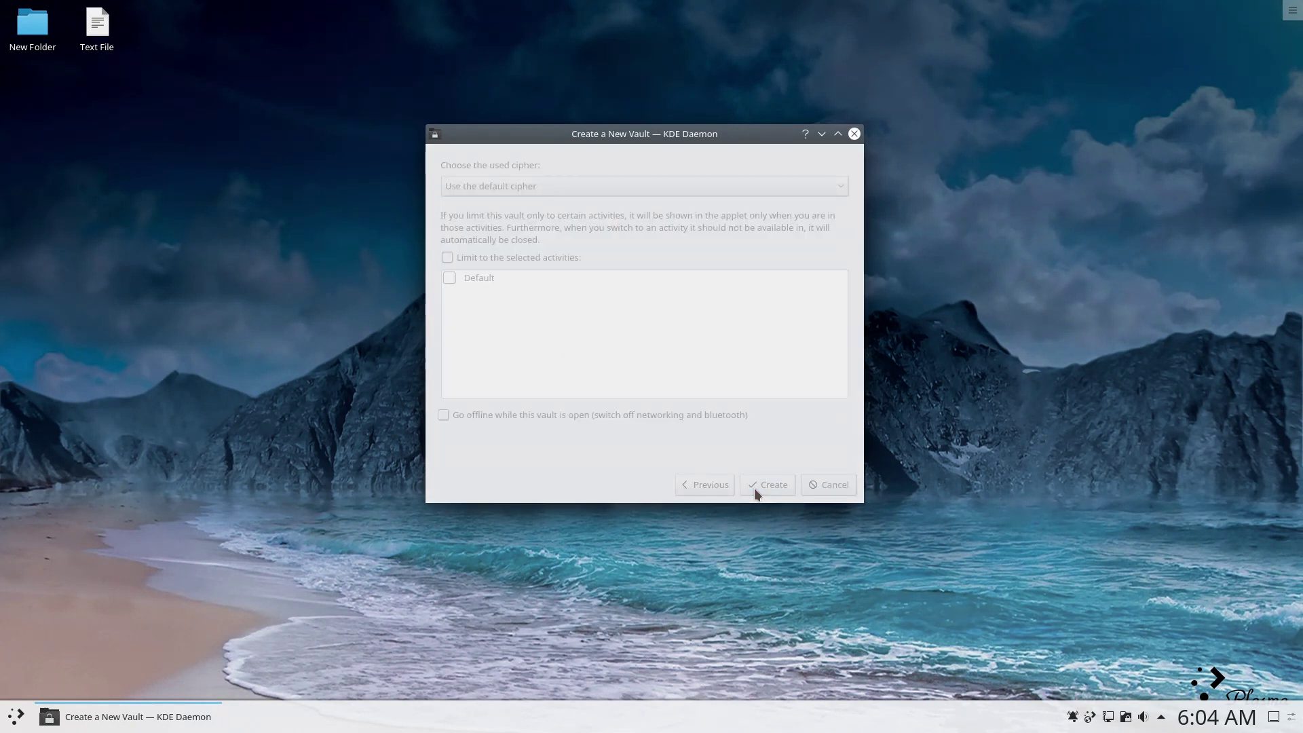
Open New Folder in Dolphin, go to Home, and tile the window to the left half.
left_click(51, 39)
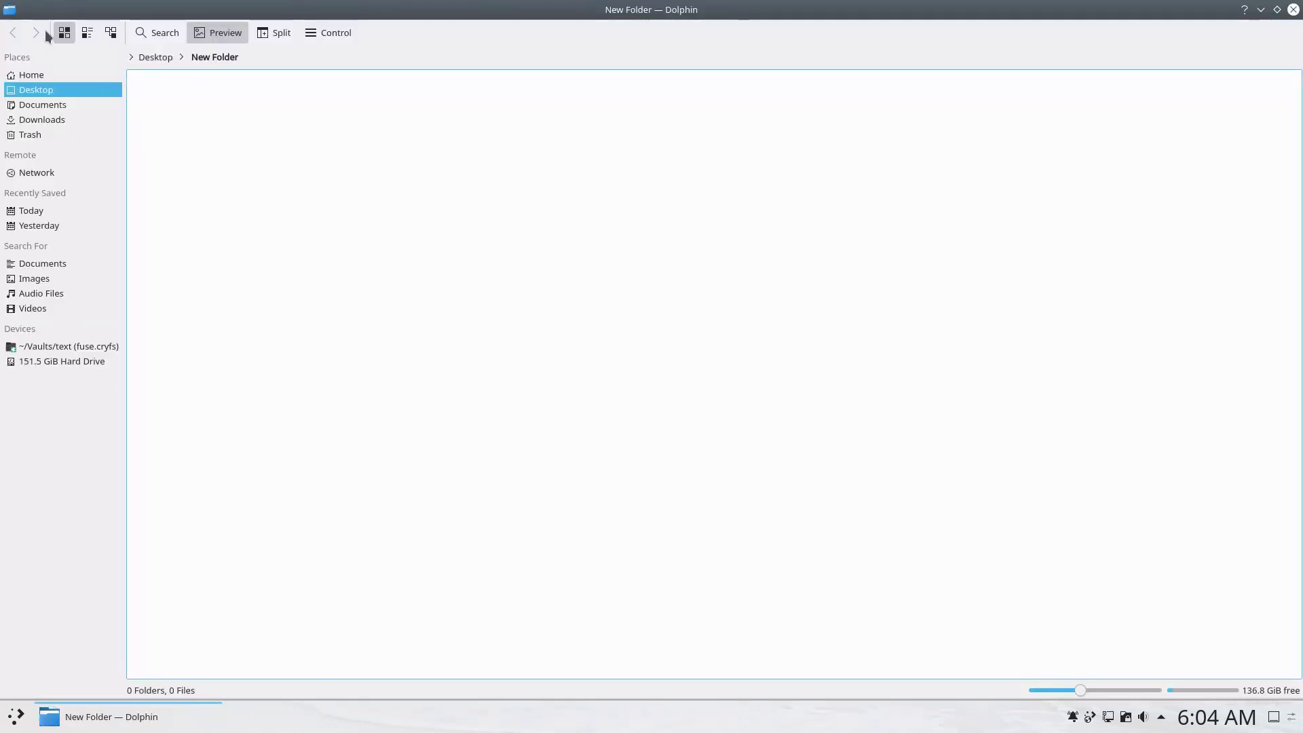
left_click(45, 72)
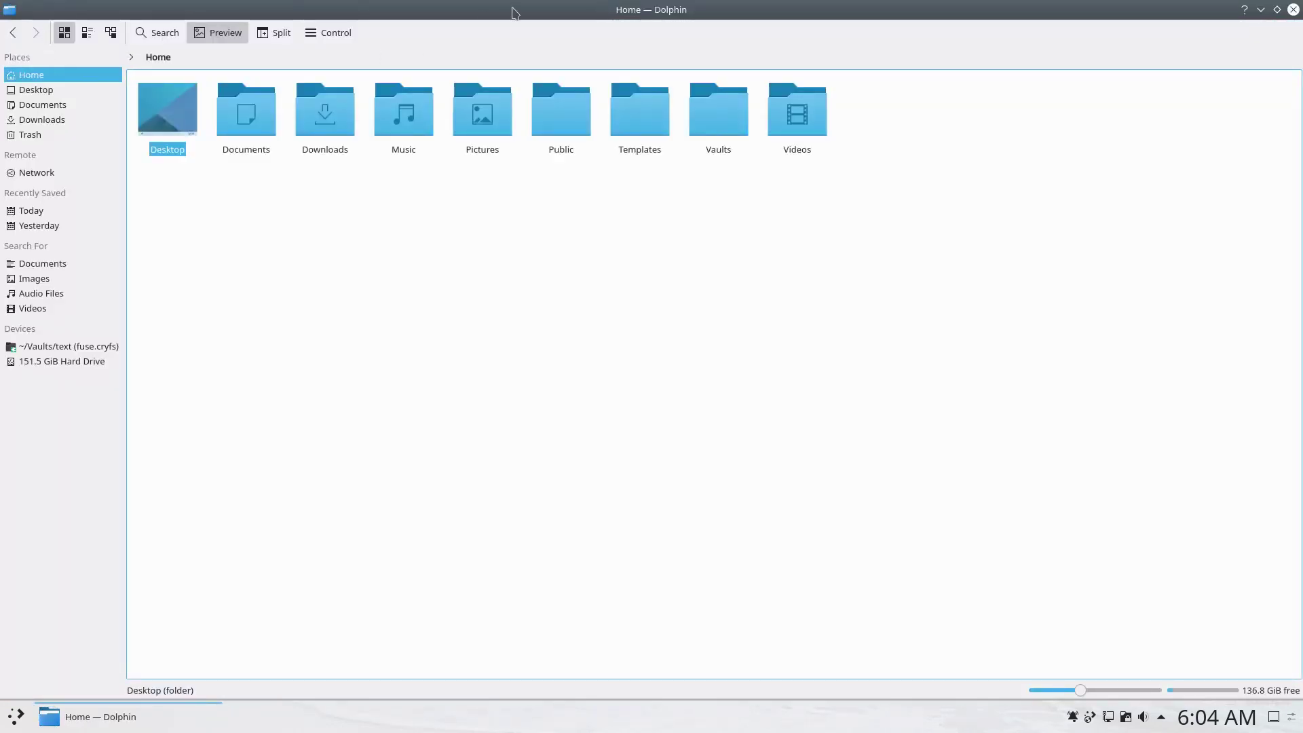
left_click_drag(514, 13, 1, 375)
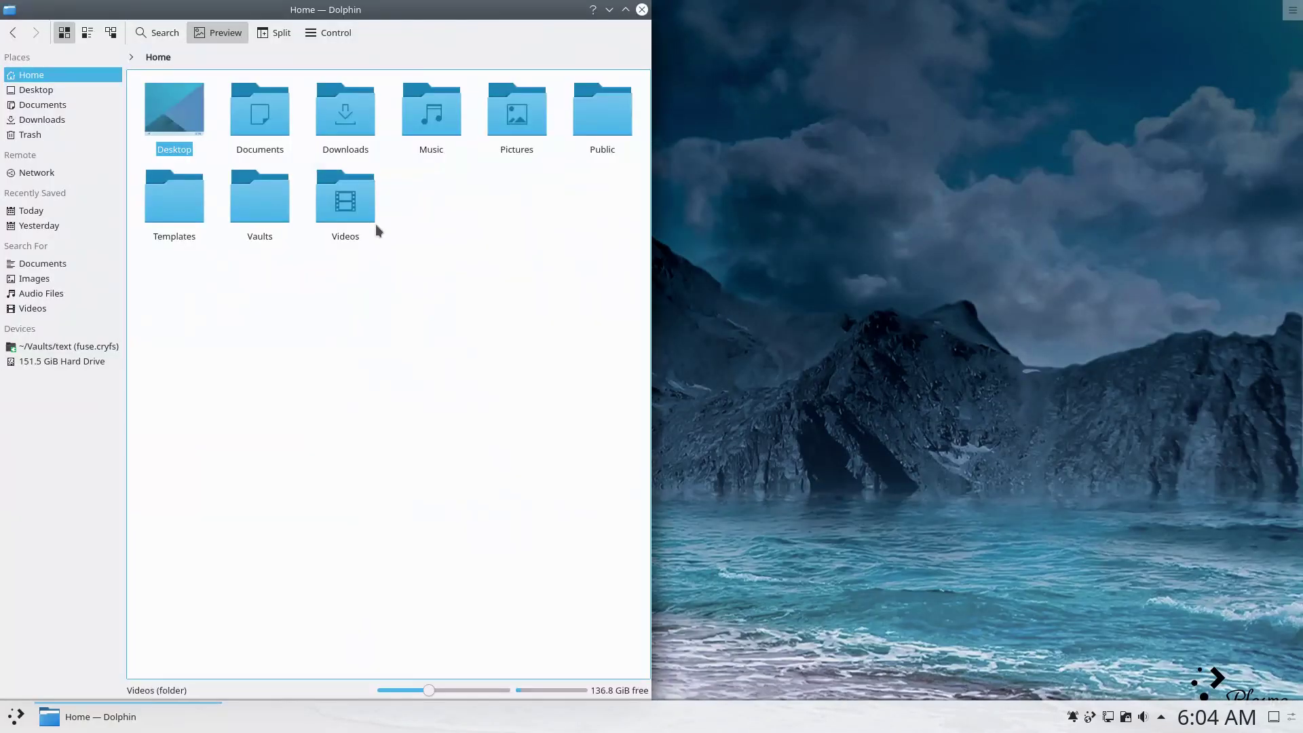
Inside Vaults > text, create a Text File with its default name.
left_click(253, 204)
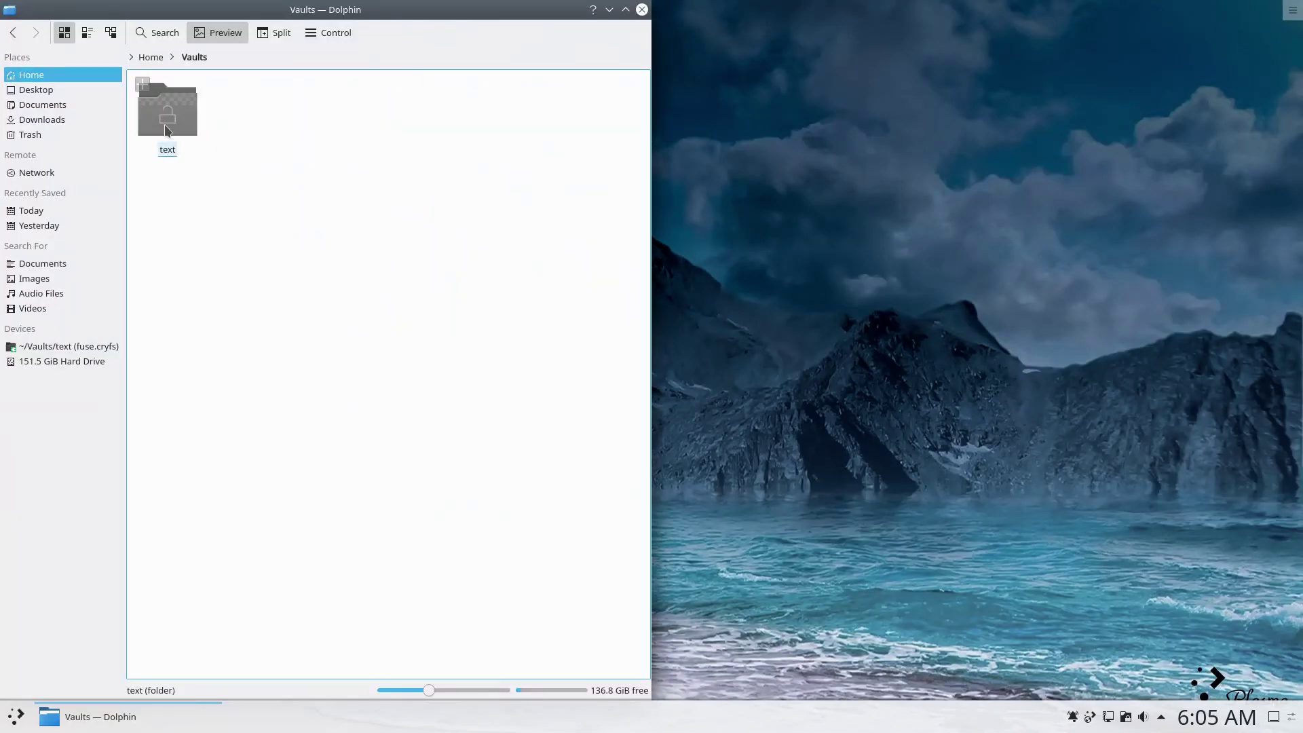
left_click(166, 112)
right_click(243, 204)
mouse_move(407, 213)
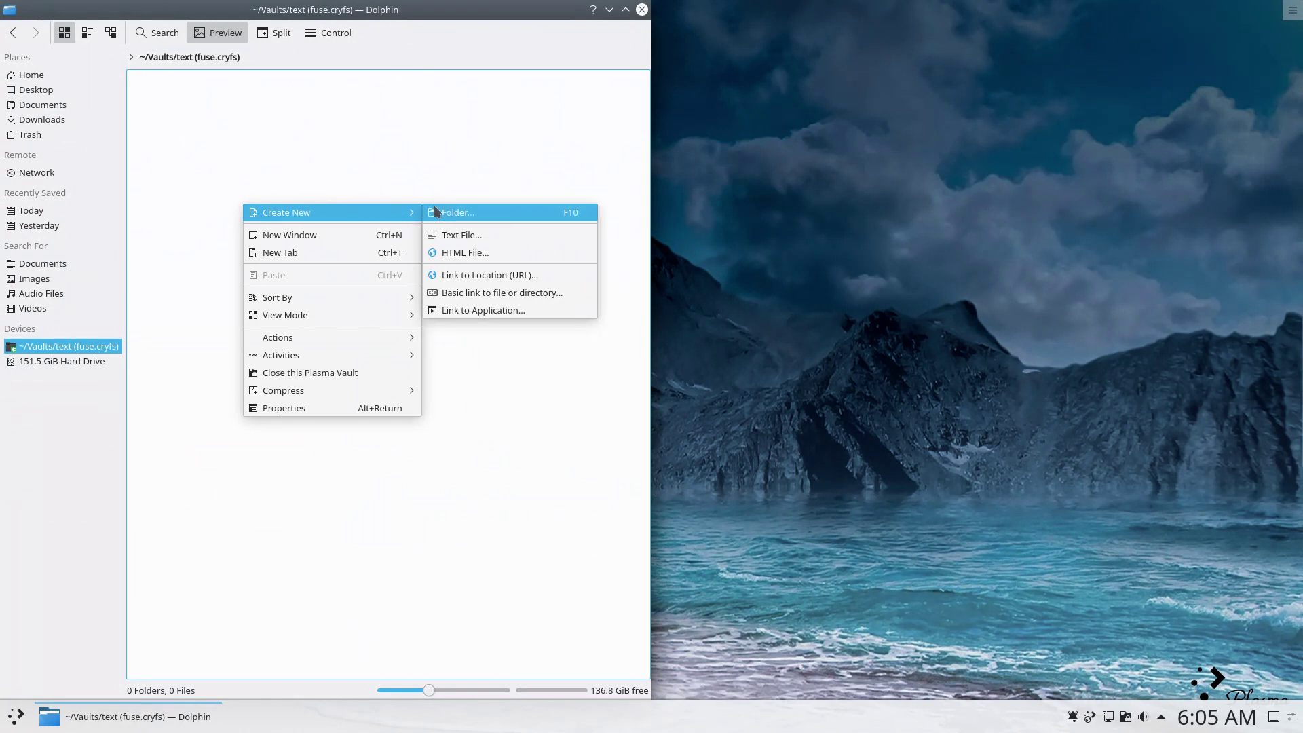
left_click(439, 234)
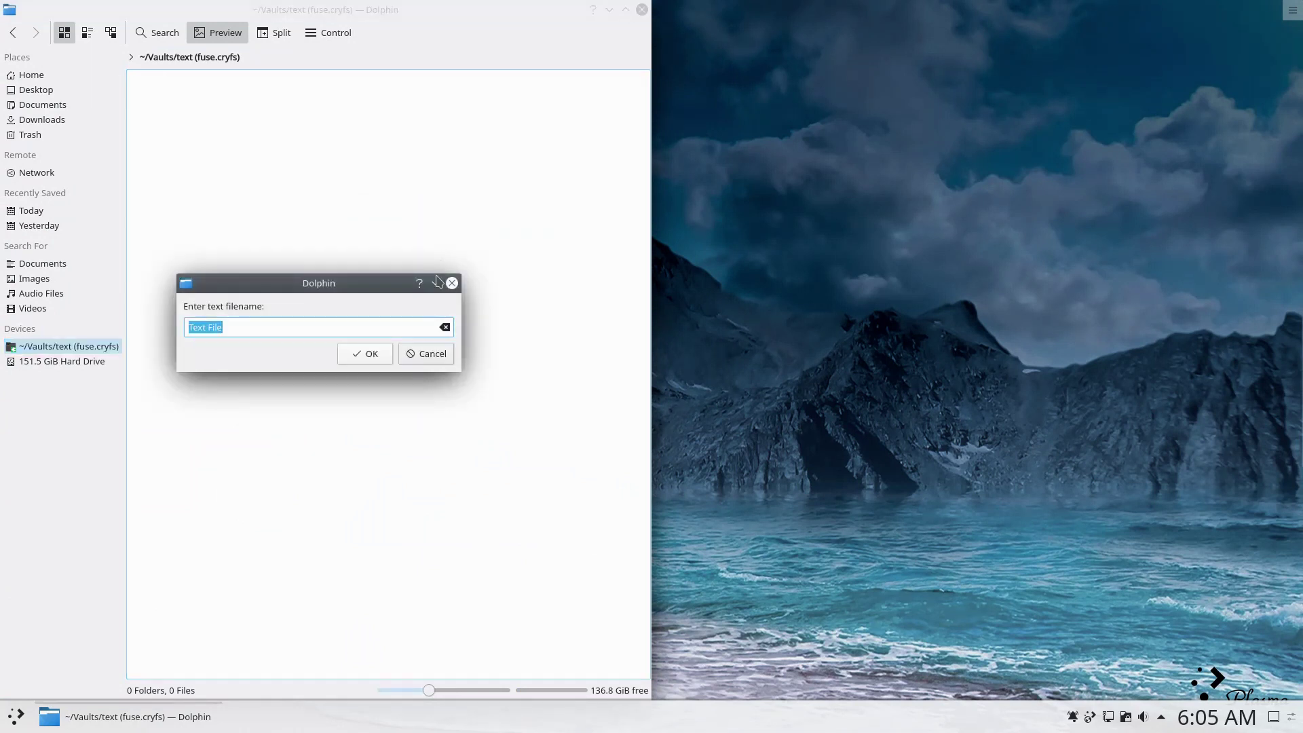
left_click(380, 357)
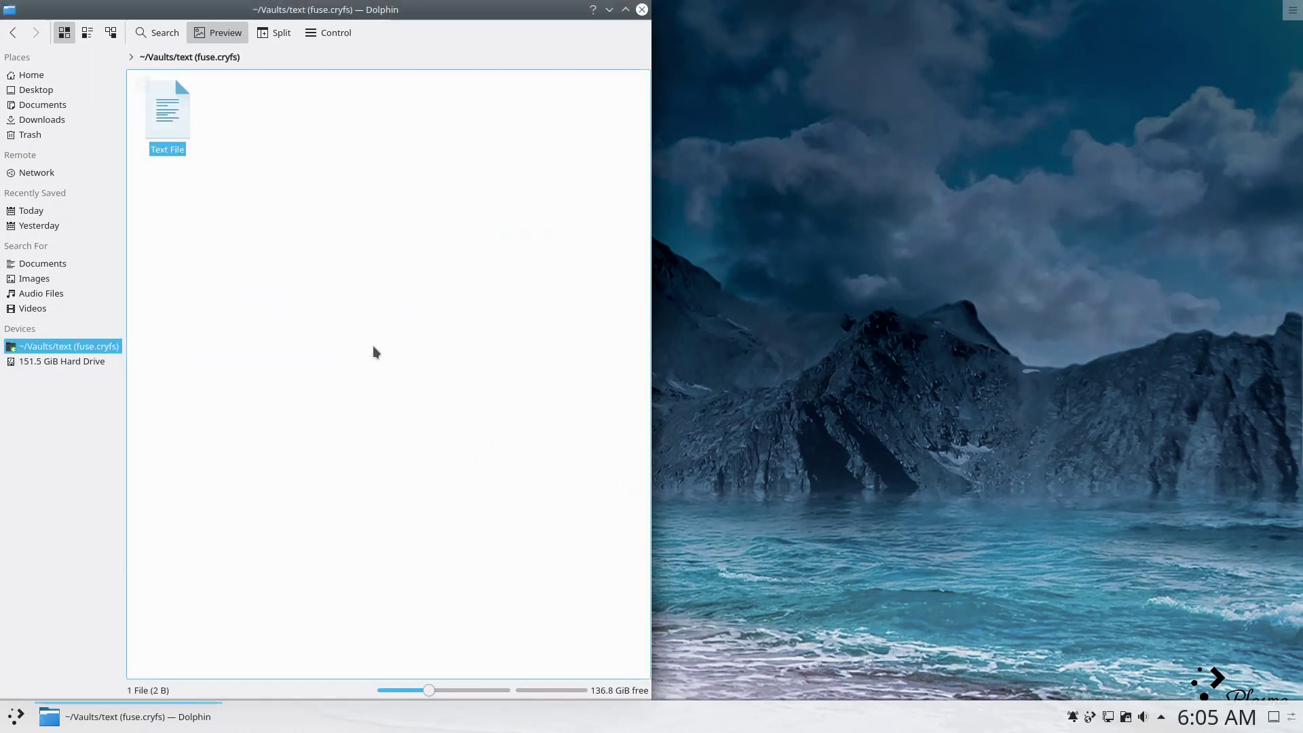
Lock the text vault from the Vaults folder and check that it shows as locked.
left_click(15, 36)
right_click(156, 106)
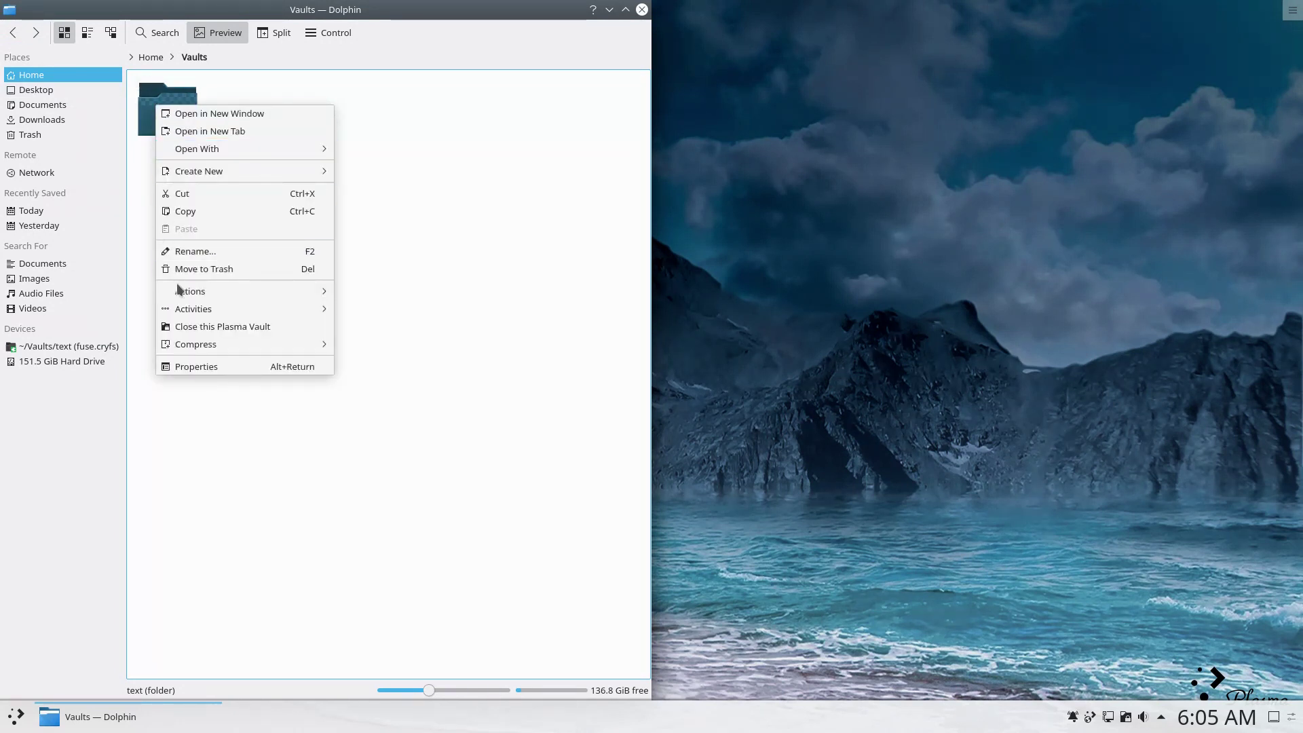
left_click(186, 328)
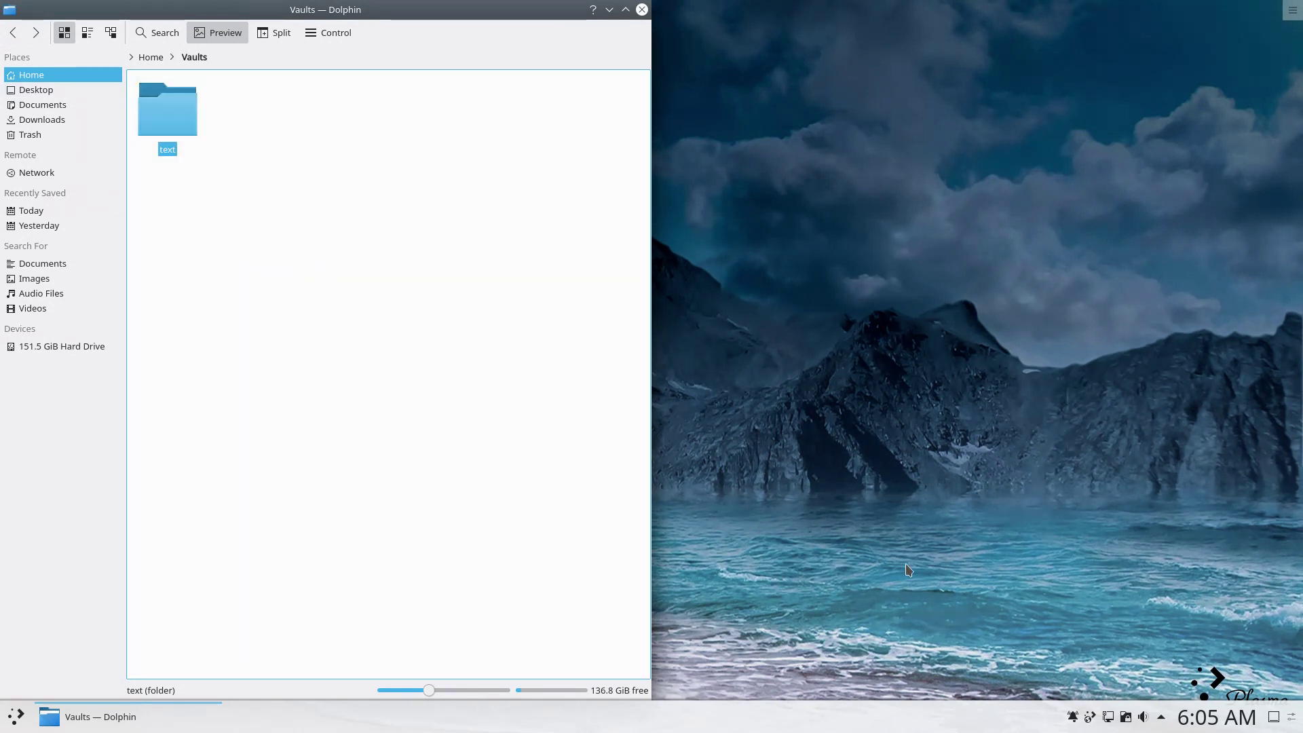
left_click(170, 108)
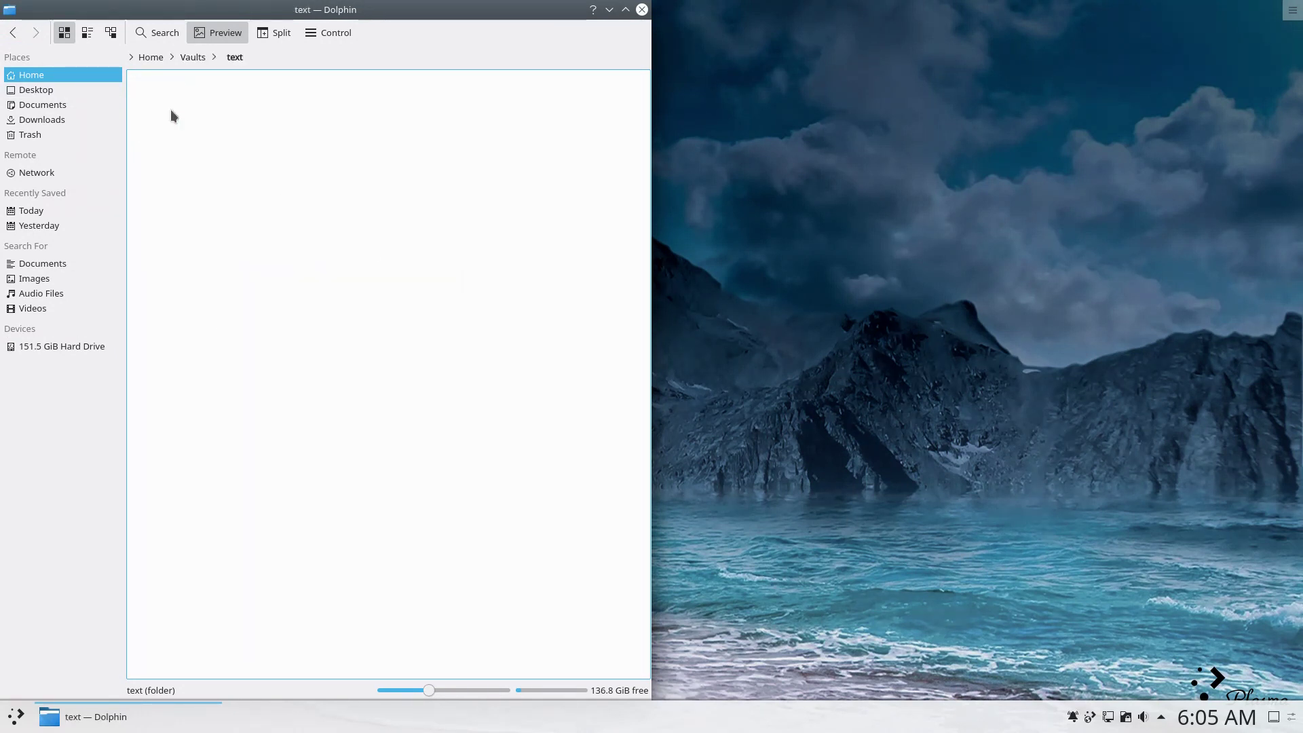
left_click(188, 58)
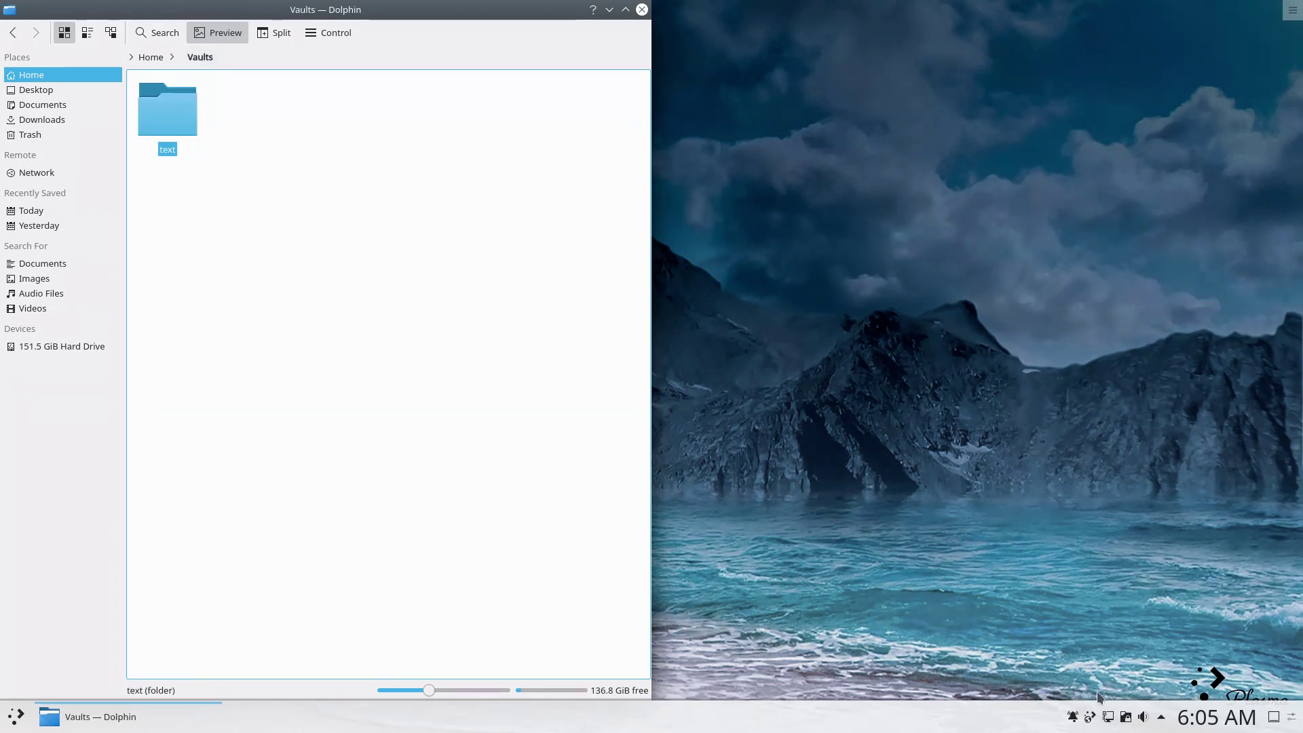
Unlock the text vault from the tray with its password, then lock it again.
left_click(1126, 719)
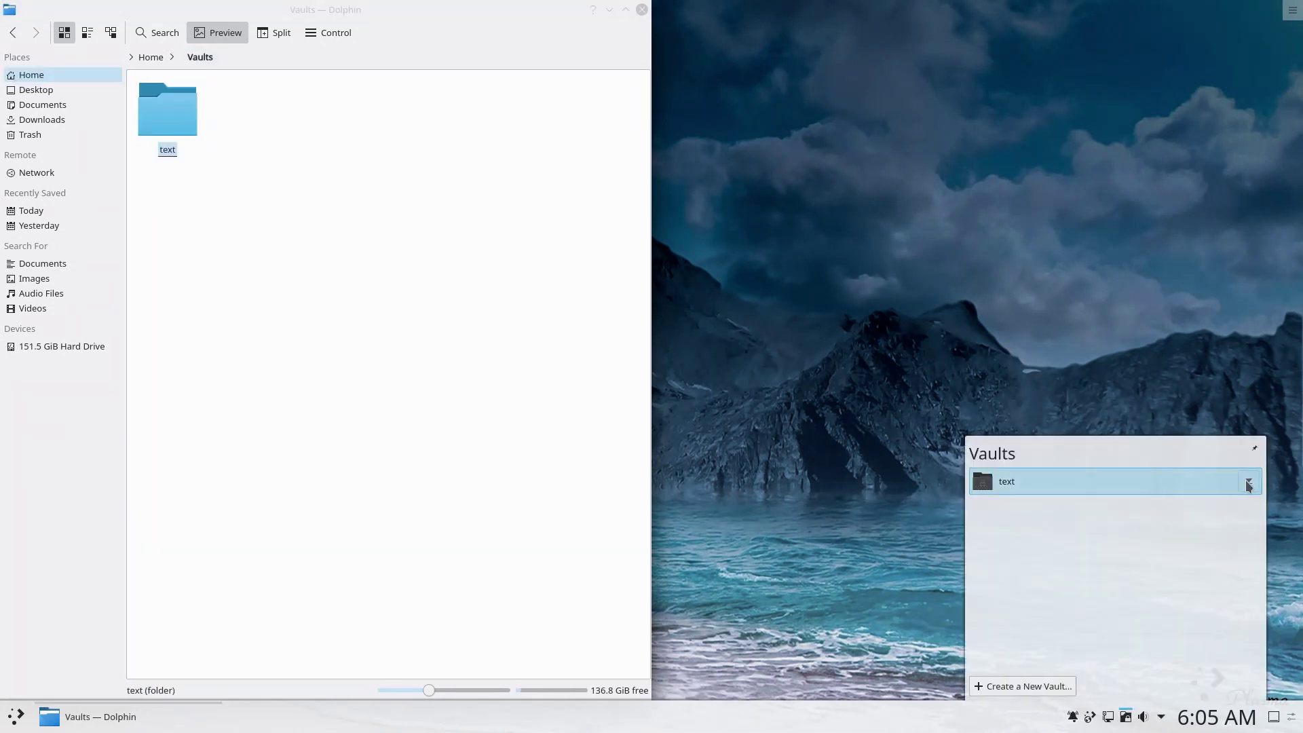
left_click(1248, 484)
key("Return")
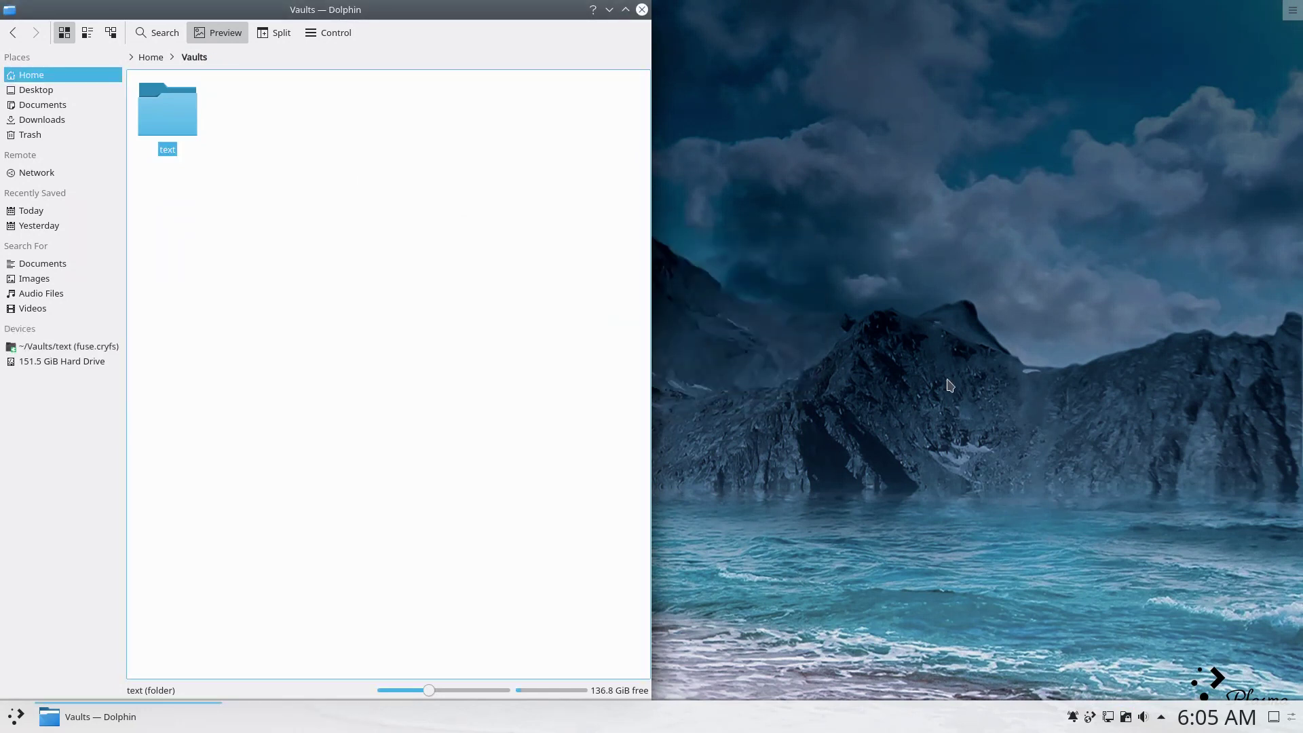
left_click(151, 57)
left_click(258, 205)
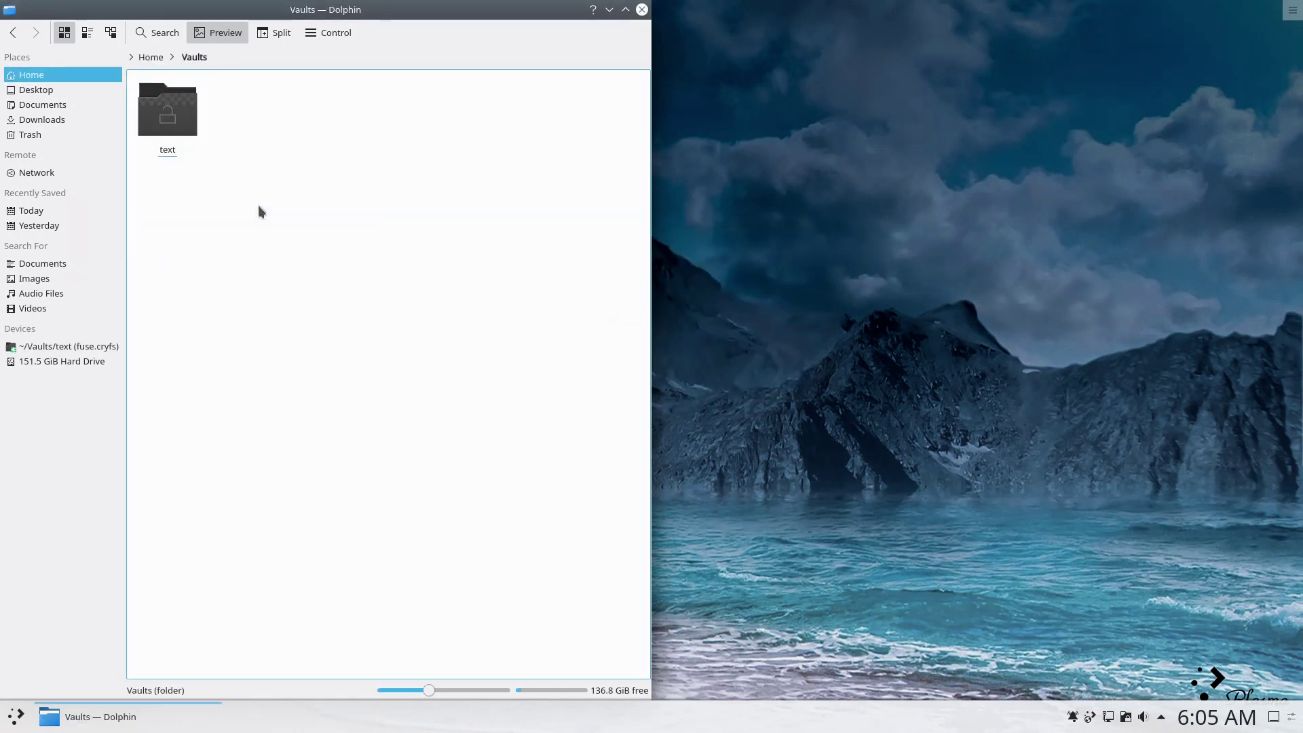
Close the file manager and briefly check the network connections panel.
left_click(642, 9)
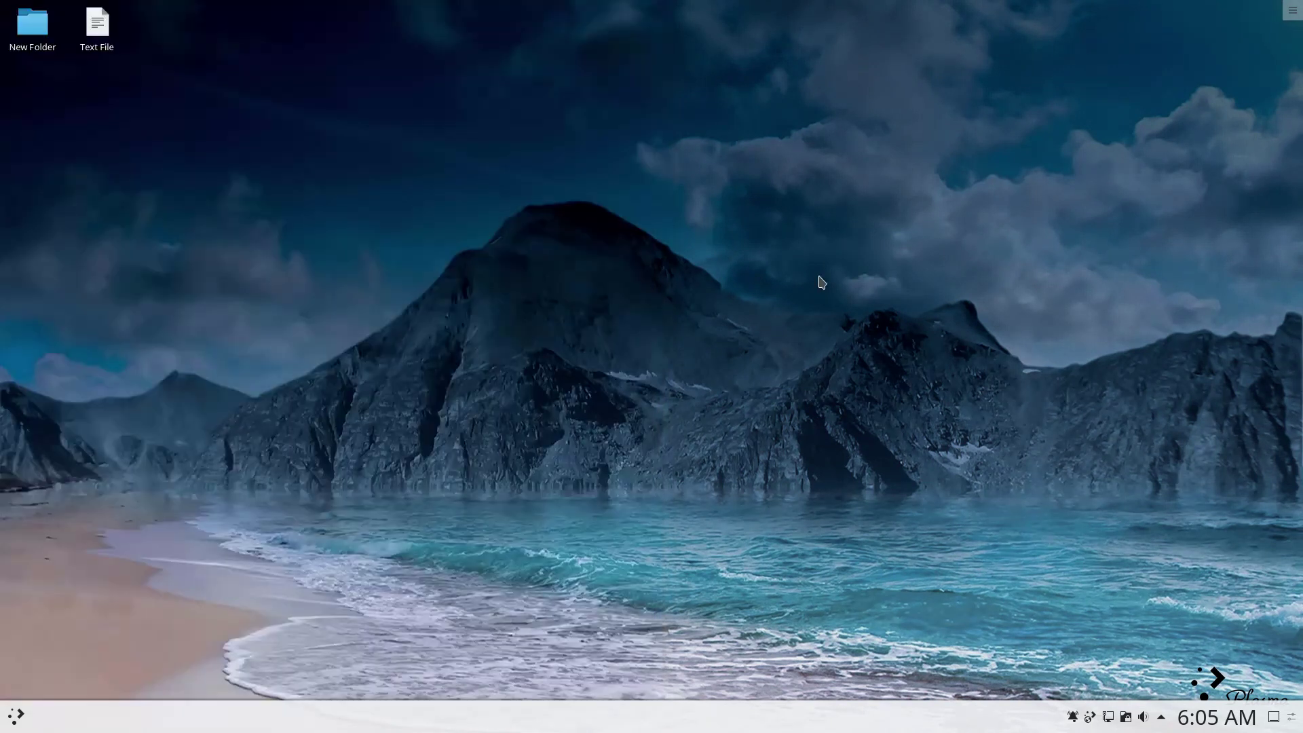
left_click(1108, 716)
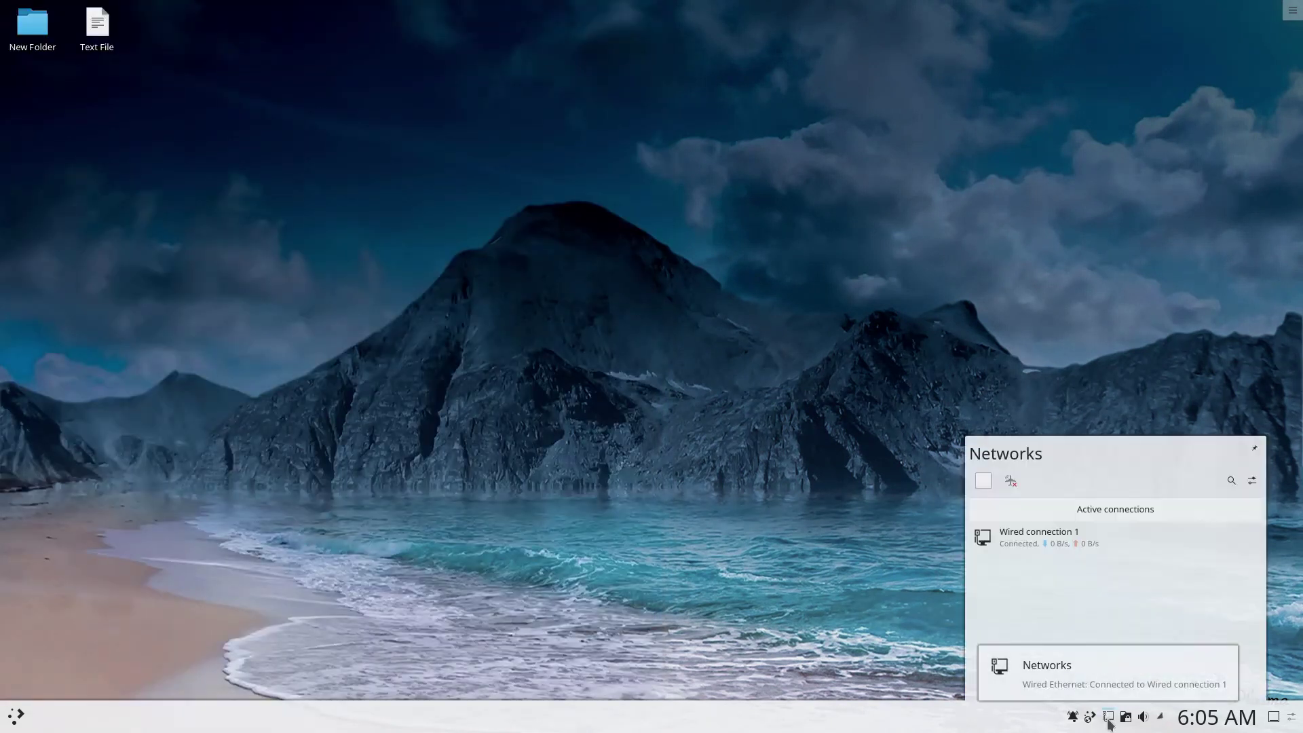
left_click(1109, 718)
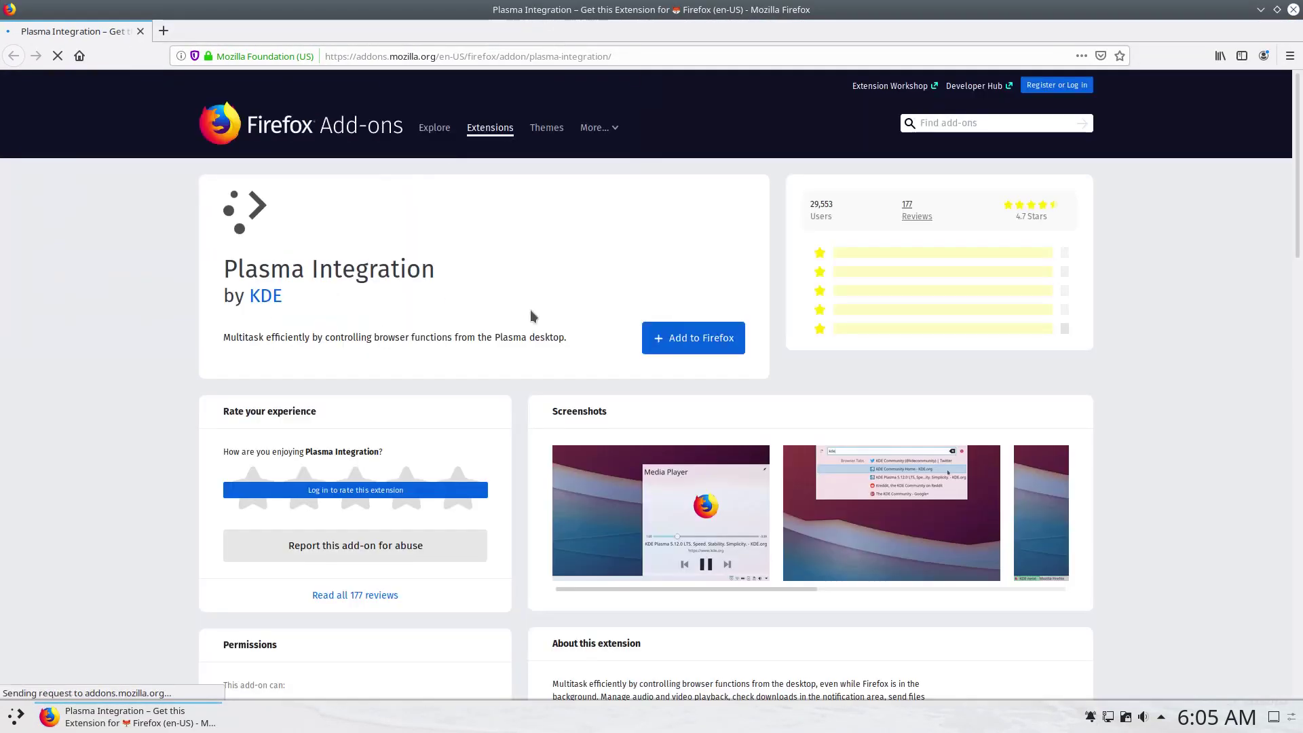
Add KDE's Plasma Integration extension to Firefox and dismiss the added notice.
left_click(719, 344)
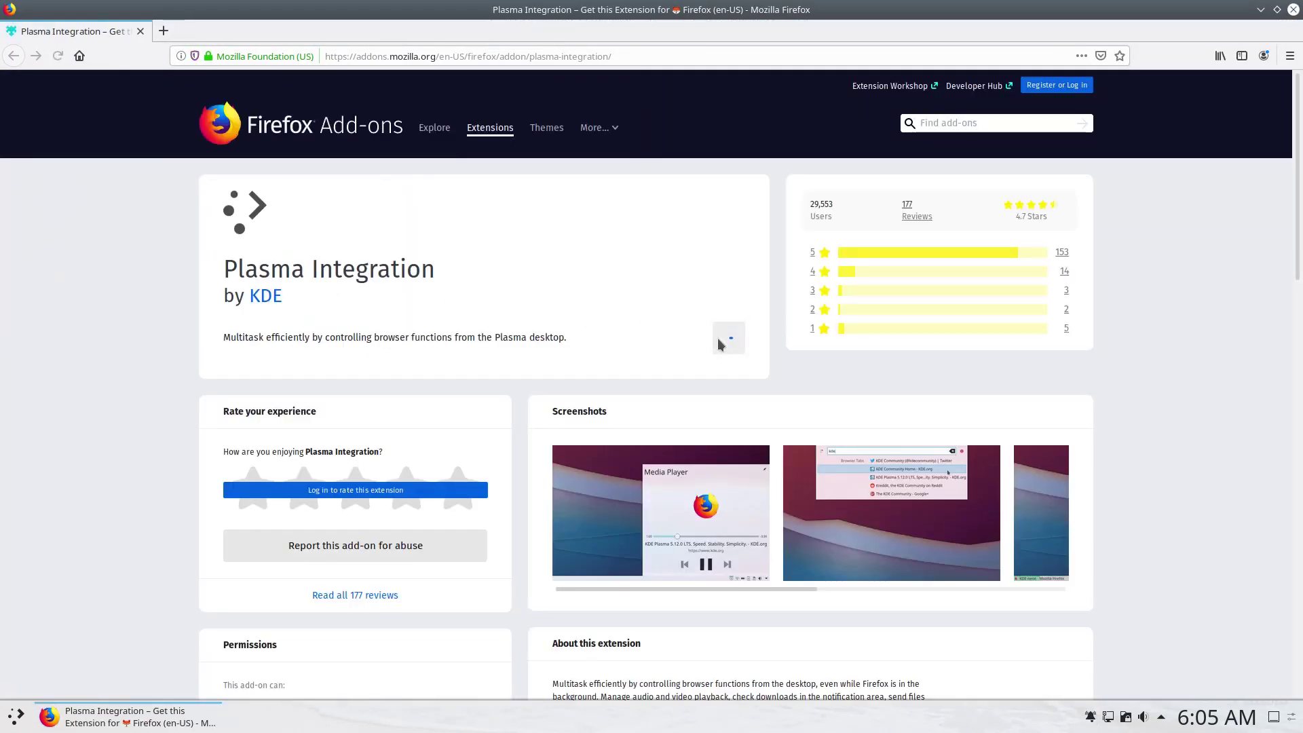
left_click(383, 246)
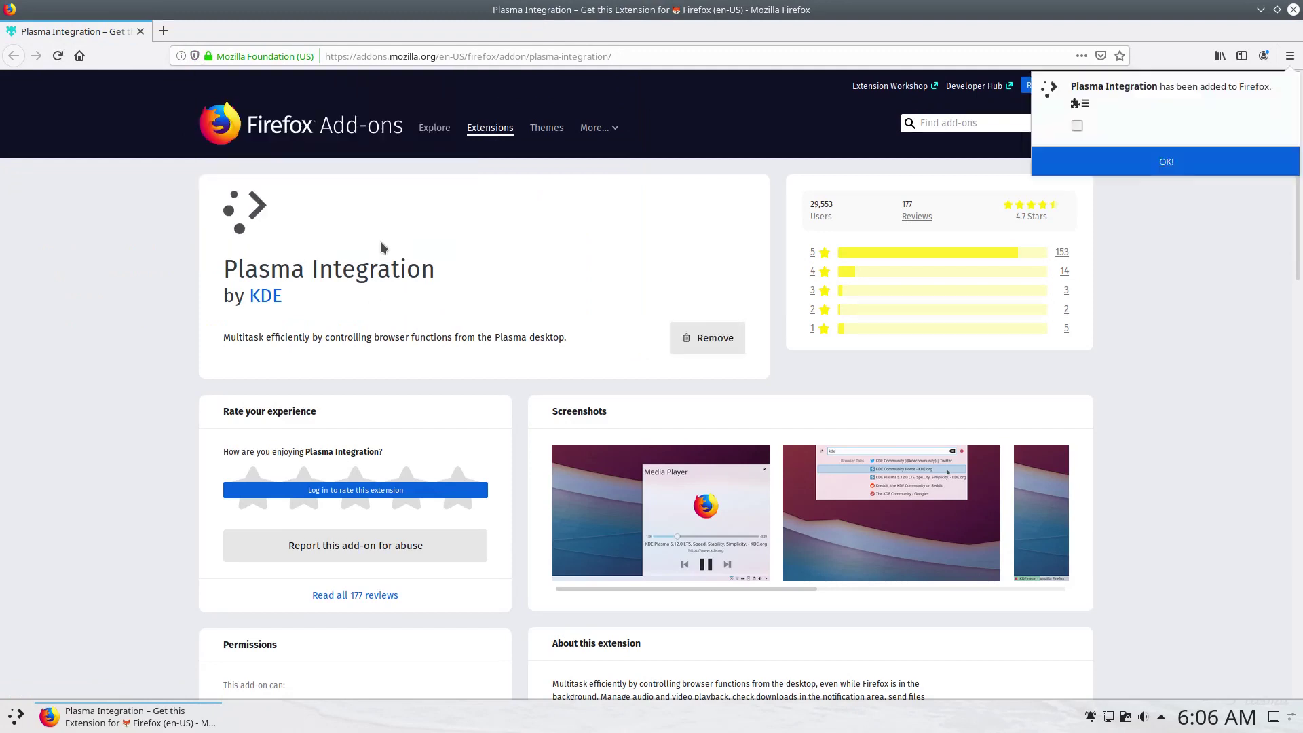
left_click(1110, 166)
left_click(783, 52)
Go to distrowatch.com and open the Bluestar 5.2.7 release under Latest Distributions.
key("ctrl+a")
type("dis")
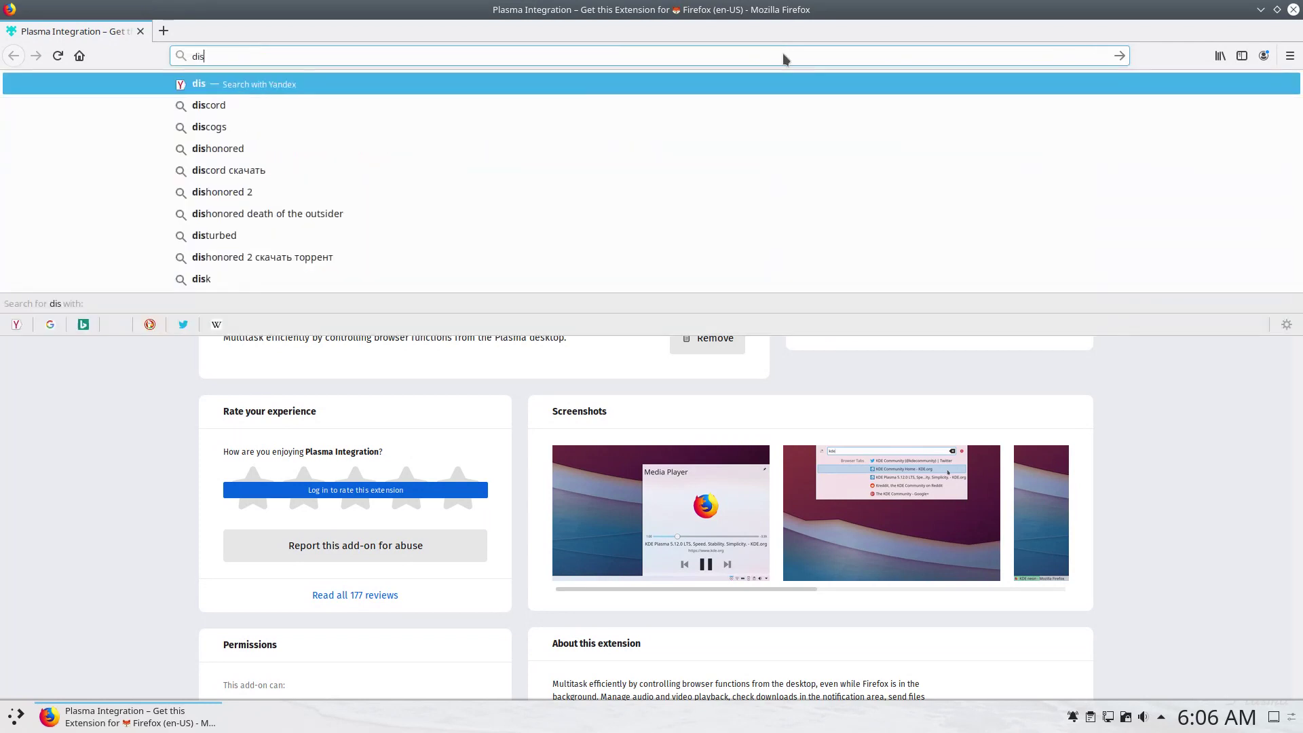
type("trowatch.com")
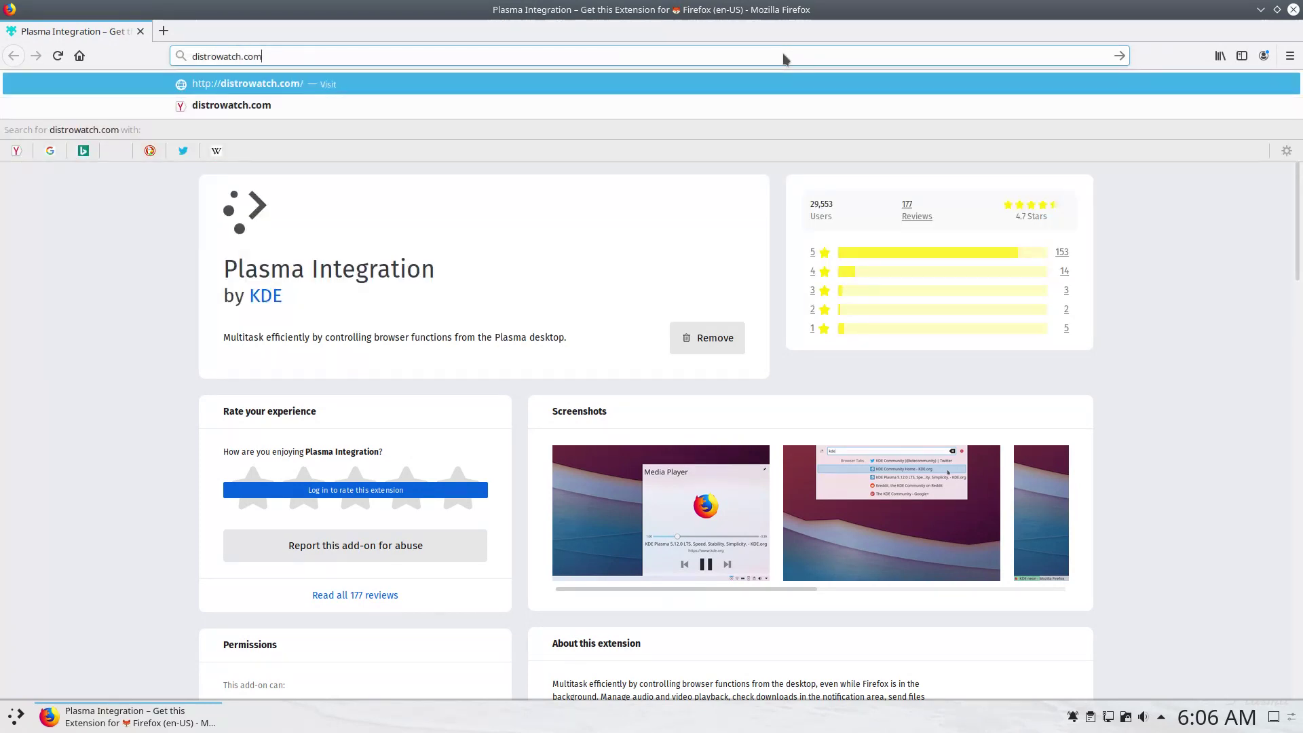
key("Return")
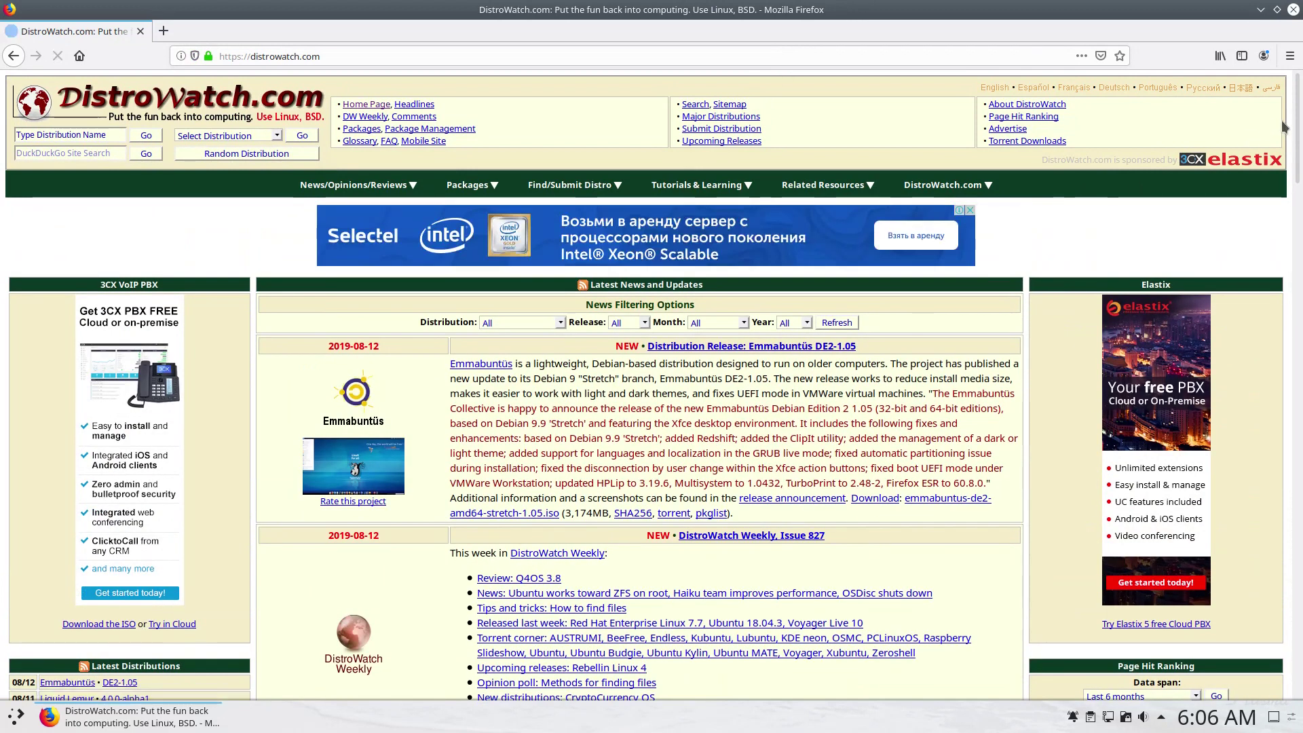
scroll(1298, 122, "down", 3)
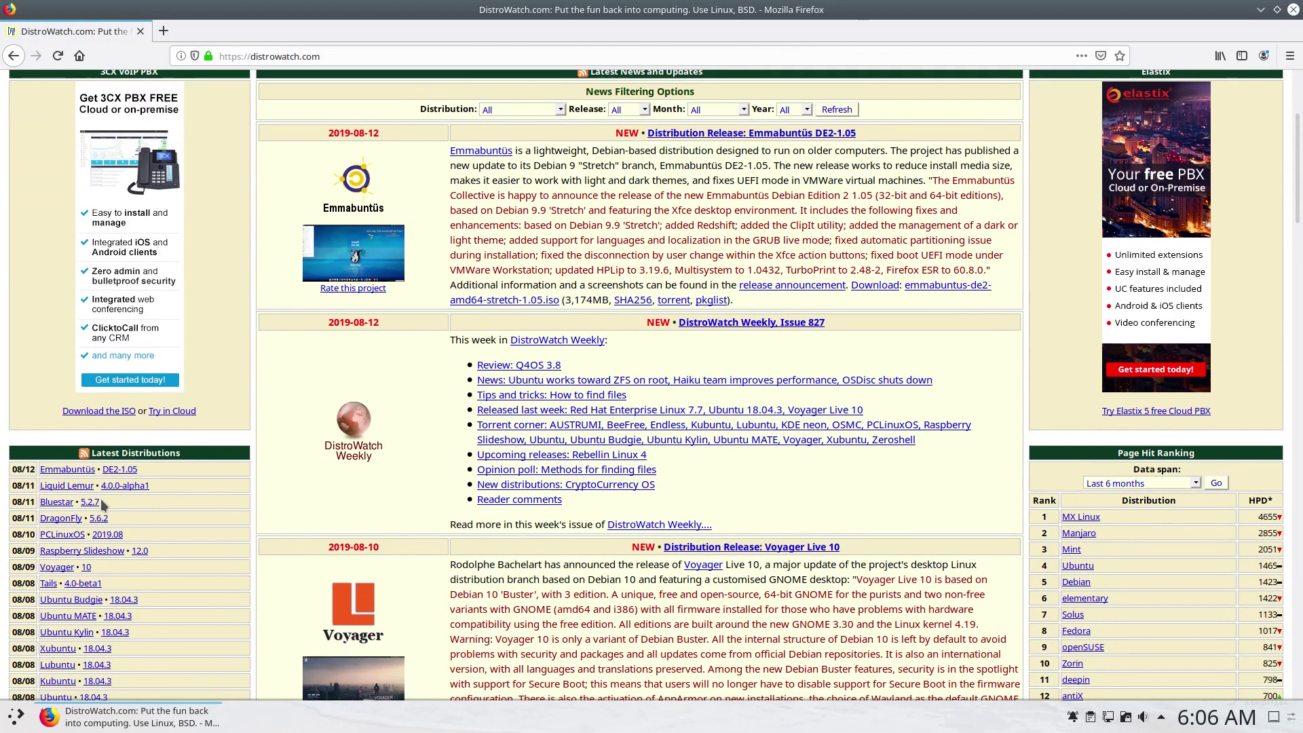
left_click(90, 502)
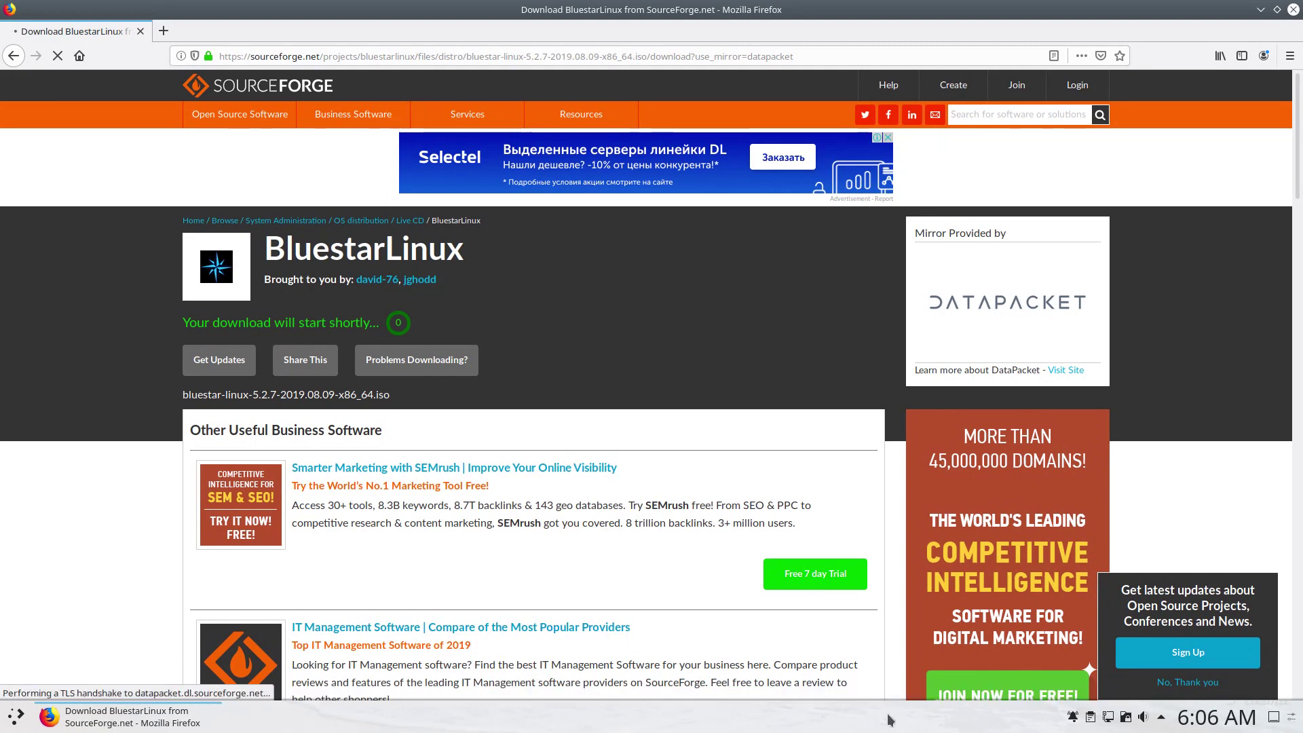
Look at the notifications panel's do-not-disturb durations without choosing one.
left_click(1073, 718)
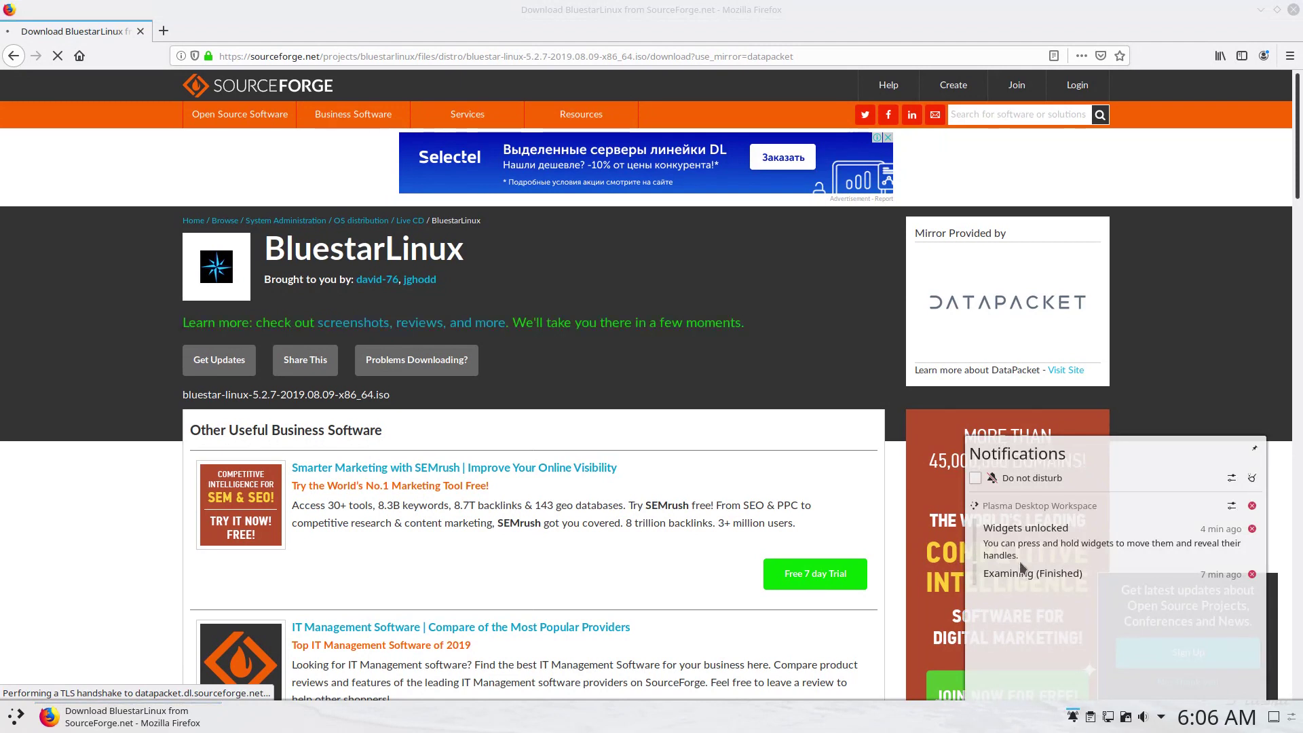
left_click(976, 479)
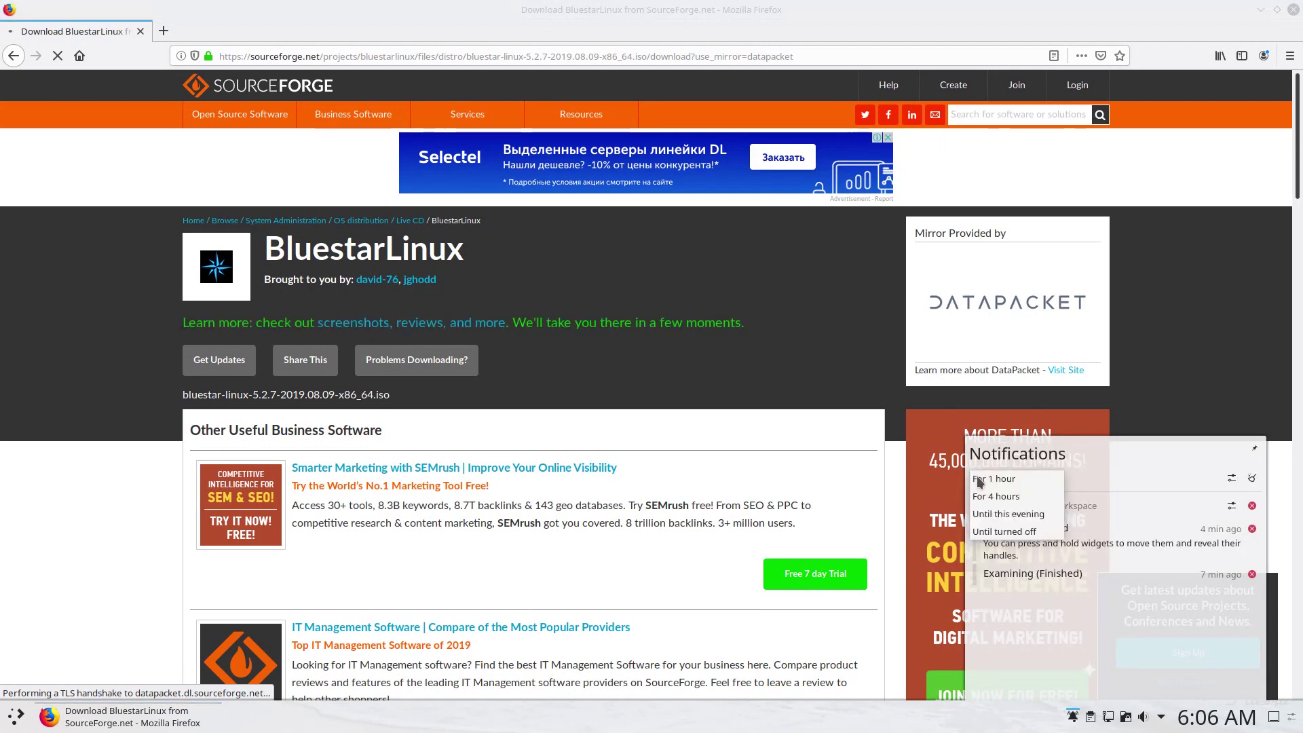
left_click(1002, 620)
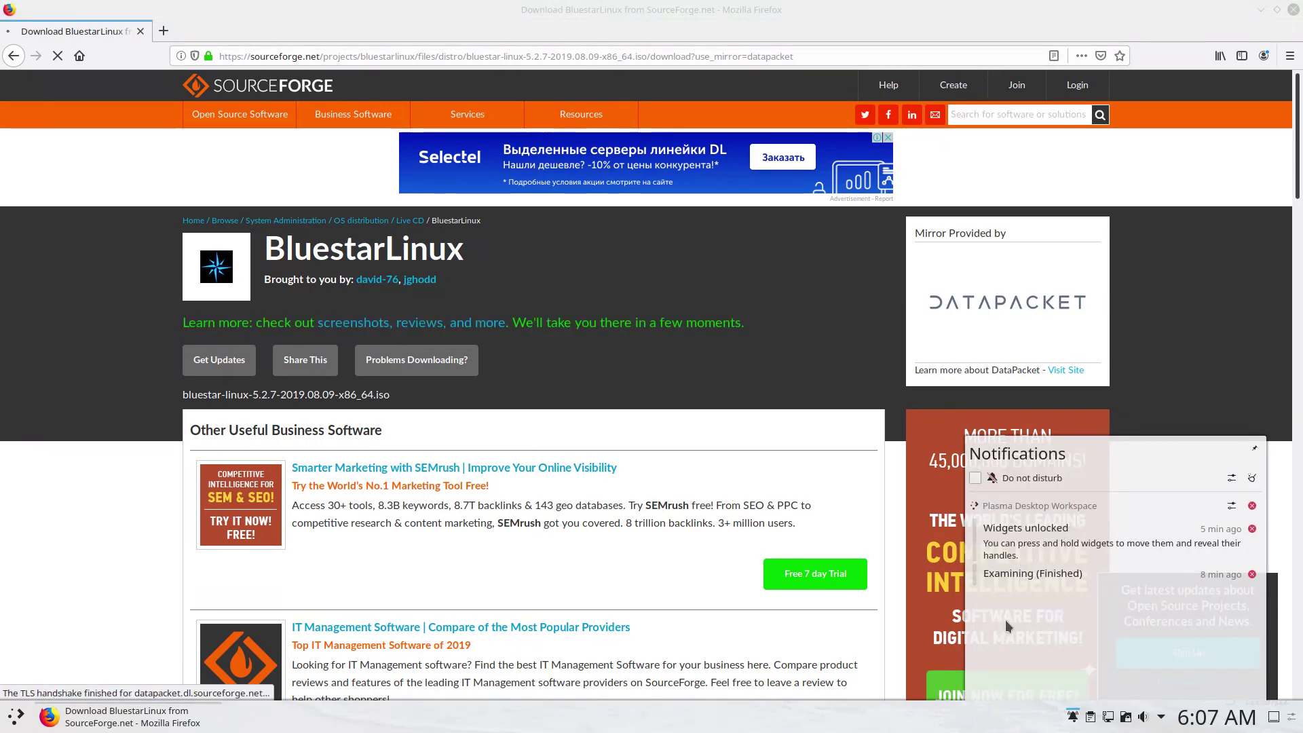
Minimize Firefox and replace the panel's Task Manager with the Window list widget.
left_click(1261, 10)
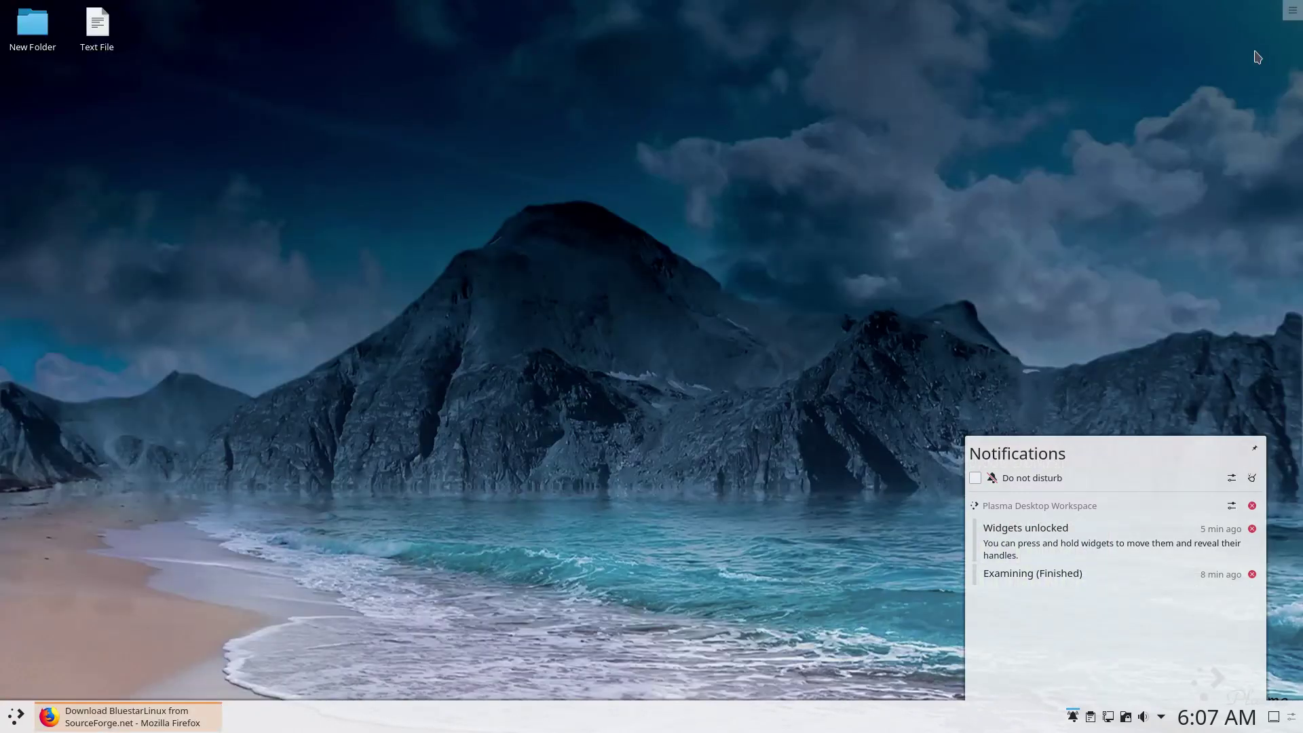
right_click(662, 717)
mouse_move(746, 691)
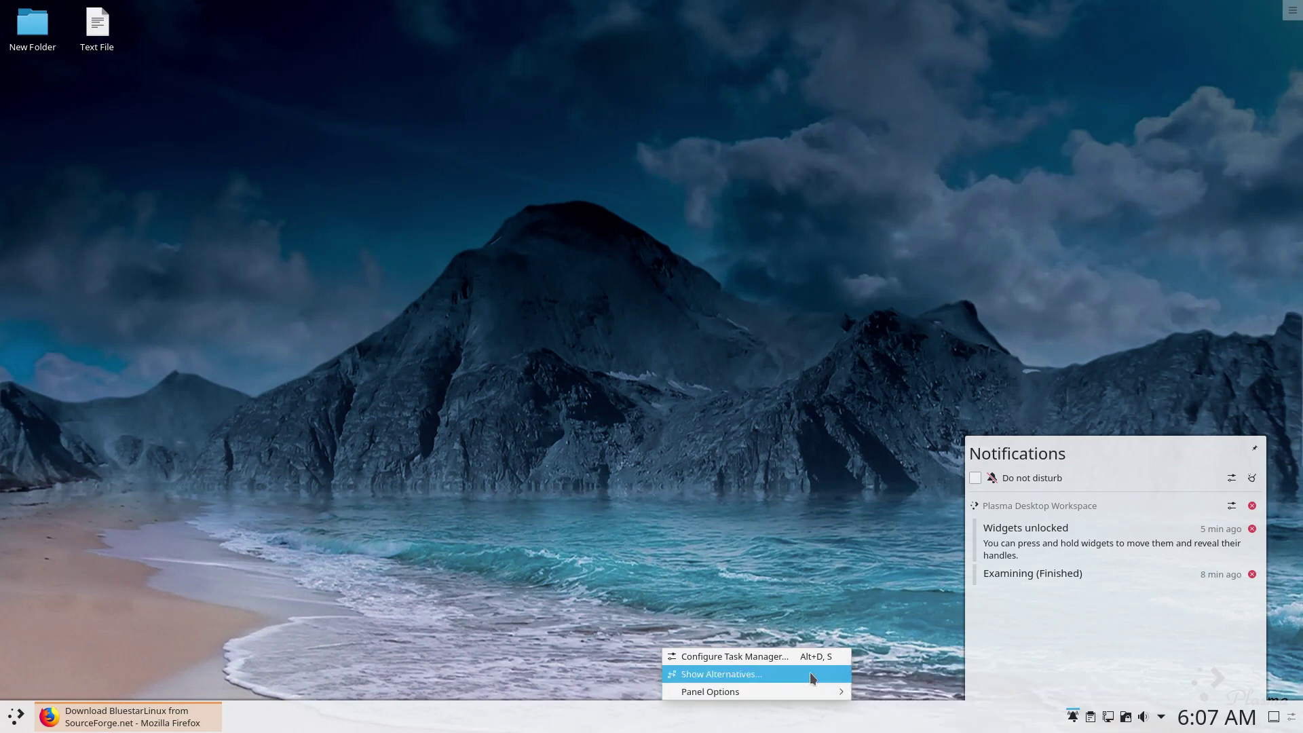
left_click(811, 674)
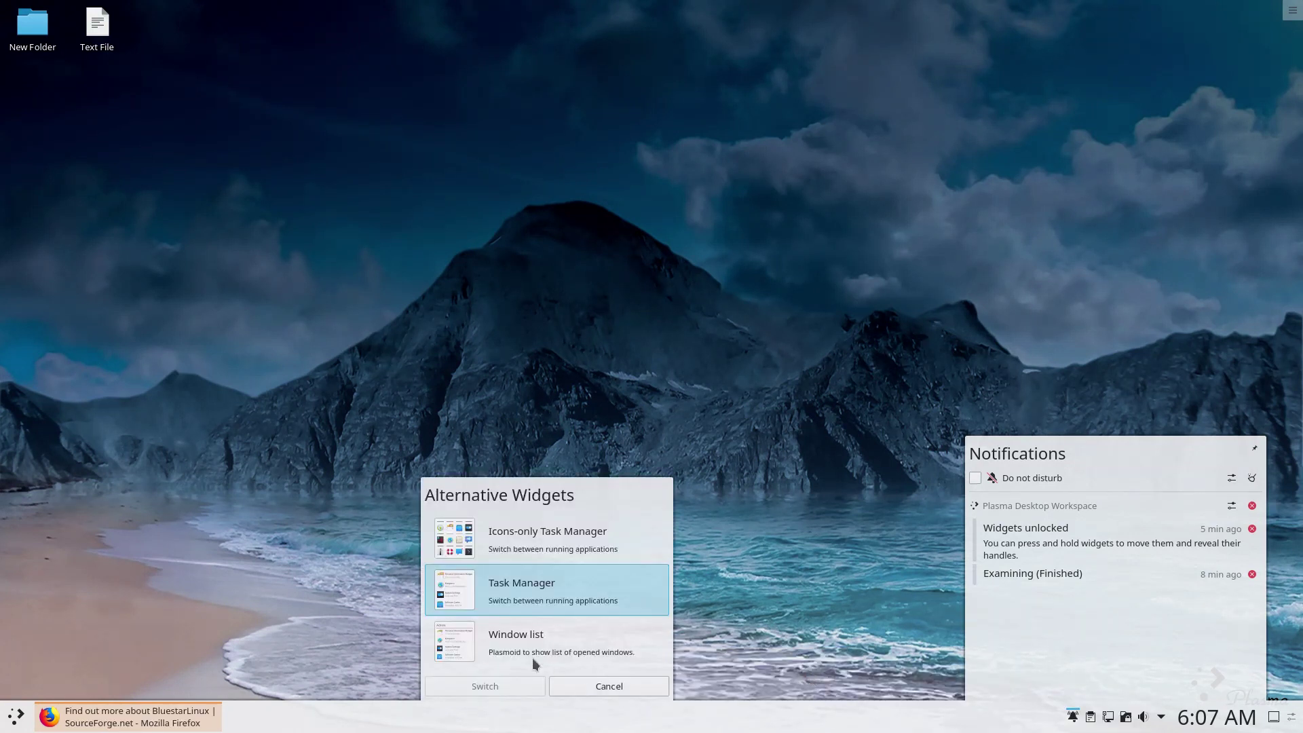
left_click(525, 652)
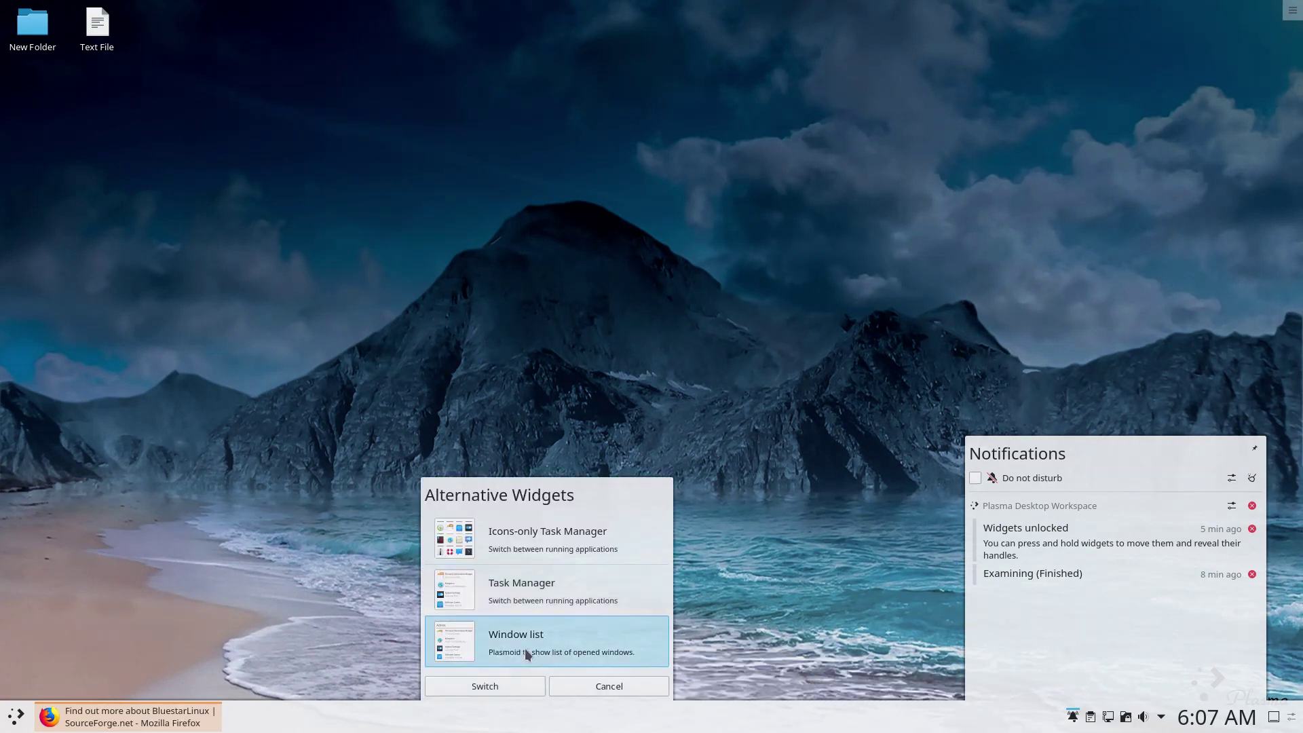
left_click(483, 688)
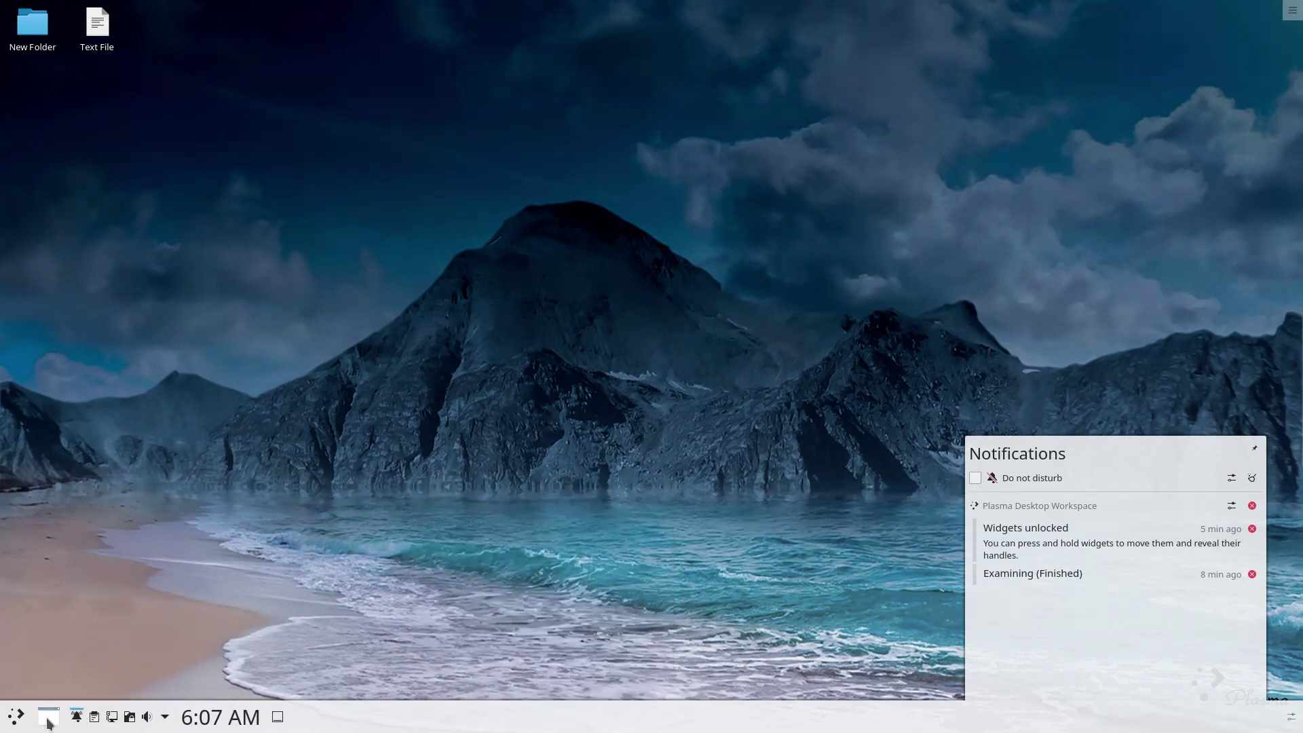
Check the Window list, the system tray notifications view and the panel options menu.
left_click(49, 720)
left_click(49, 724)
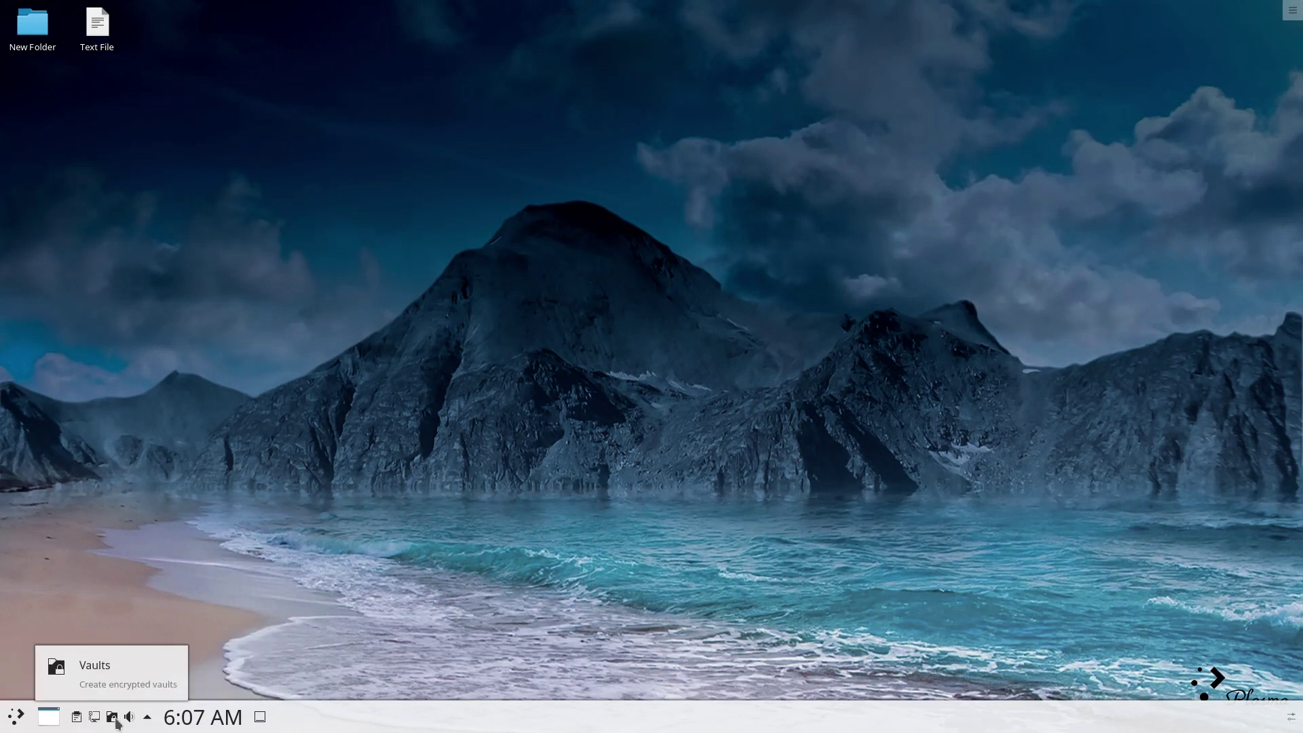
left_click(148, 720)
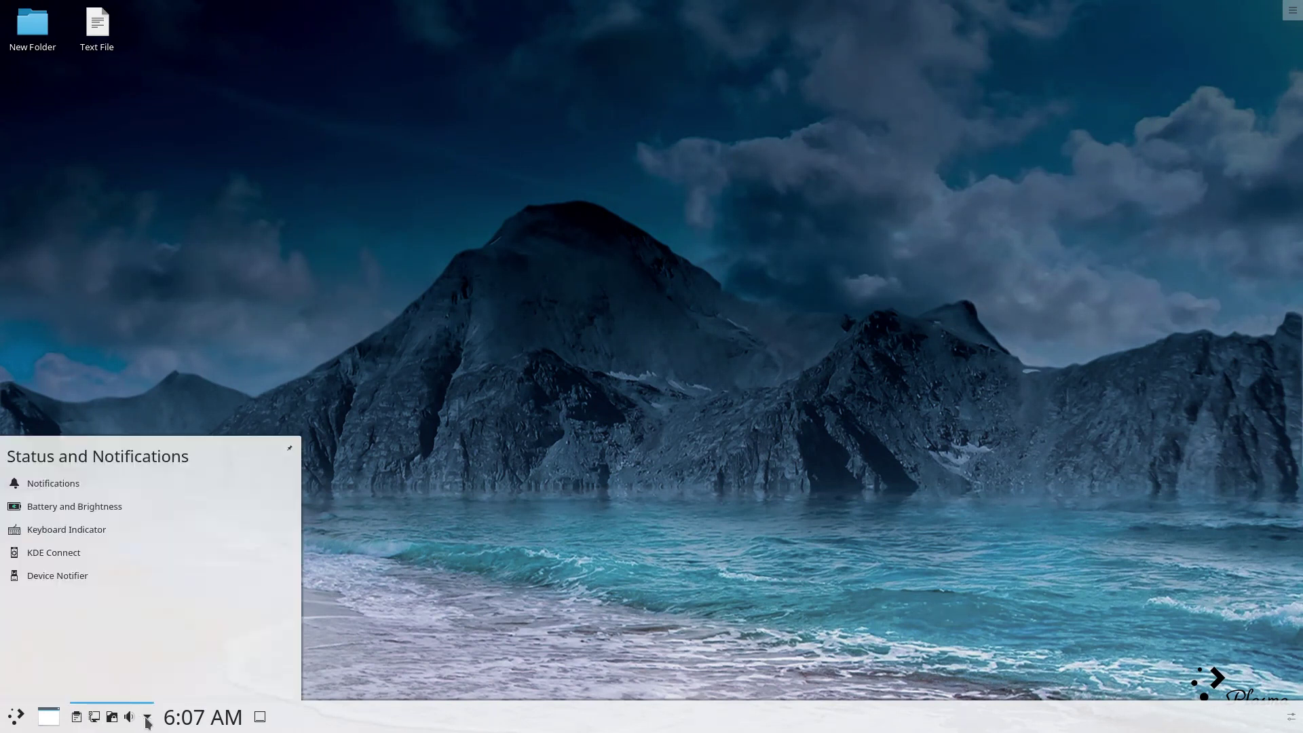
left_click(55, 482)
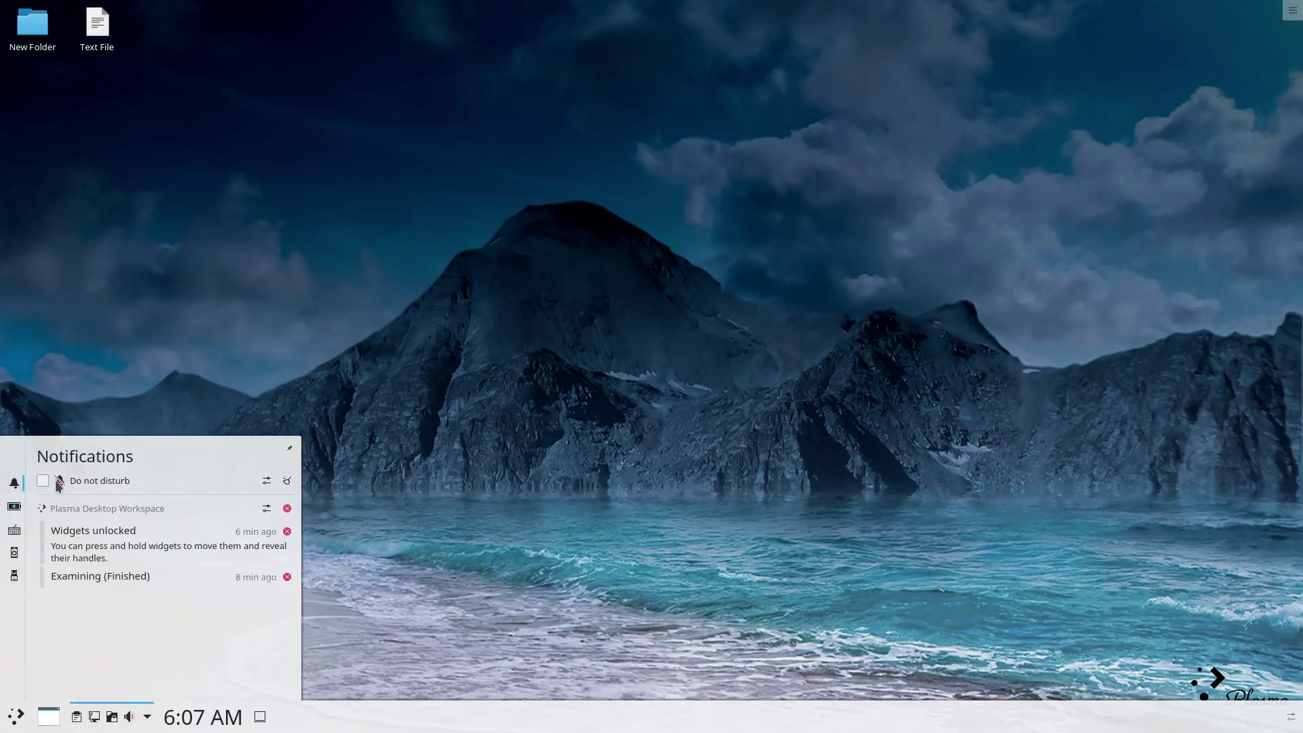
right_click(68, 715)
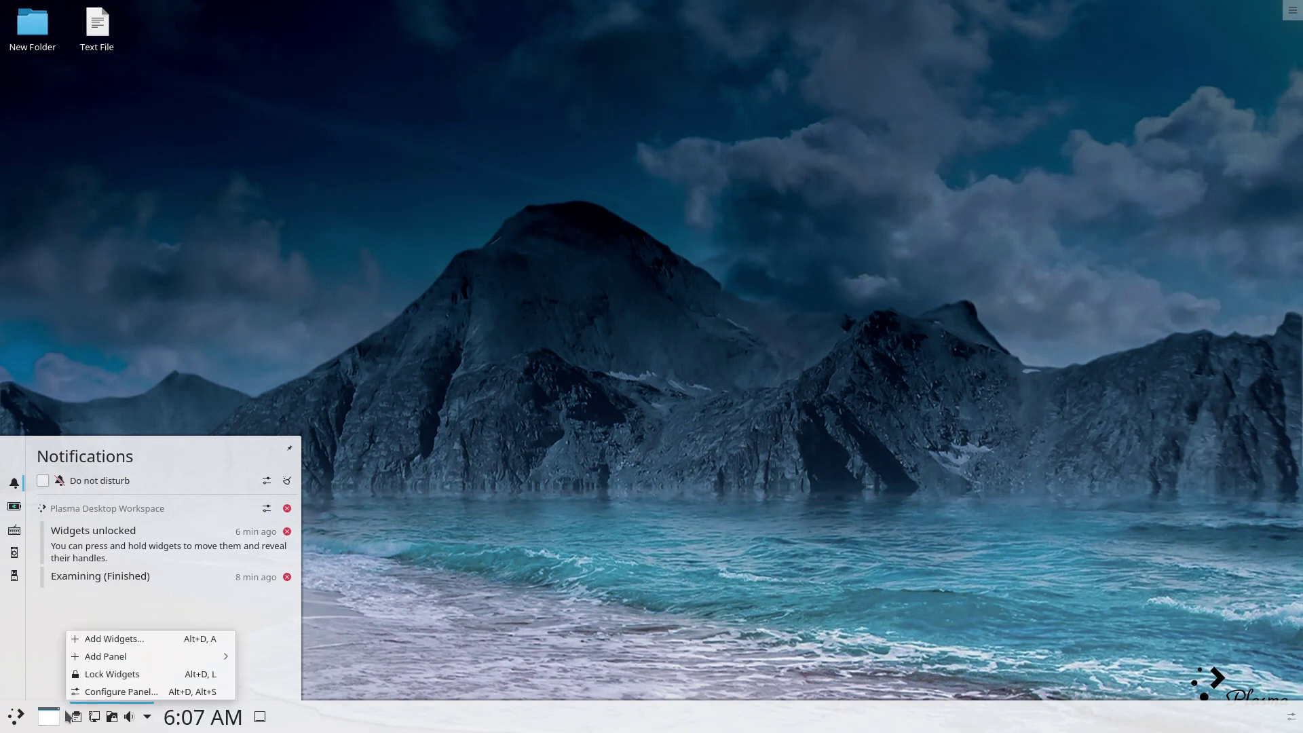
right_click(35, 716)
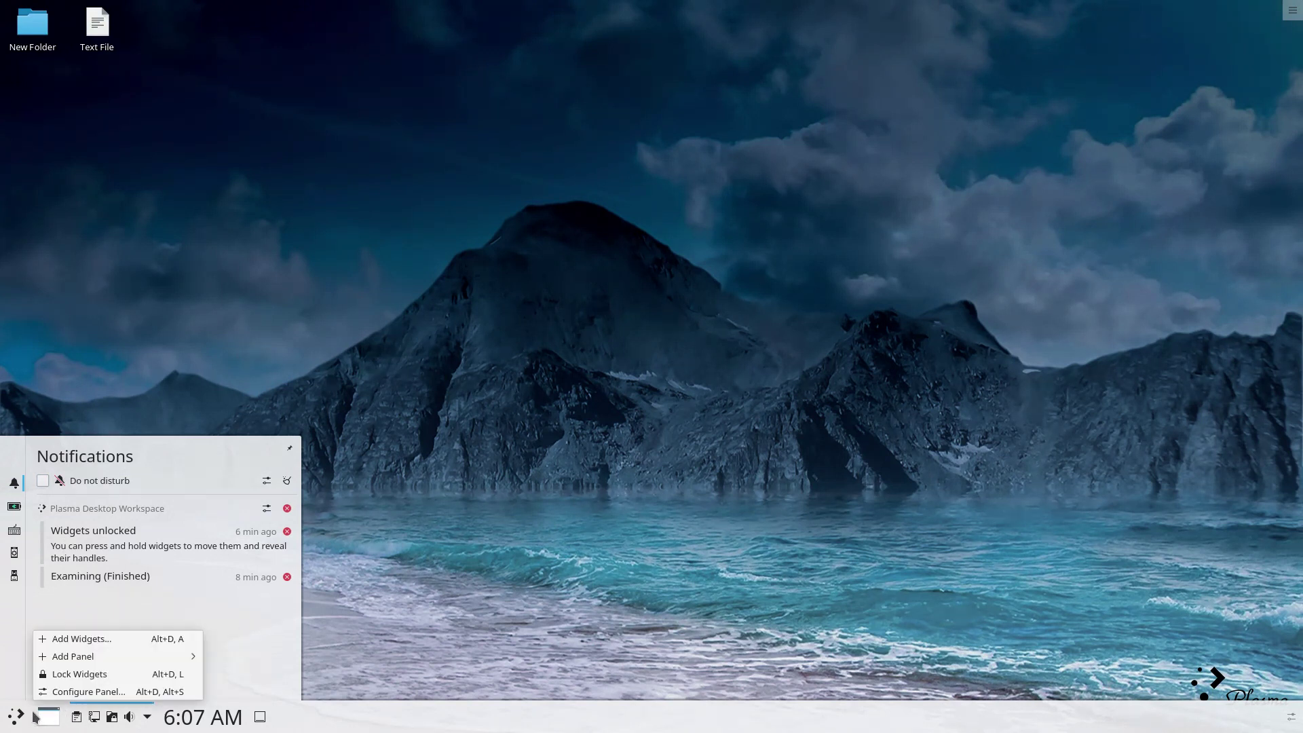
left_click(22, 718)
Switch the launcher to Application Dashboard and browse its apps and widgets sections.
left_click(20, 717)
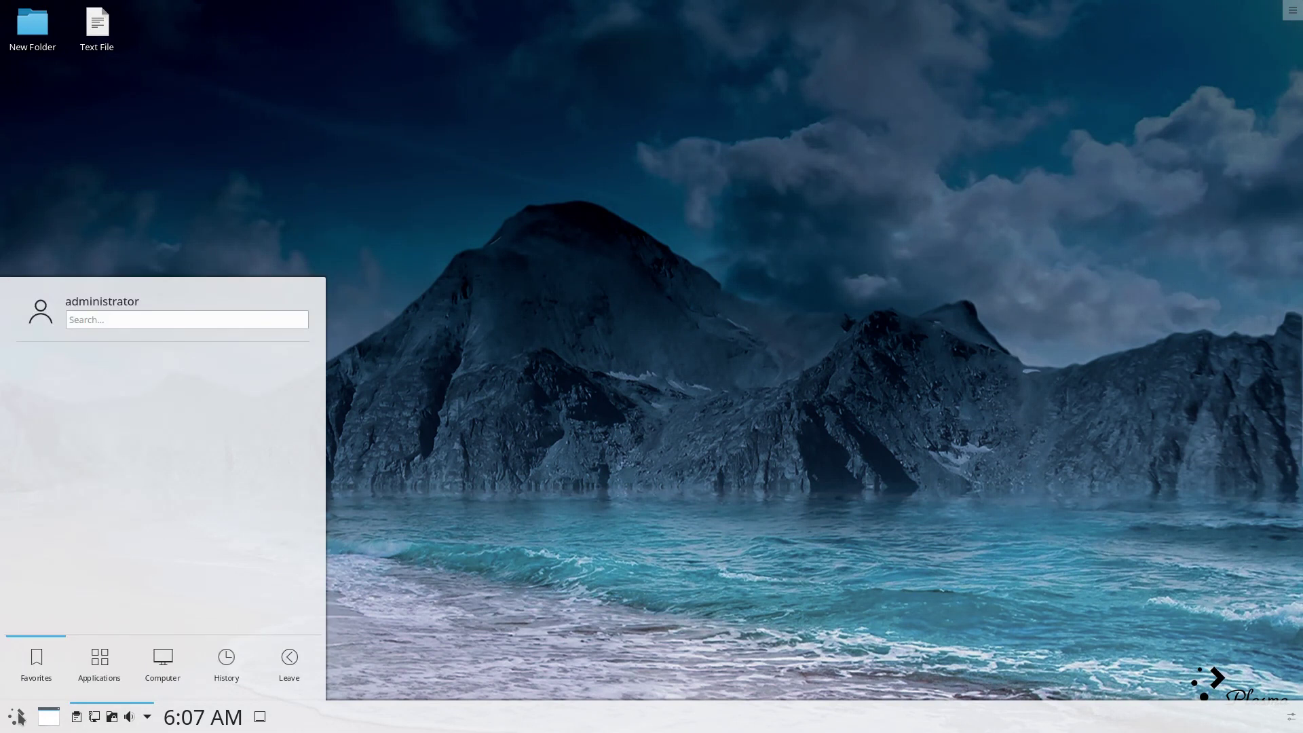
left_click(20, 718)
right_click(20, 717)
left_click(45, 678)
left_click(37, 542)
left_click(60, 680)
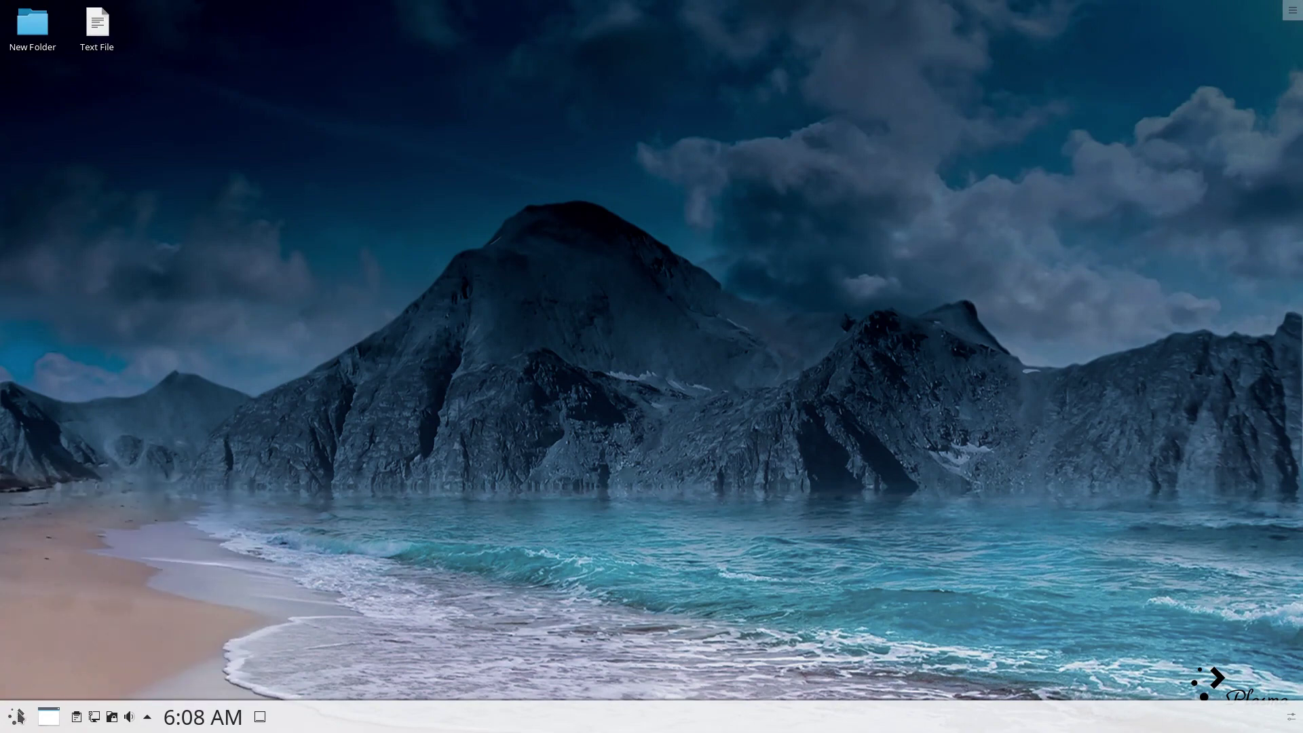
left_click(20, 717)
left_click(546, 334)
left_click(12, 722)
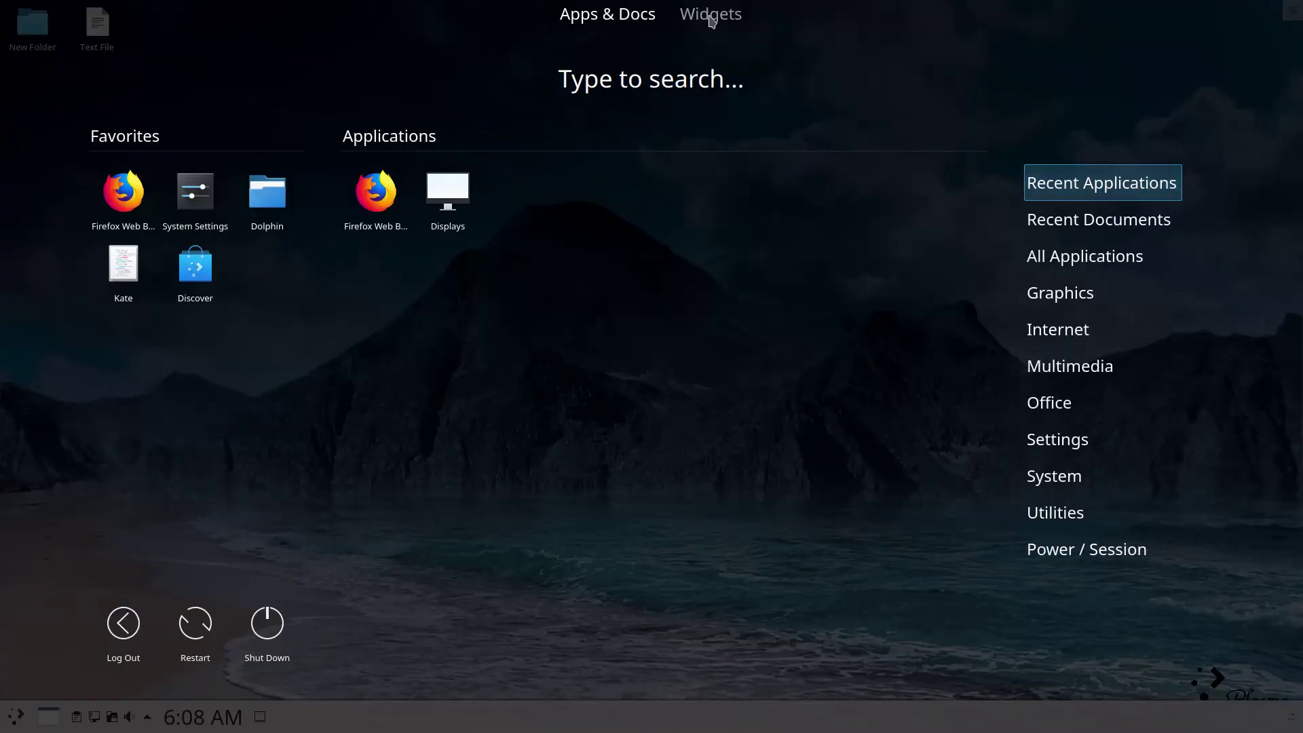
left_click(711, 17)
left_click(637, 19)
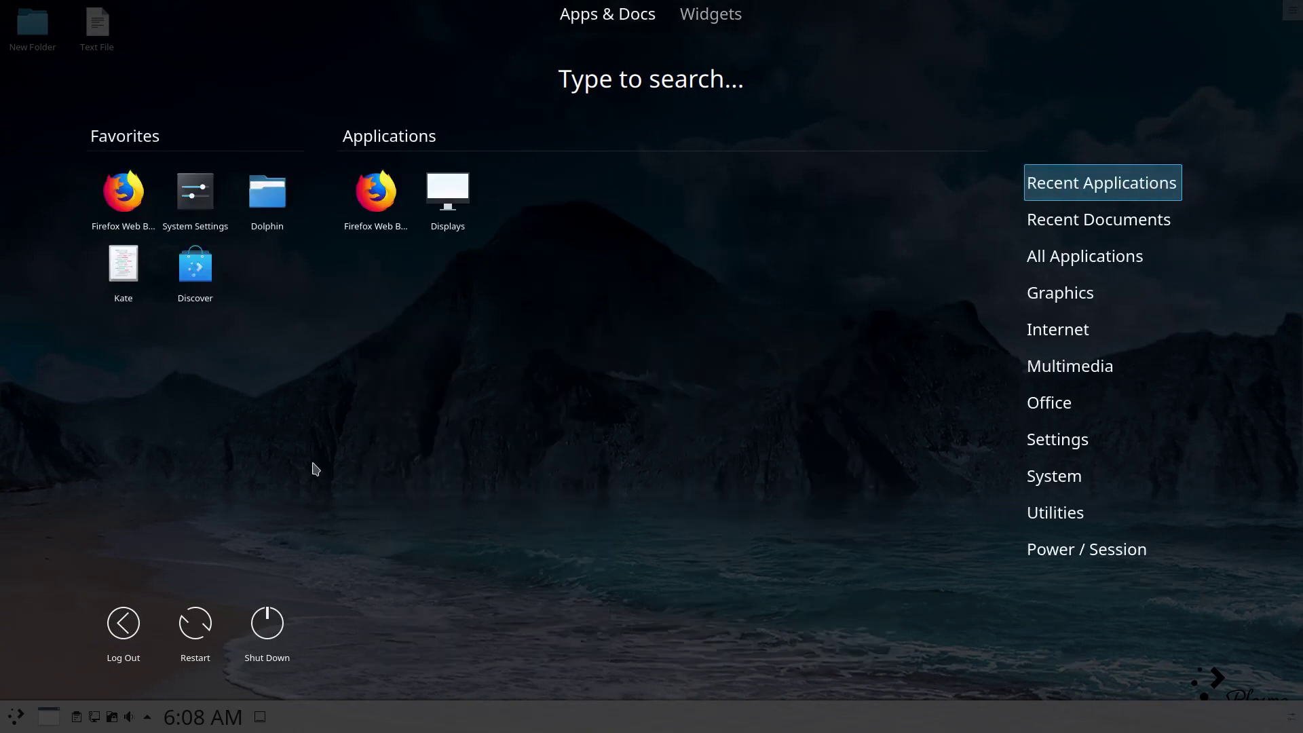
Switch the launcher to the Application Menu alternative and open it.
right_click(12, 725)
left_click(40, 674)
left_click(39, 659)
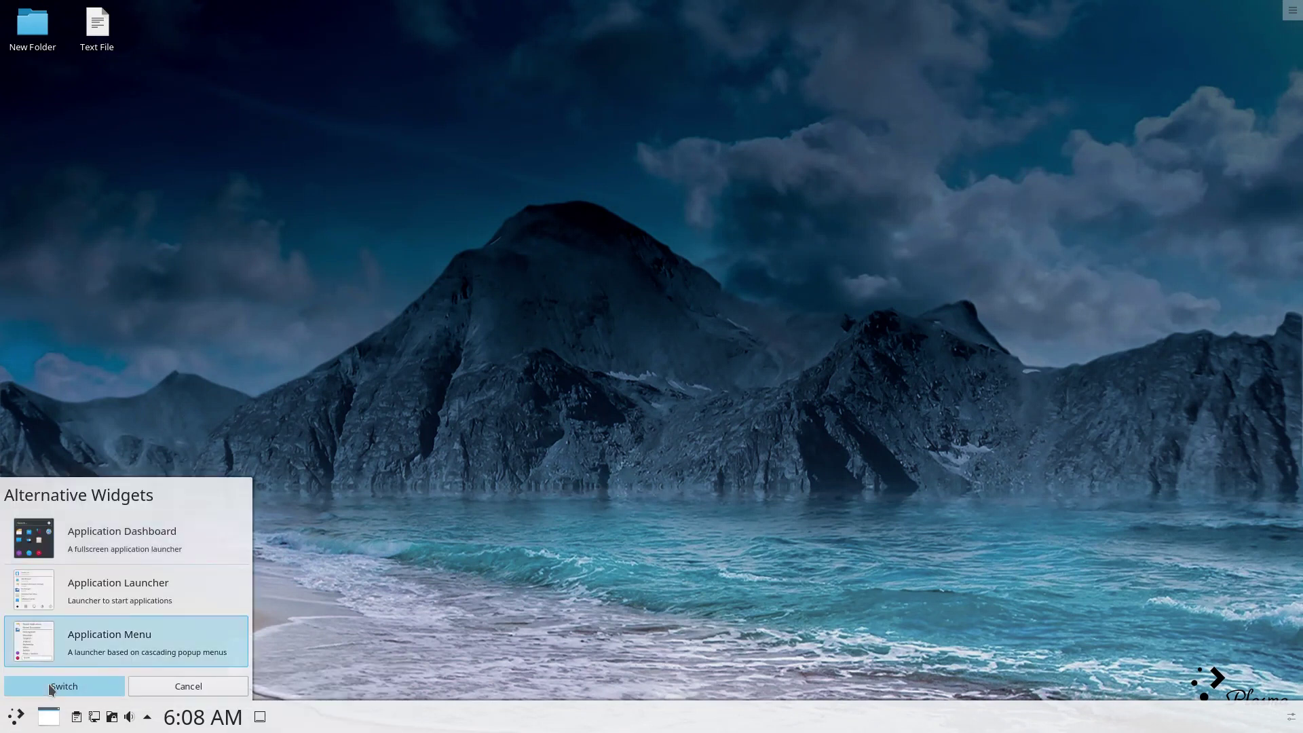
left_click(65, 686)
left_click(15, 720)
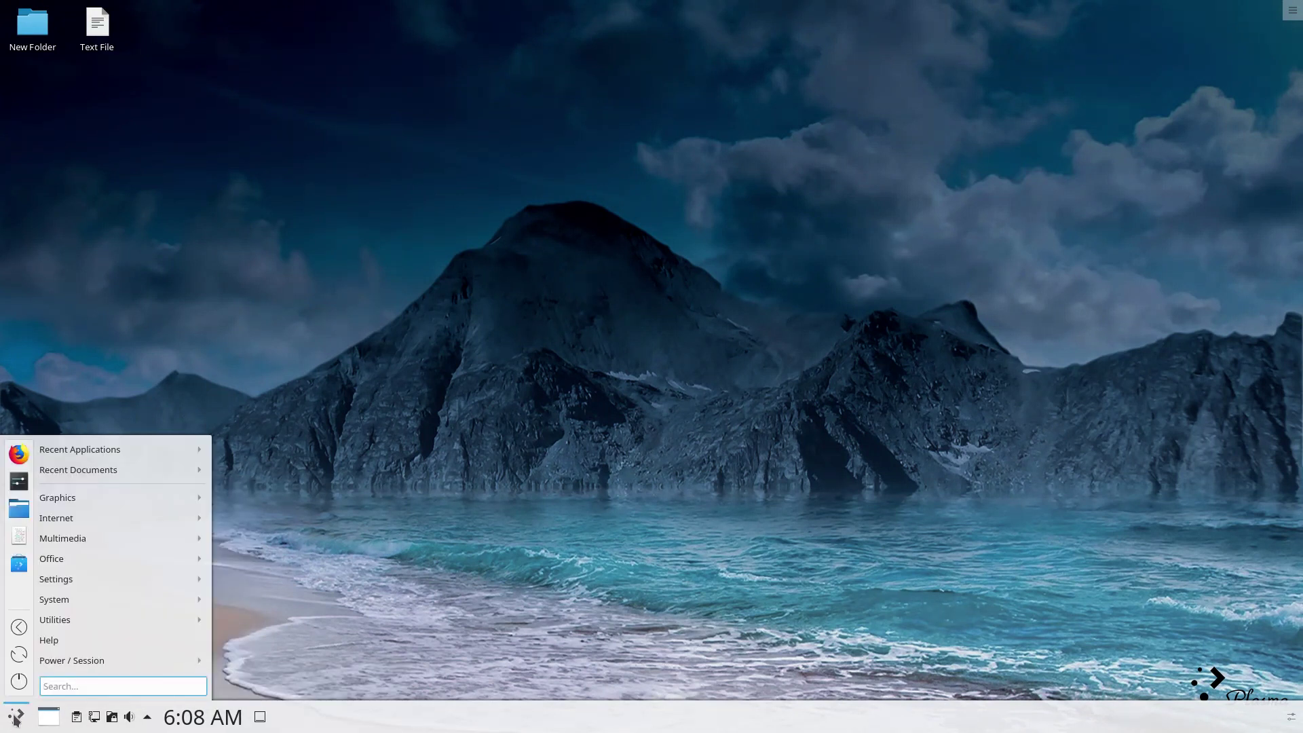
Switch the panel back to the standard Application Launcher and open it.
right_click(14, 720)
left_click(44, 680)
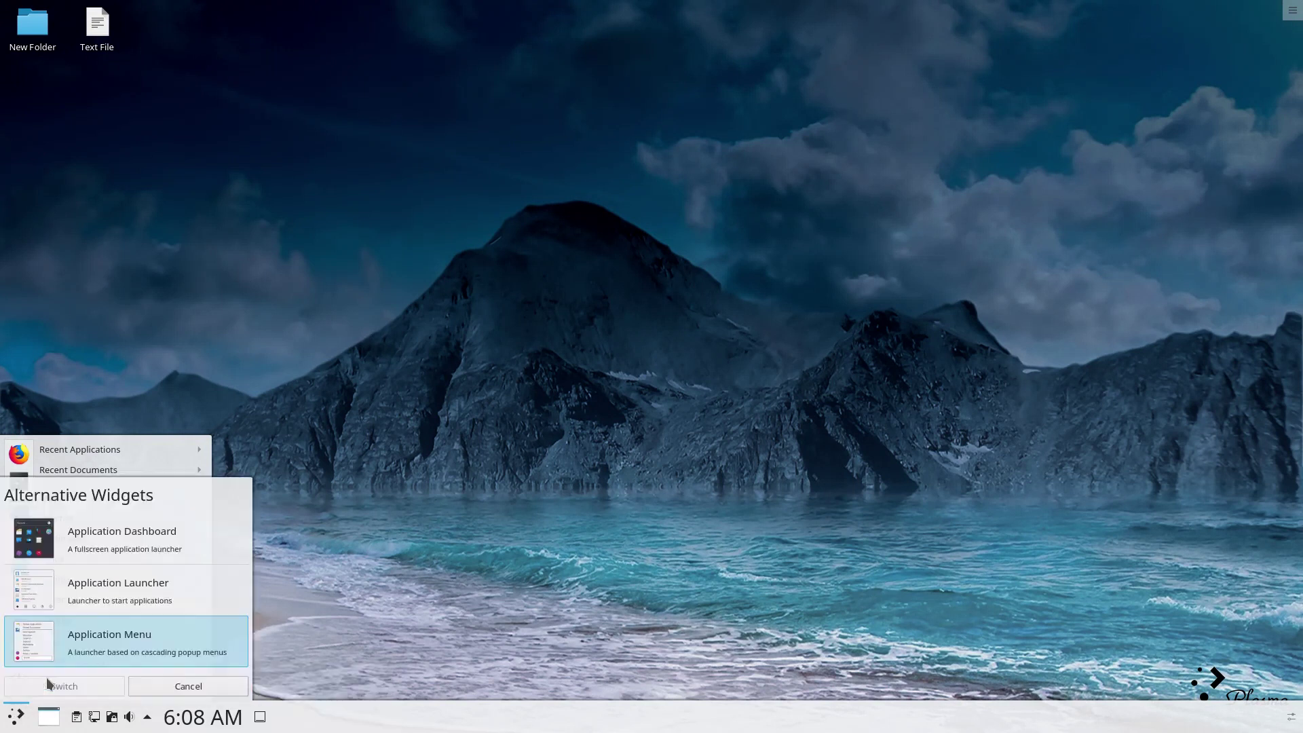
left_click(56, 592)
left_click(64, 686)
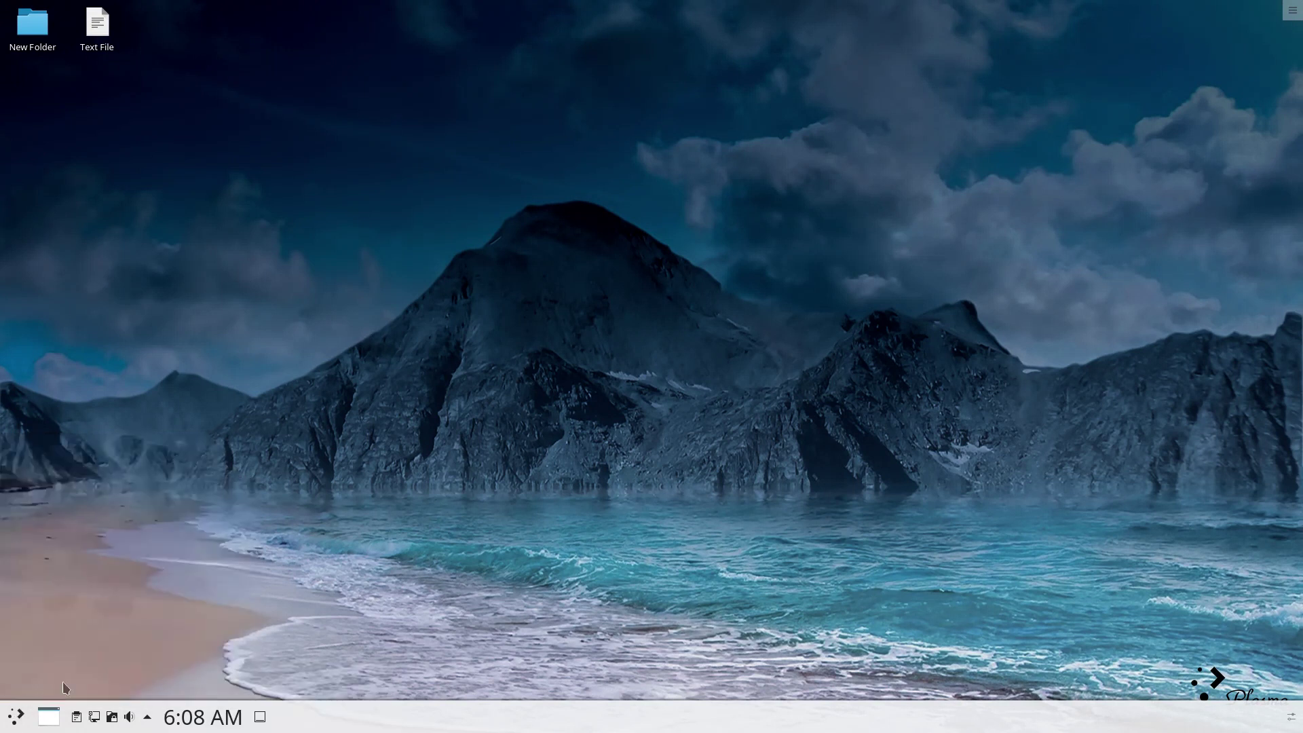
left_click(15, 720)
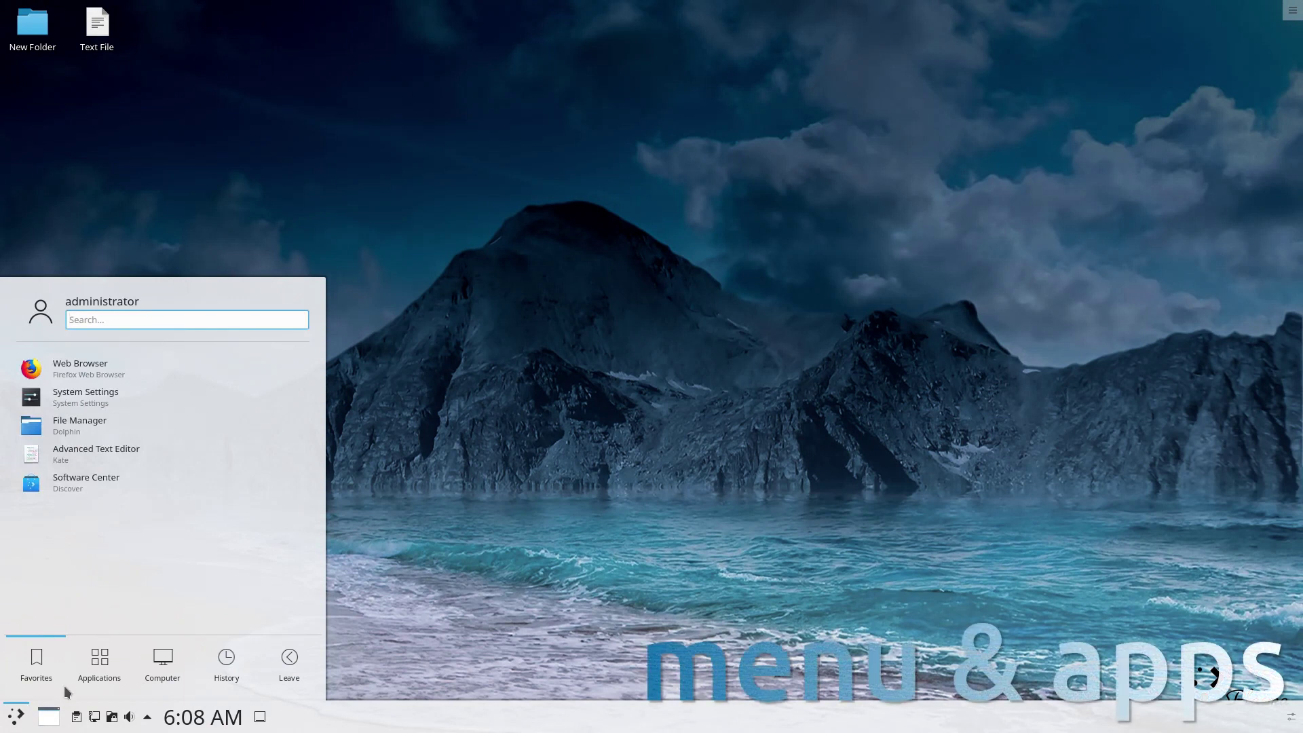
Browse the launcher's Graphics, Internet, Multimedia, Office and Settings categories.
left_click(100, 663)
left_click(93, 381)
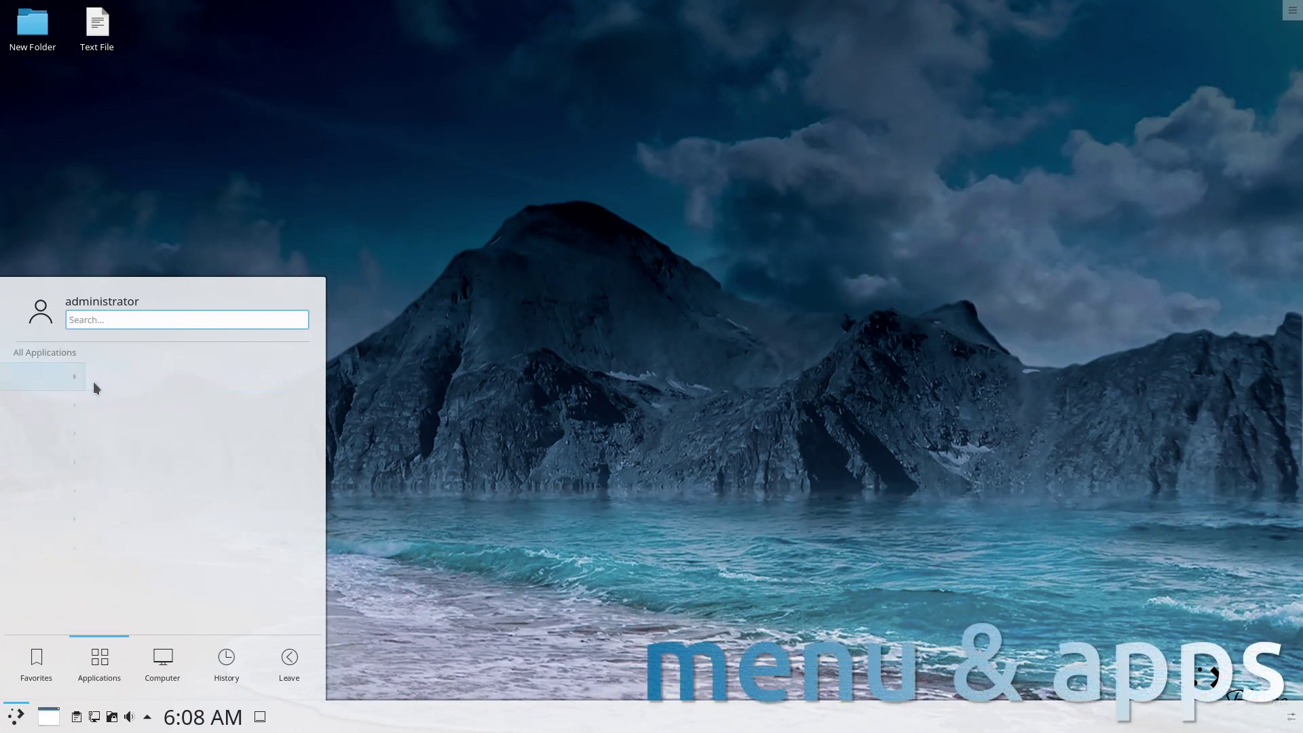
left_click(72, 352)
left_click(72, 414)
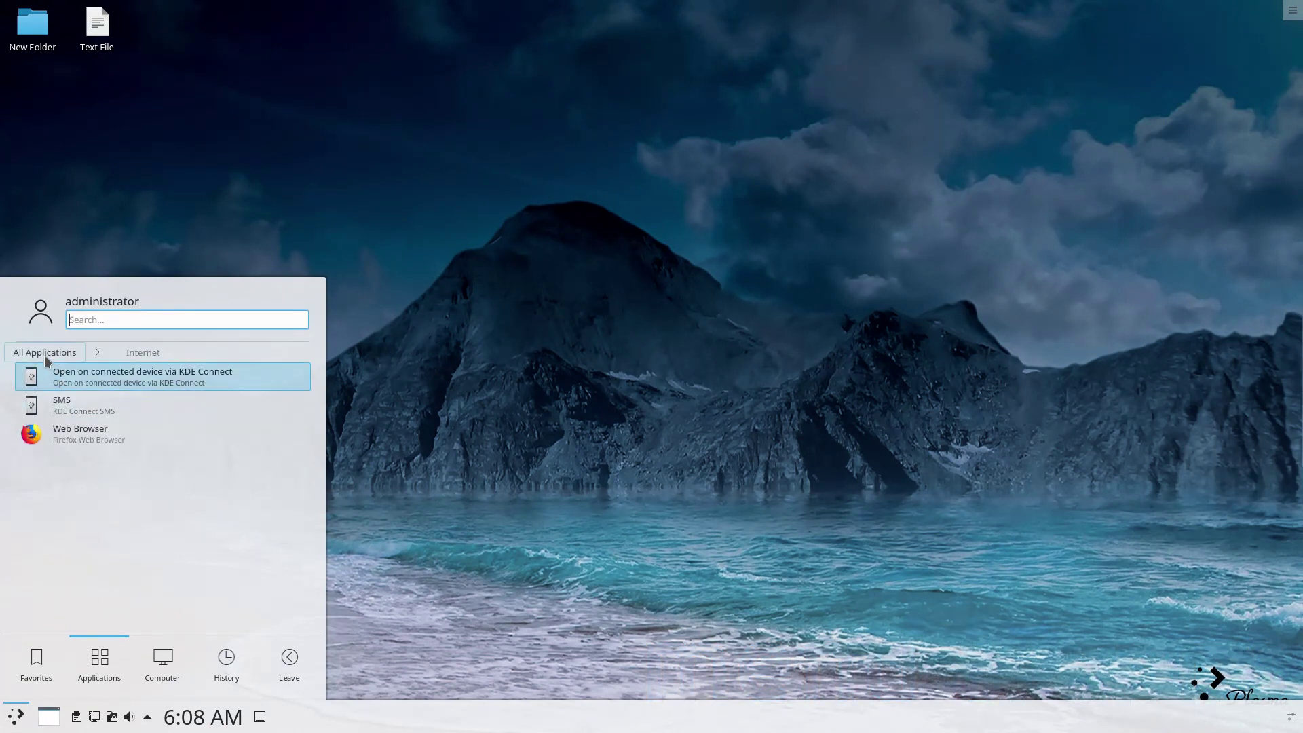
left_click(44, 353)
left_click(55, 436)
left_click(44, 353)
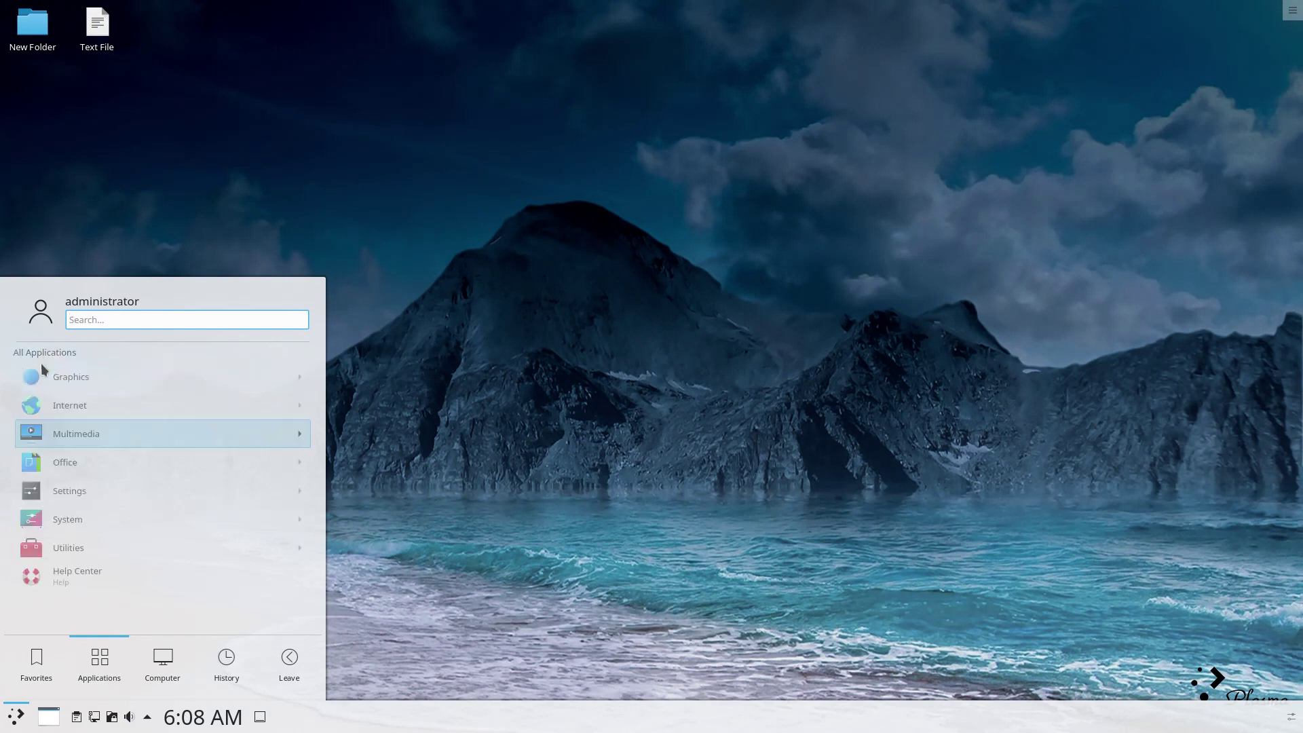
left_click(45, 471)
left_click(44, 353)
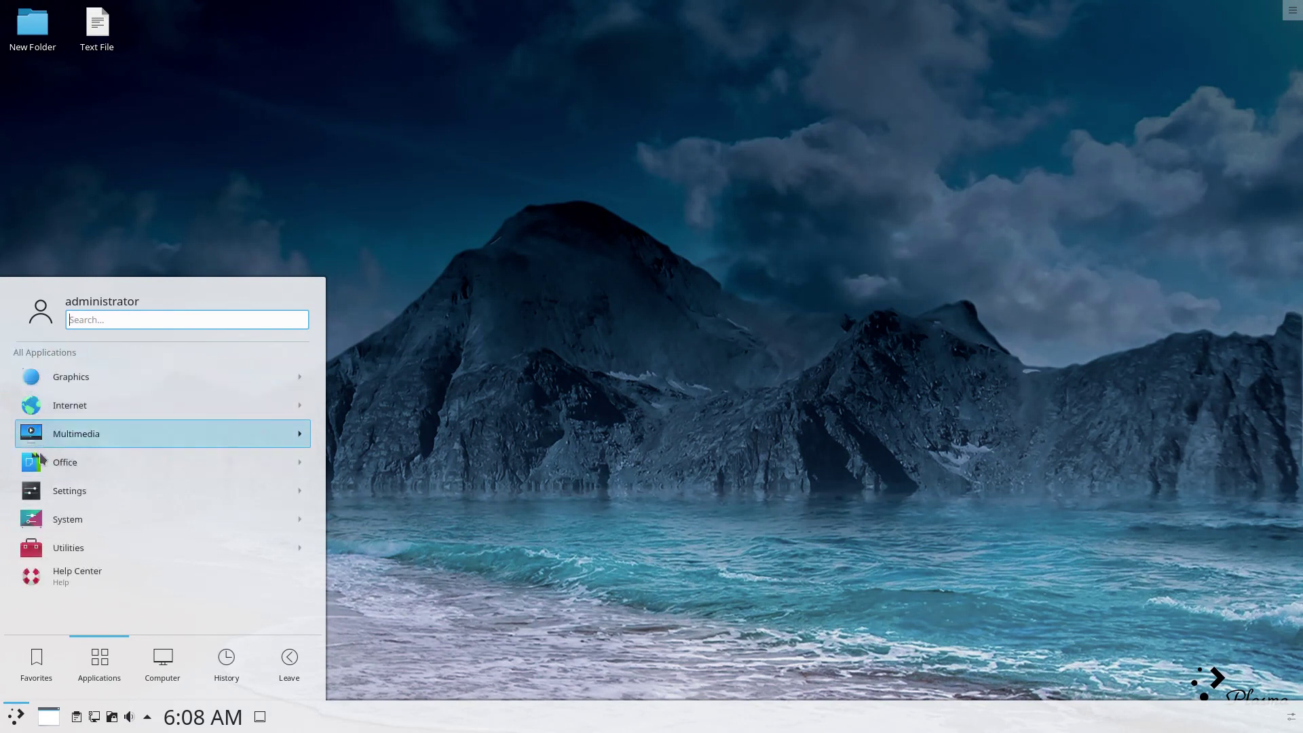
left_click(43, 491)
left_click(43, 352)
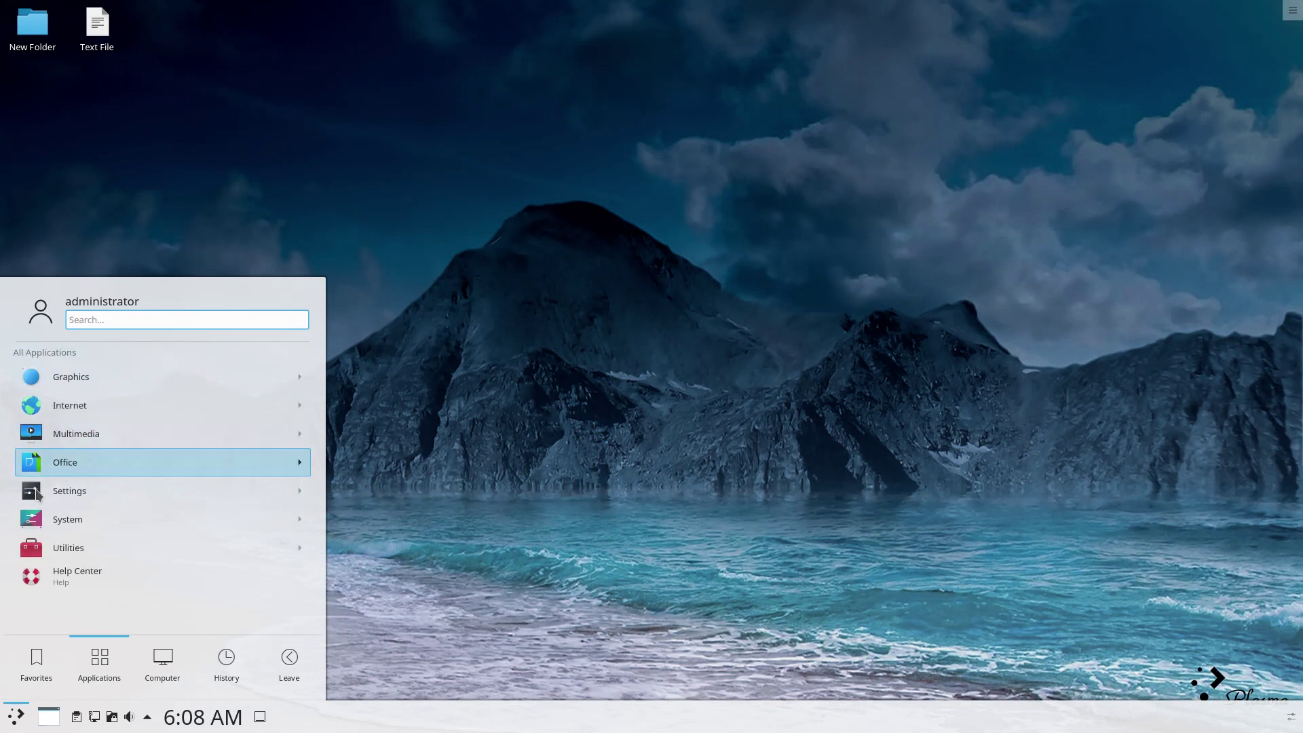
Launch Info Center and Discover from the launcher's System category.
left_click(39, 523)
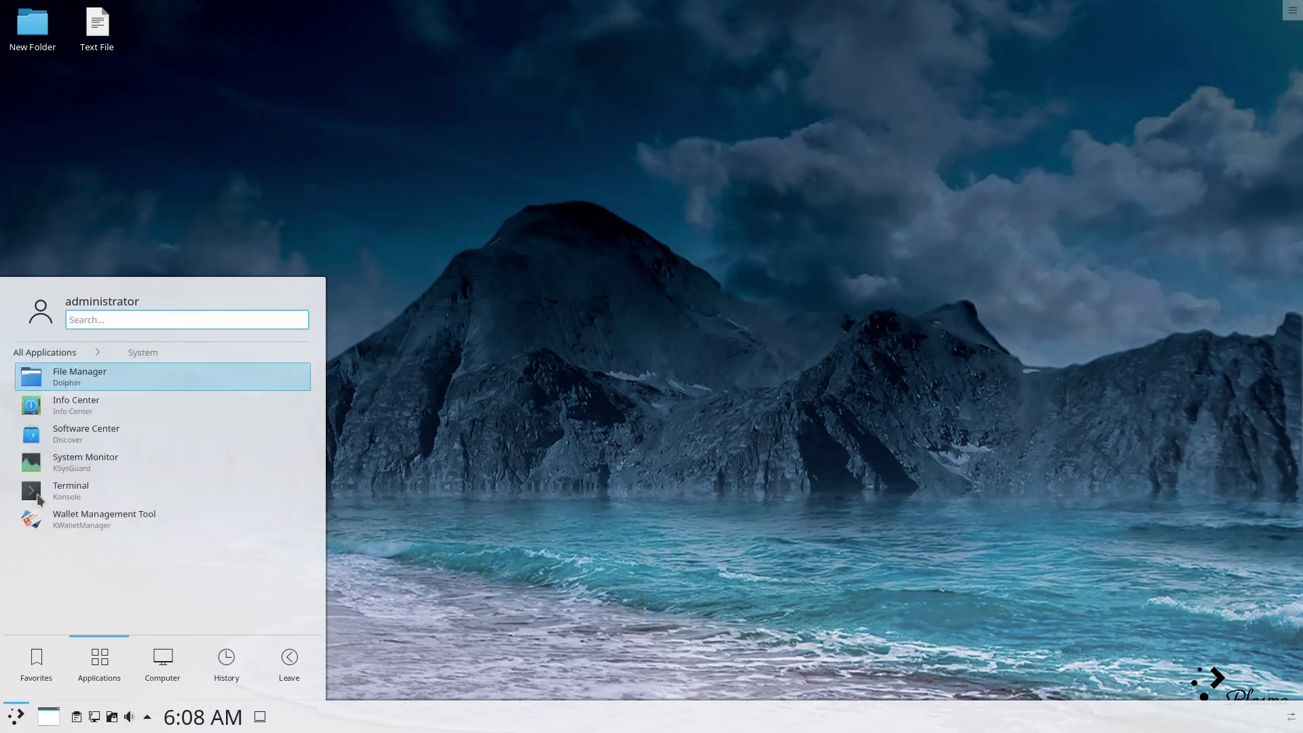
left_click(43, 407)
left_click(16, 716)
left_click(100, 661)
left_click(68, 521)
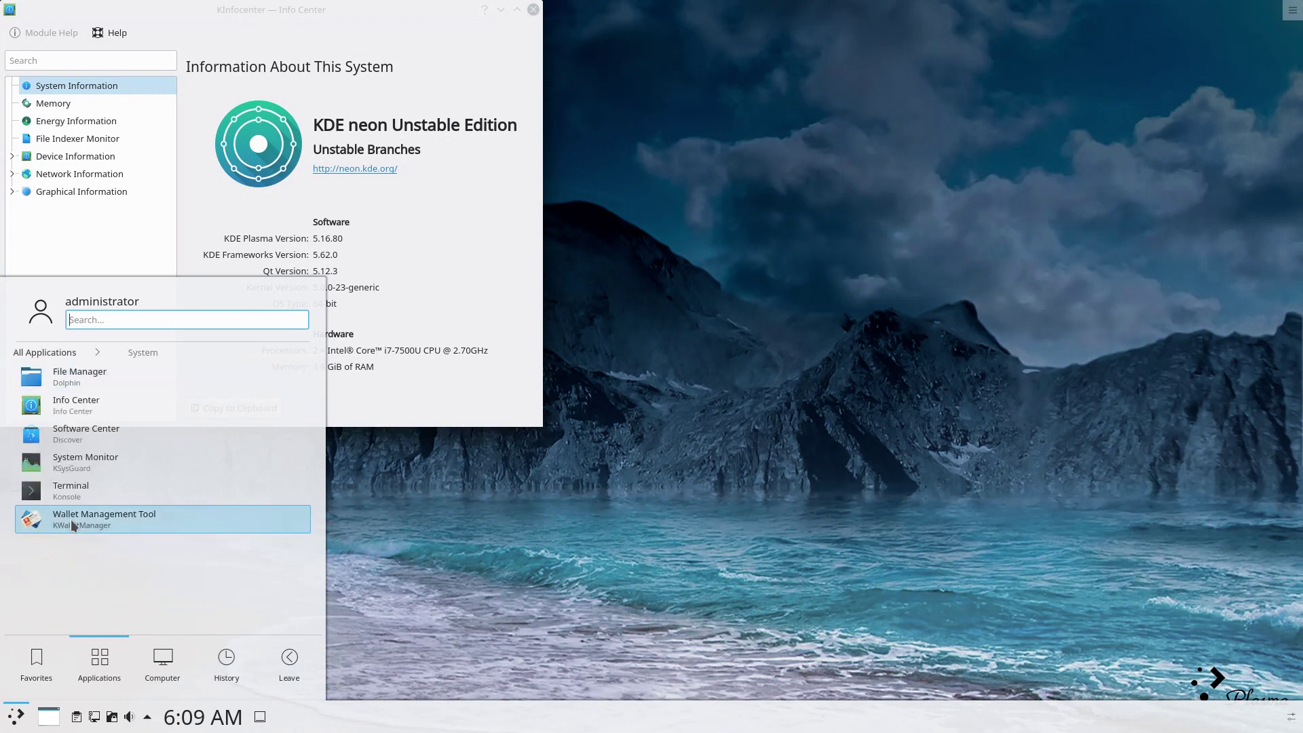
left_click(68, 441)
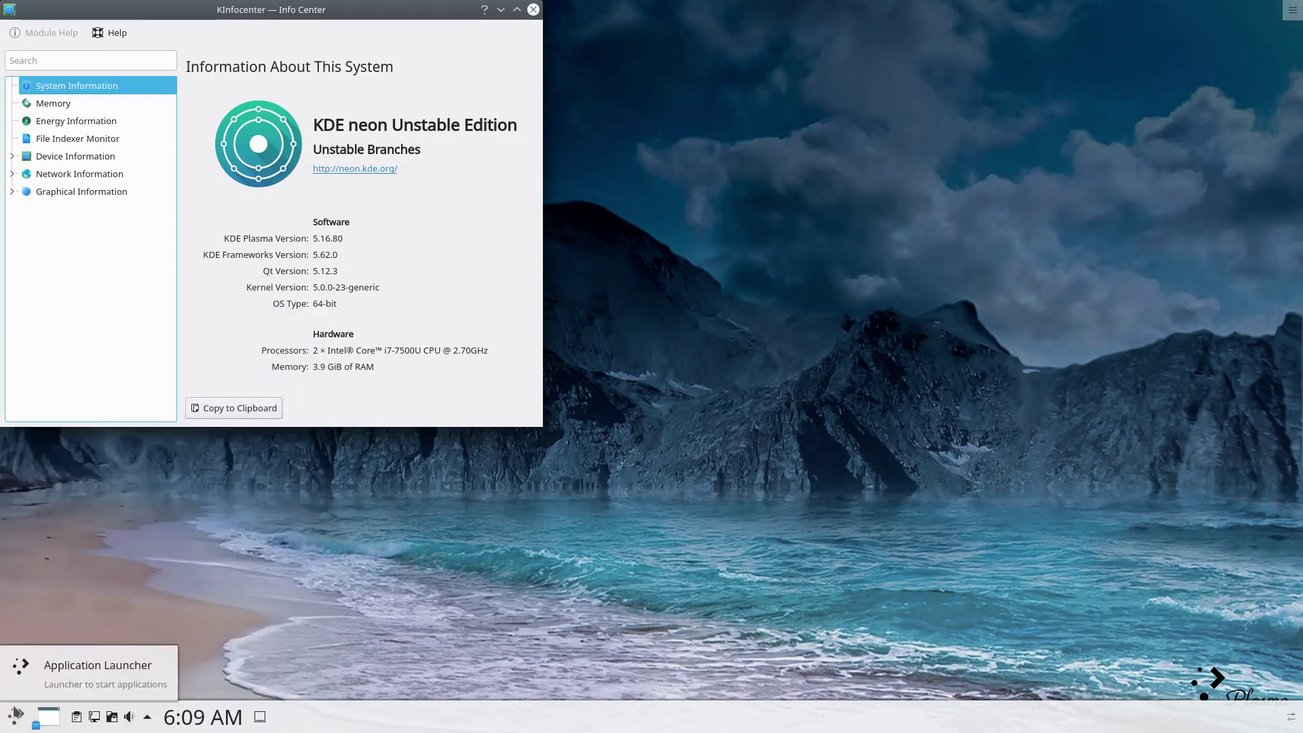
Open Help Center maximized, view its Multimedia manuals page, then close it.
left_click(15, 718)
left_click(100, 661)
left_click(58, 545)
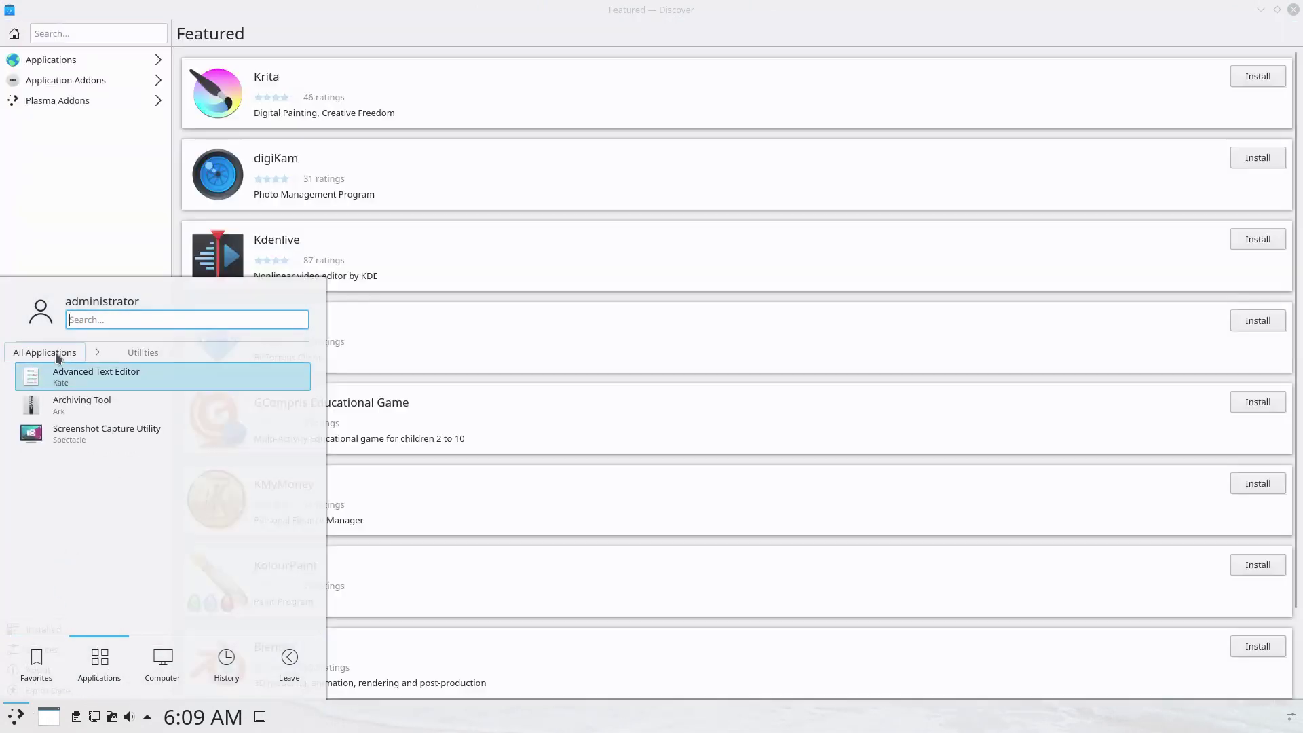
left_click(52, 347)
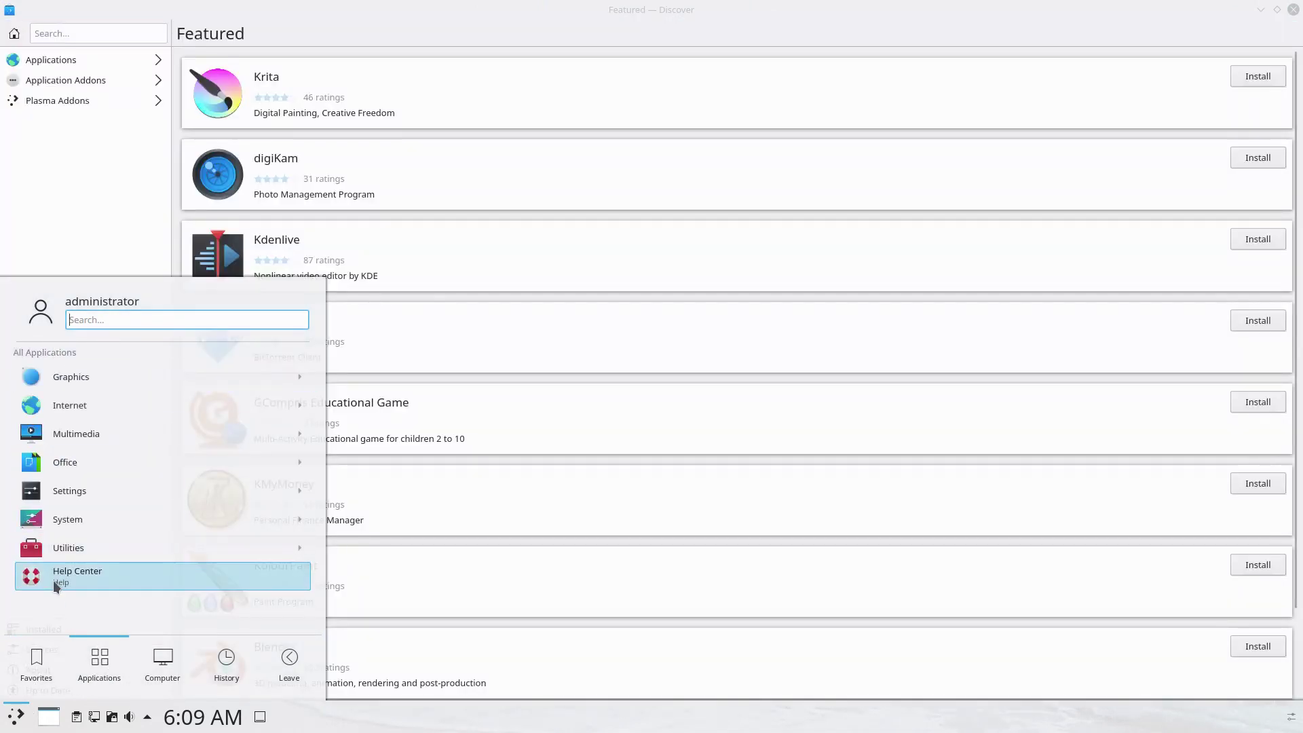
left_click(56, 584)
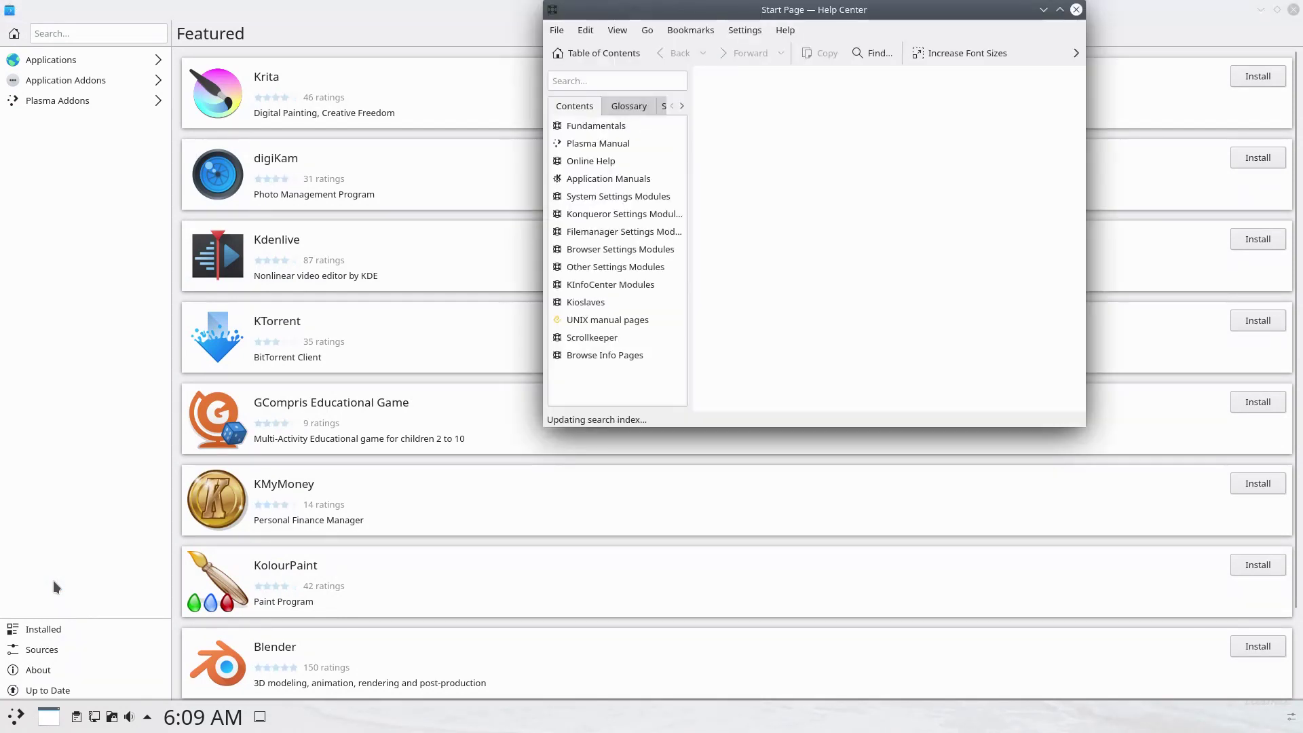
left_click(1059, 9)
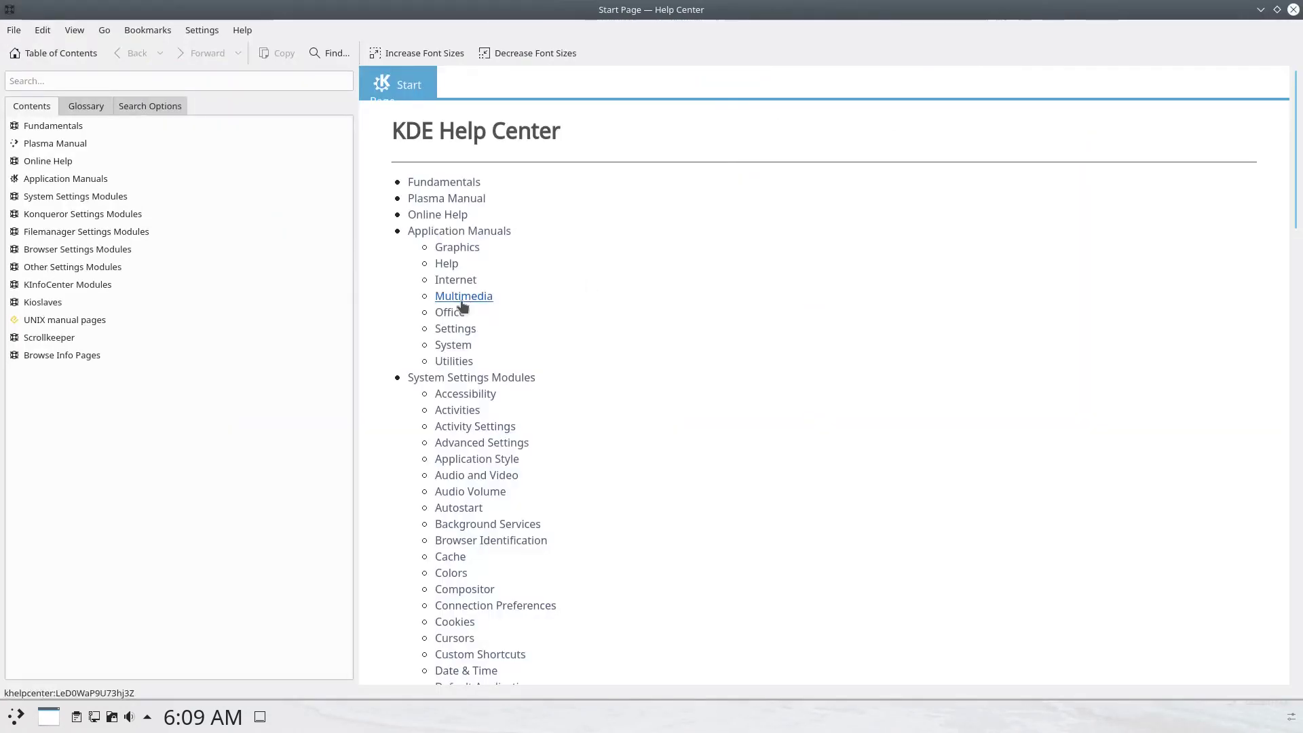
left_click(463, 296)
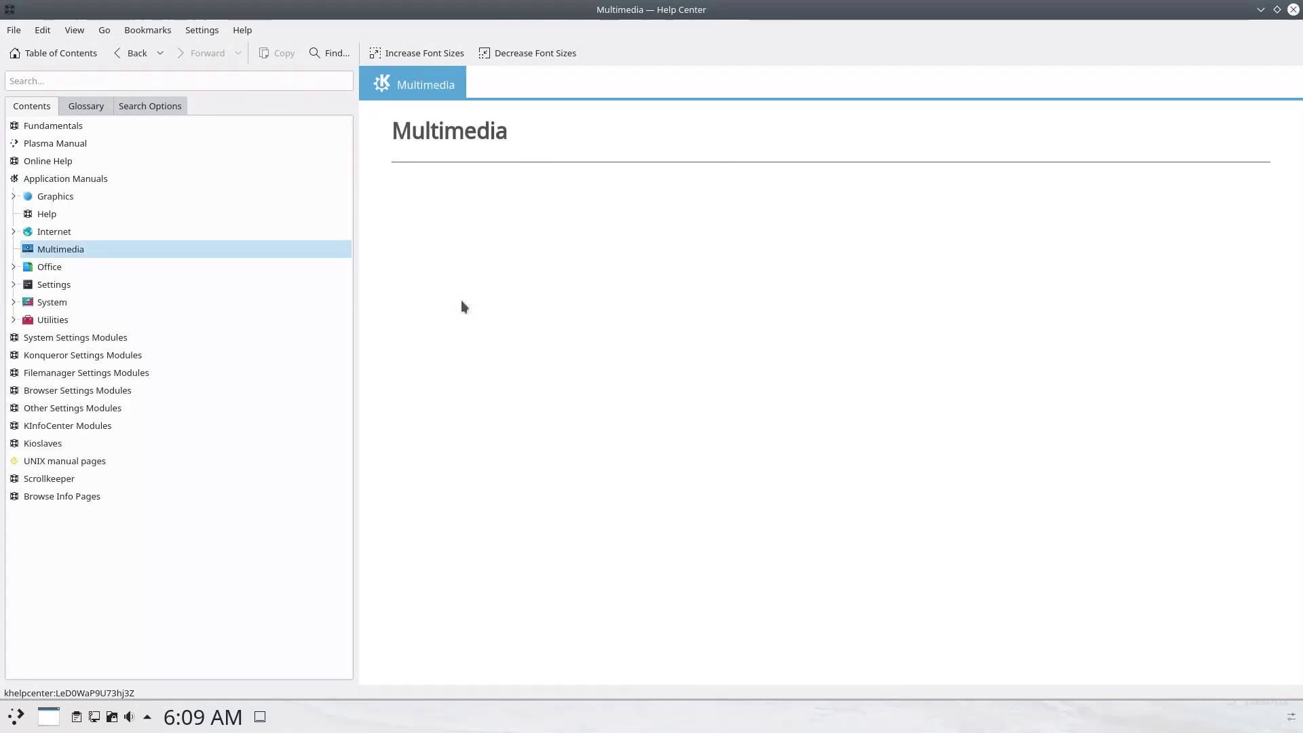
left_click(1292, 9)
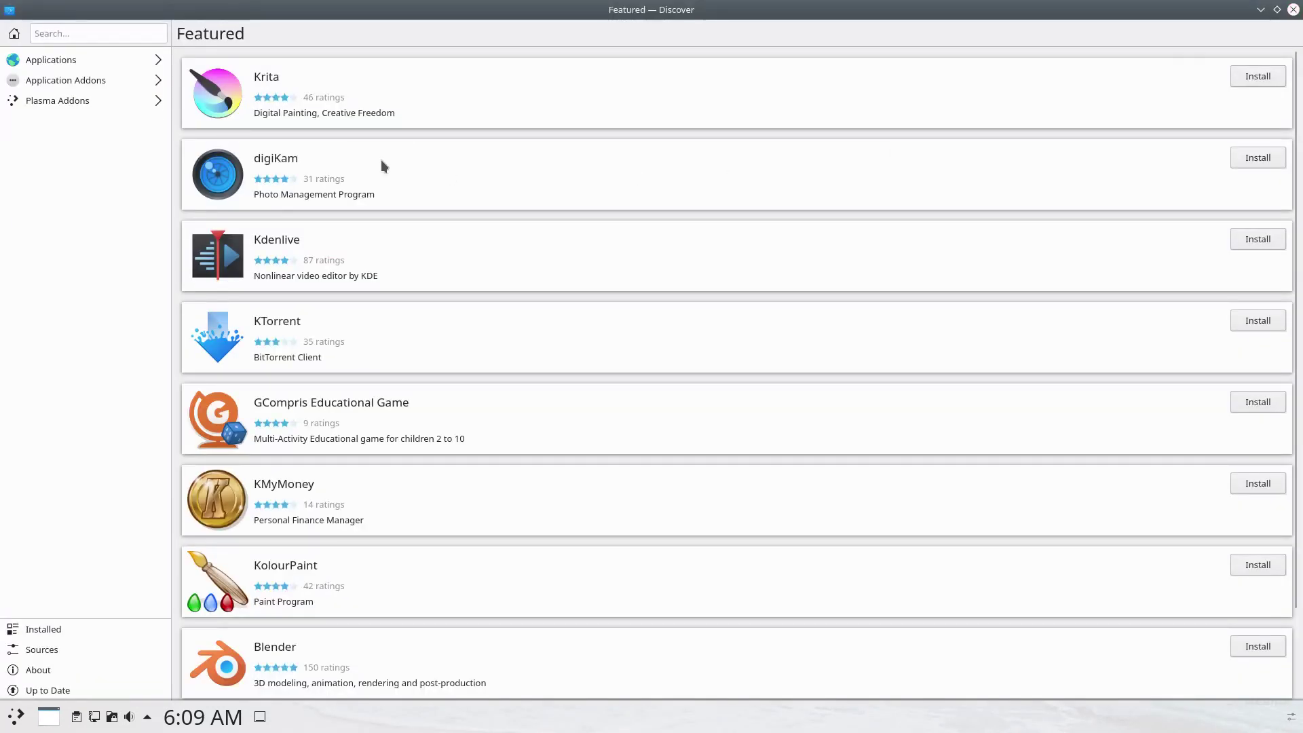
Browse Discover's Applications, Installed, Sources, About and Updates pages, ending on Applications.
left_click(155, 61)
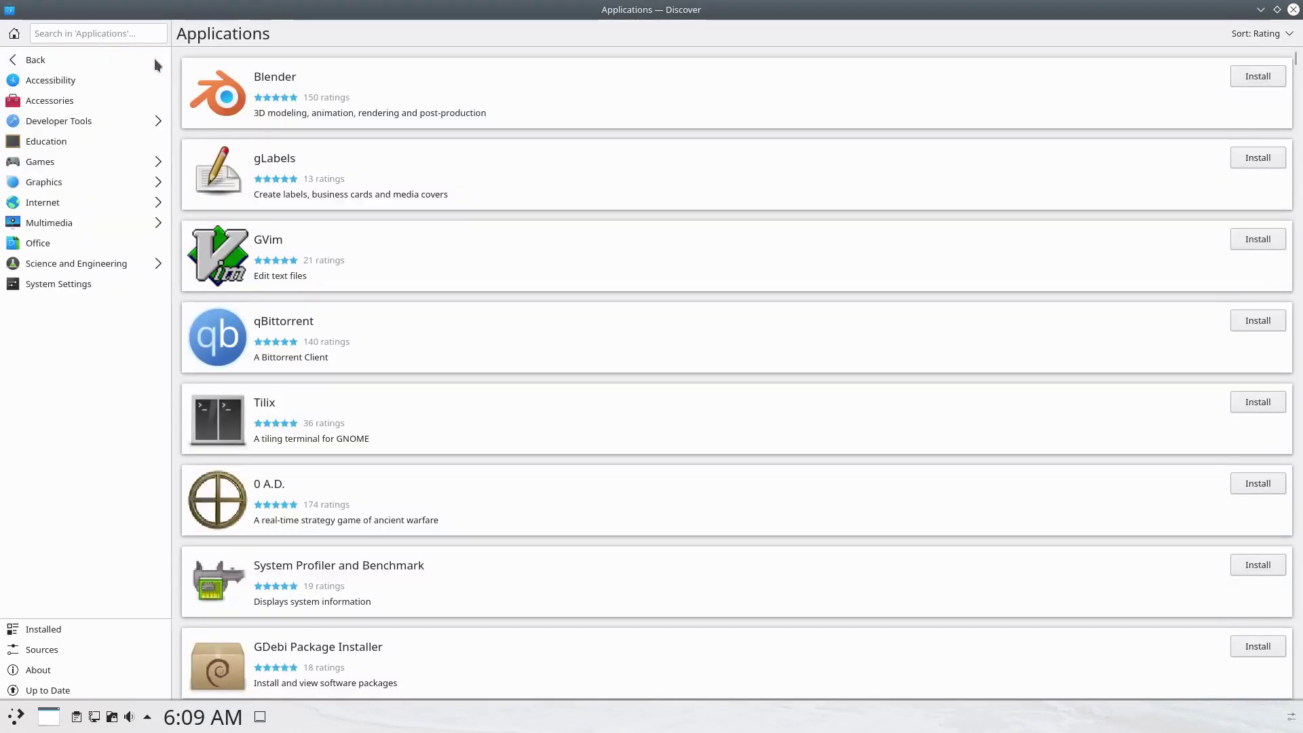
left_click(12, 65)
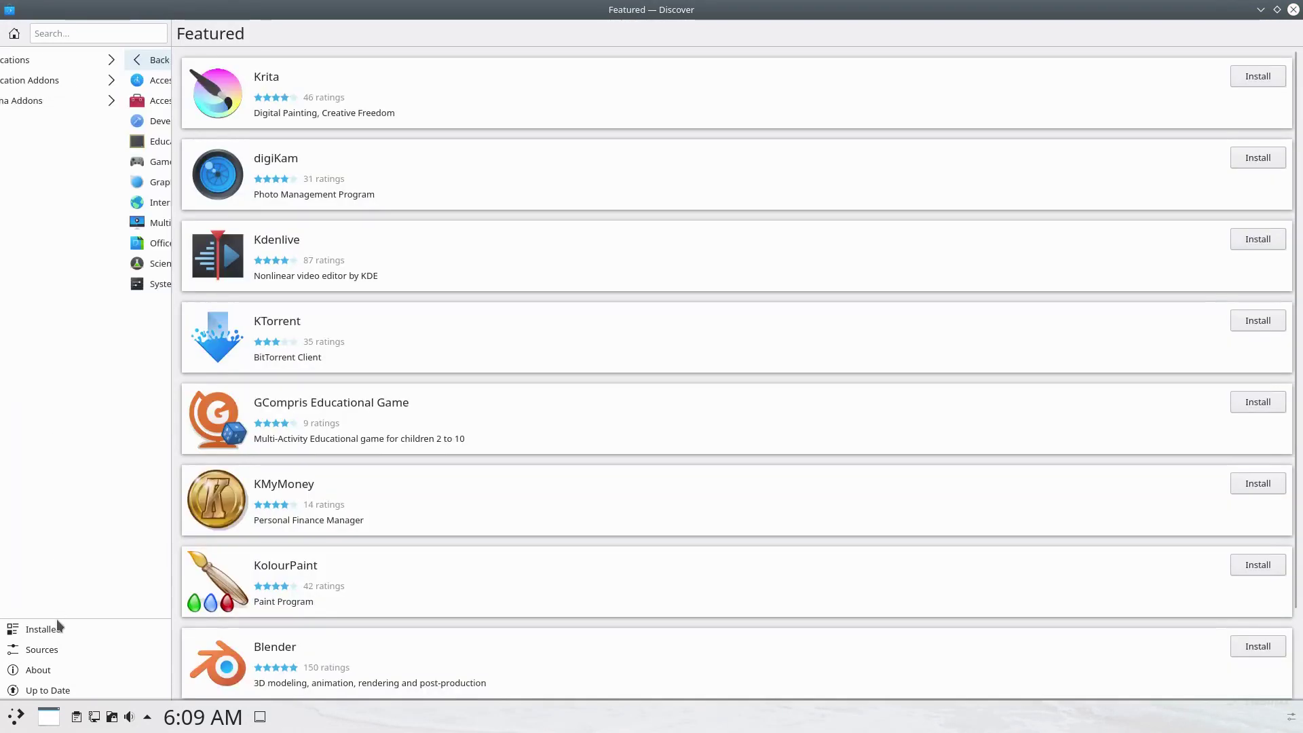
left_click(56, 630)
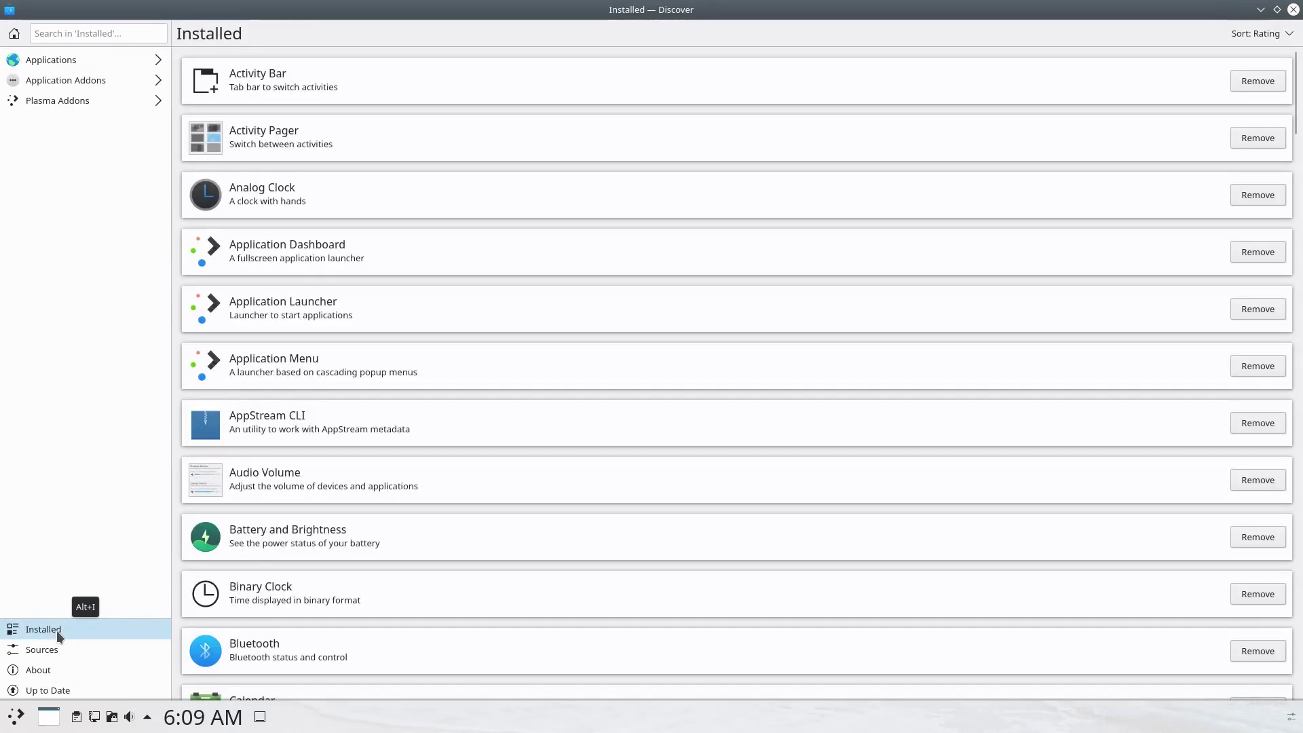
left_click(42, 650)
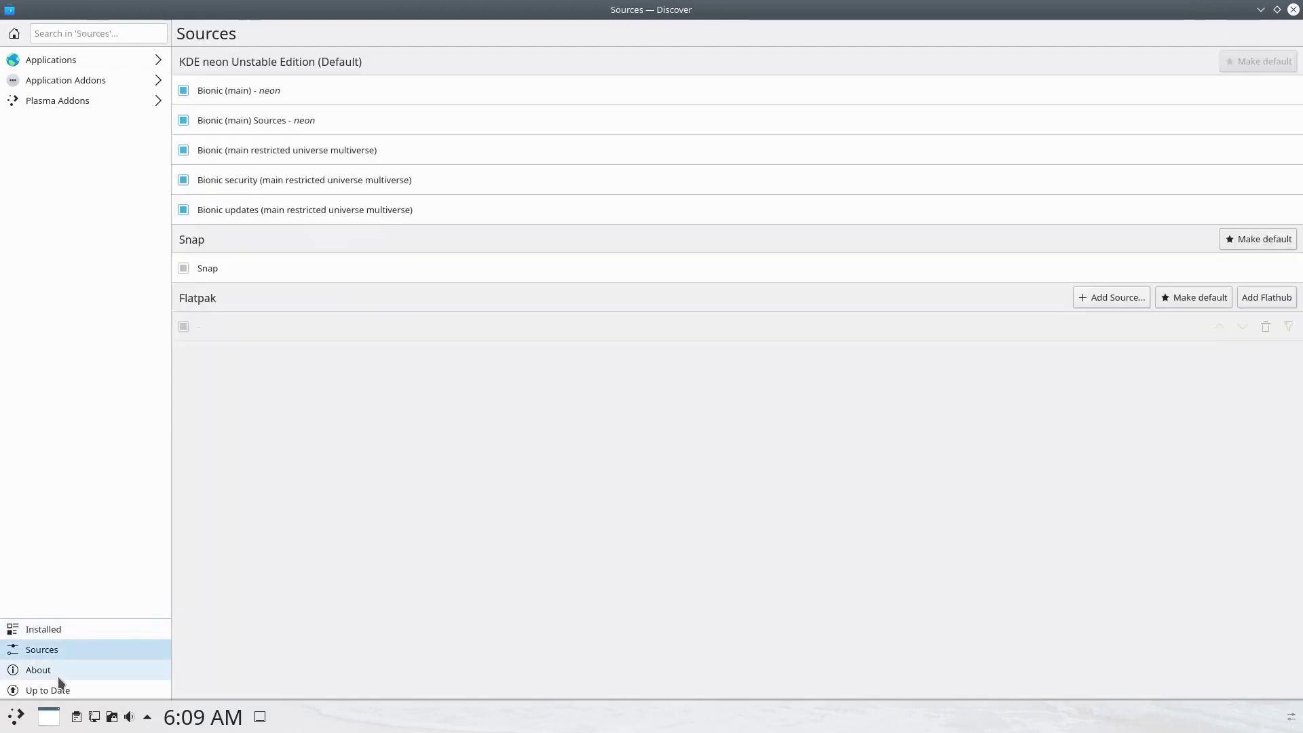
left_click(58, 674)
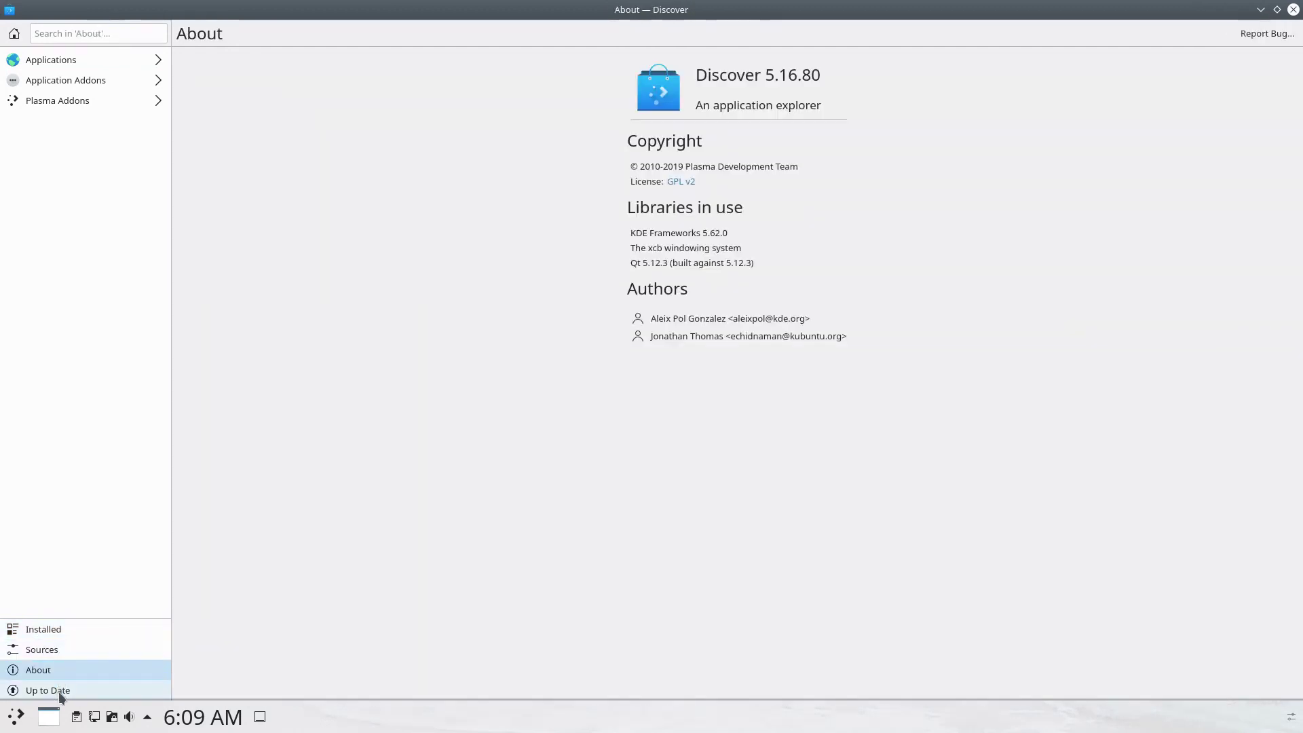
left_click(60, 694)
left_click(76, 33)
left_click(66, 624)
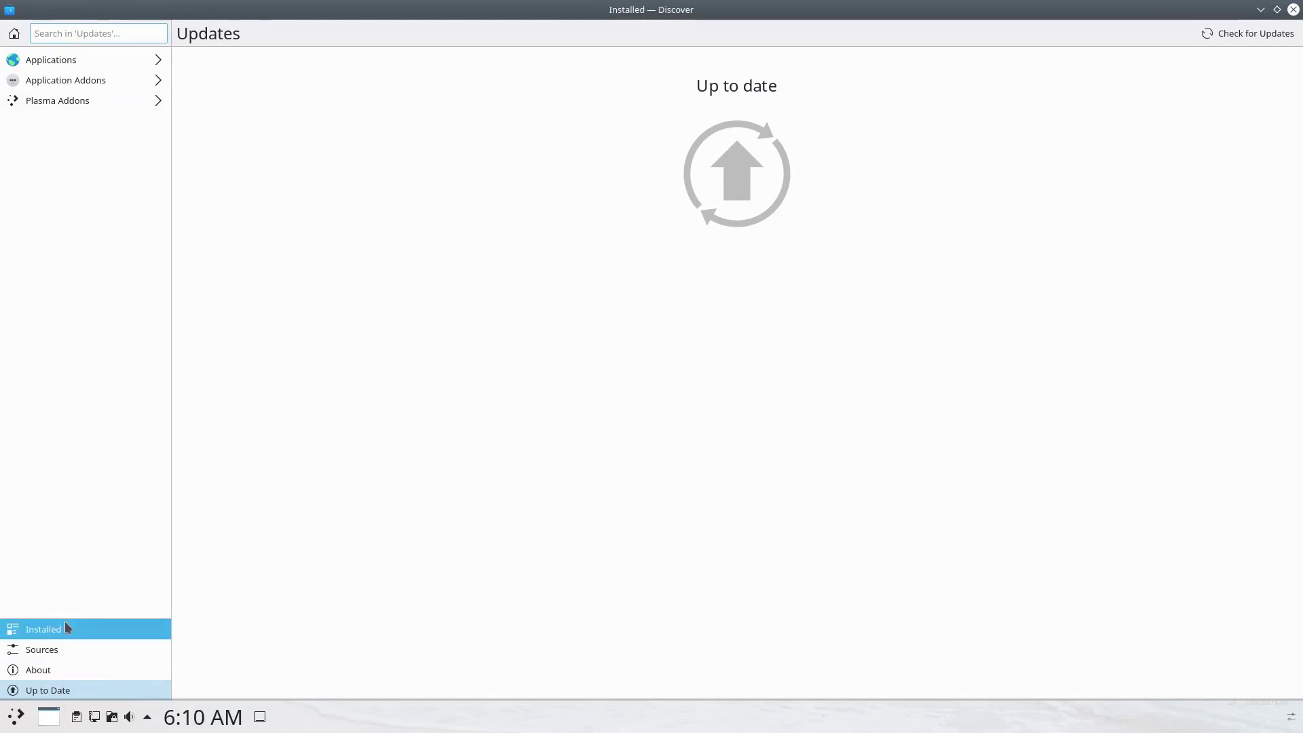
left_click(76, 61)
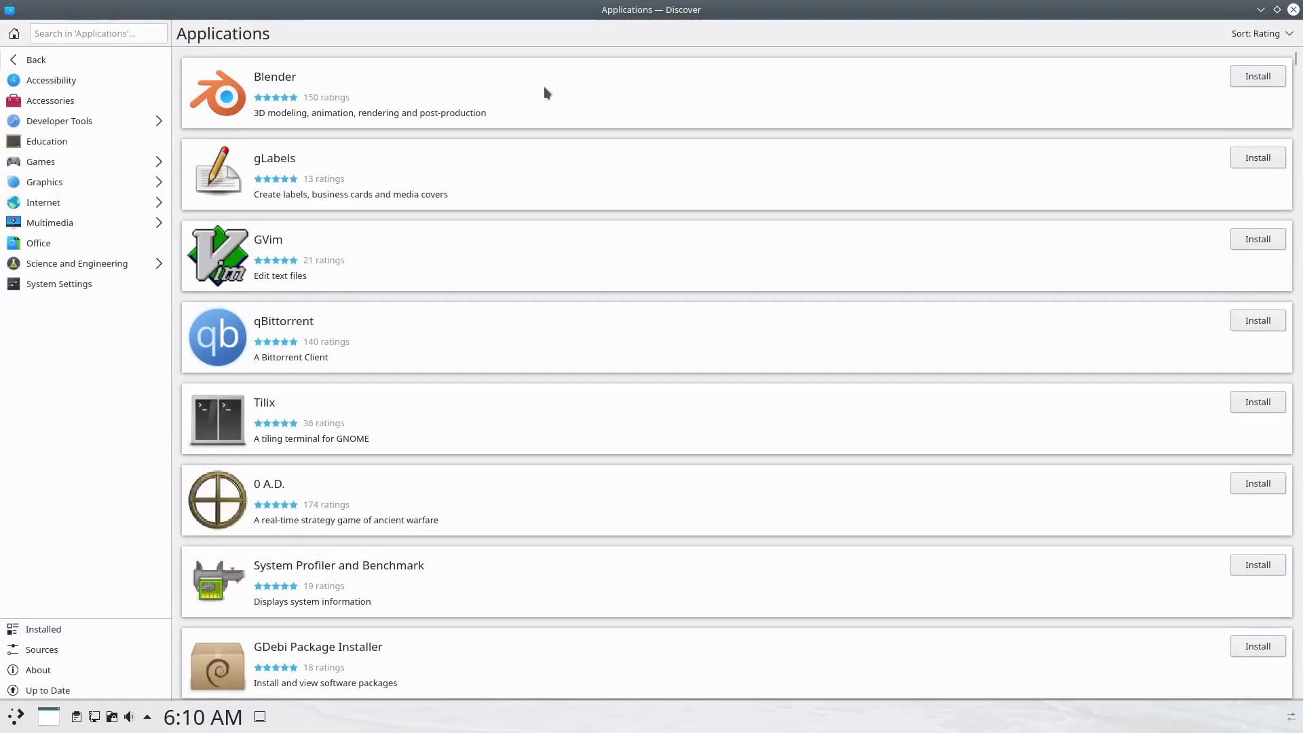
Search Discover for 'kdenl' and install Kdenlive, authorizing with the account password.
left_click(113, 32)
type("kdenl")
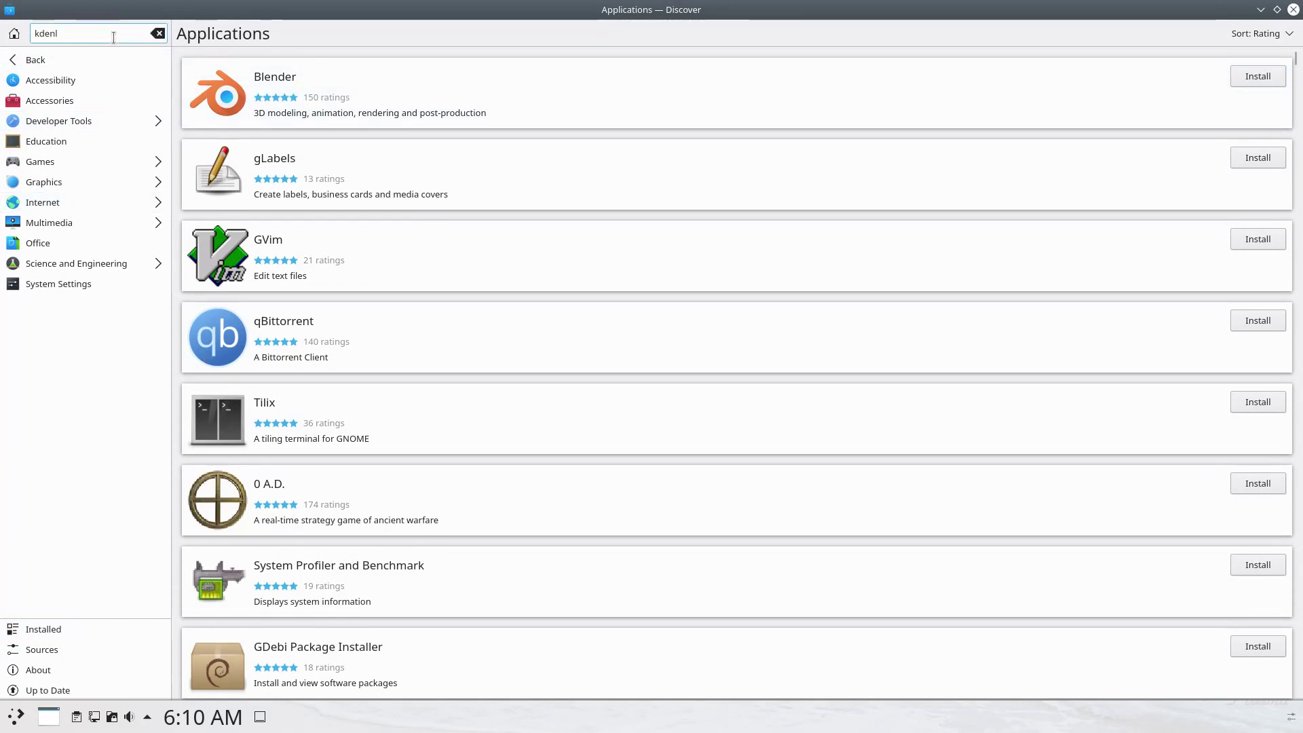
left_click(243, 89)
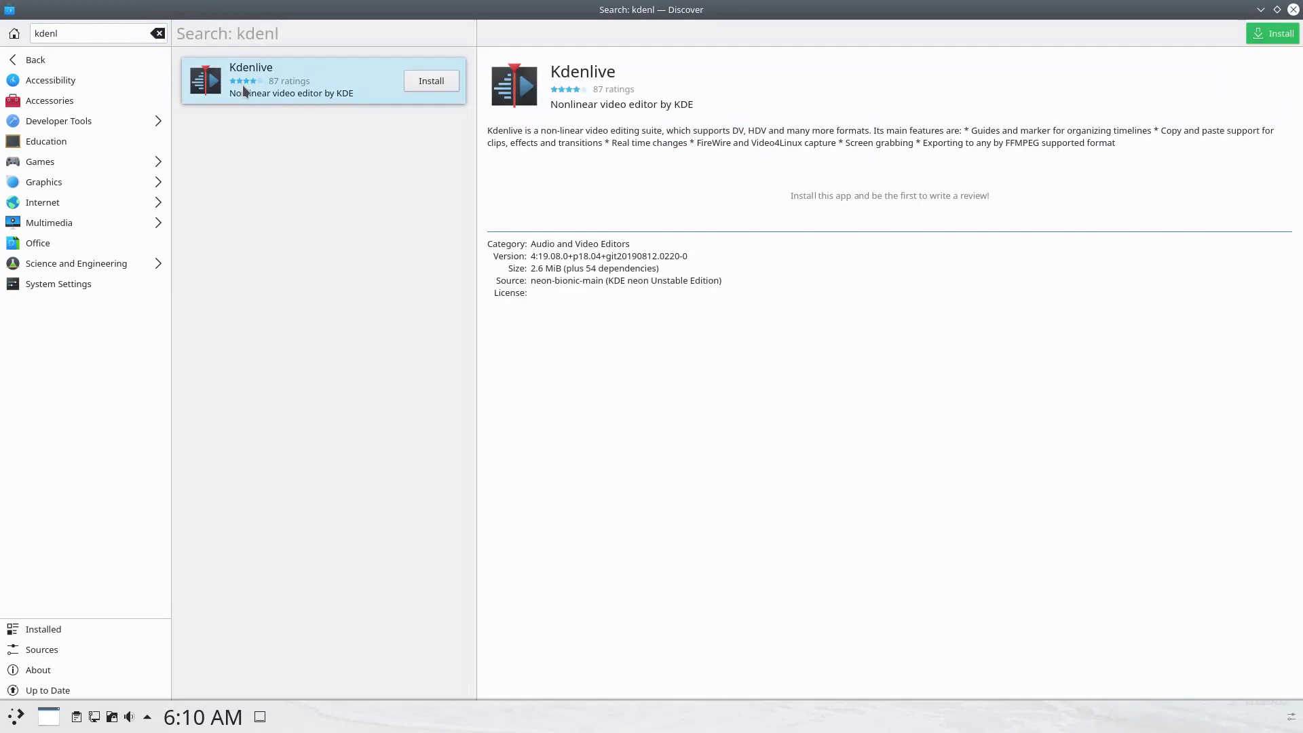
left_click(1257, 34)
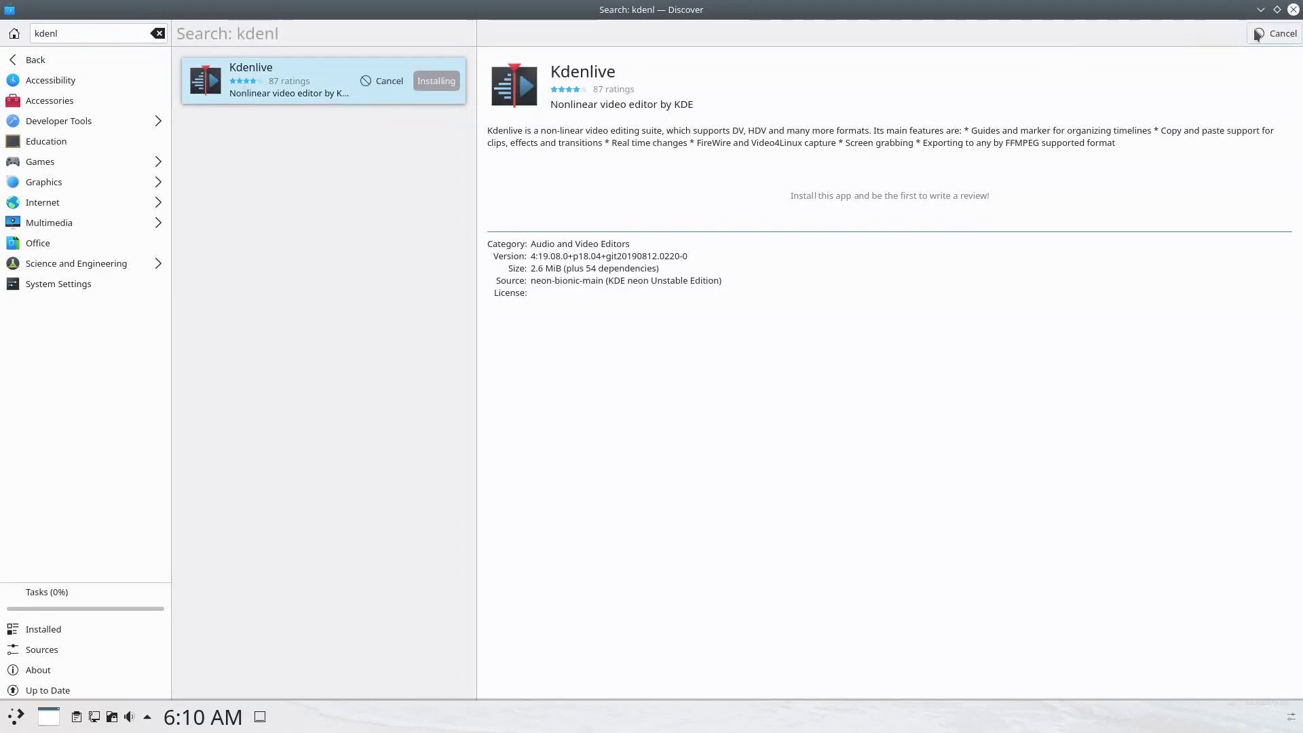
key("Return")
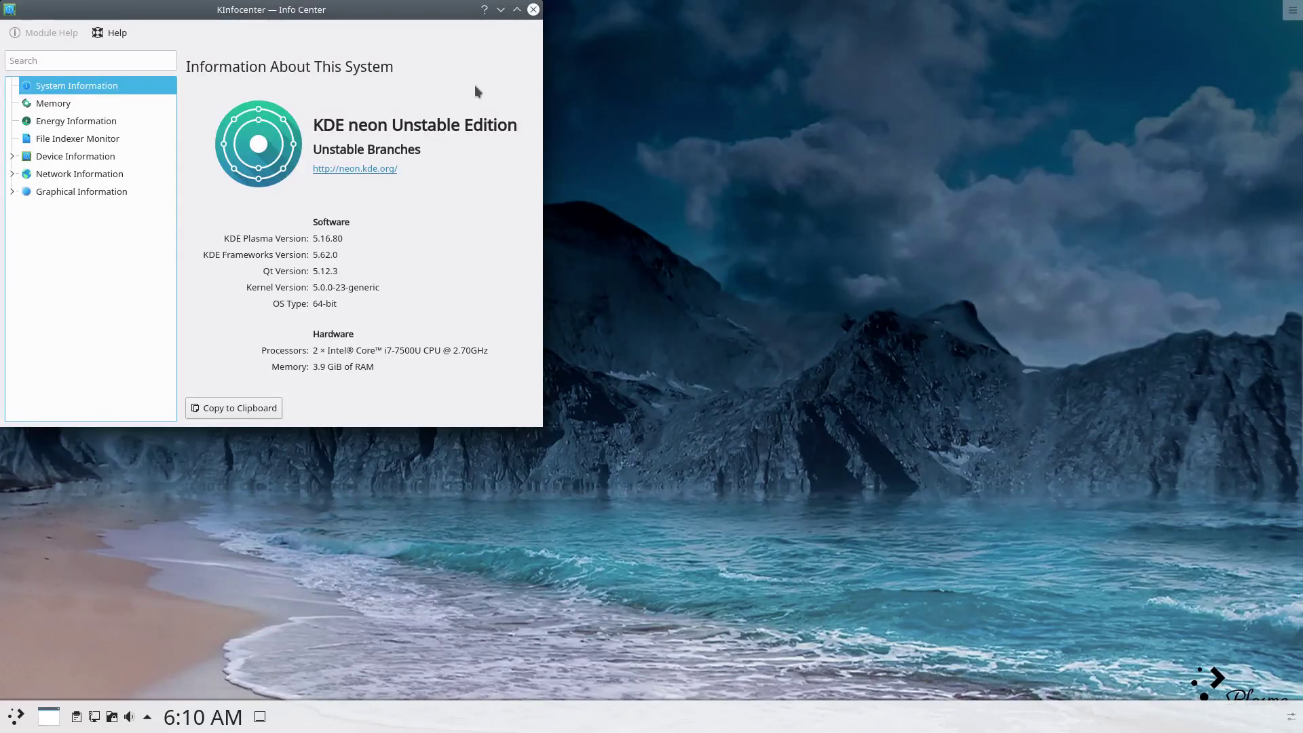
Close Info Center, launch KSysGuard and tile its System Load graphs top-right.
left_click(533, 10)
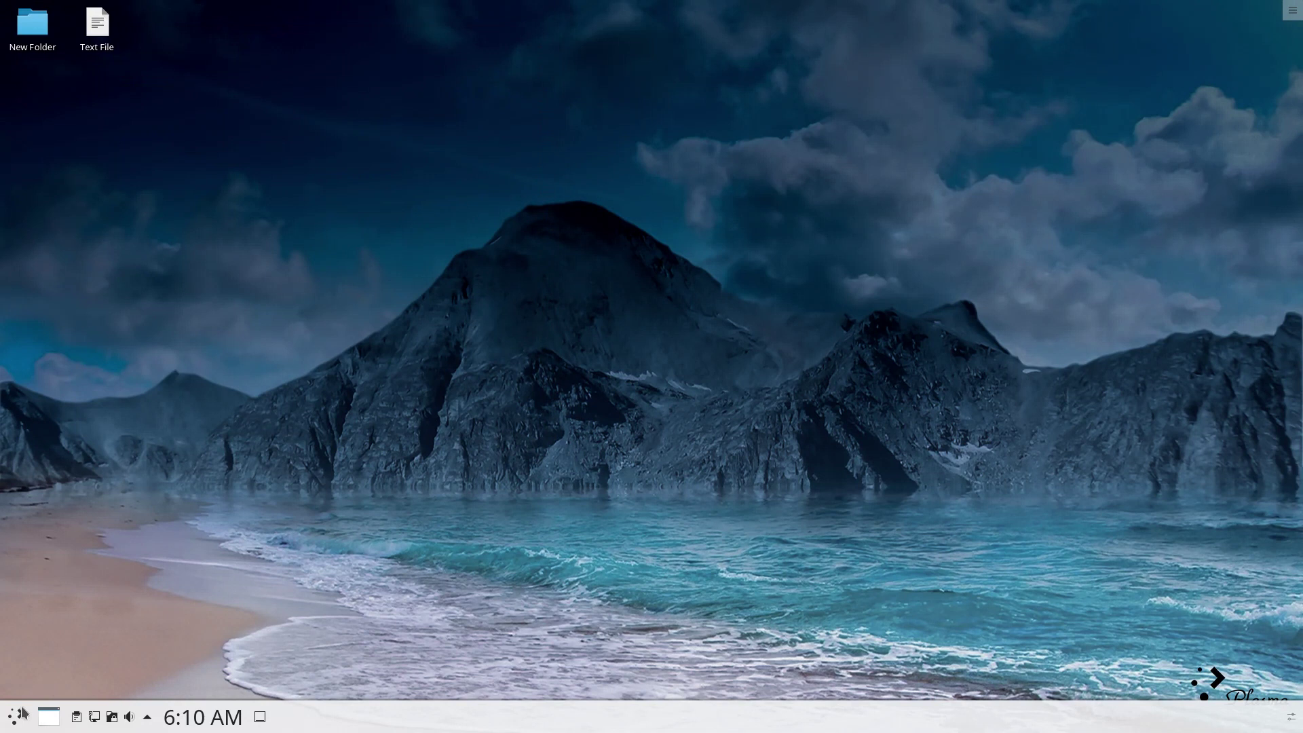
left_click(22, 711)
type("ks")
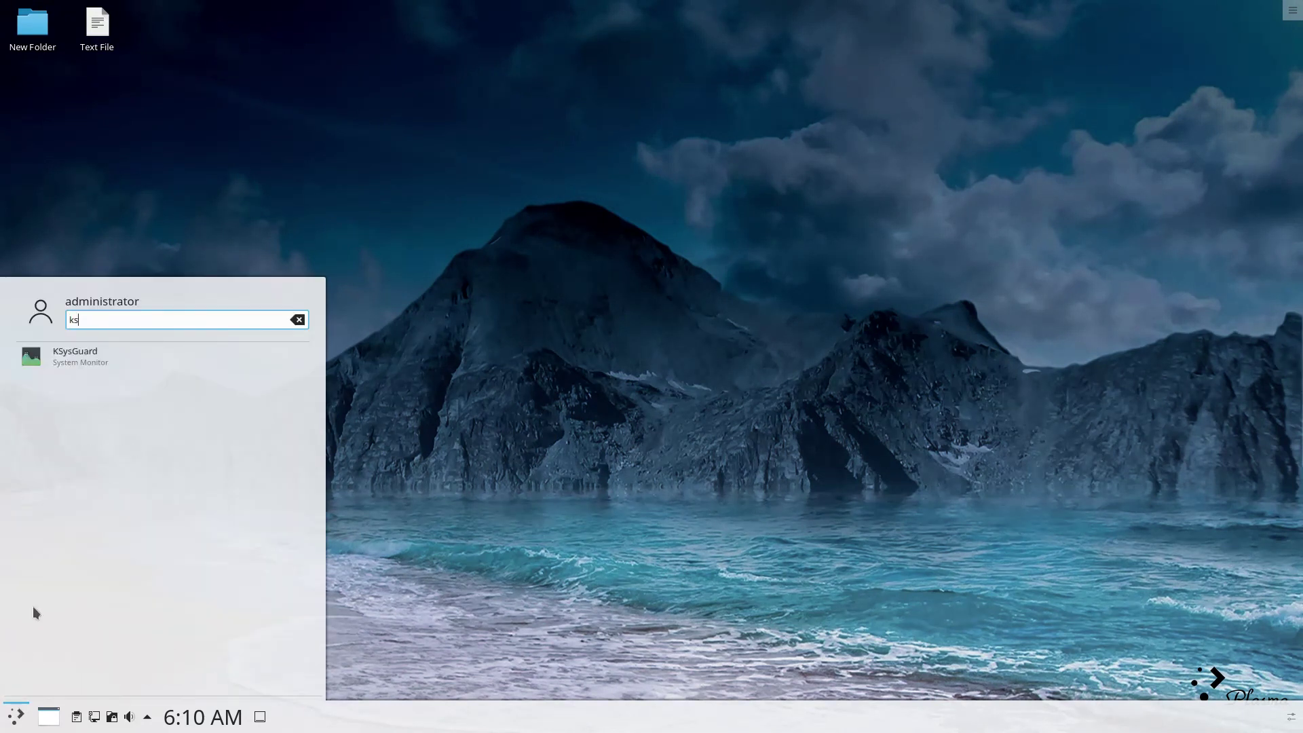
left_click(62, 360)
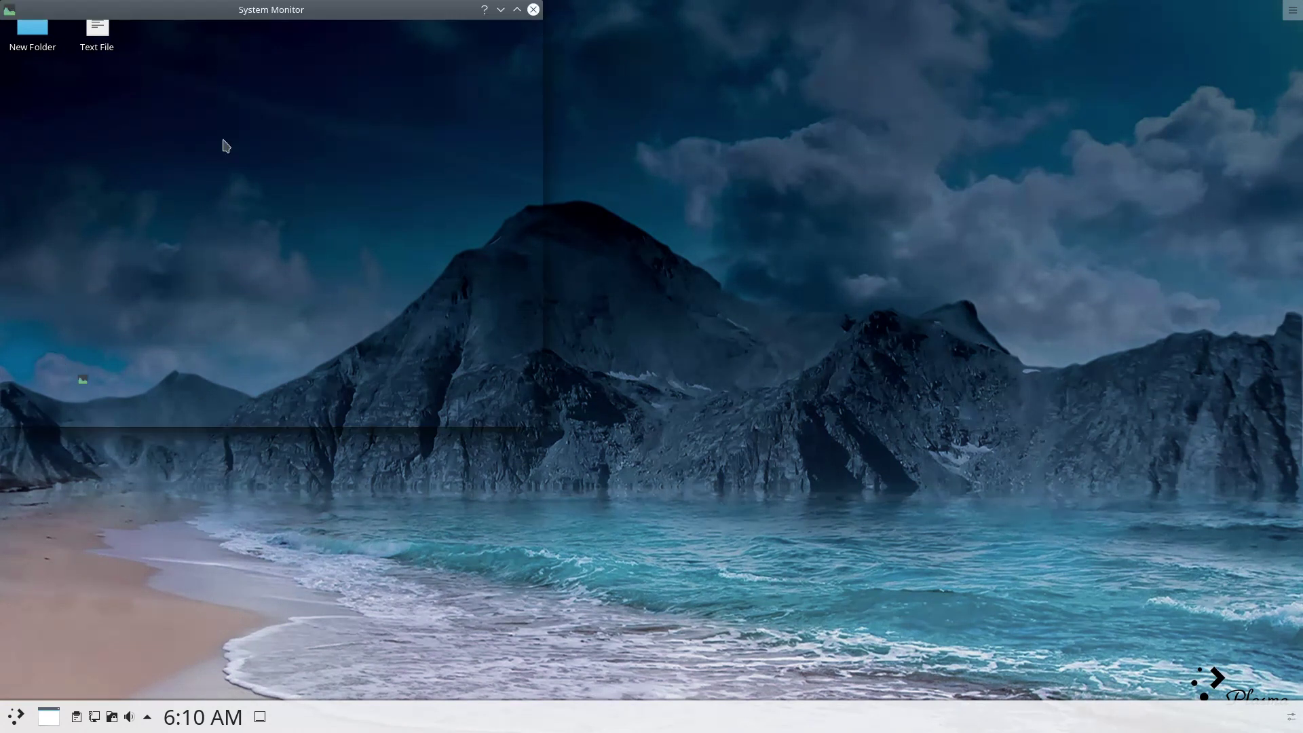
left_click(112, 53)
left_click_drag(175, 12, 1299, 6)
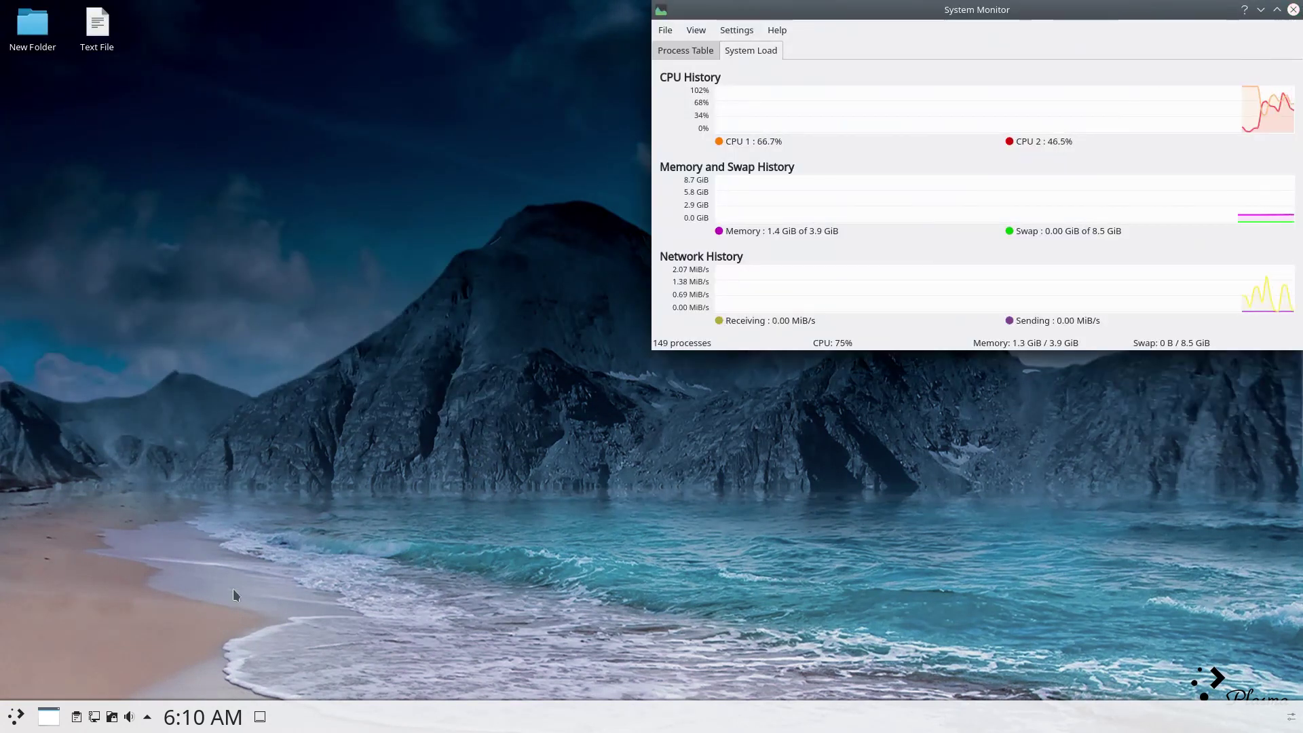
left_click(16, 717)
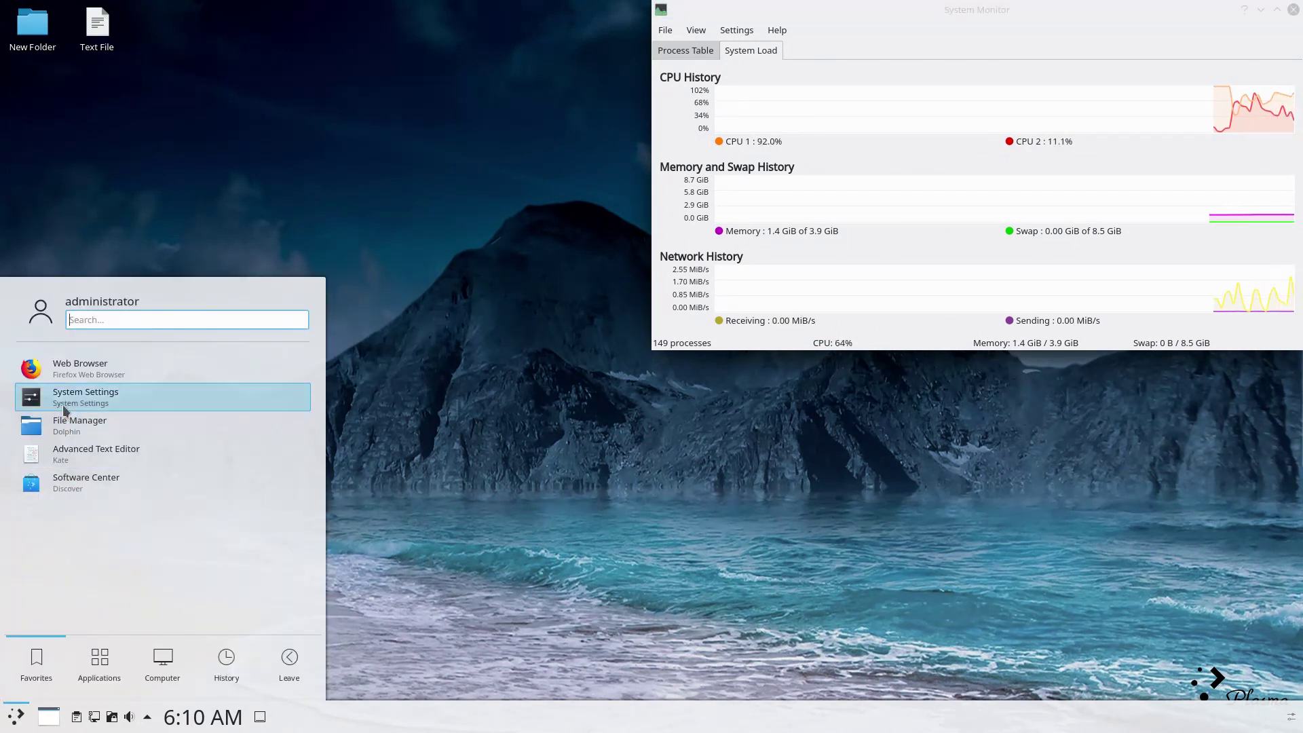
left_click(64, 412)
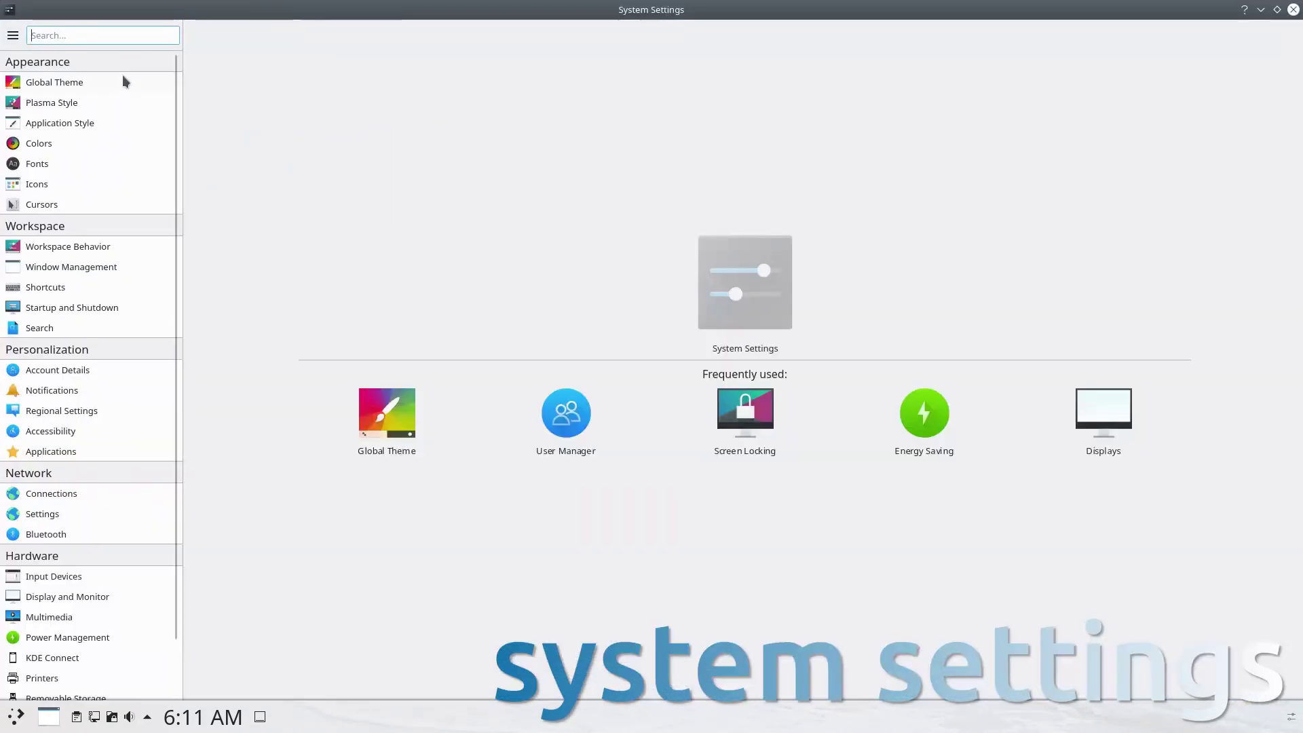
Apply the Breeze Dark global theme and review Application Style's GNOME/GTK options.
left_click(112, 81)
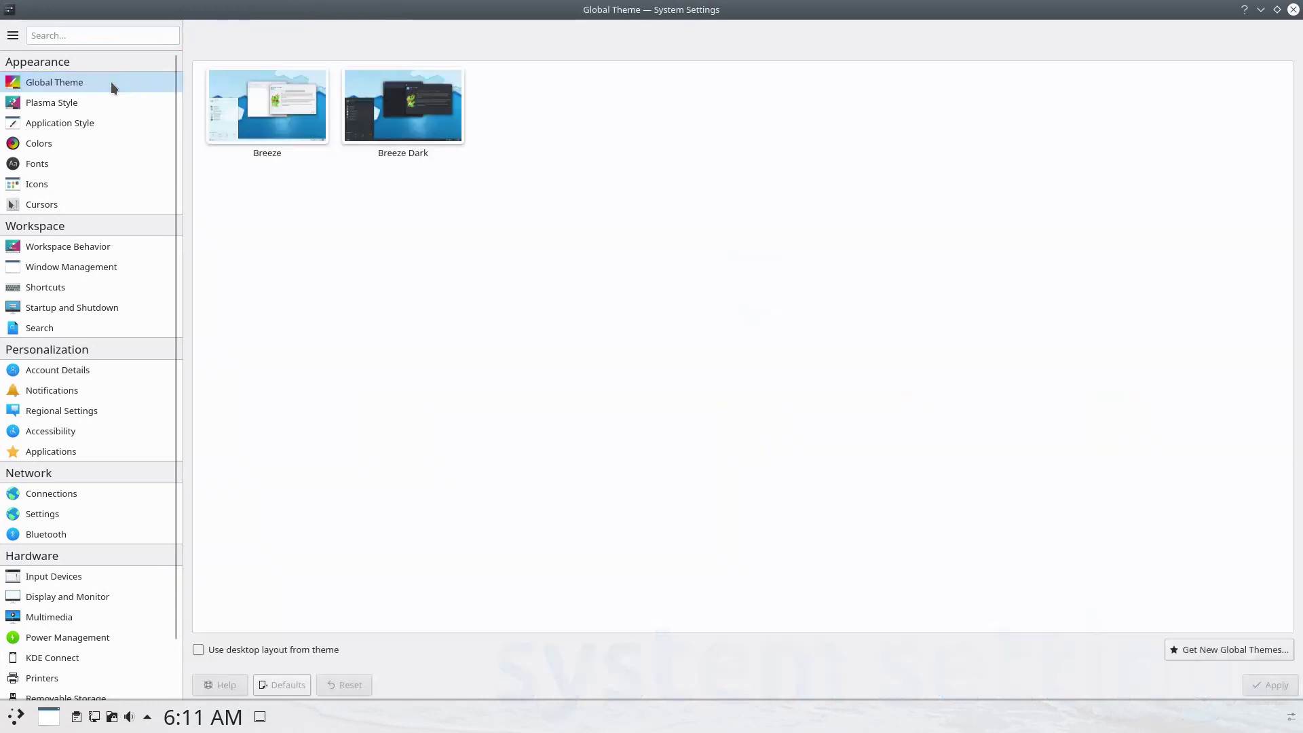
left_click(356, 98)
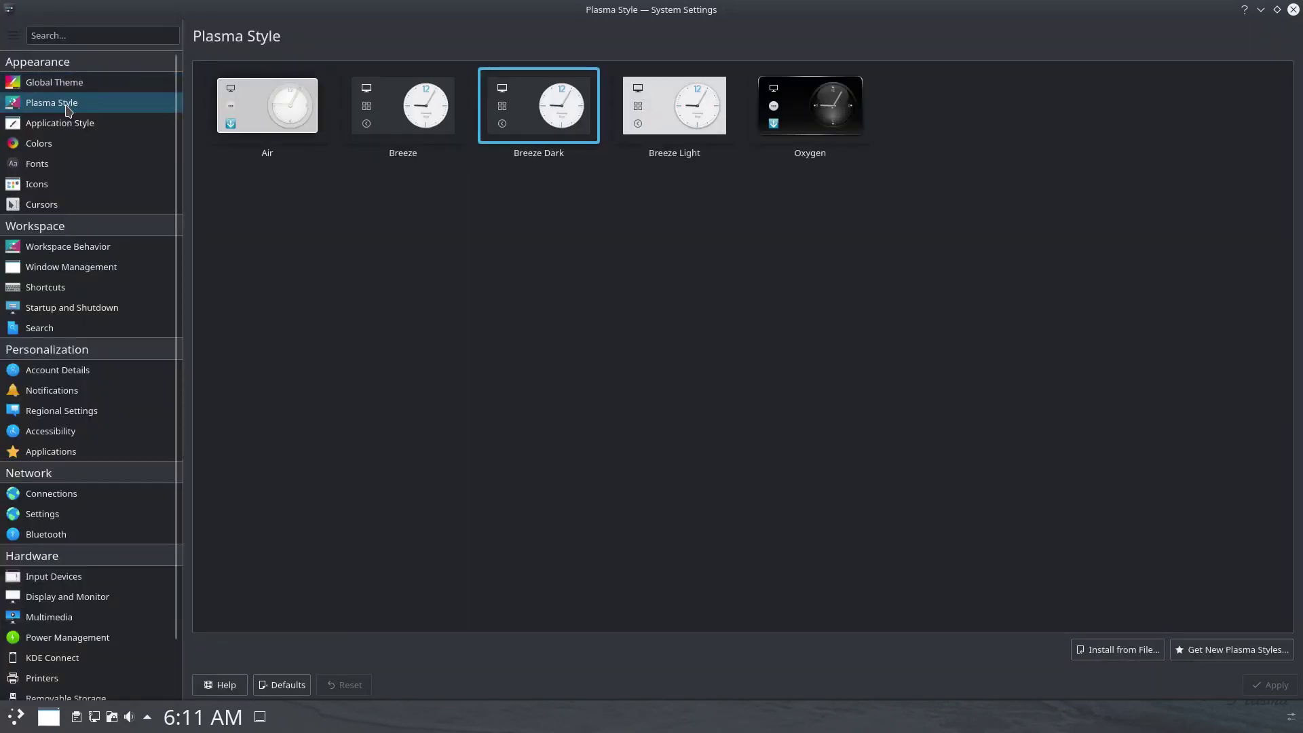
left_click(68, 125)
left_click(228, 81)
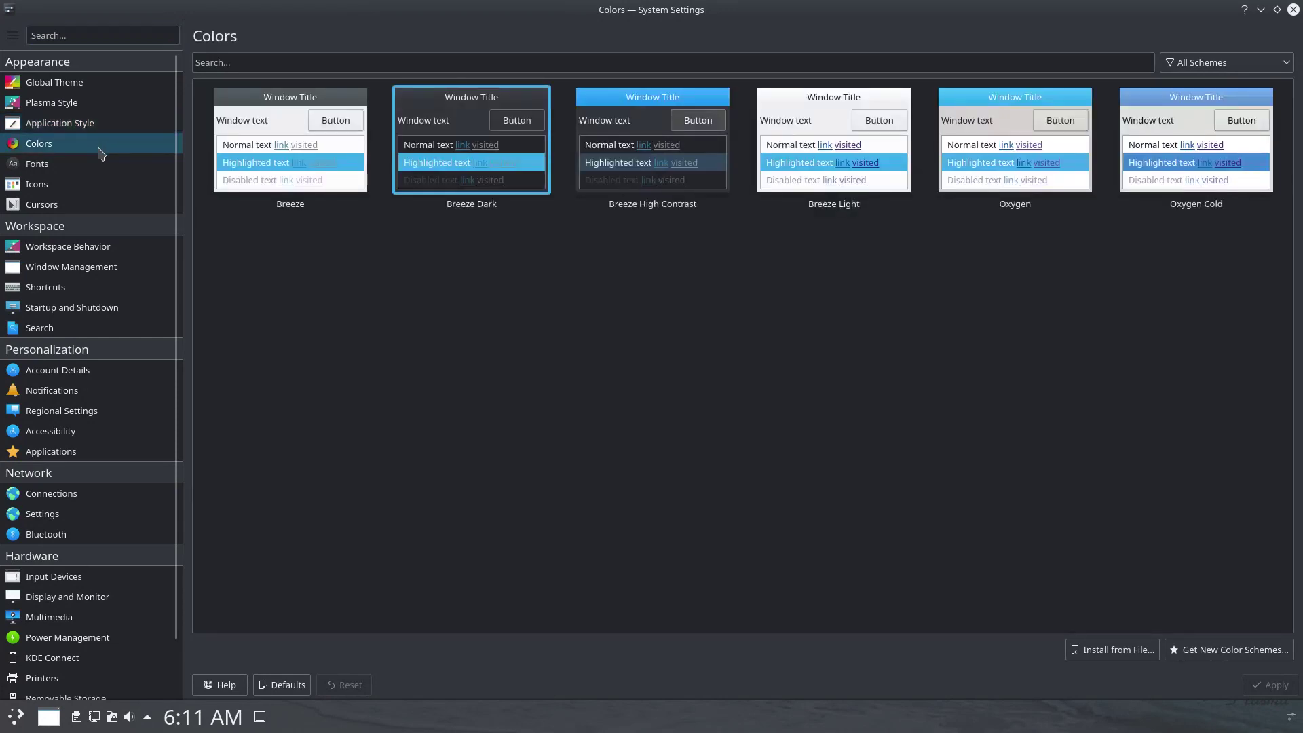
Browse Fonts (system fonts only), Icons and Cursors pages, then apply the pending changes.
right_click(102, 164)
left_click(102, 164)
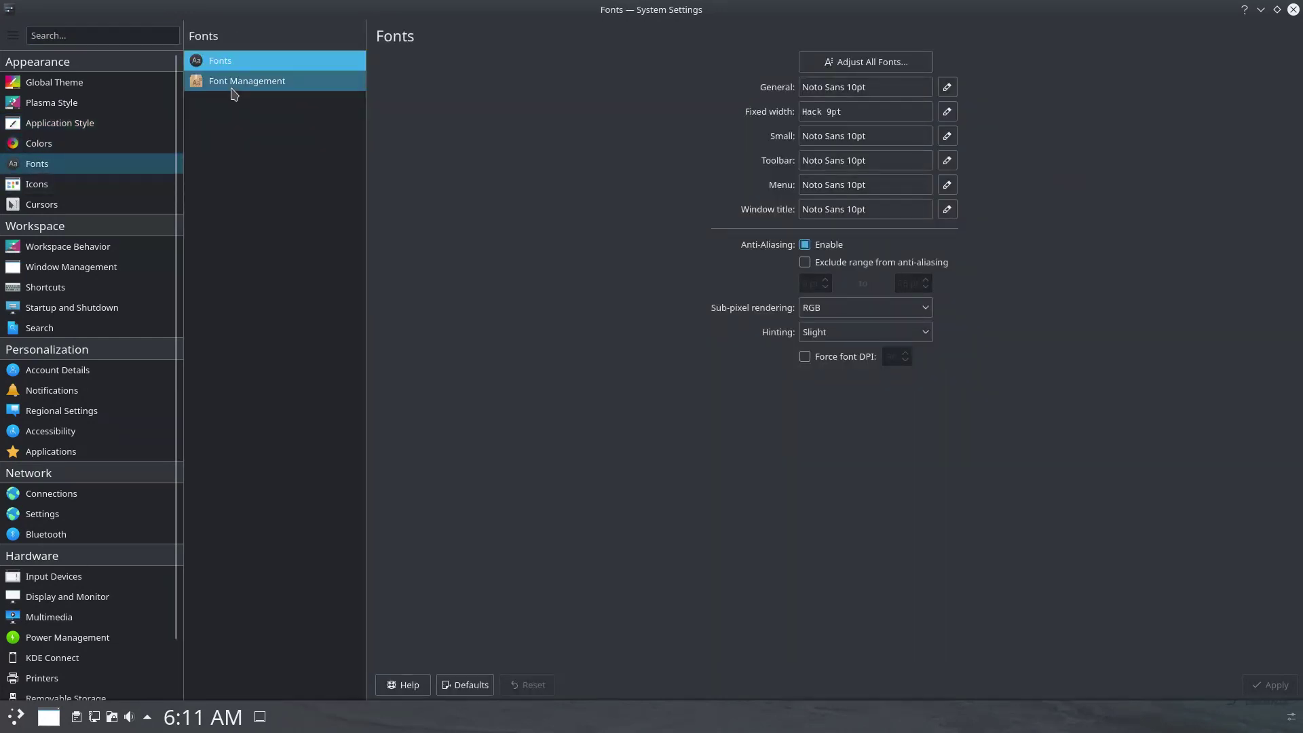
left_click(234, 83)
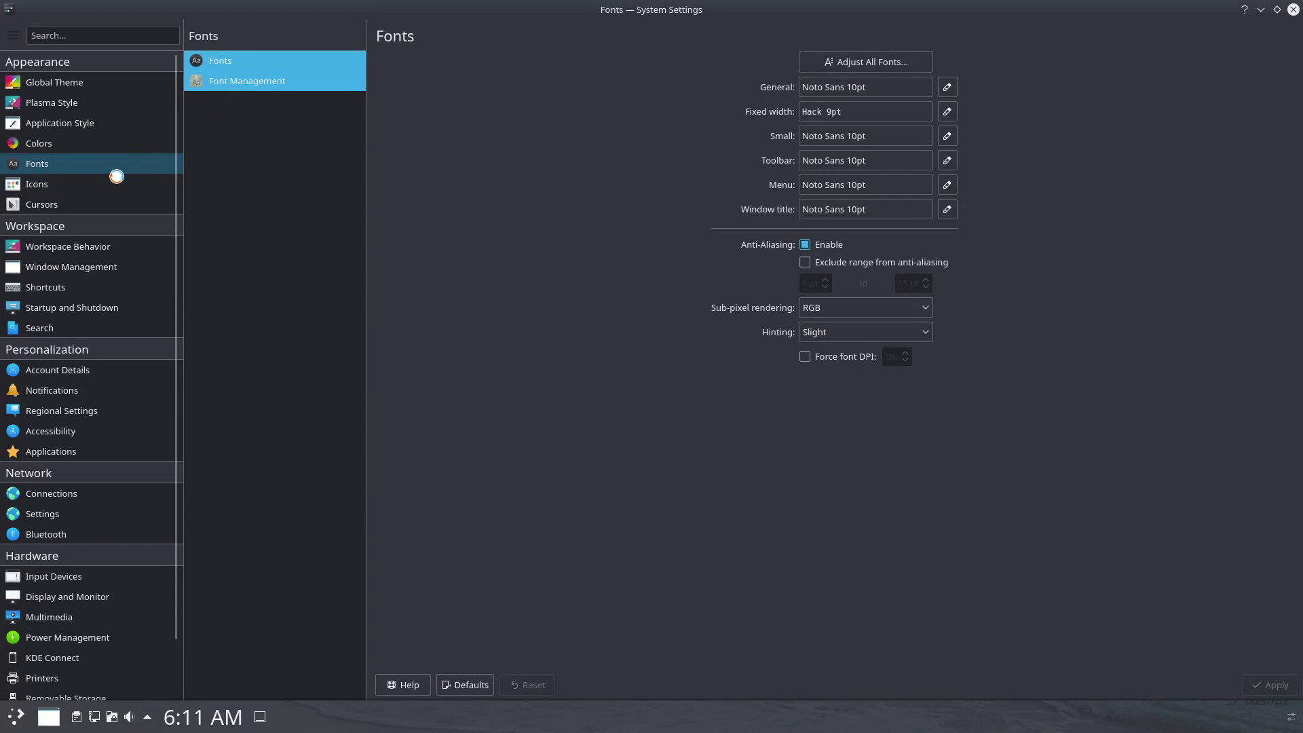
left_click(403, 136)
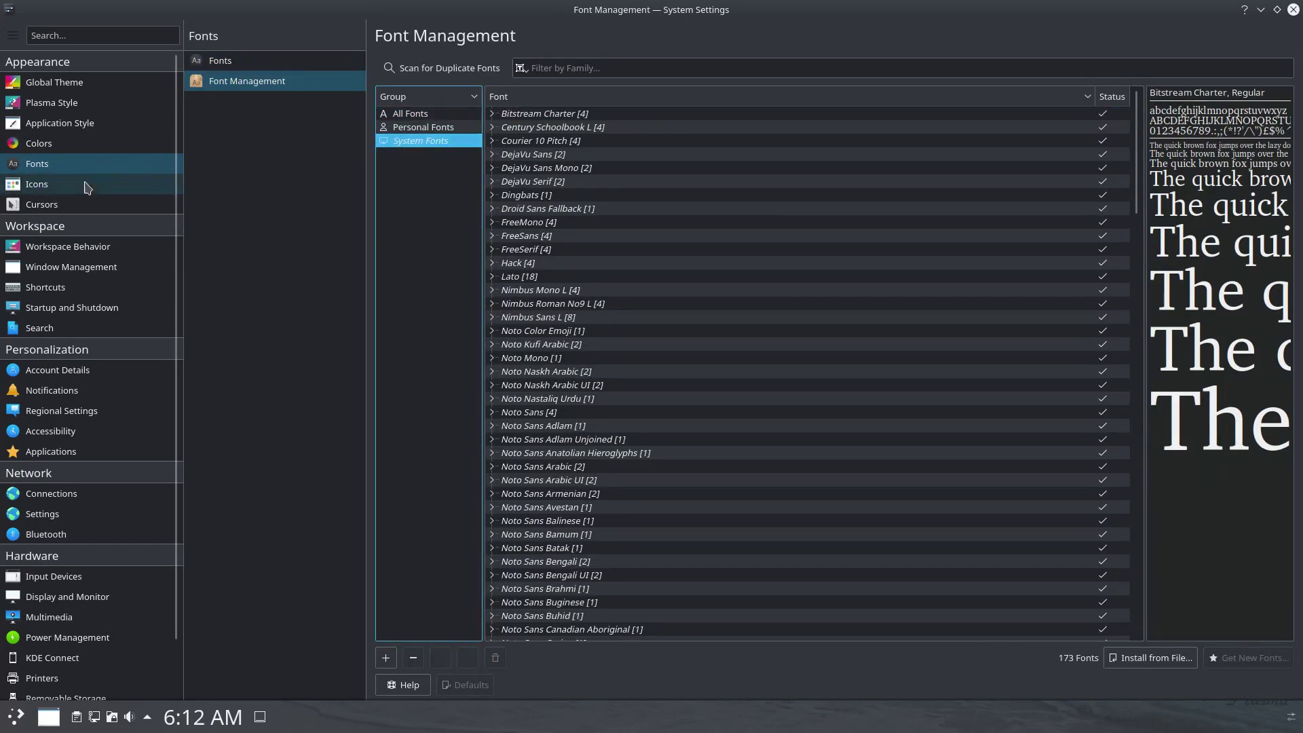
left_click(87, 186)
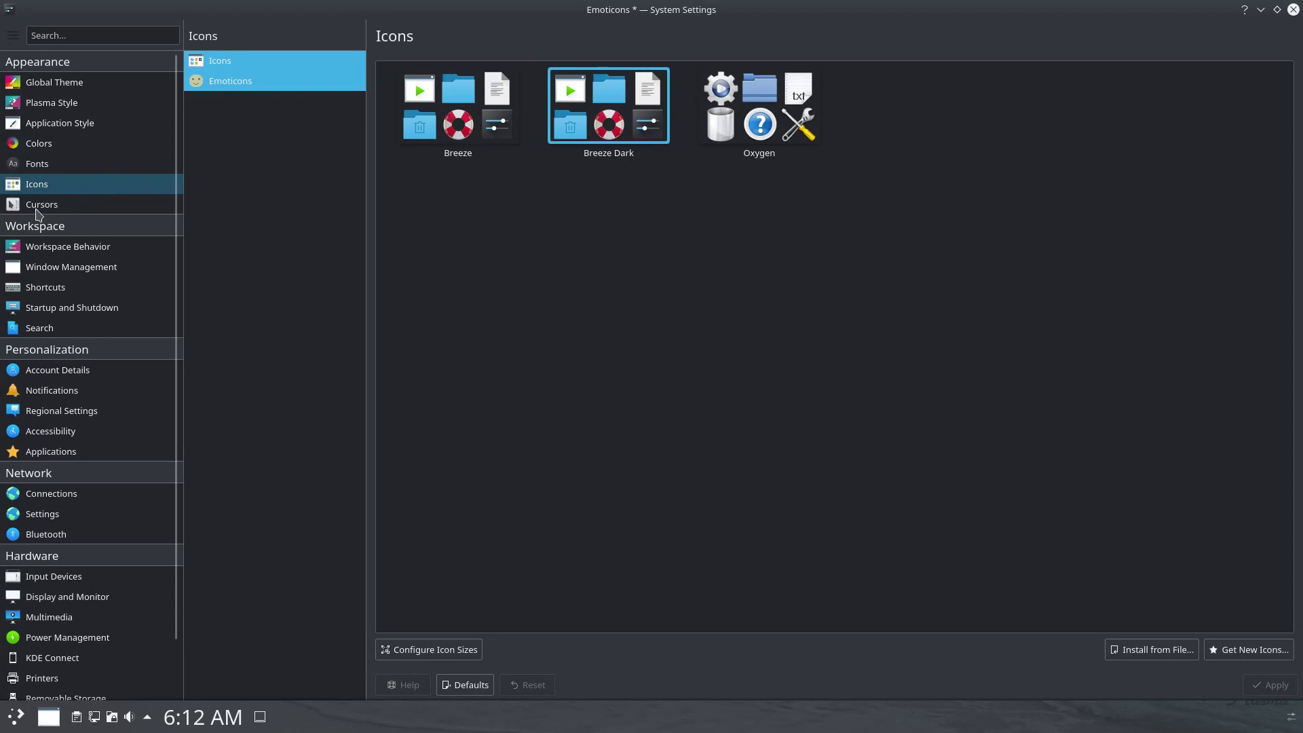
left_click(37, 205)
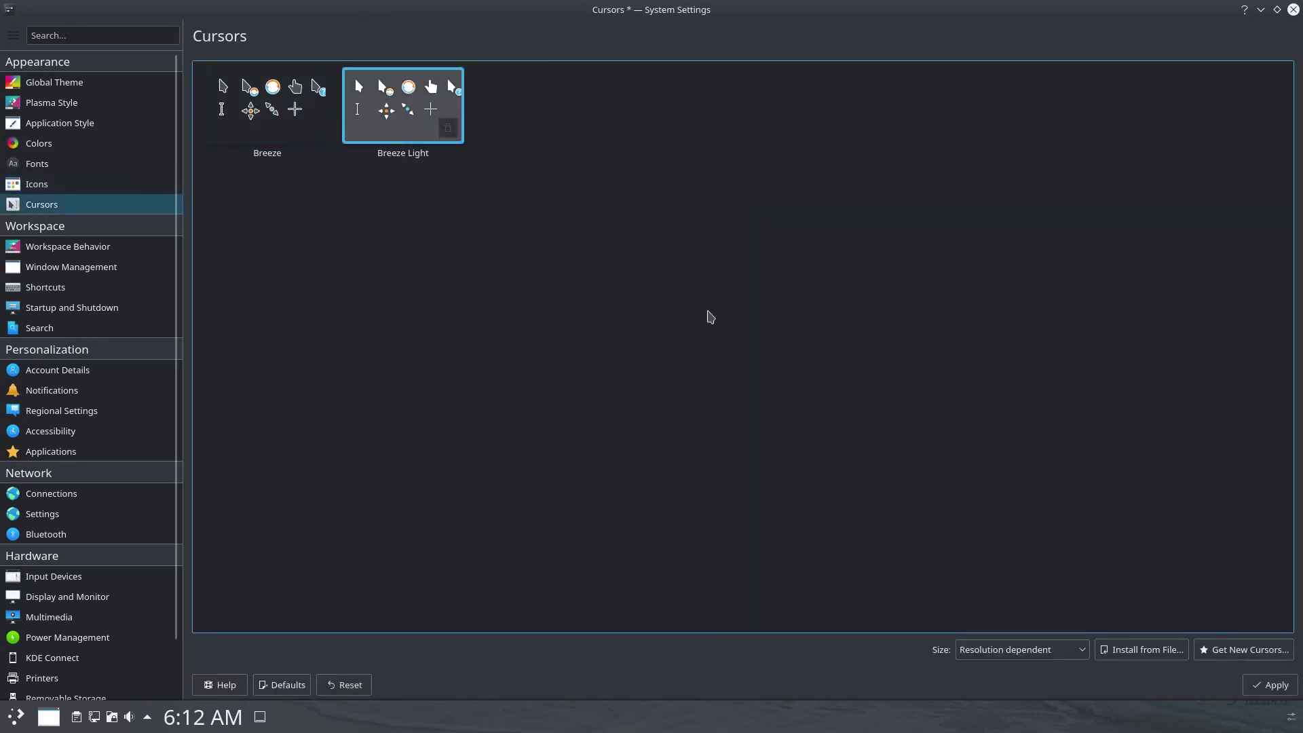
left_click(1276, 687)
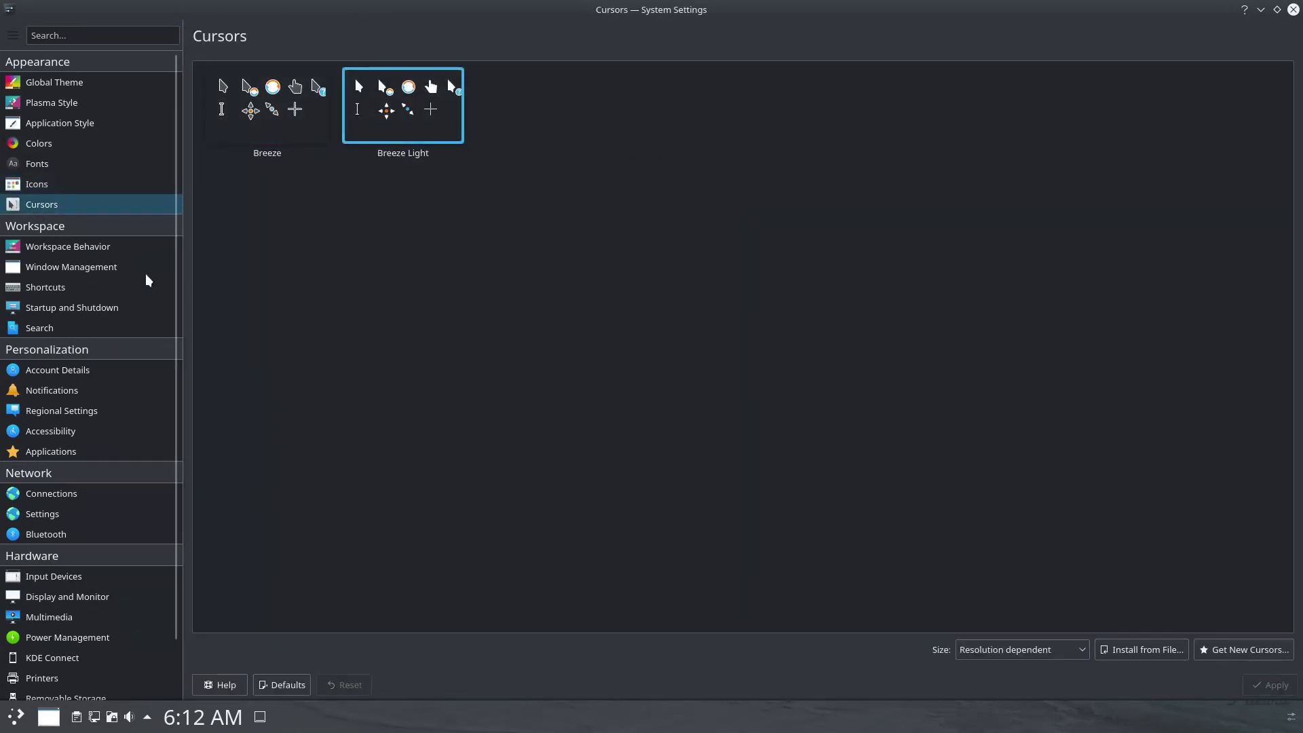
Review Workspace Behavior's screen edges, touch screen, locking, virtual desktops and activities pages.
left_click(107, 253)
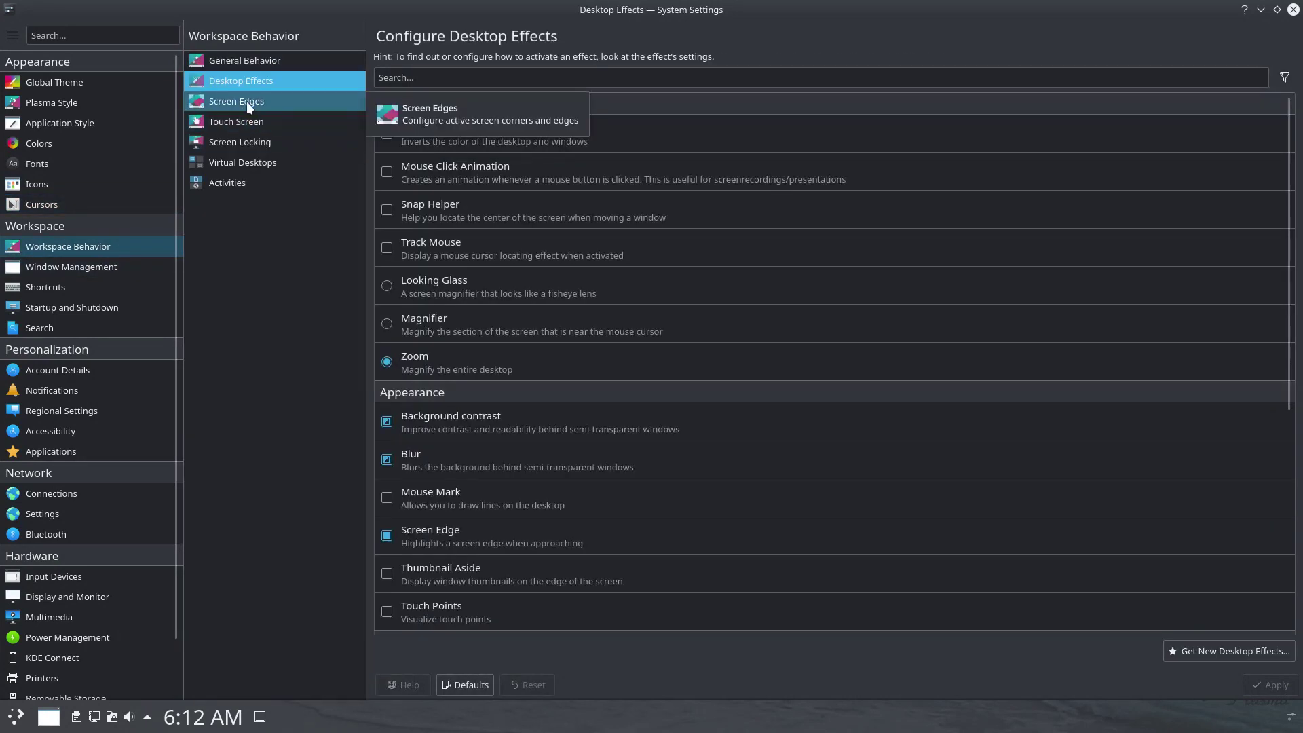
left_click(246, 101)
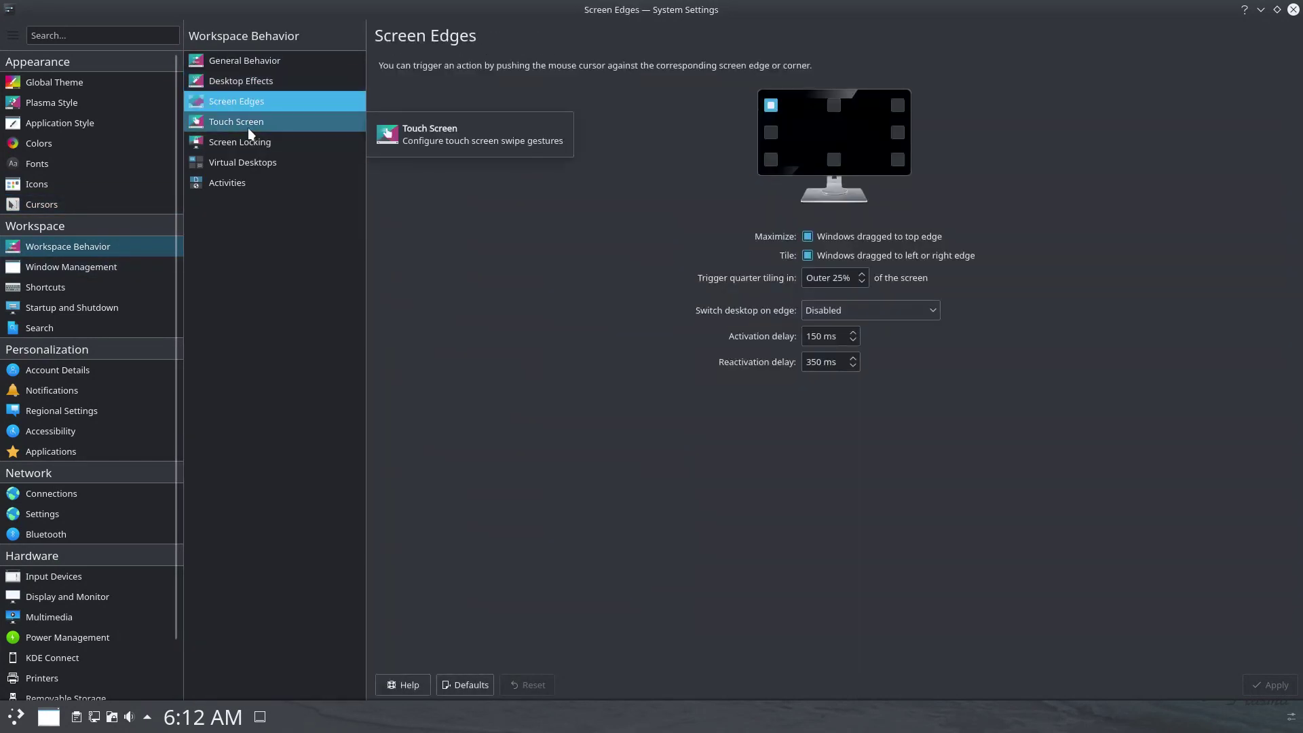
left_click(247, 126)
left_click(248, 144)
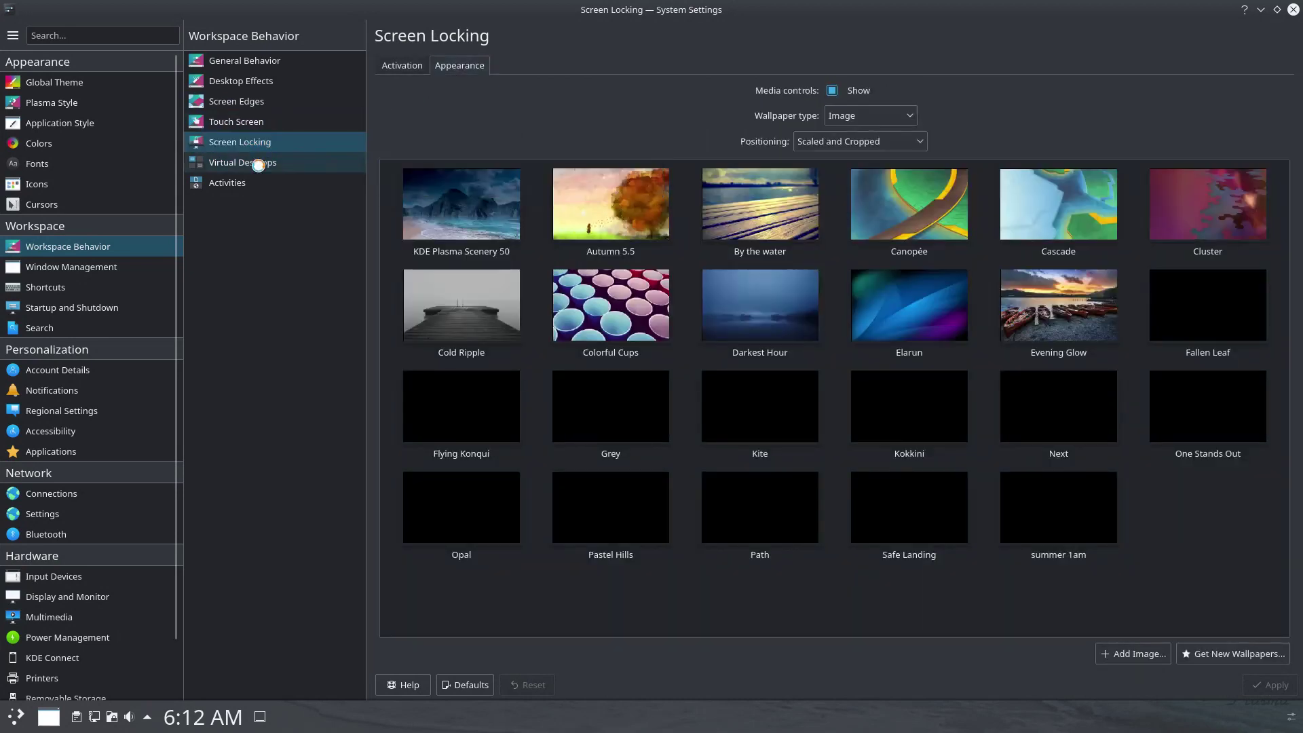
left_click(257, 165)
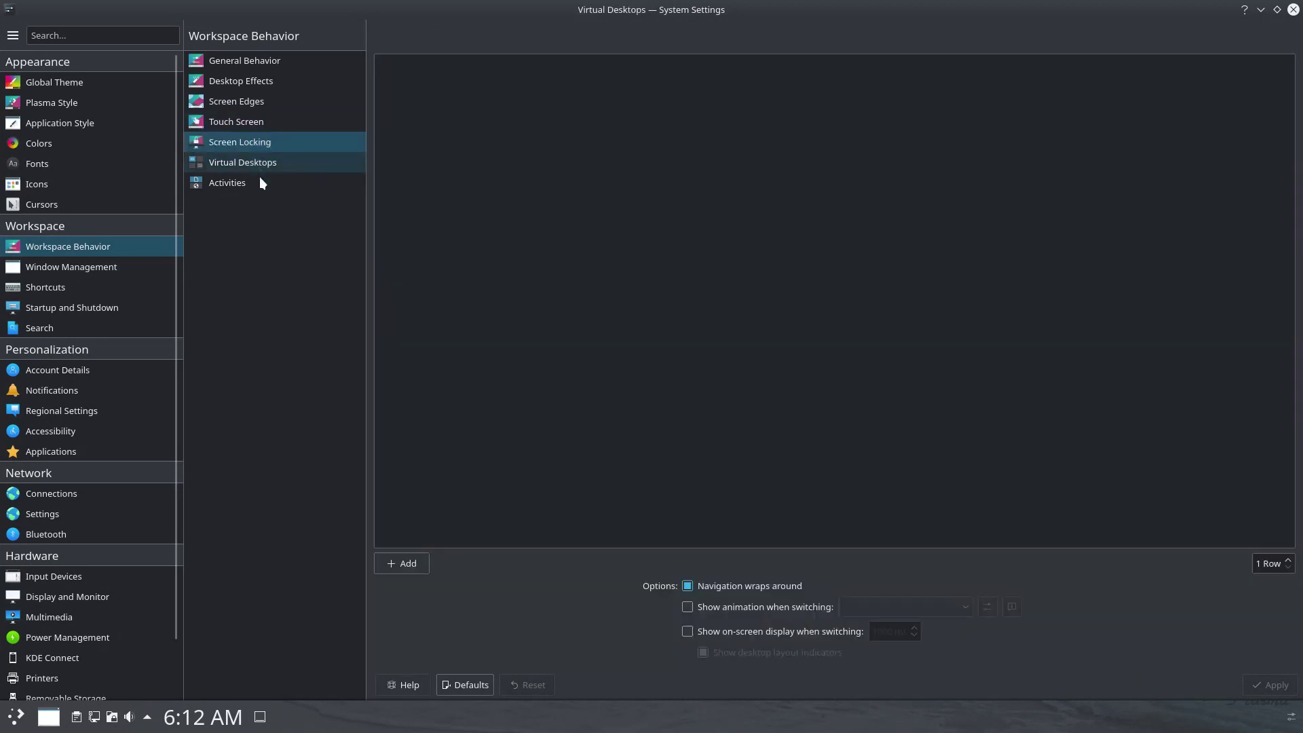
left_click(261, 183)
left_click(454, 65)
left_click(497, 66)
Review Window Management's titlebar, window actions, moving, task switcher and window rules pages.
left_click(41, 267)
left_click(489, 65)
left_click(546, 65)
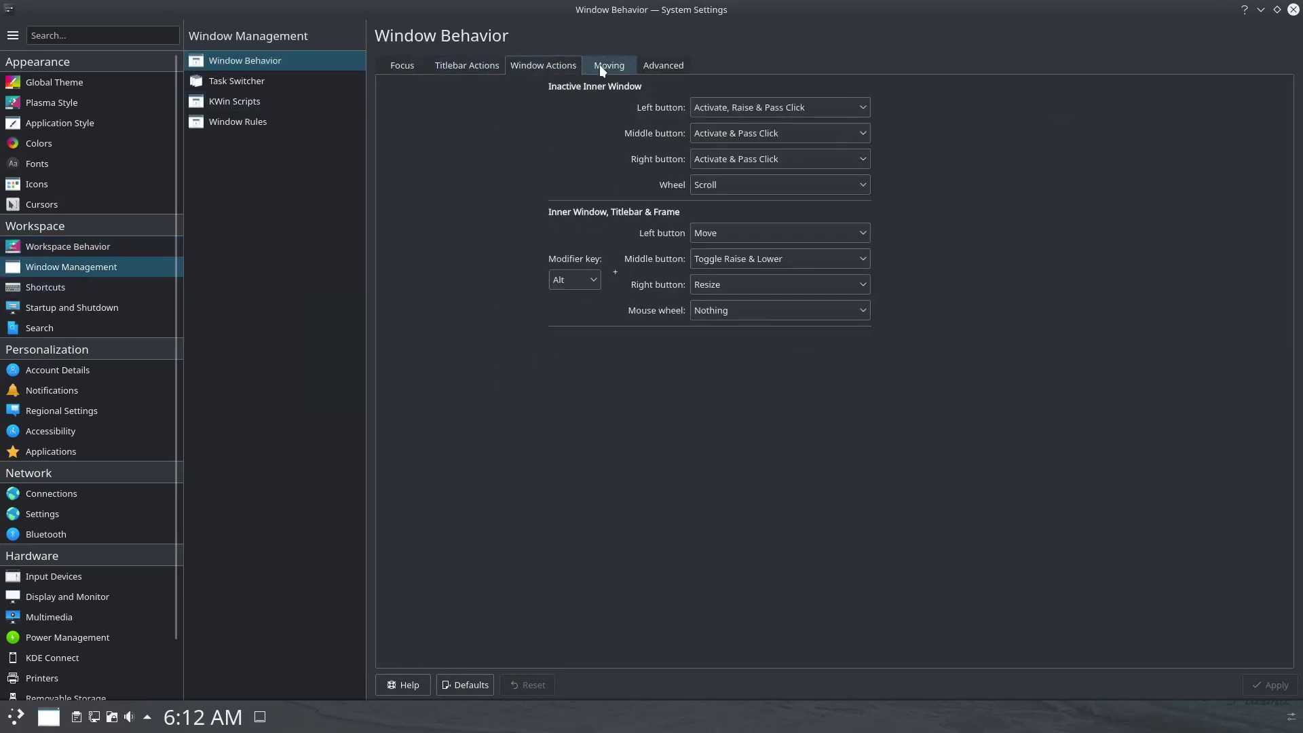
left_click(599, 65)
left_click(268, 81)
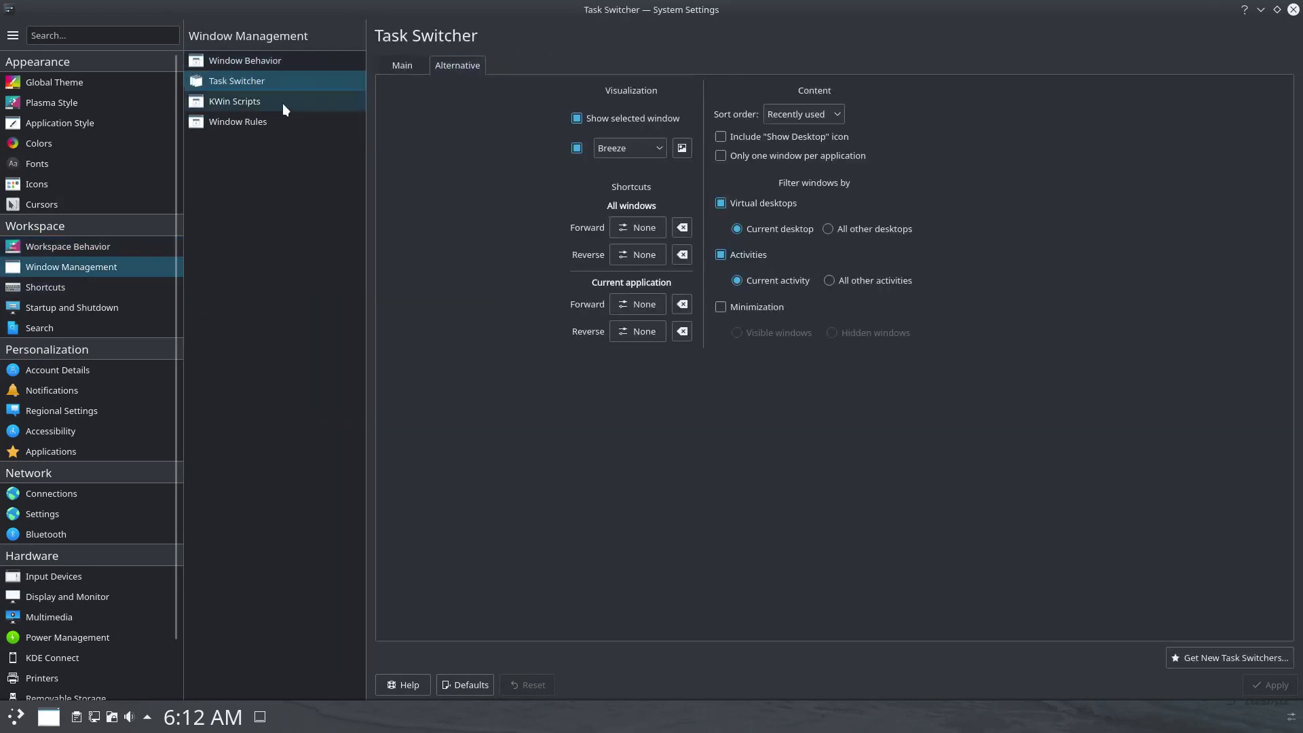
left_click(260, 126)
Review the standard, web and custom shortcuts pages.
left_click(77, 287)
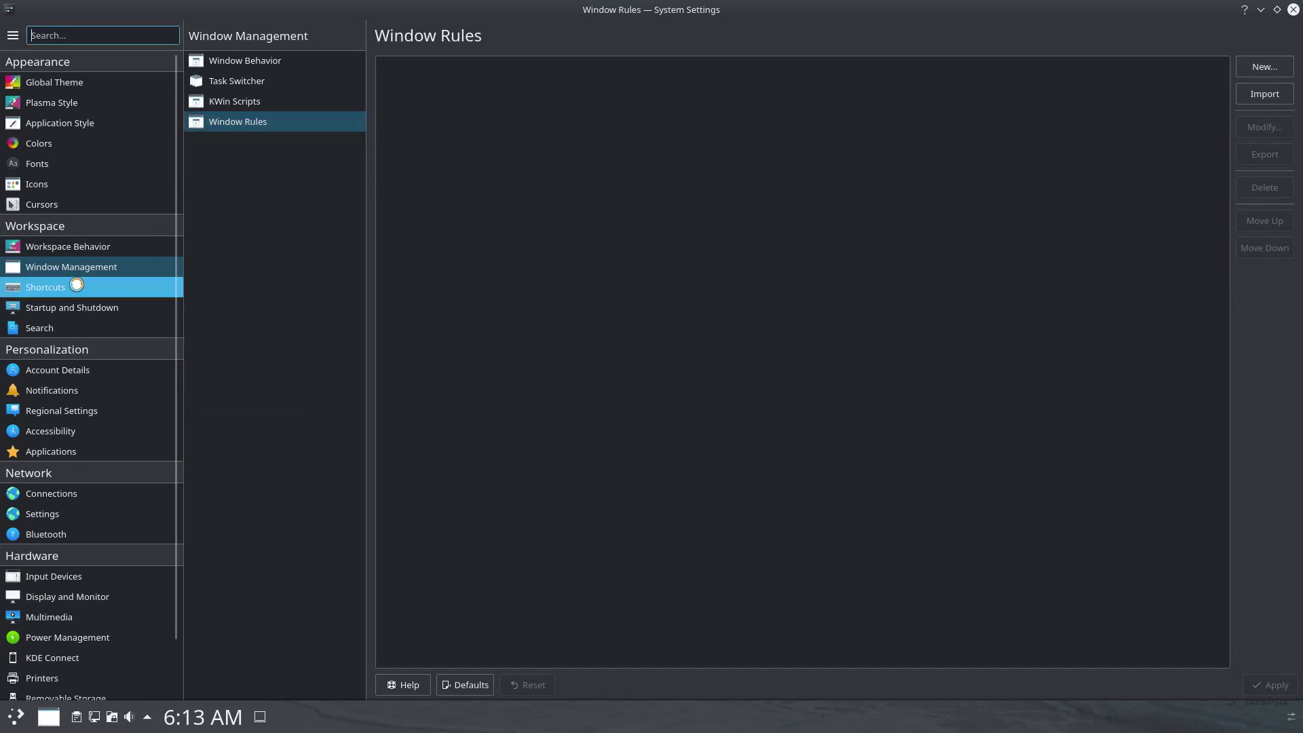
left_click(247, 79)
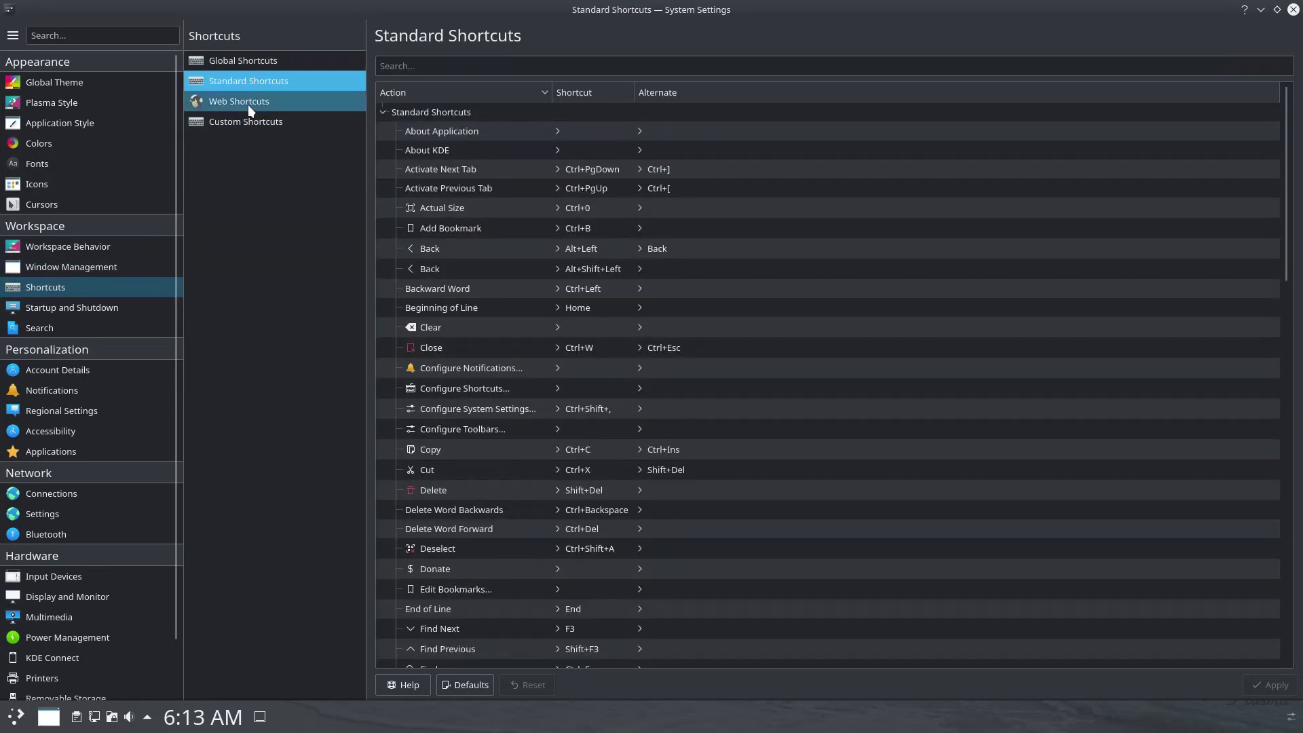
left_click(247, 103)
left_click(250, 129)
Review Startup and Shutdown's login, autostart, services, session and boot splash pages, ending on Splash Screen.
left_click(96, 306)
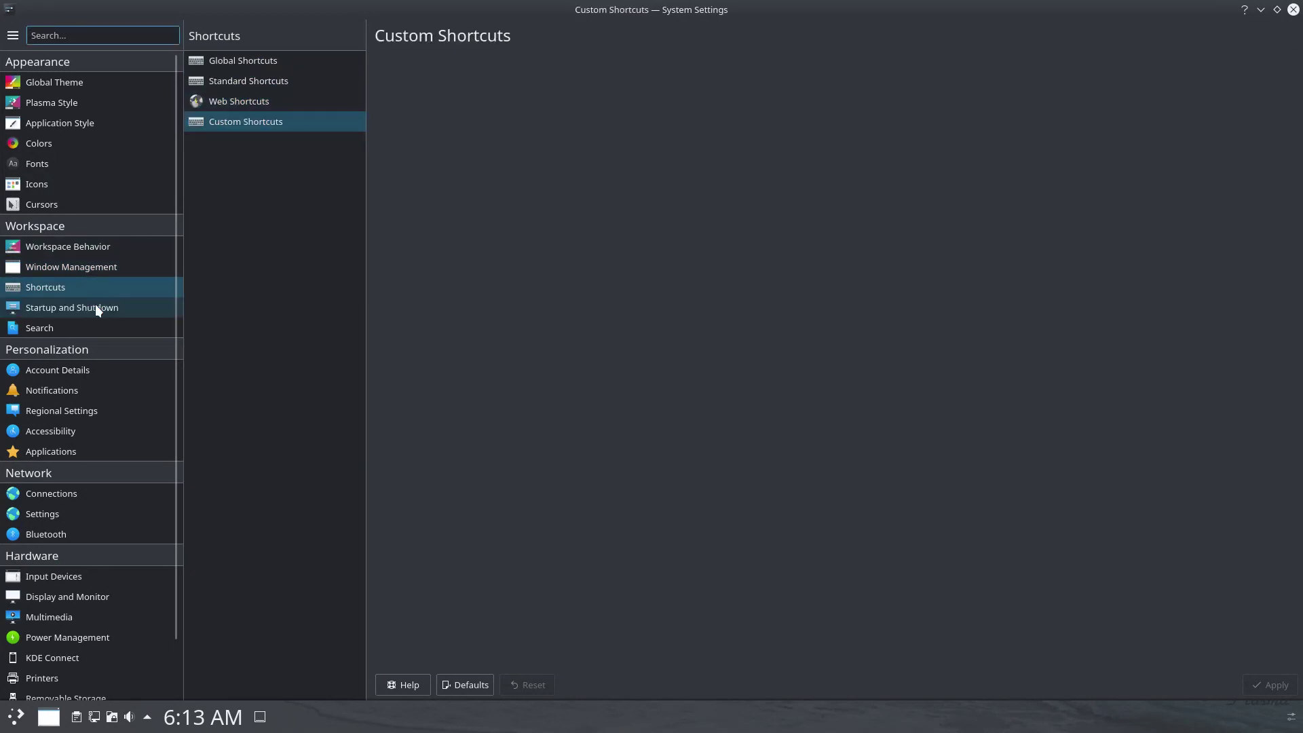
left_click(451, 84)
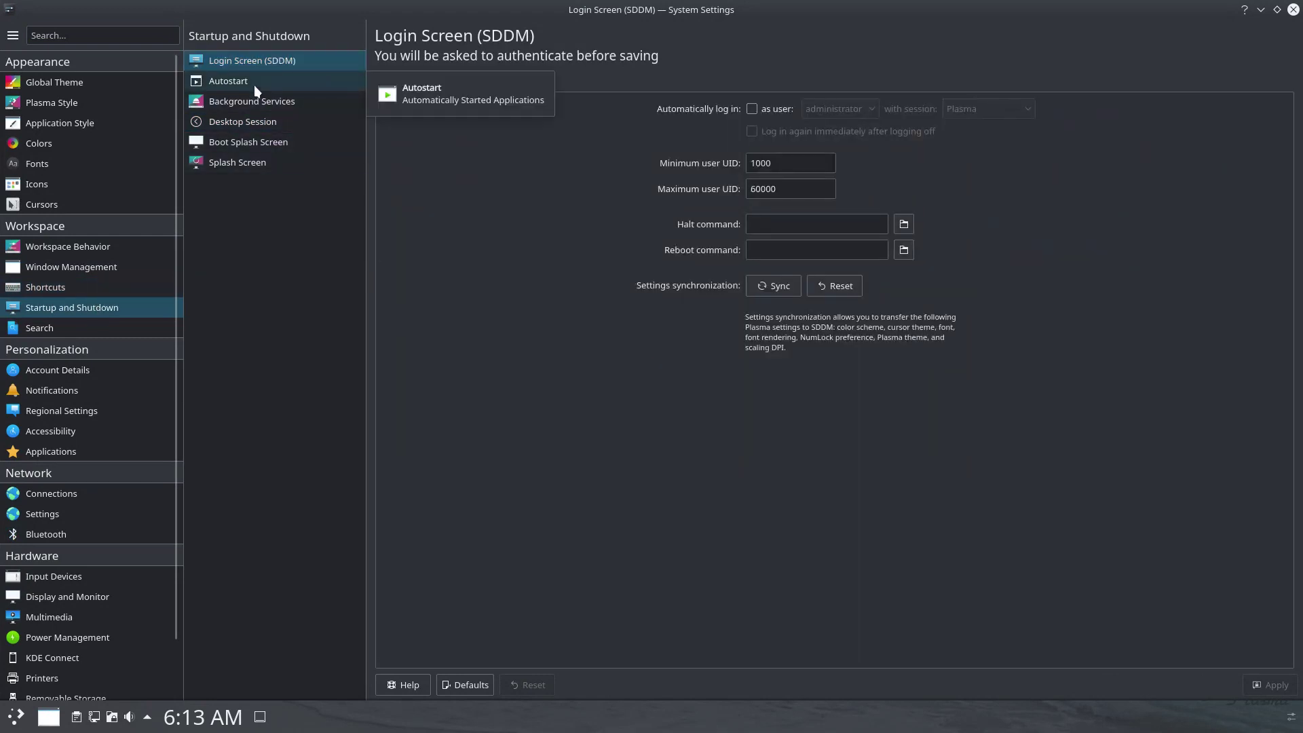
left_click(256, 82)
left_click(259, 104)
left_click(265, 120)
left_click(267, 142)
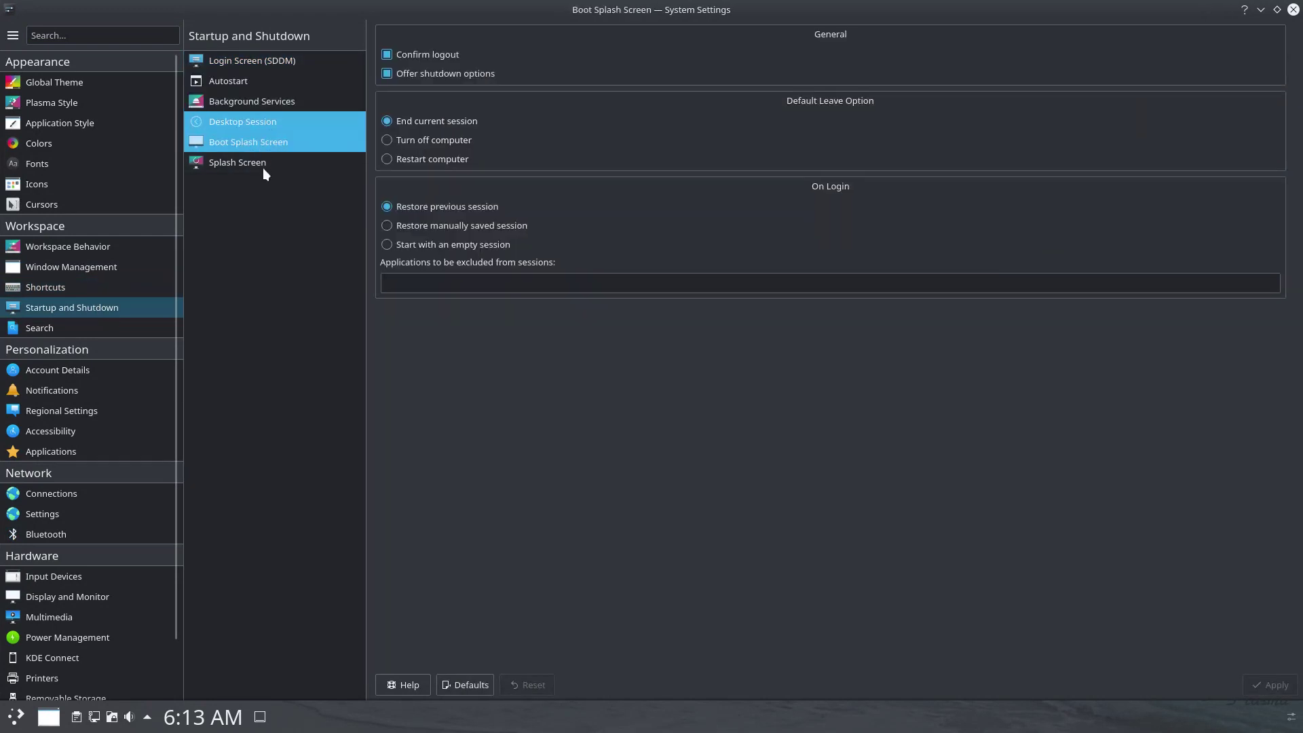
left_click(261, 166)
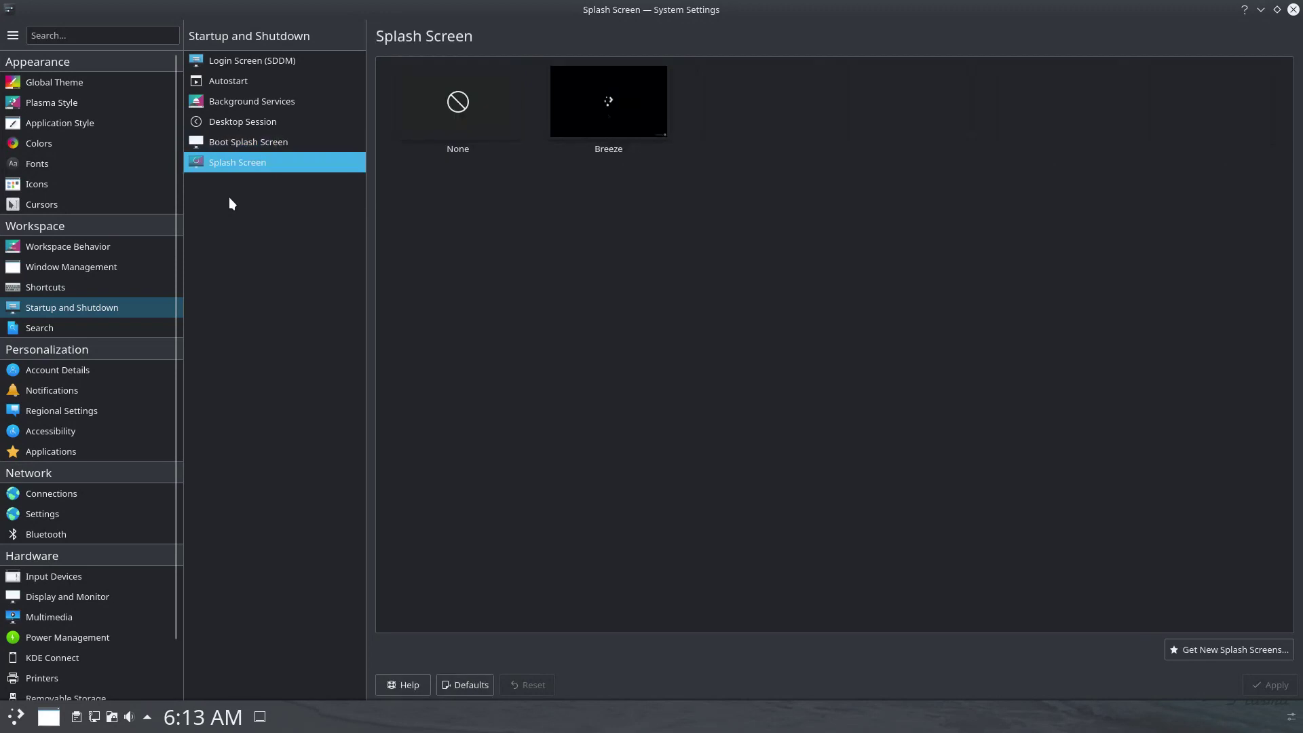
Look through the Search/KRunner plugin and Account Details/User Manager pages.
left_click(79, 329)
left_click(217, 80)
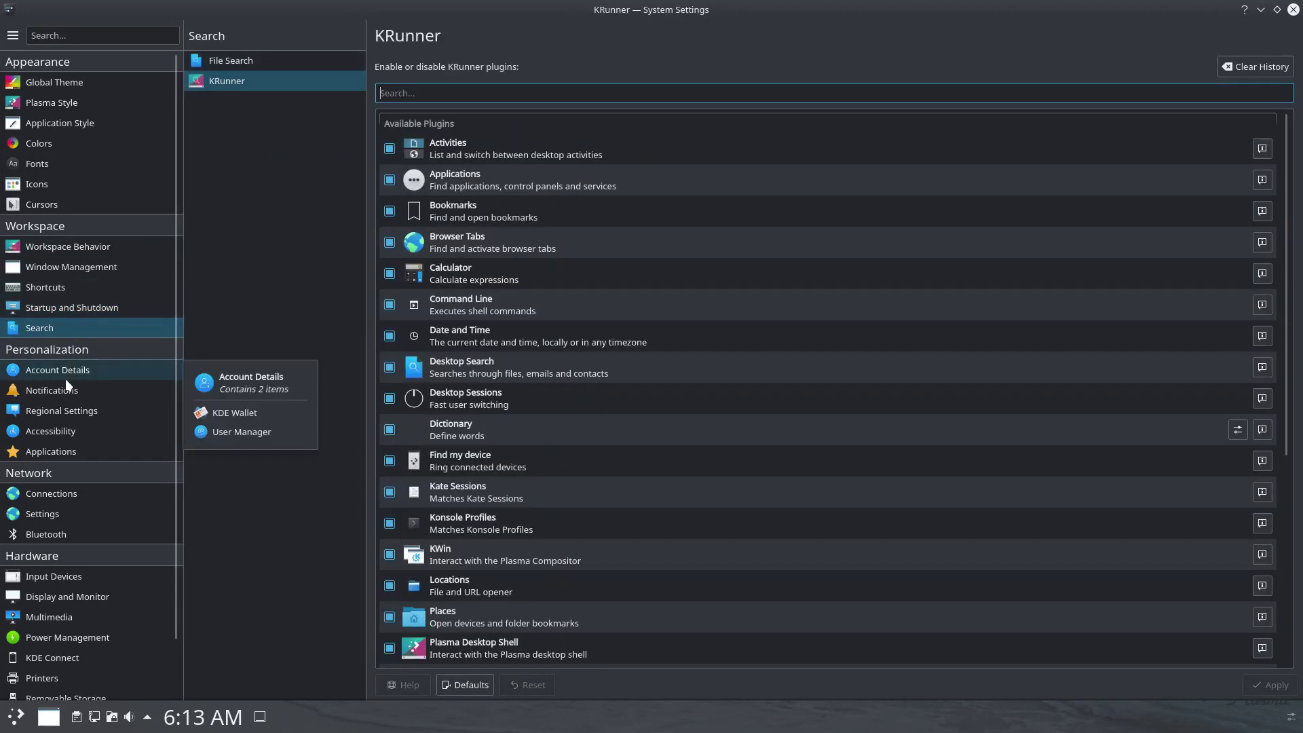
left_click(75, 371)
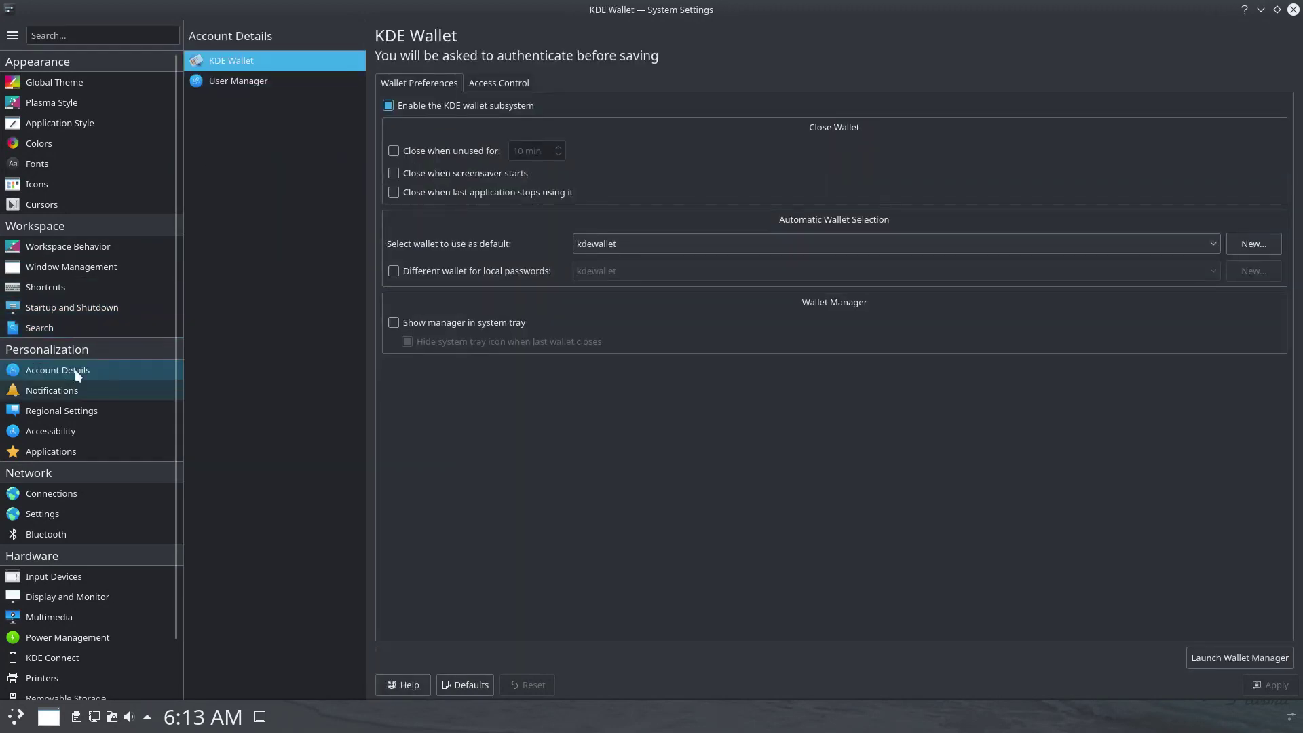
left_click(290, 83)
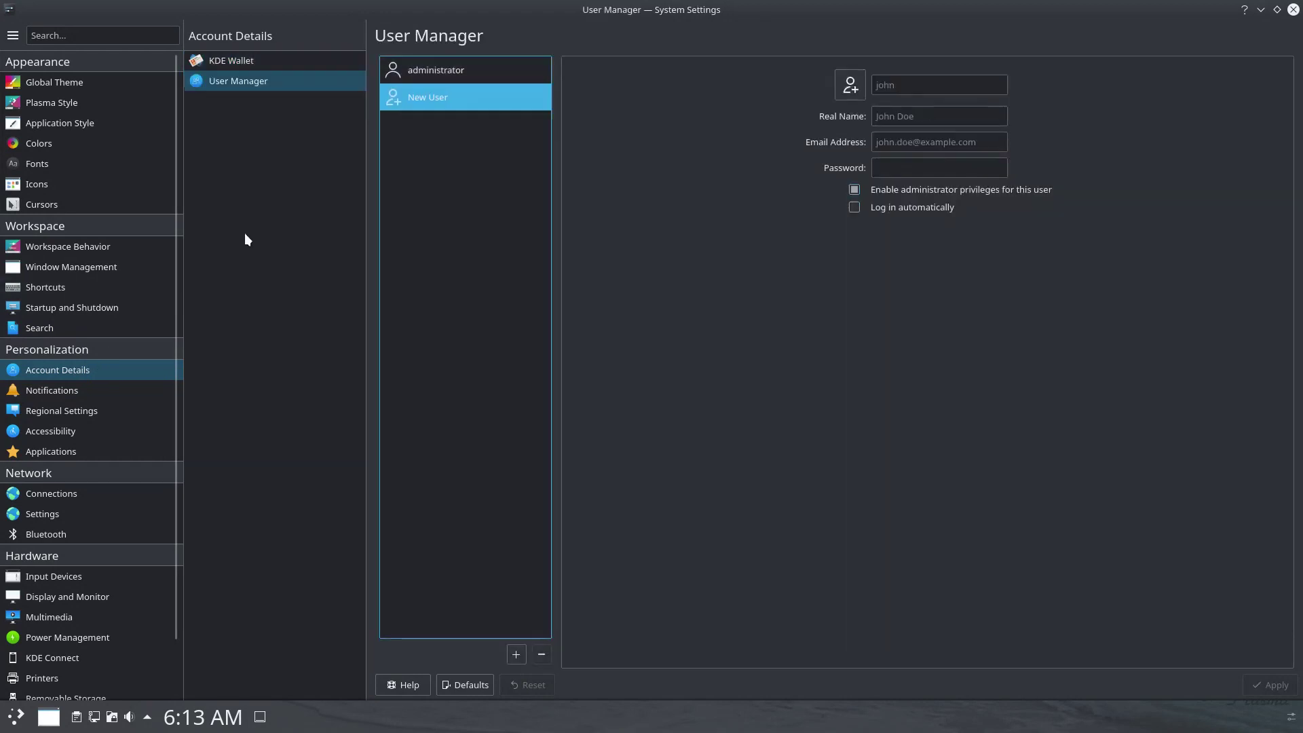
Review the Notifications page and Regional settings: Formats, Spell Check, and Date and Time.
left_click(63, 389)
left_click(63, 409)
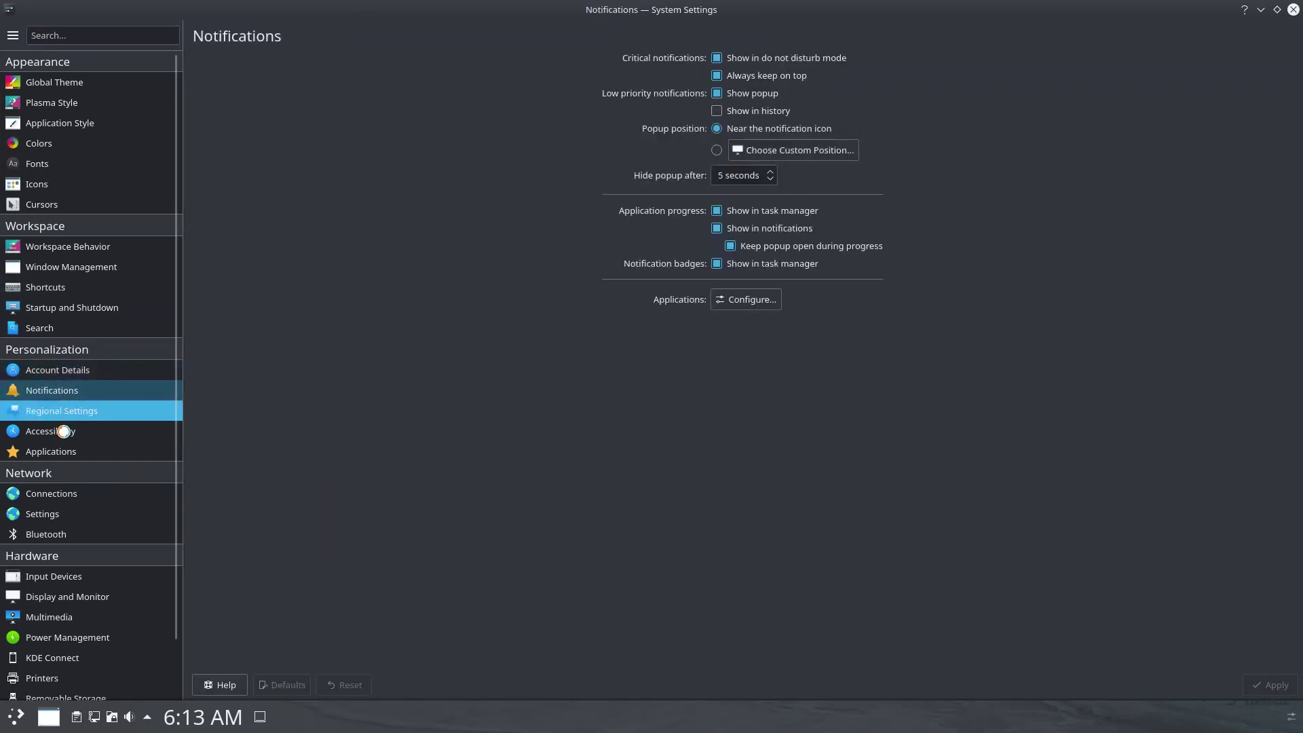
left_click(225, 81)
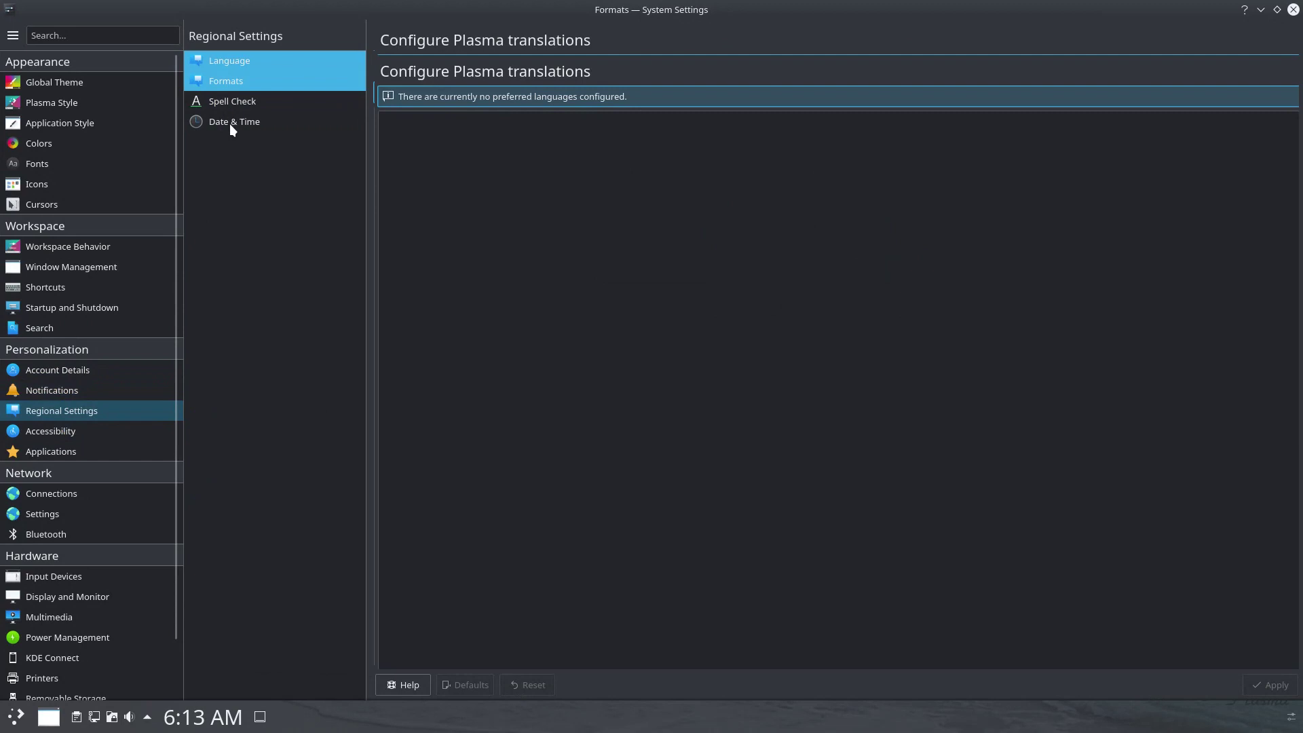
left_click(229, 124)
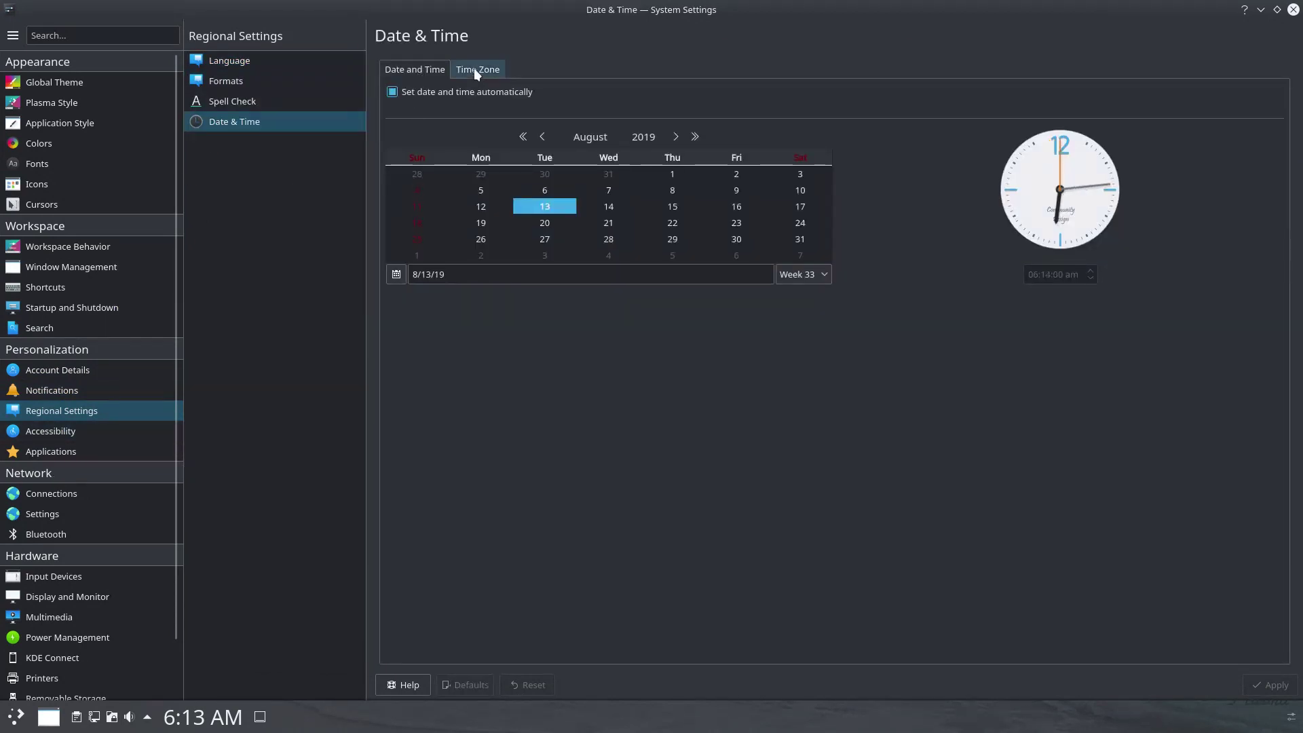
left_click(474, 68)
Check the Accessibility tabs: modifier keys, keyboard filters, activation gestures, mouse navigation, screen reader.
left_click(83, 436)
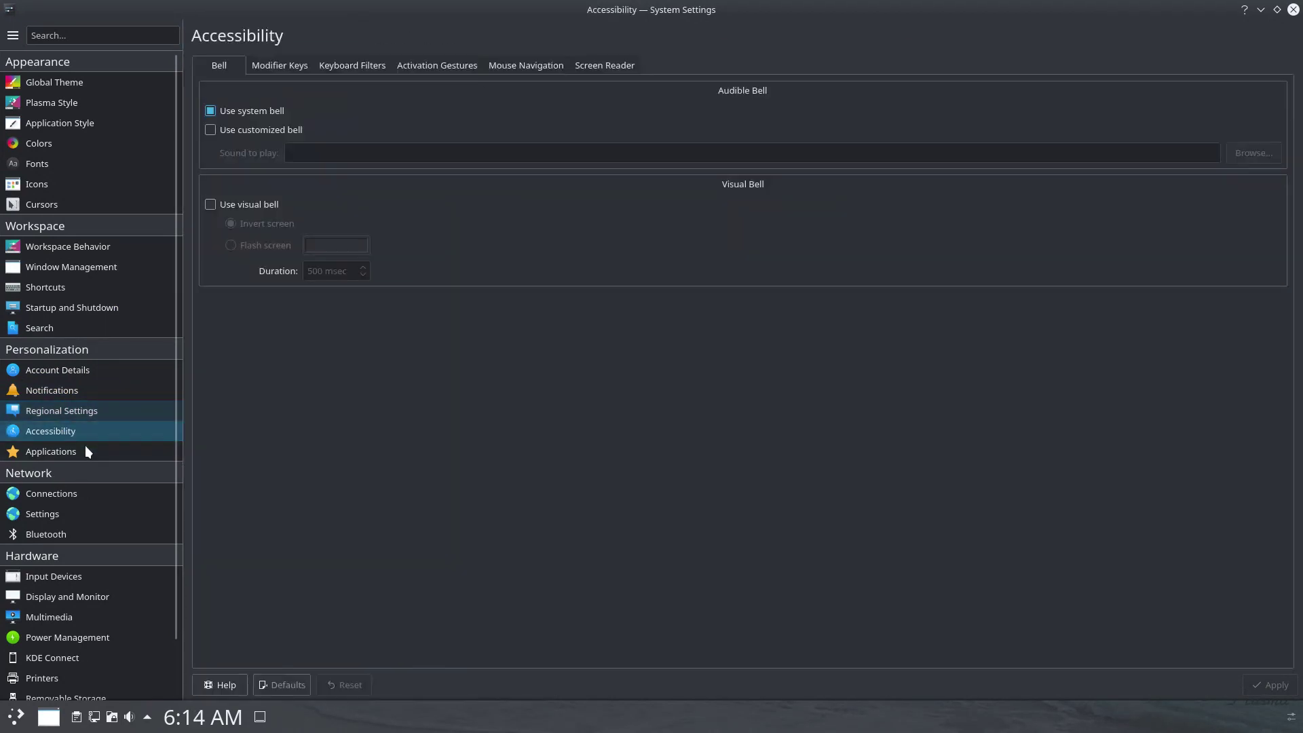
left_click(280, 66)
left_click(353, 65)
left_click(437, 65)
left_click(526, 65)
left_click(595, 65)
Review default apps (file manager, terminal, browser), File Associations, Locations and Launch Feedback.
left_click(47, 452)
left_click(407, 83)
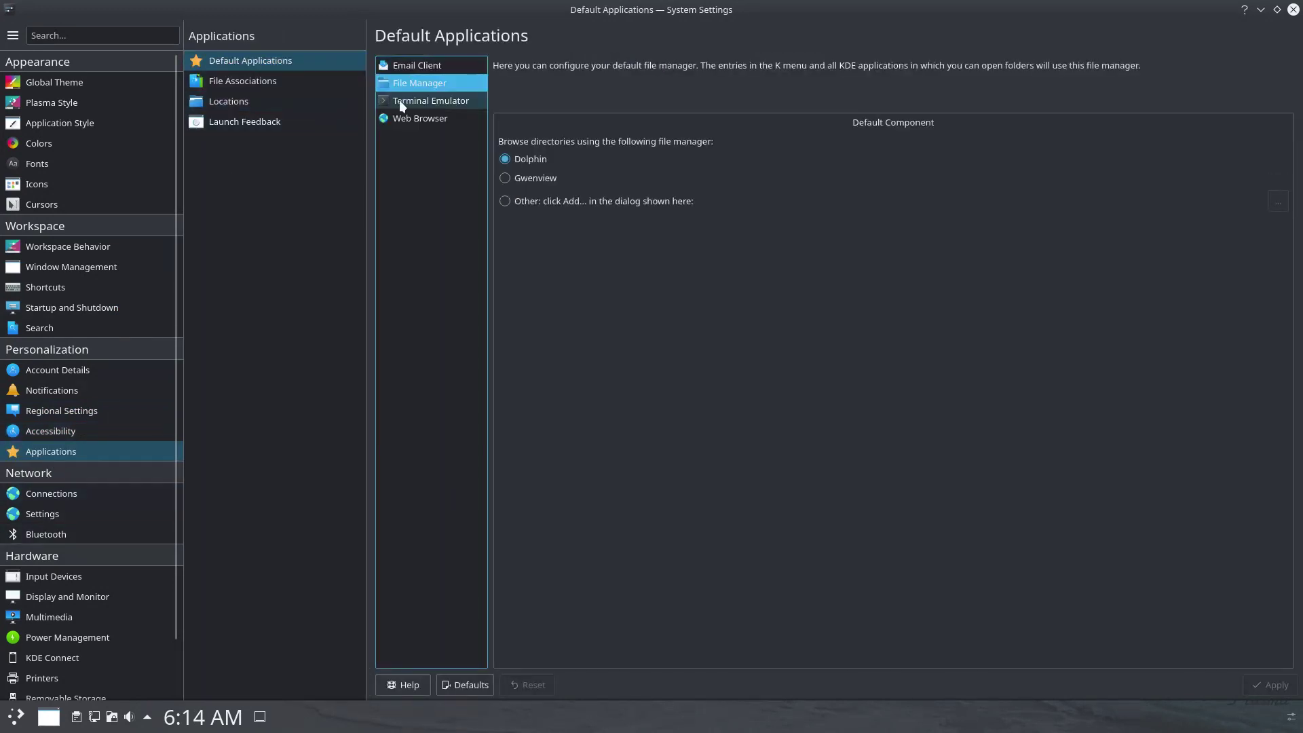
left_click(400, 102)
left_click(420, 118)
left_click(272, 84)
left_click(247, 101)
left_click(248, 122)
Inspect the network connection's IPv4 and IPv6 settings.
left_click(80, 493)
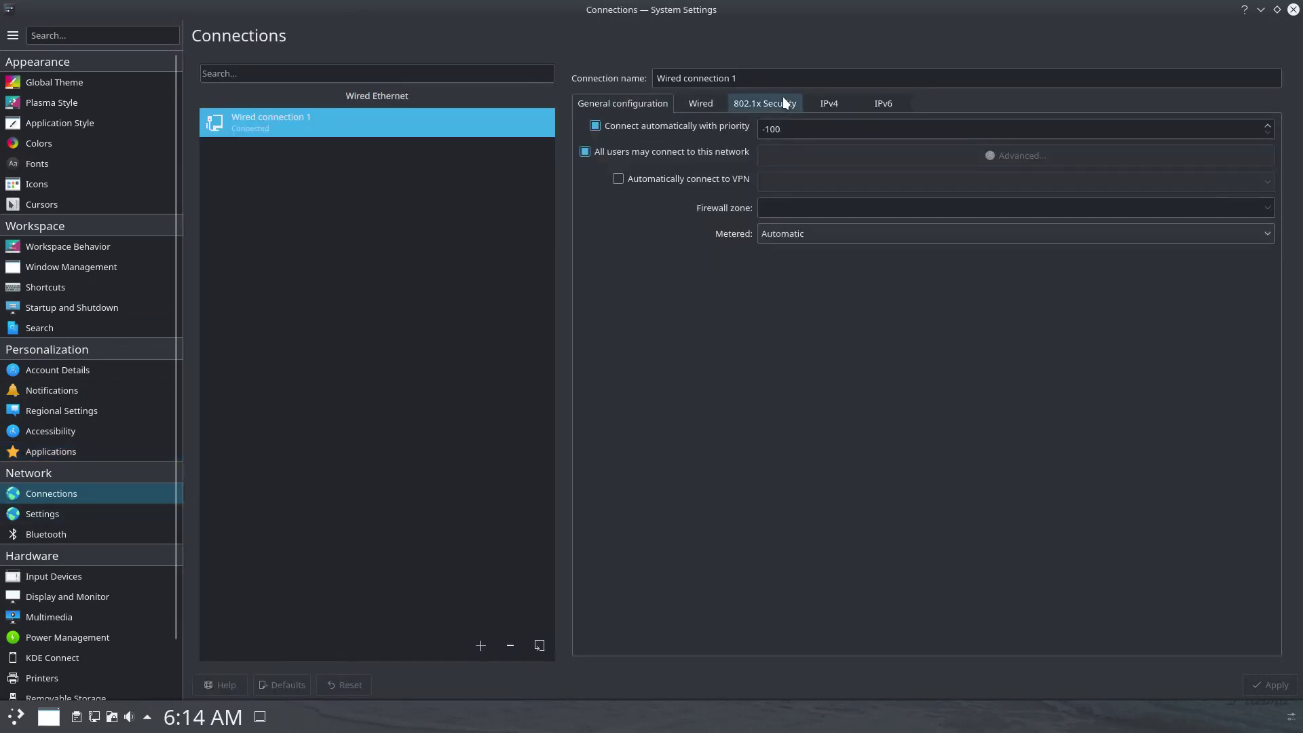
left_click(829, 103)
left_click(871, 101)
Check Proxy, Connection Preferences, SSL, Cache, Cookies, Browser Identification and Windows Shares pages.
left_click(108, 514)
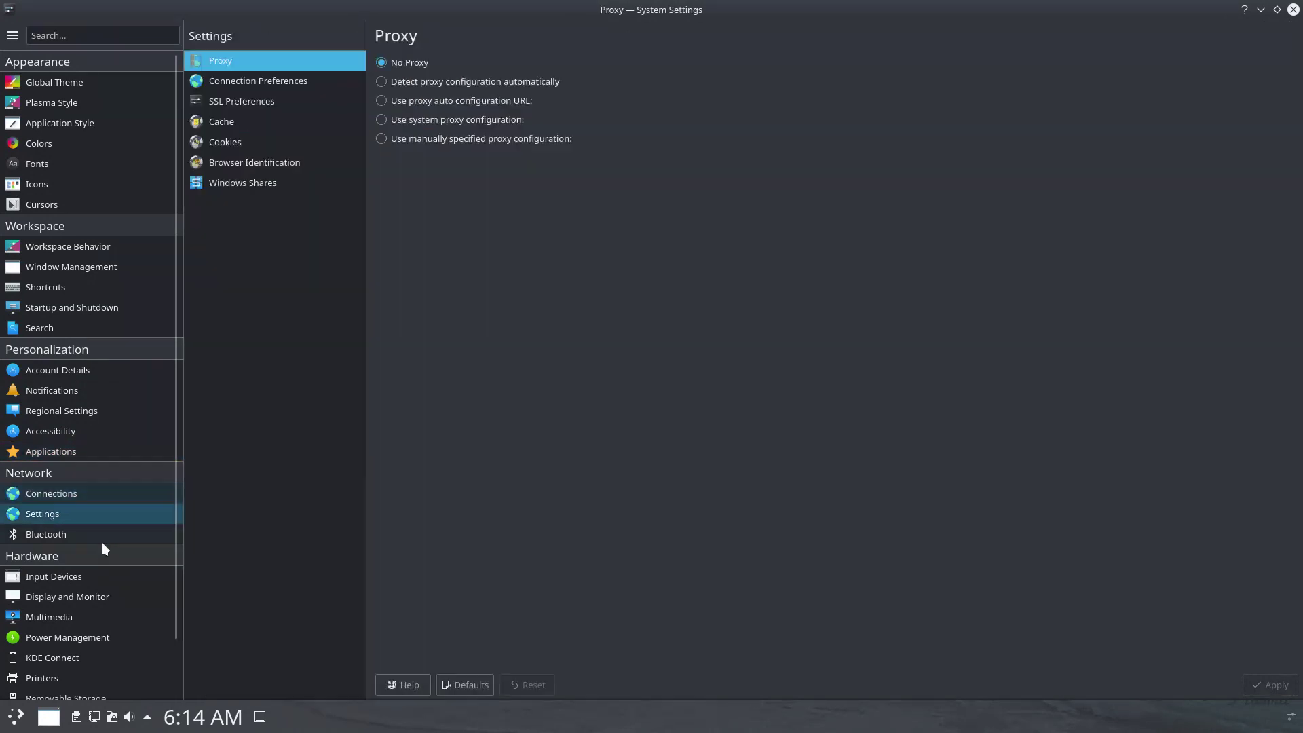
left_click(241, 82)
left_click(242, 103)
left_click(224, 121)
left_click(226, 142)
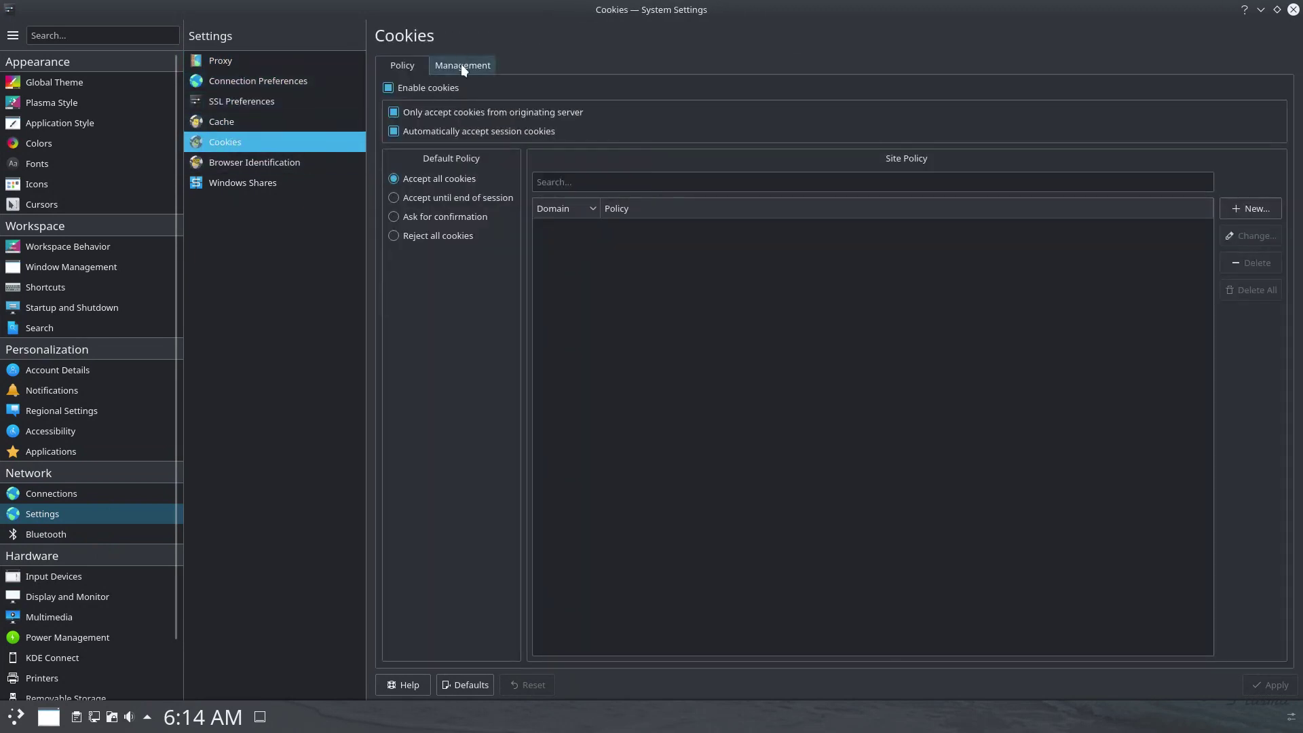
left_click(461, 65)
left_click(278, 164)
left_click(258, 185)
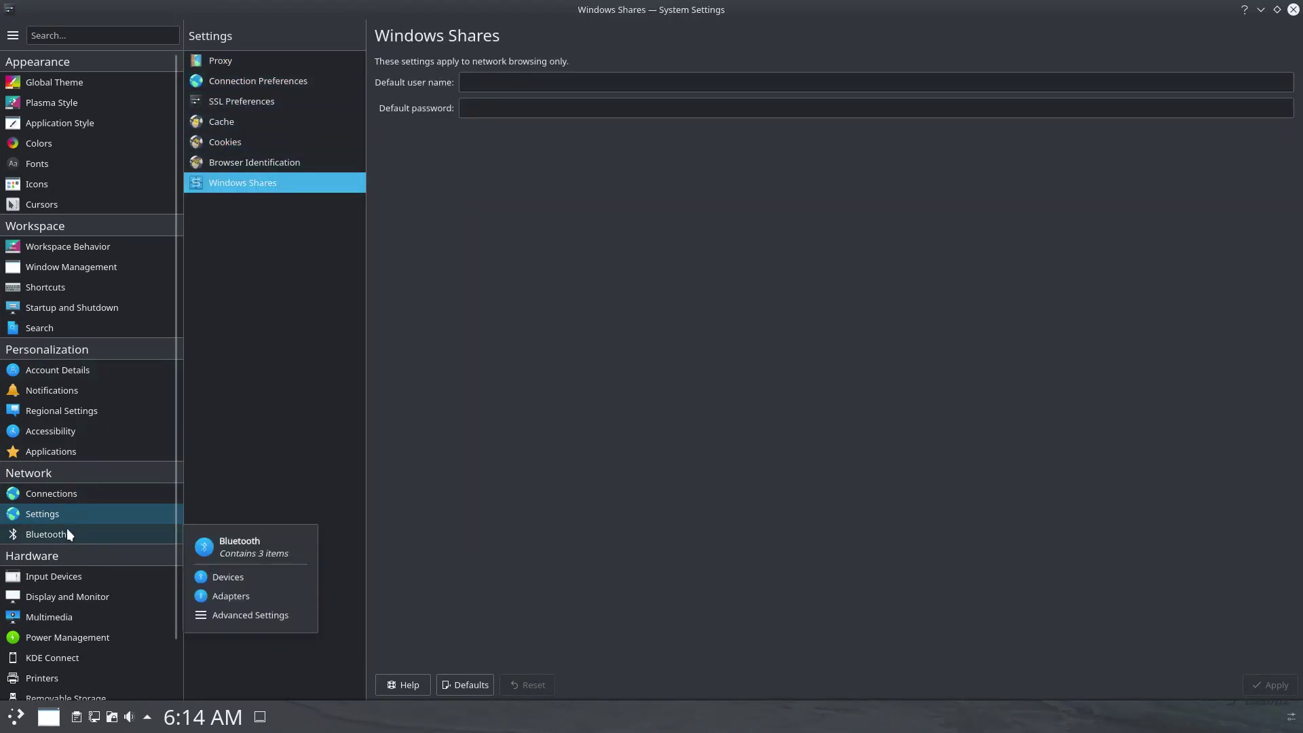
View the Bluetooth adapters and advanced pages, then the Input Devices Keyboard page.
left_click(66, 534)
left_click(226, 83)
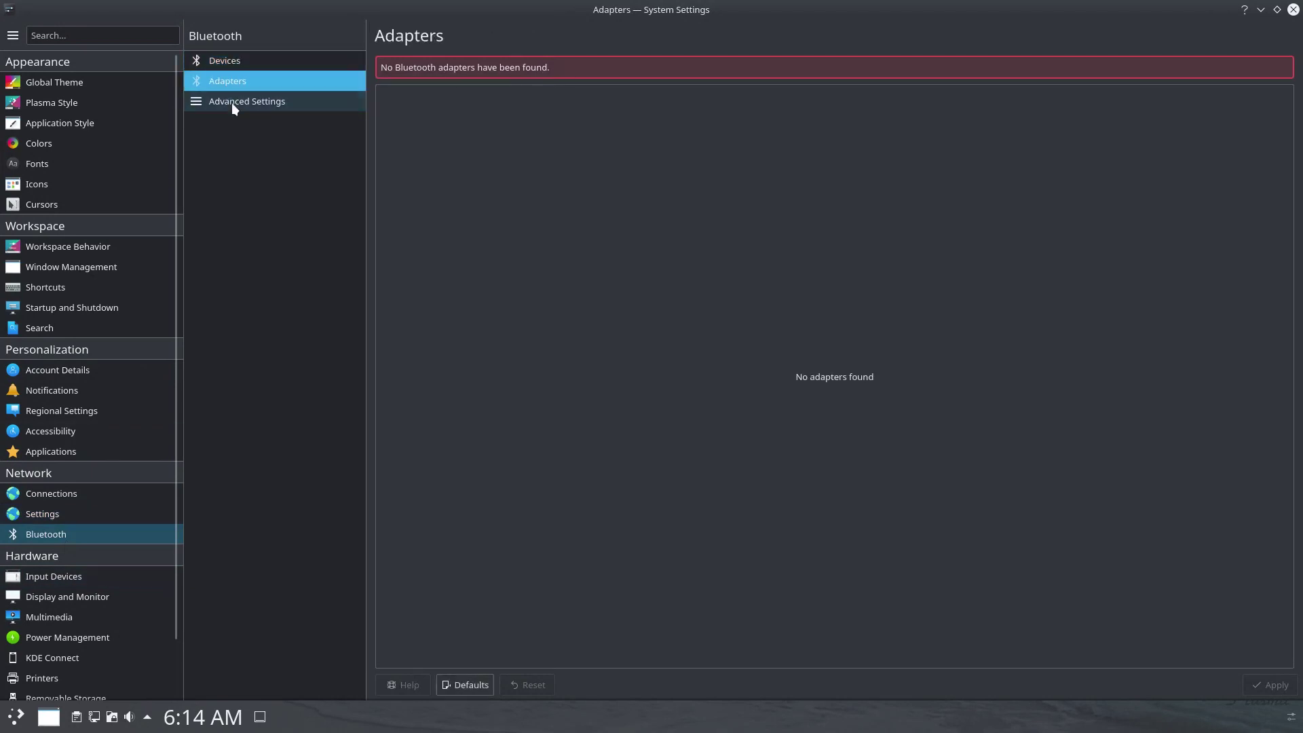
left_click(231, 101)
left_click(80, 575)
Check keyboard layouts and advanced options, then the Mouse and Game Controller pages.
mouse_move(74, 596)
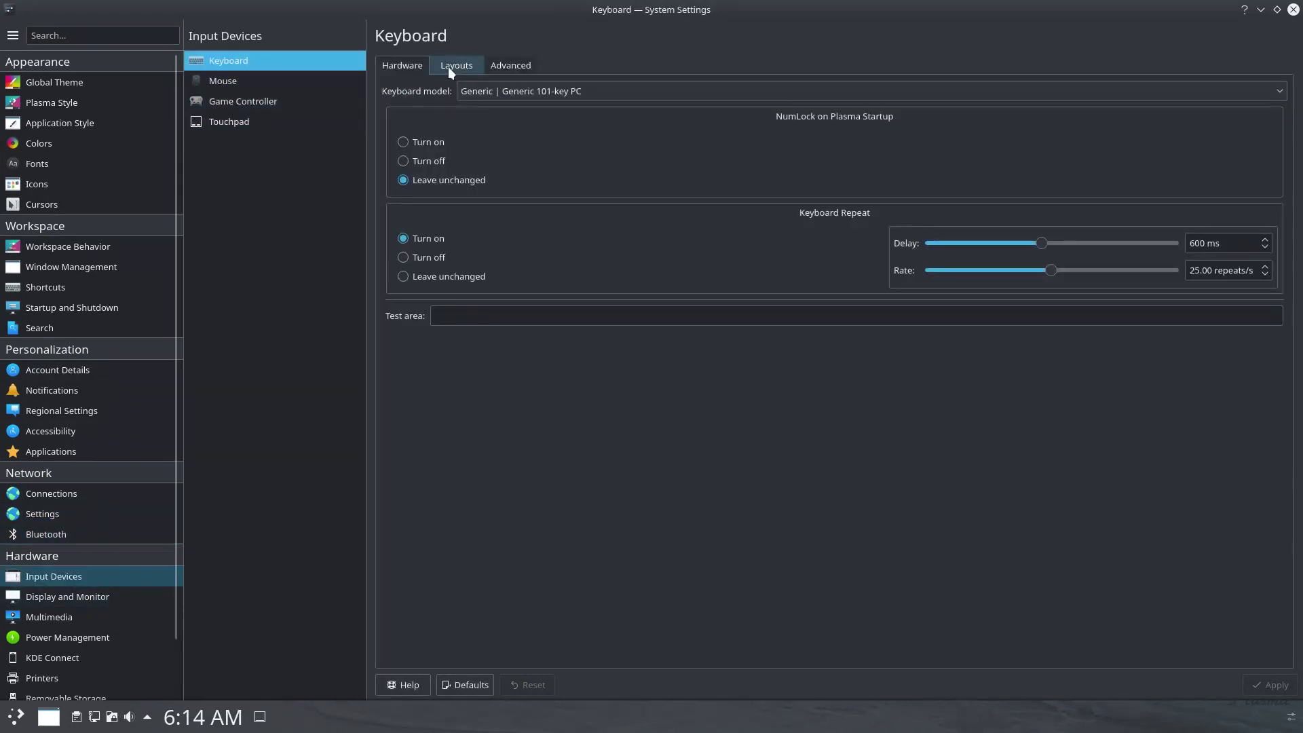
left_click(447, 66)
left_click(499, 68)
left_click(218, 83)
left_click(225, 103)
Review the Touchpad scrolling, pointer motion, sensitivity and enable/disable options.
left_click(225, 125)
left_click(470, 106)
left_click(536, 106)
left_click(587, 105)
left_click(648, 105)
Look through Display and Monitor's Compositor, Gamma and Night Color pages.
left_click(50, 596)
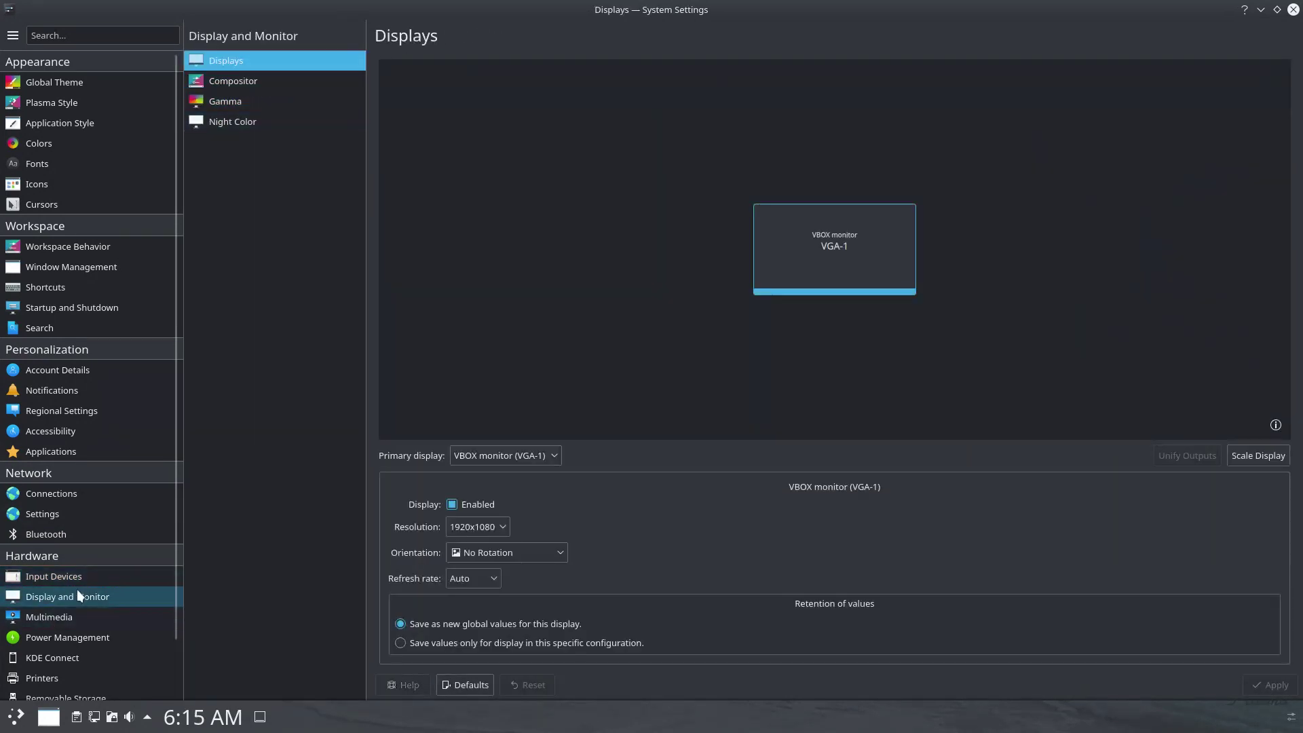
left_click(268, 80)
left_click(258, 105)
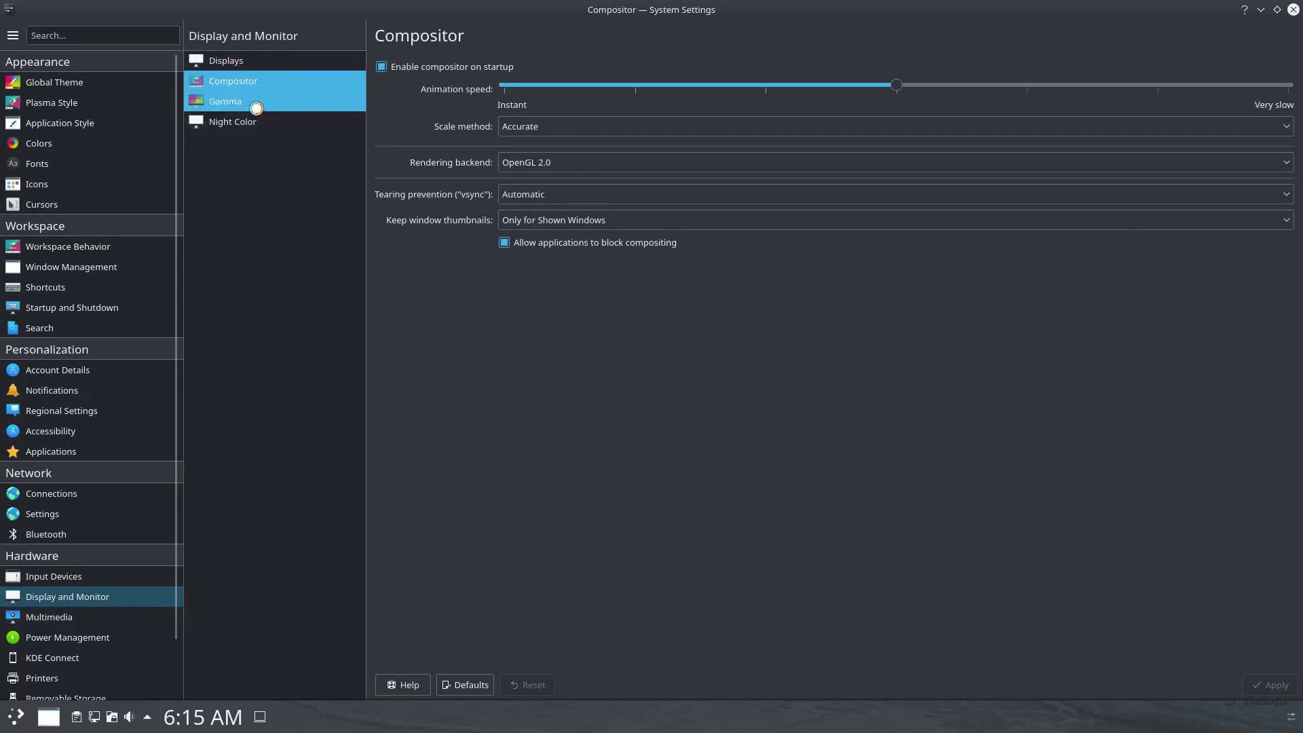
left_click(251, 123)
Review audio volumes per application, advanced device profiles, and Phonon backend information.
left_click(59, 621)
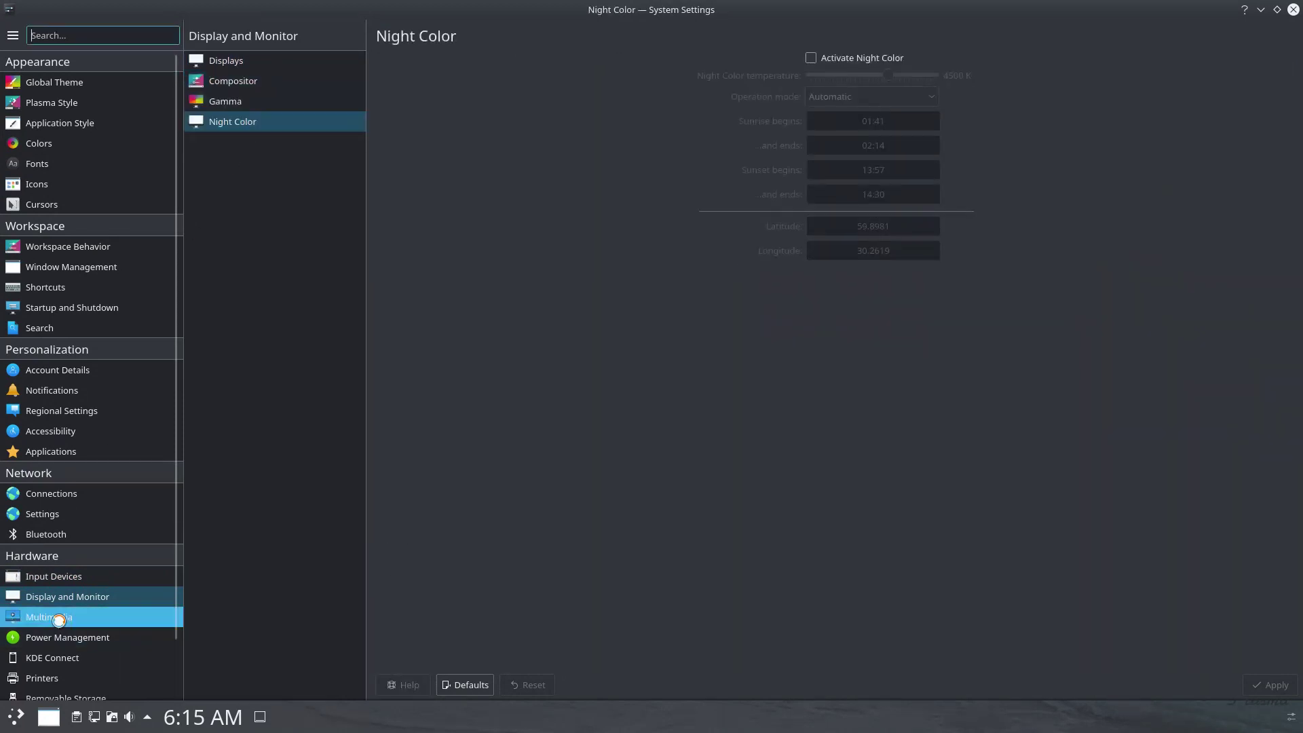
left_click(467, 68)
left_click(541, 70)
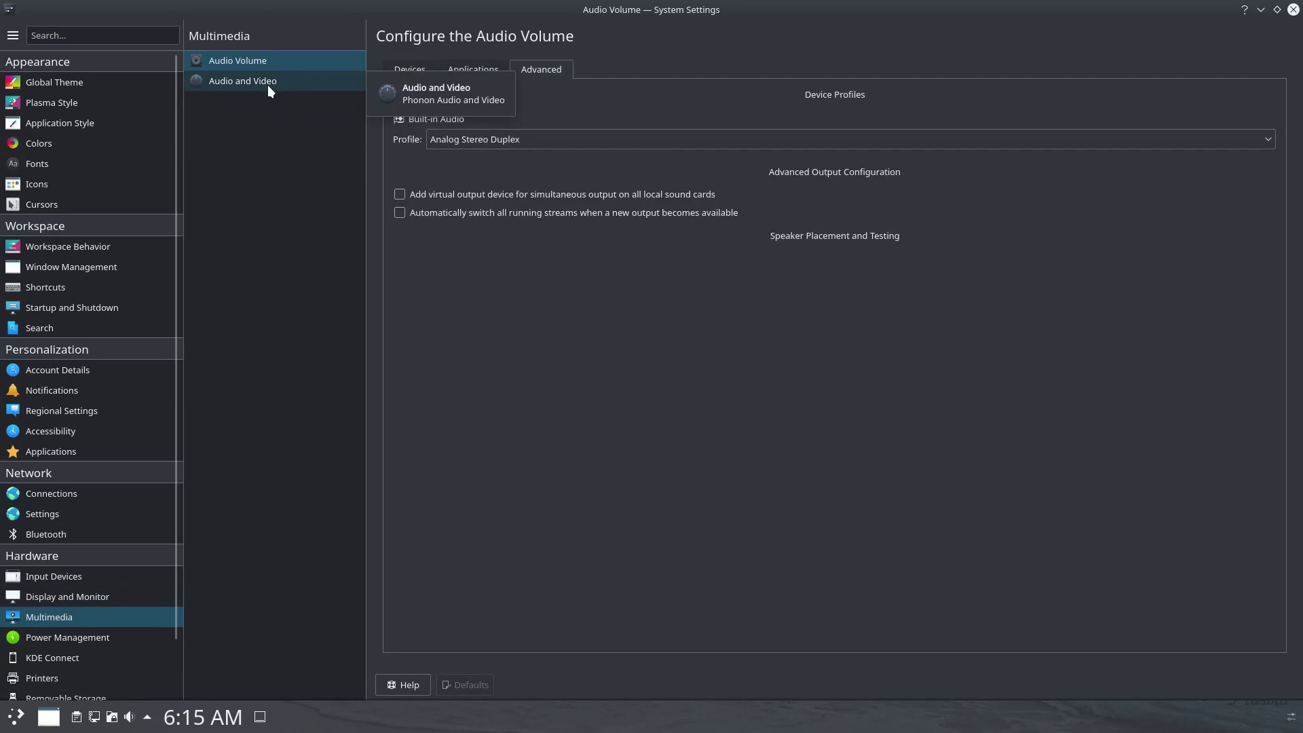
left_click(267, 81)
scroll(173, 181, "down", 2)
left_click(490, 63)
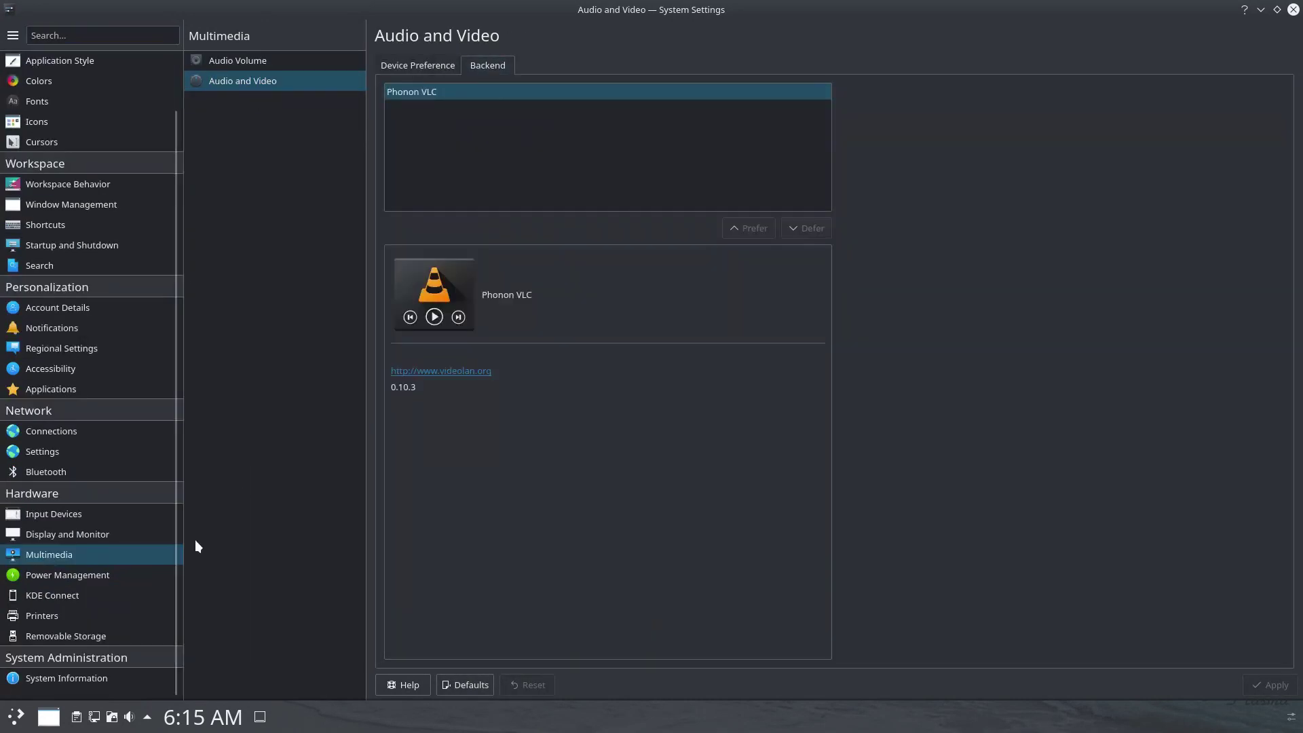
Check on-battery energy saving, activity and advanced power settings, KDE Connect and Printers.
left_click(102, 577)
left_click(475, 65)
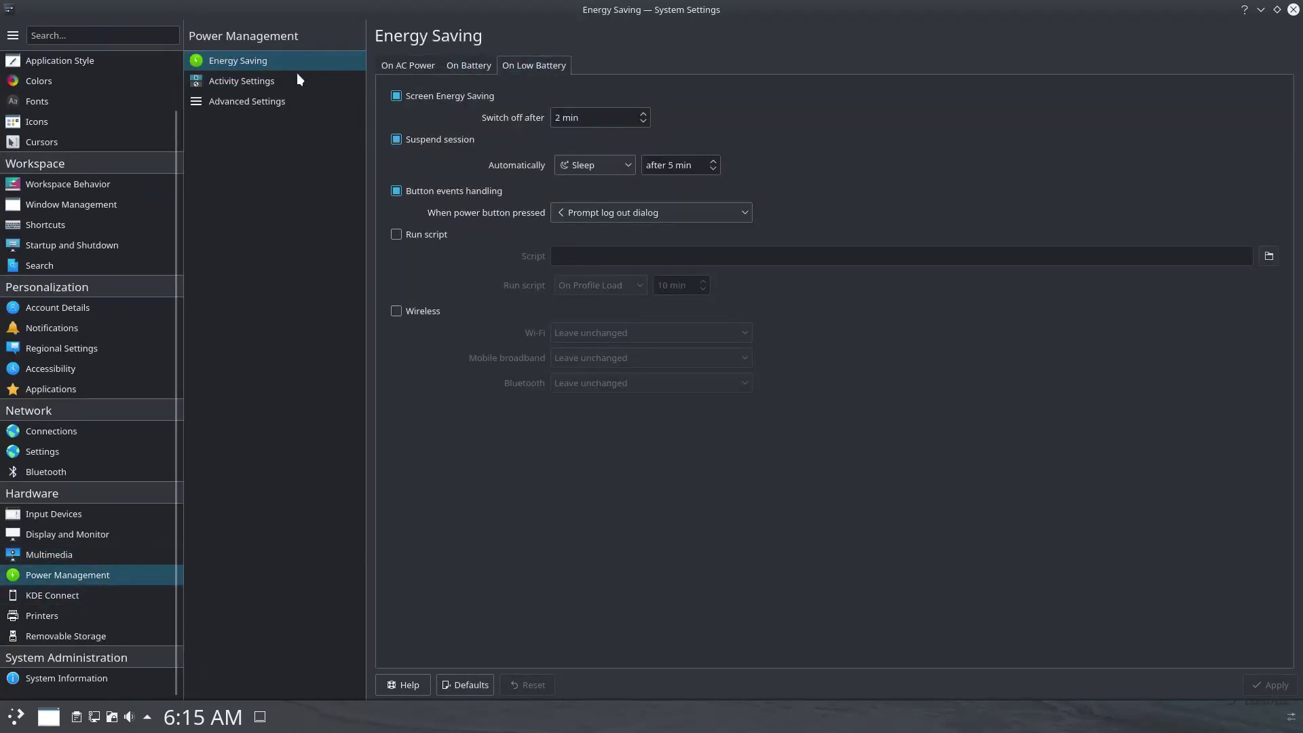
left_click(284, 81)
left_click(266, 100)
left_click(90, 597)
left_click(62, 616)
Browse Removable Storage camera and device pages and System Information, then close System Settings.
left_click(66, 635)
left_click(224, 82)
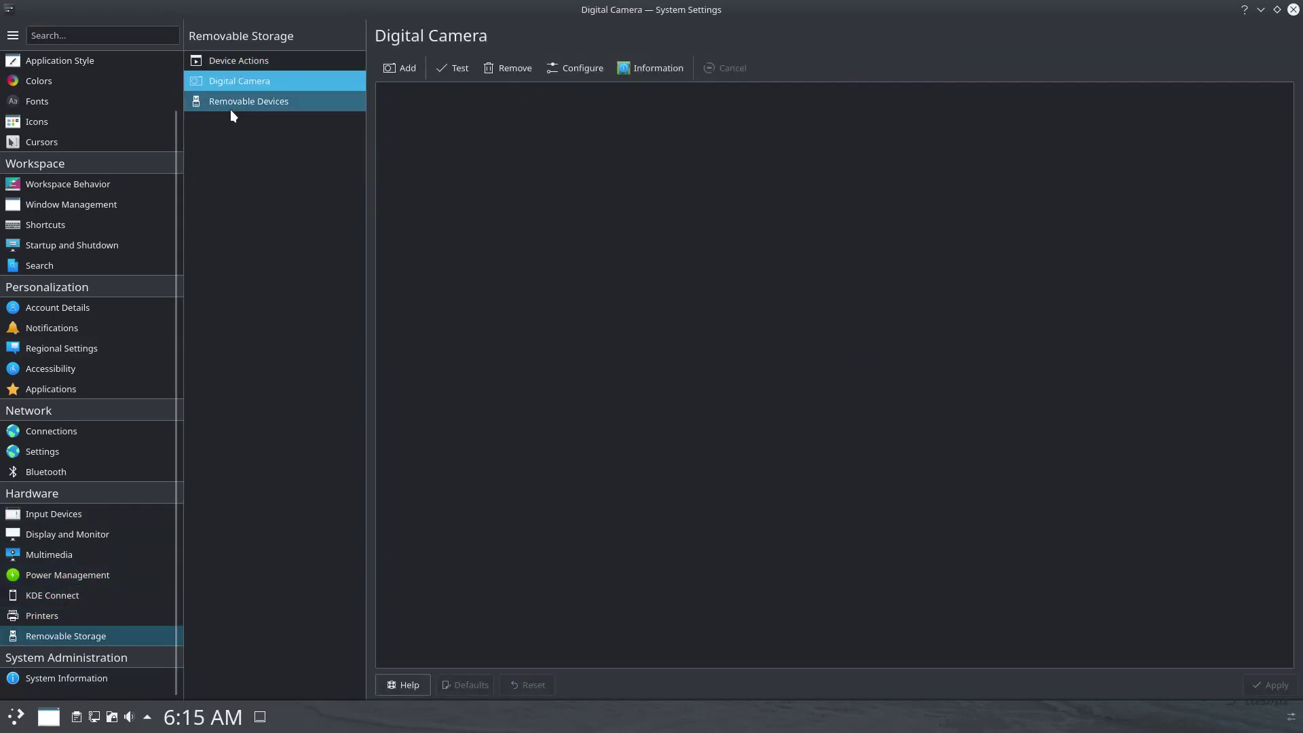
left_click(384, 67)
left_click(840, 225)
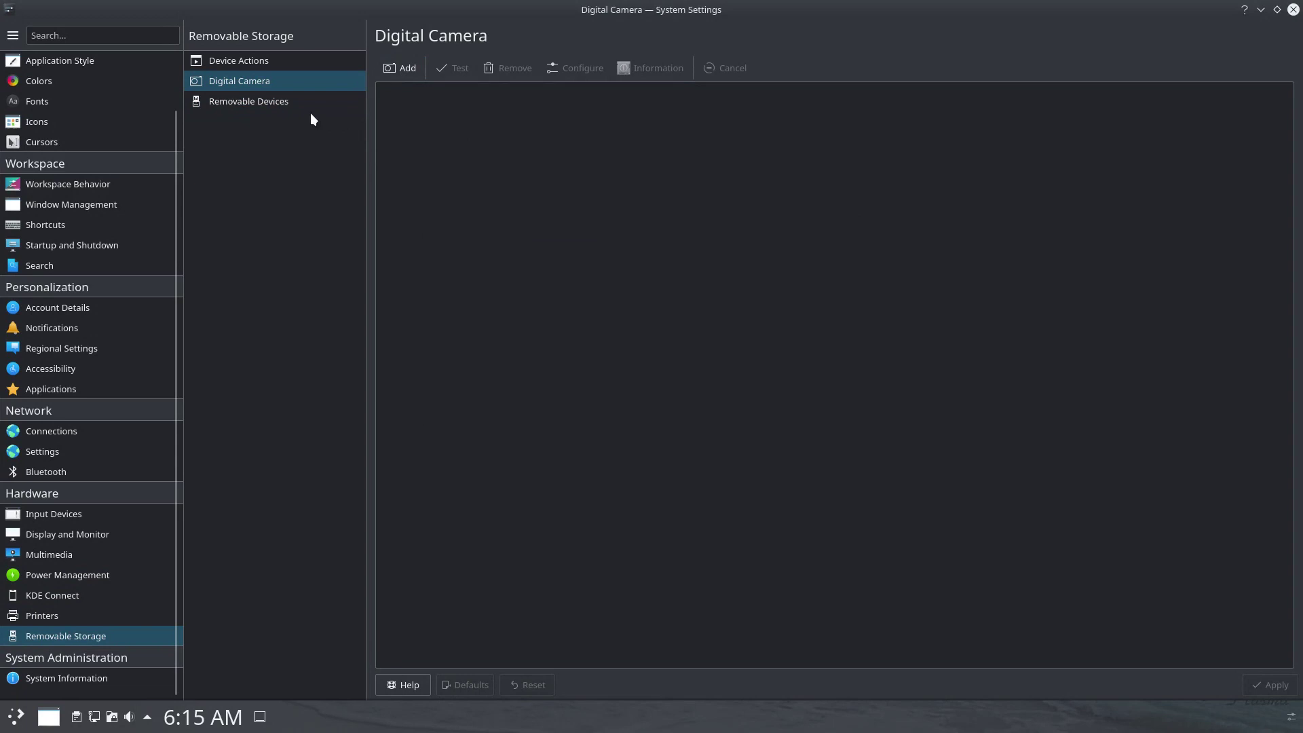
left_click(307, 103)
left_click(95, 675)
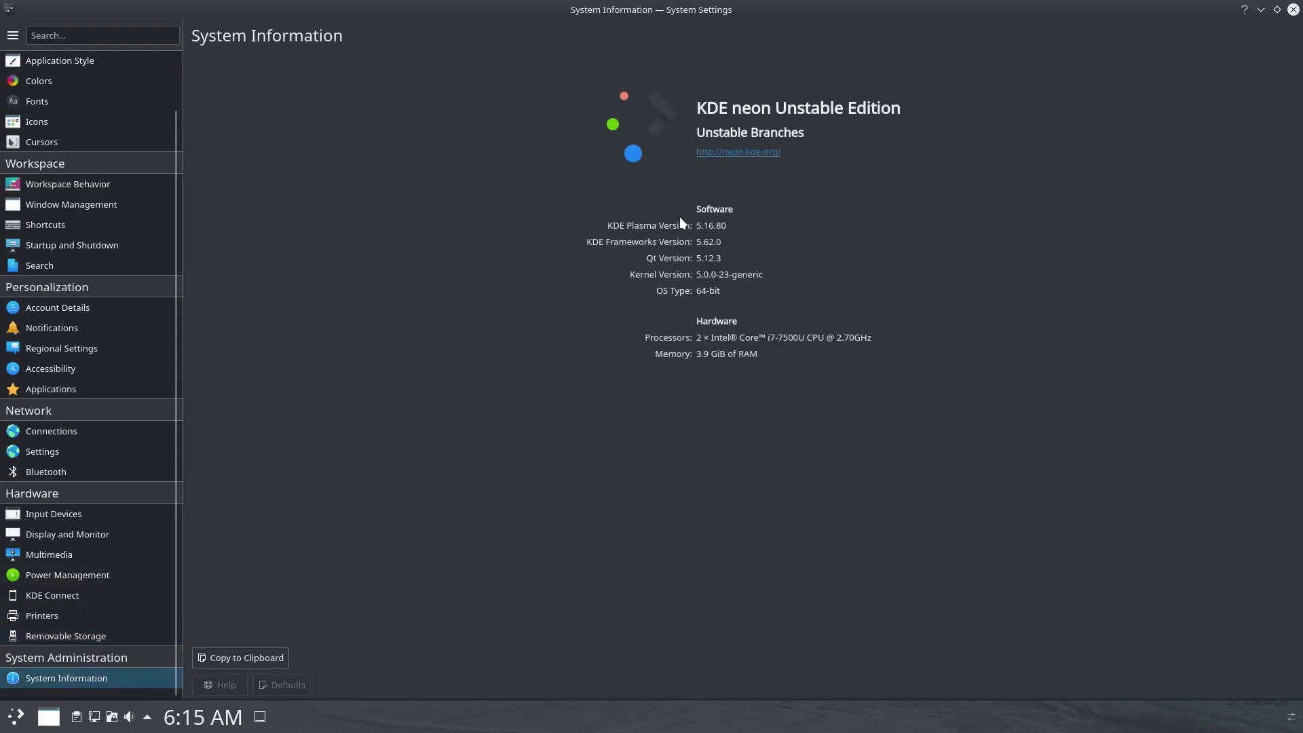
left_click(1293, 9)
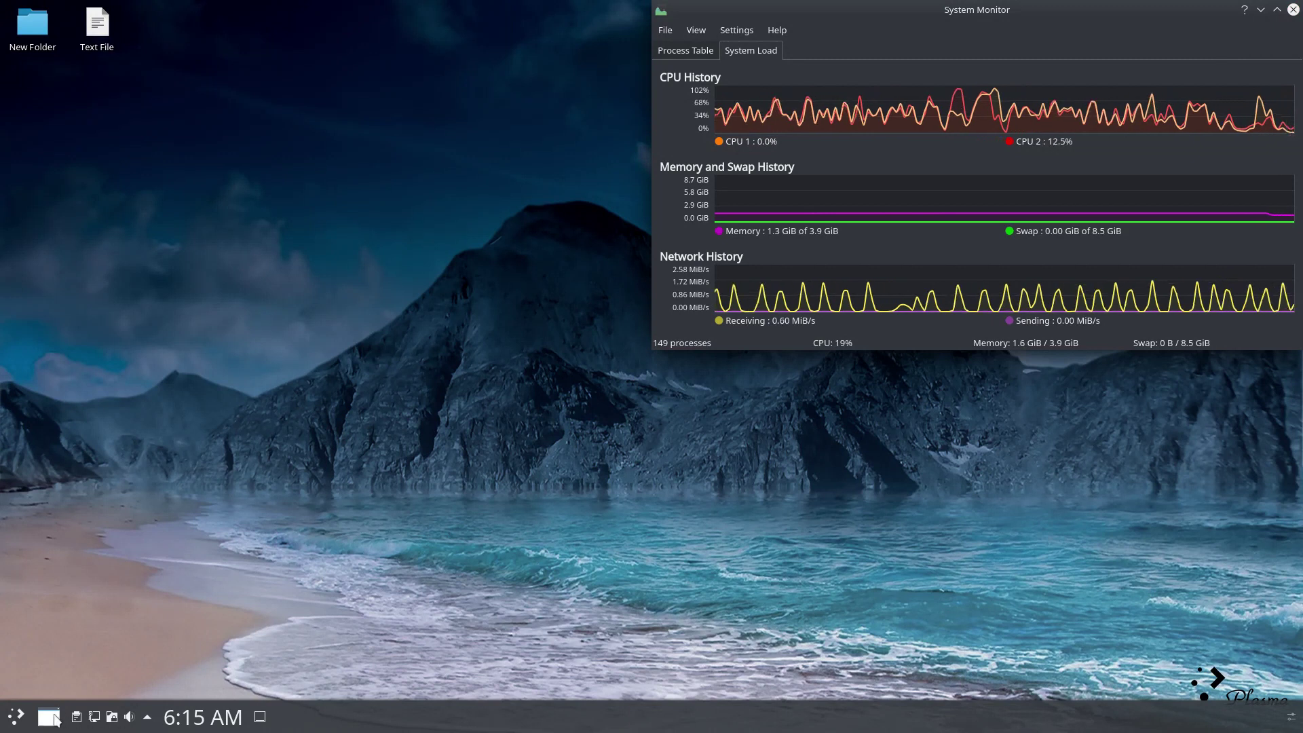
Bring the Discover Kdenlive window forward from the taskbar list and close it.
left_click(48, 716)
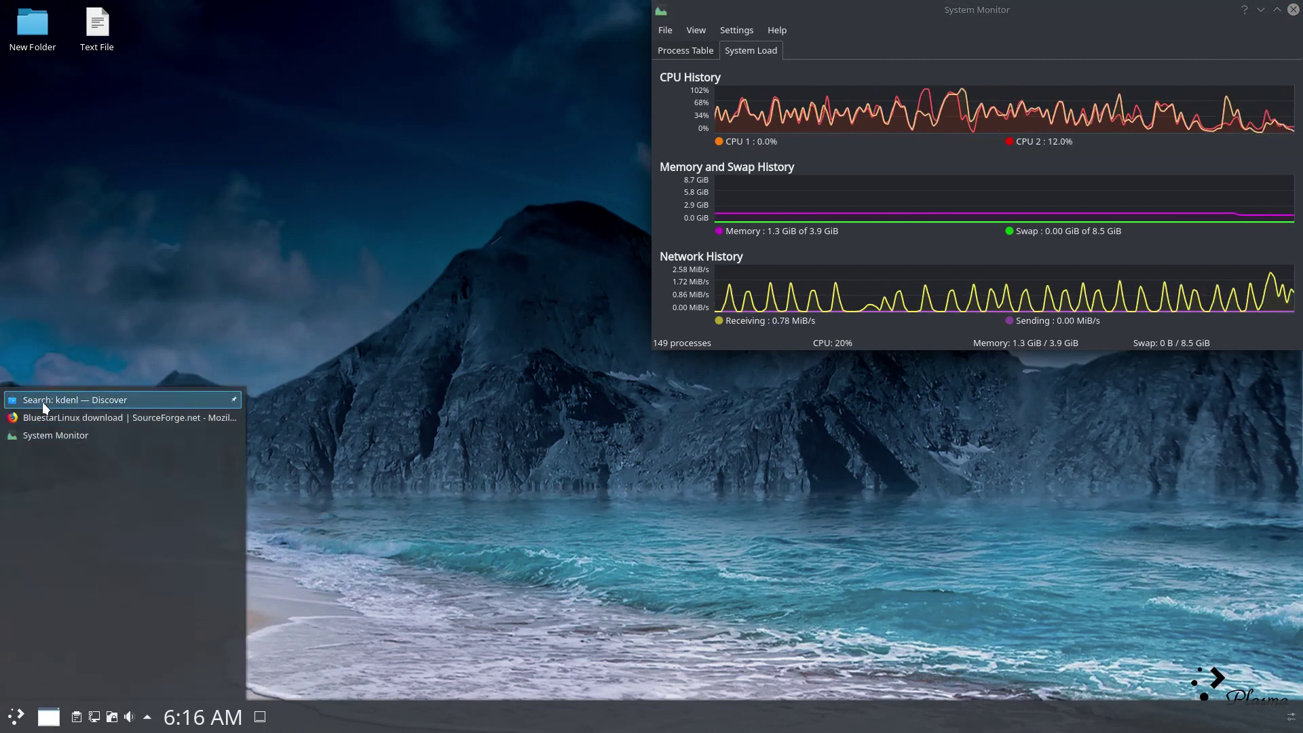
left_click(42, 401)
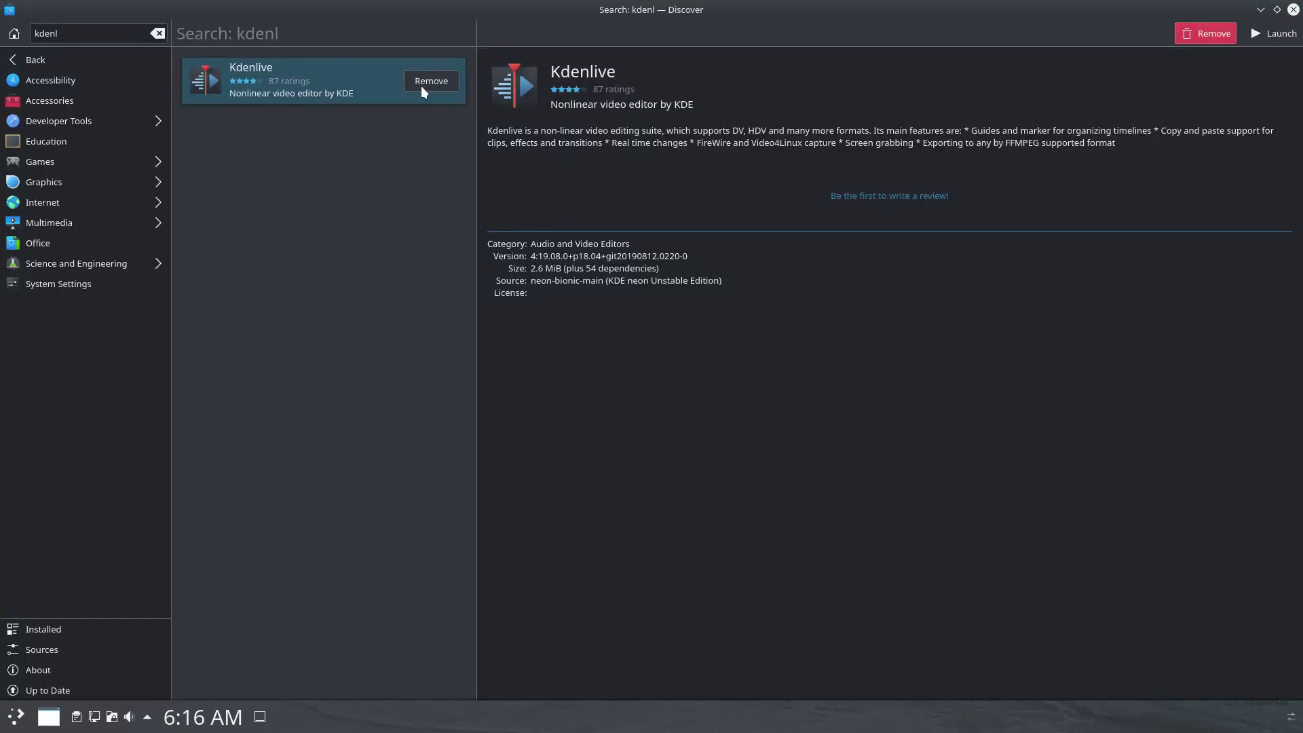
left_click(1292, 10)
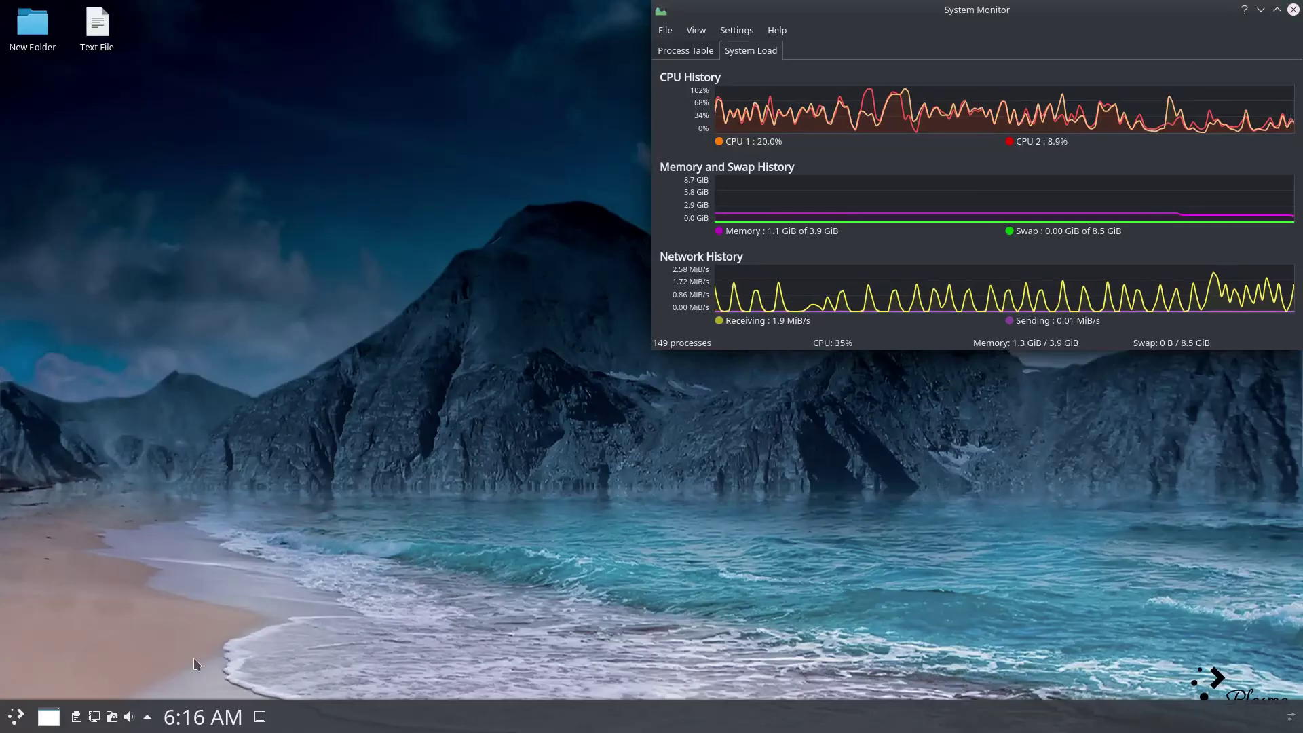
left_click(52, 719)
left_click(54, 720)
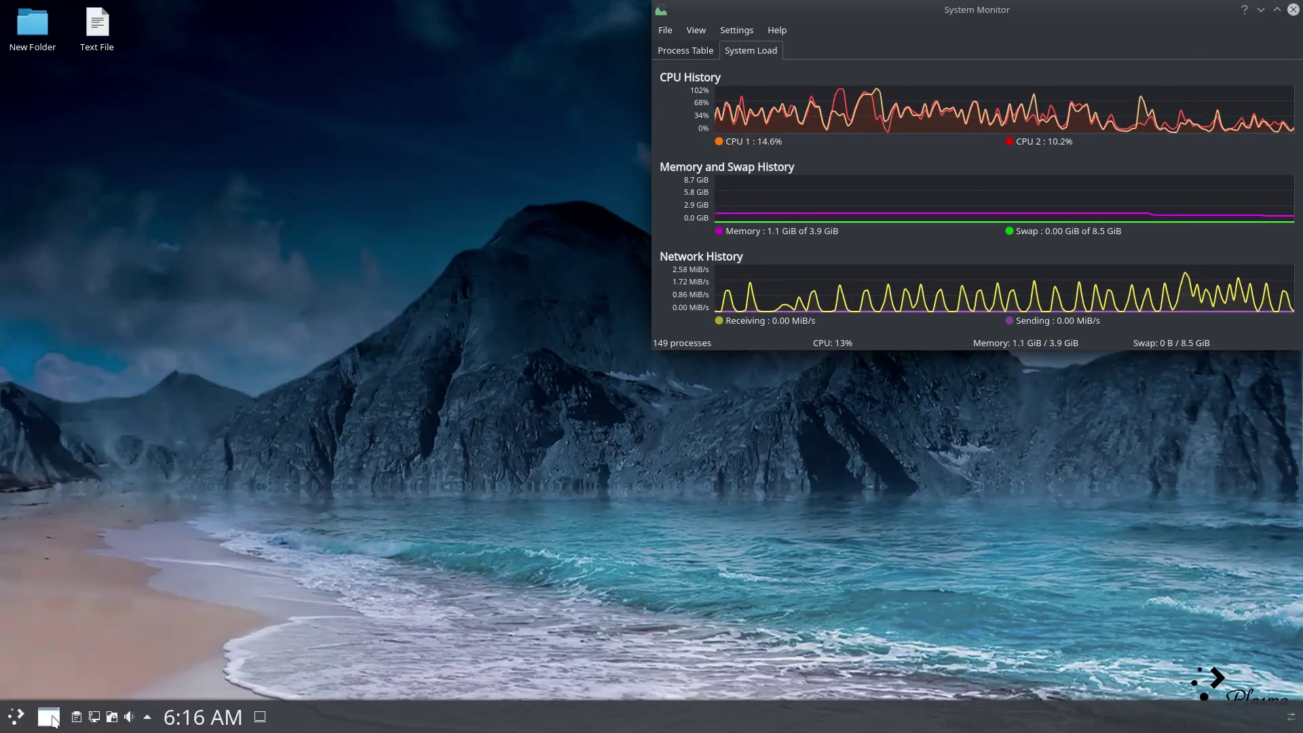
key("alt+Tab")
key("alt+Tab")
key("alt+Tab")
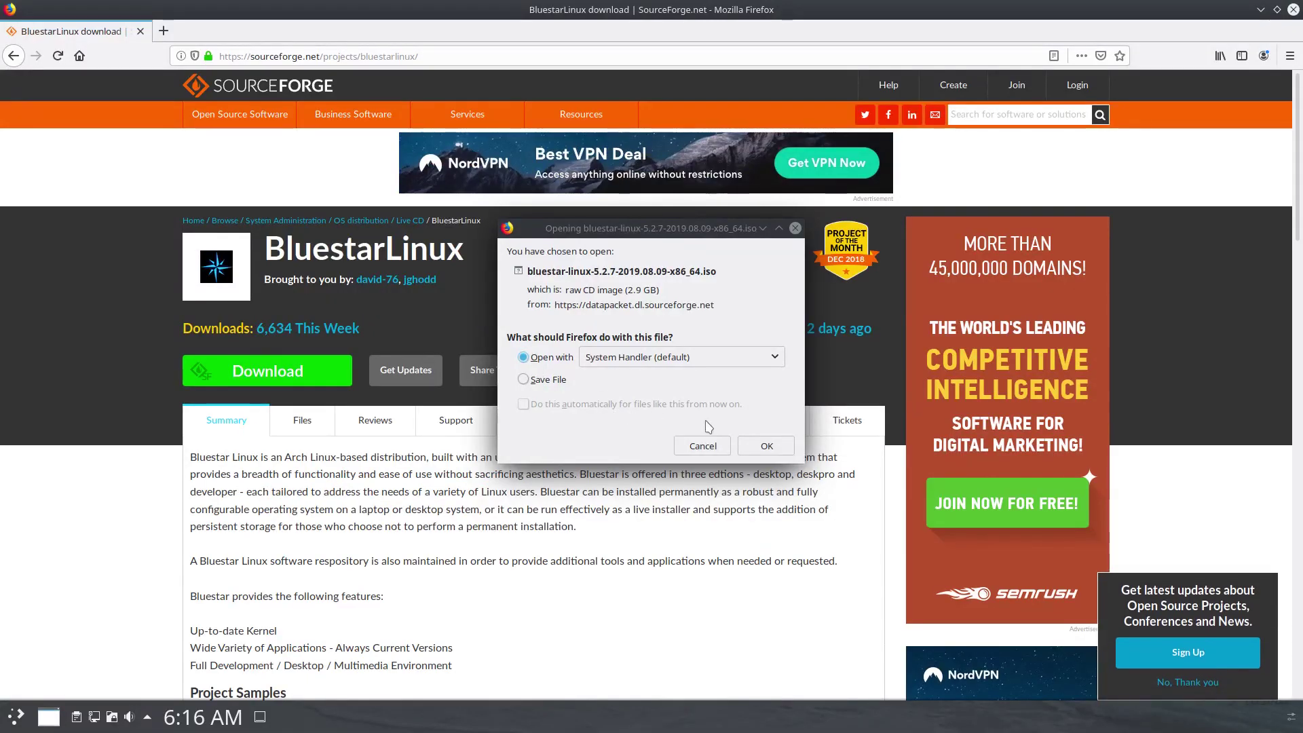
Save the BluestarLinux ISO, check its progress in notifications, then quit Firefox cancelling the download.
left_click(523, 380)
left_click(763, 445)
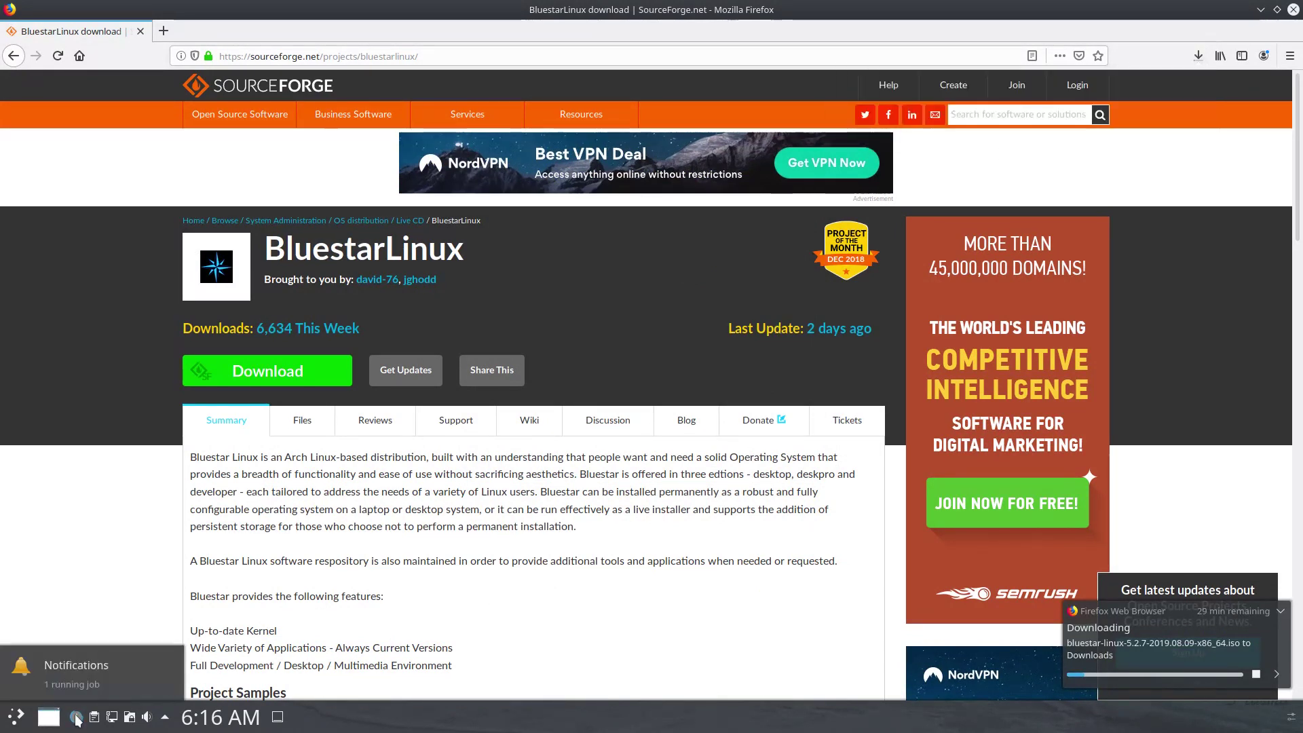
left_click(166, 717)
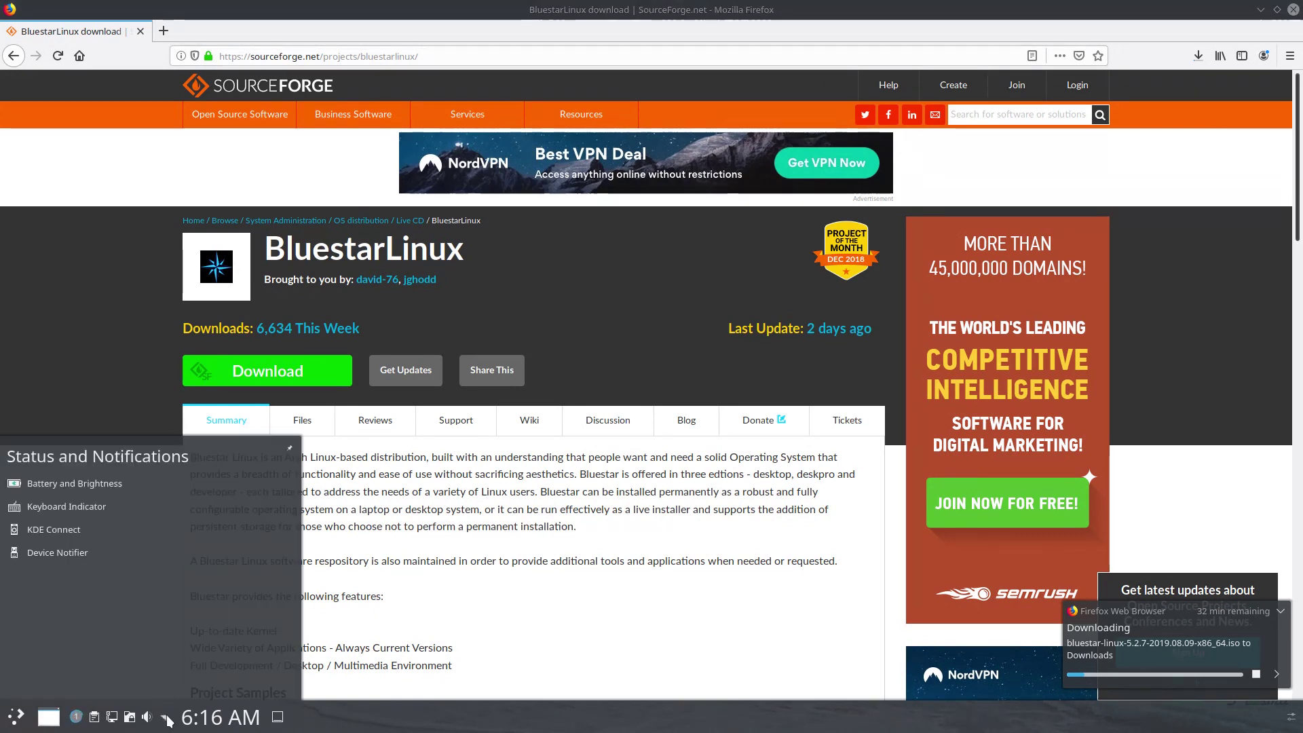
left_click(74, 717)
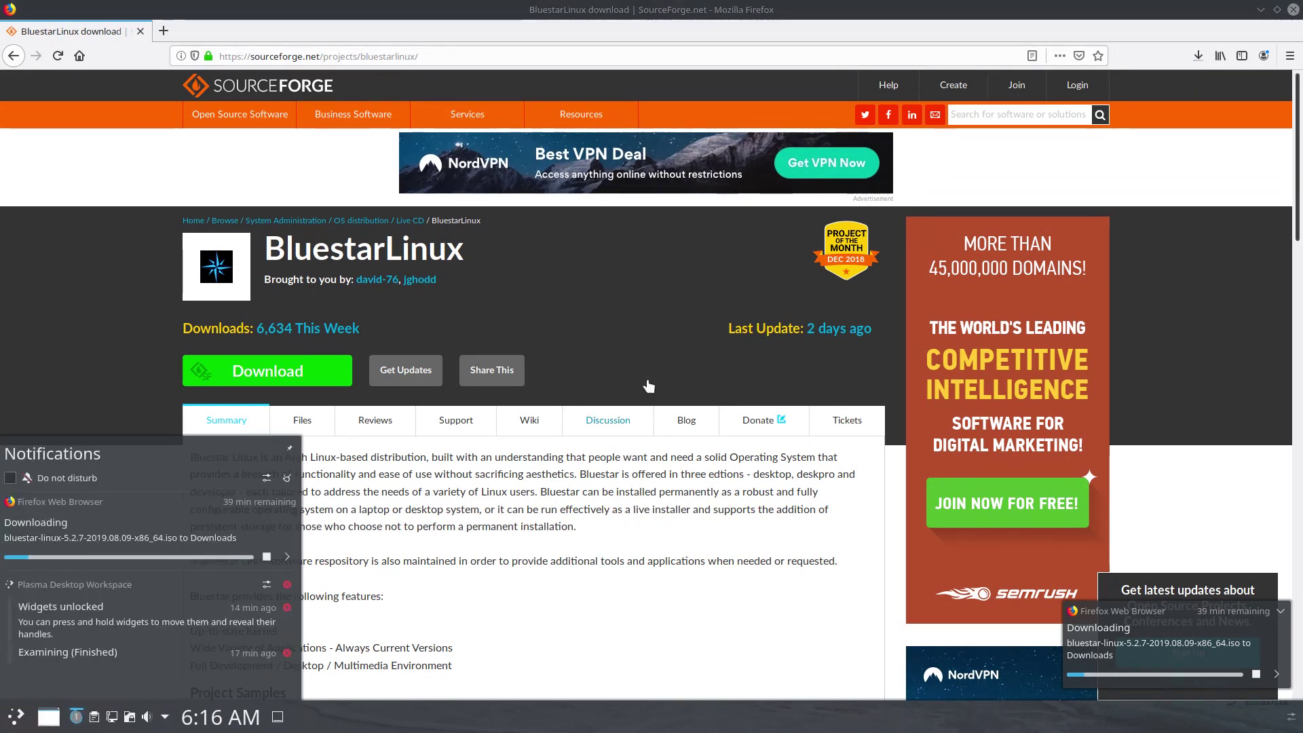
left_click(1293, 11)
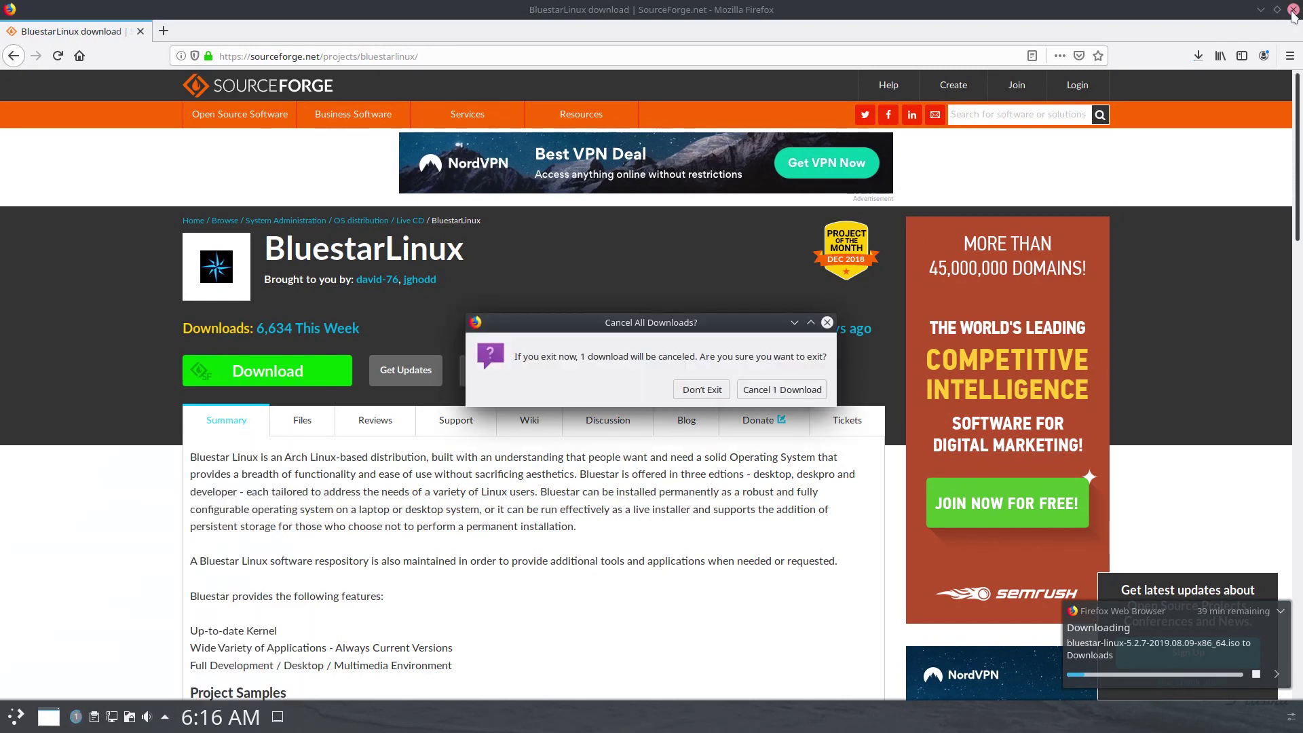
left_click(800, 390)
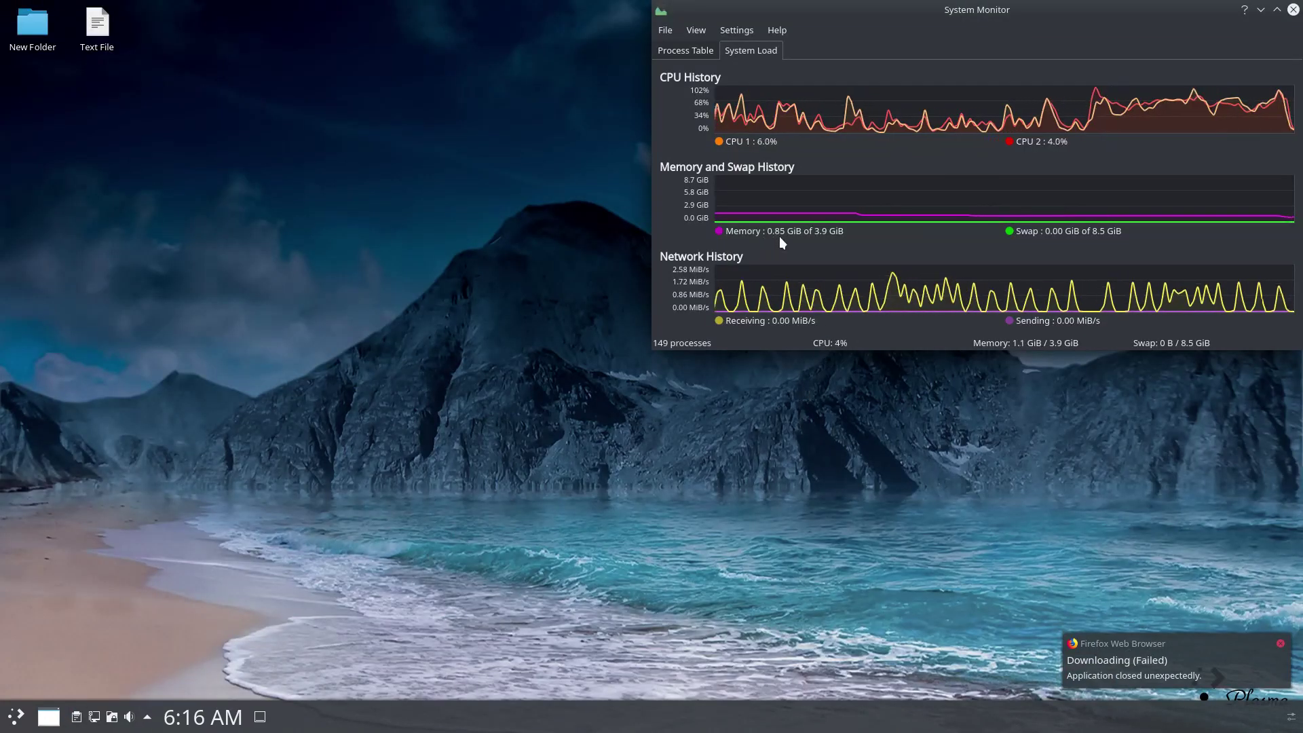
Search 'kden' in the Application Launcher and launch Kdenlive.
left_click(18, 715)
type("kden")
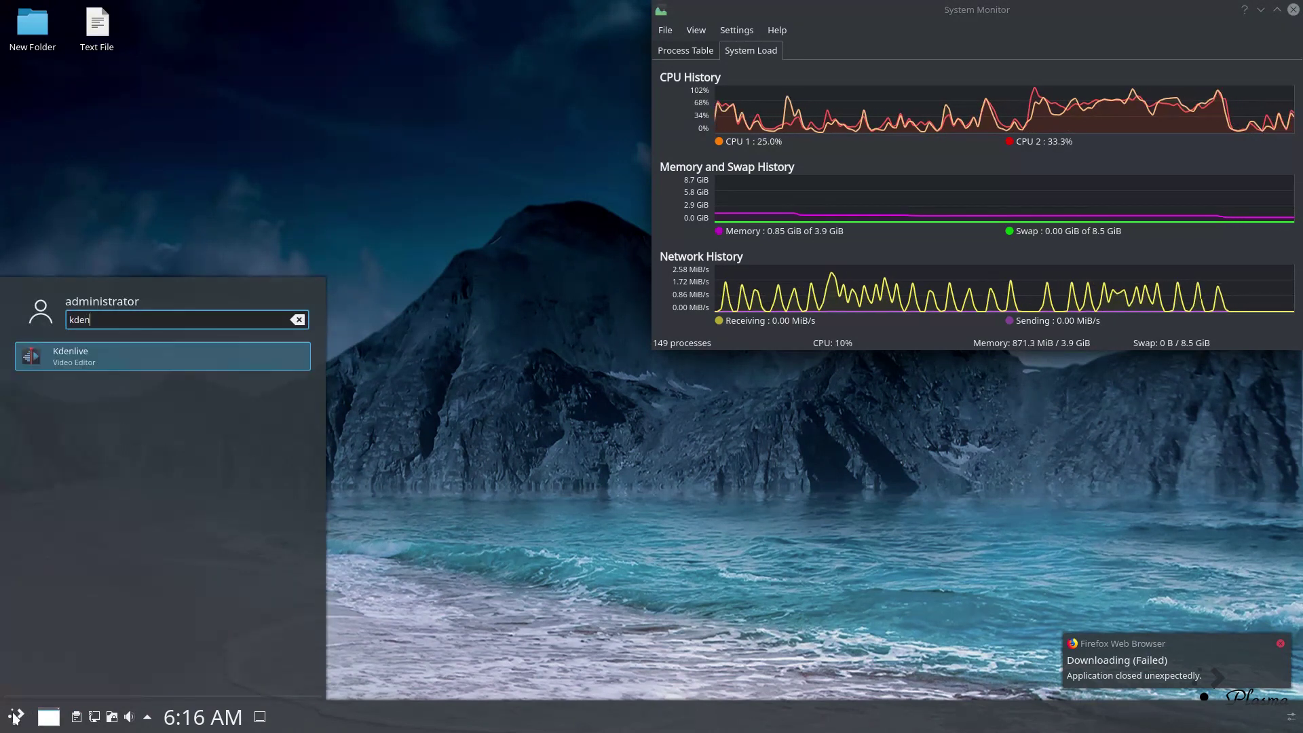
left_click(120, 351)
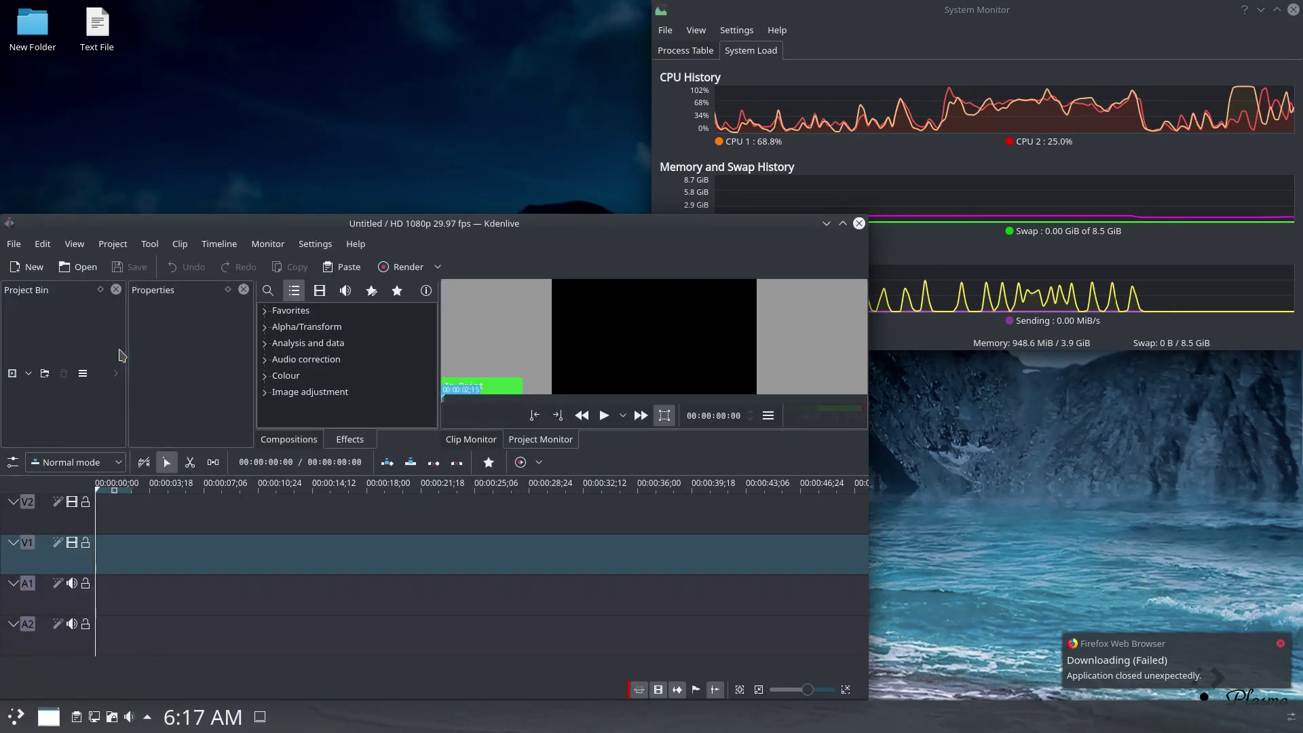
Maximize Kdenlive, widen the effects, clip monitor, Properties and Project Bin panels, and view About Kdenlive.
double_click(393, 218)
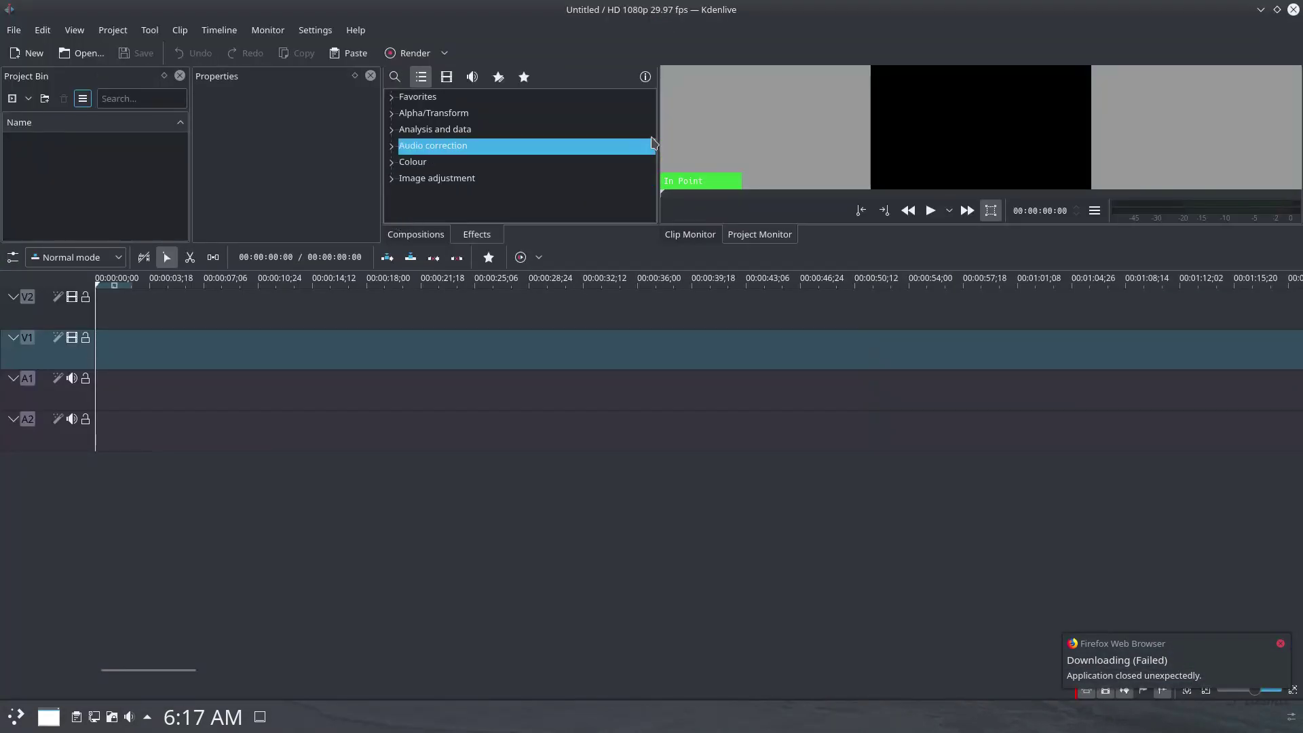
left_click_drag(659, 132, 919, 352)
left_click_drag(1025, 121, 889, 152)
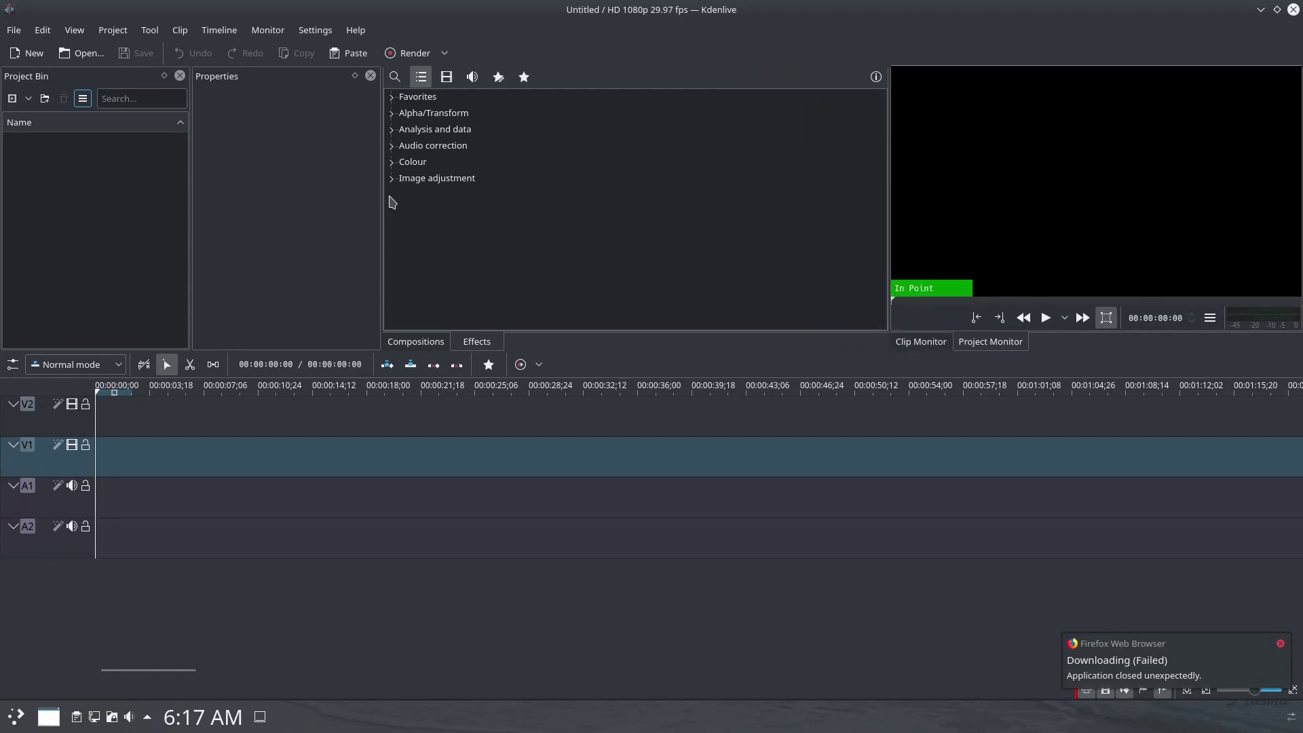
left_click_drag(377, 197, 519, 195)
left_click_drag(192, 204, 287, 198)
left_click_drag(522, 194, 574, 194)
left_click(355, 30)
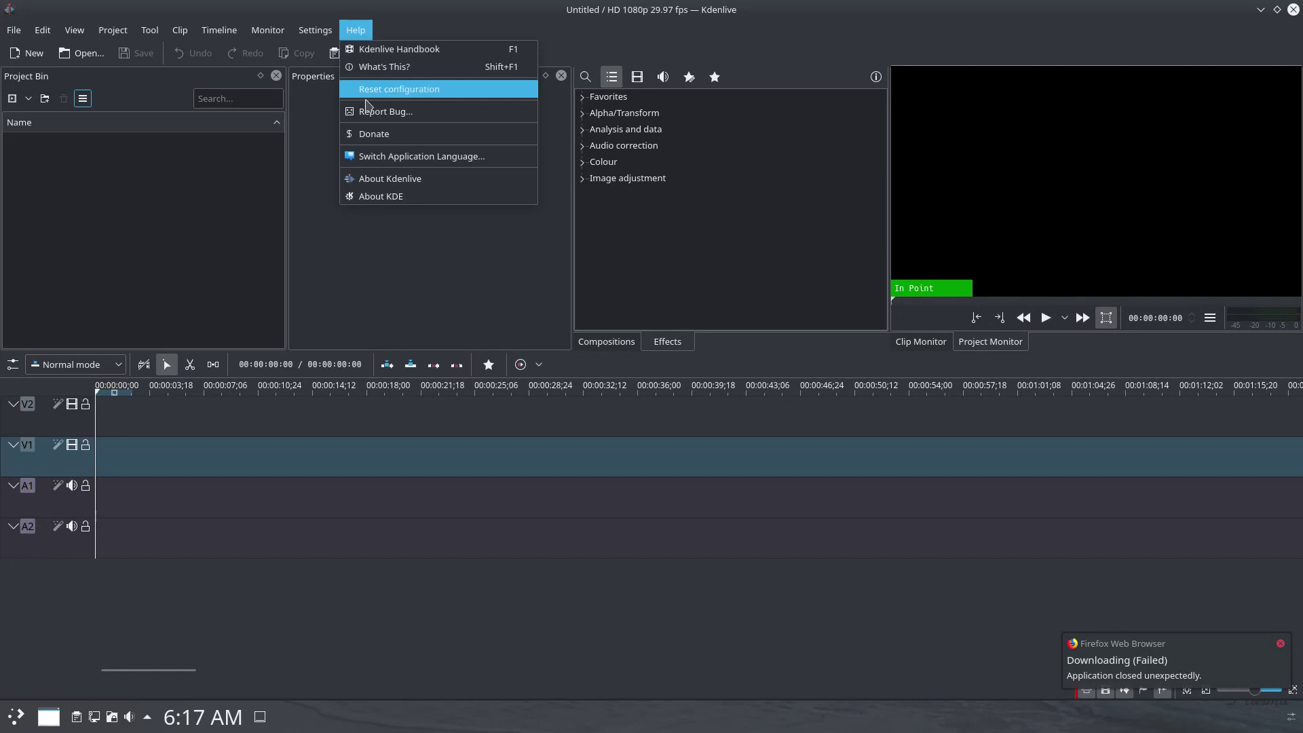
left_click(367, 178)
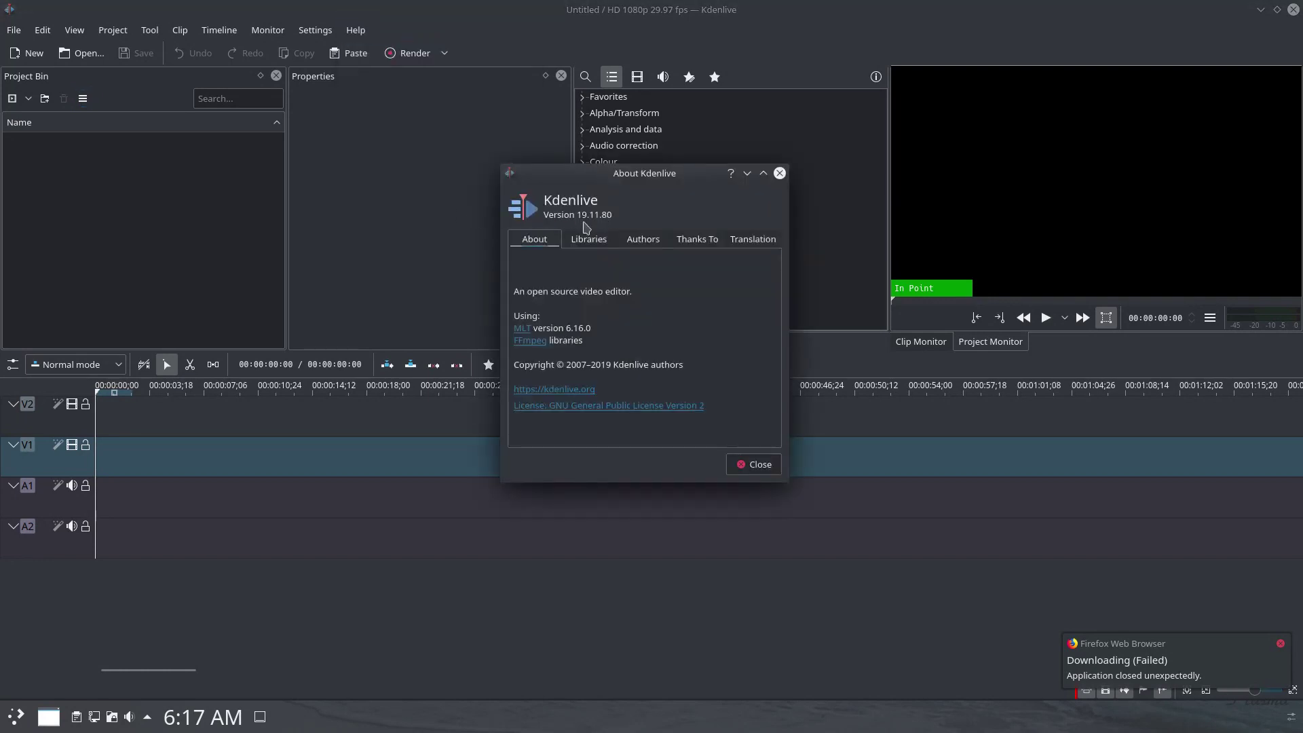